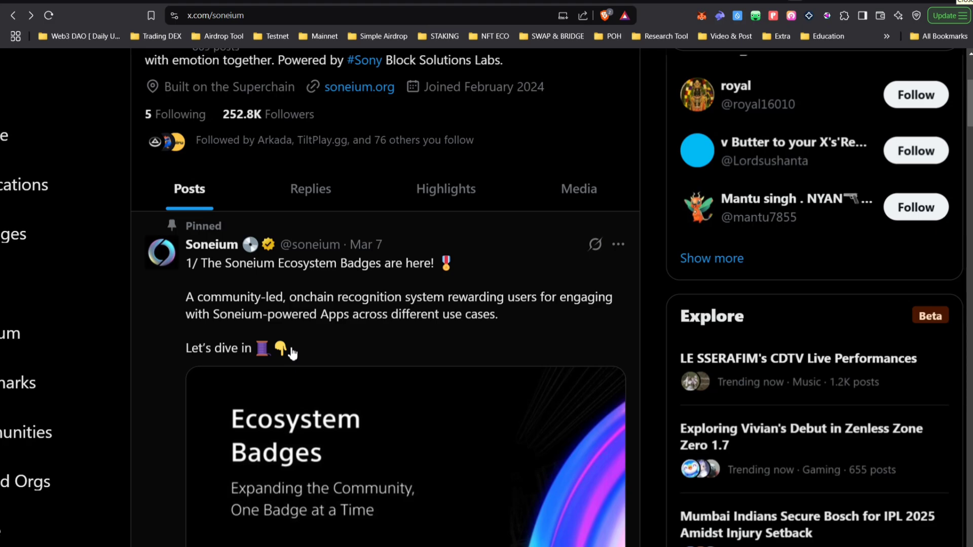
Read Soneium's X profile and its pinned post about the Ecosystem Badges
key("ctrl+minus")
key("ctrl+minus")
key("ctrl+minus")
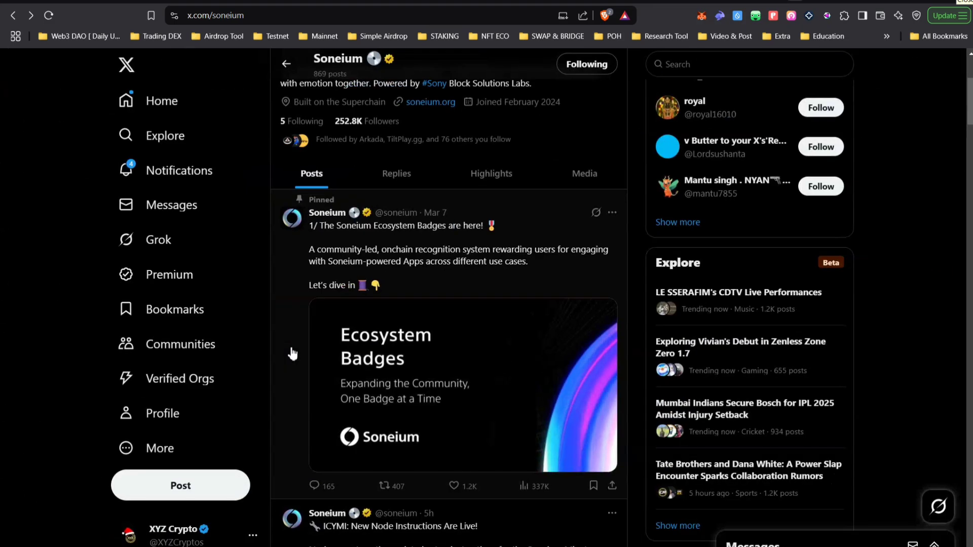
mouse_move(349, 215)
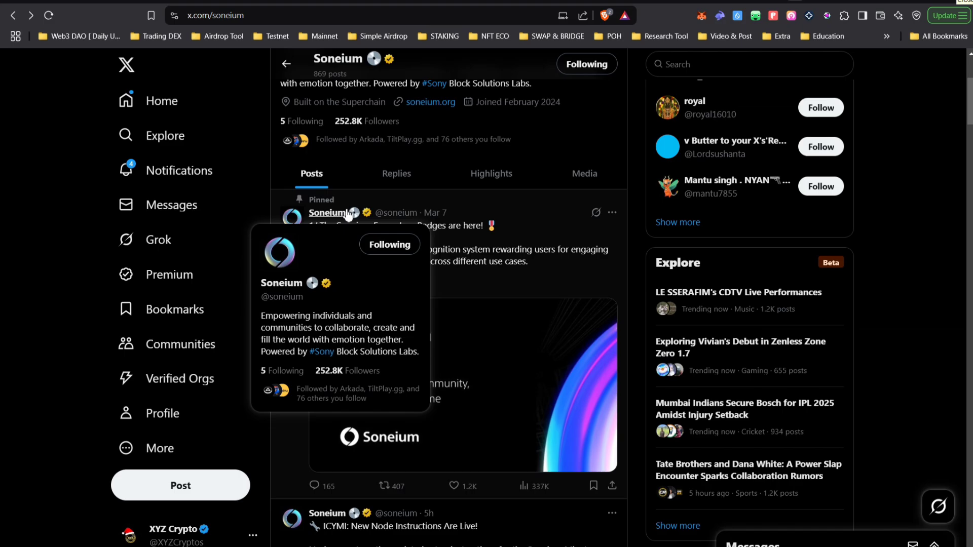
scroll(517, 147, "up", 2)
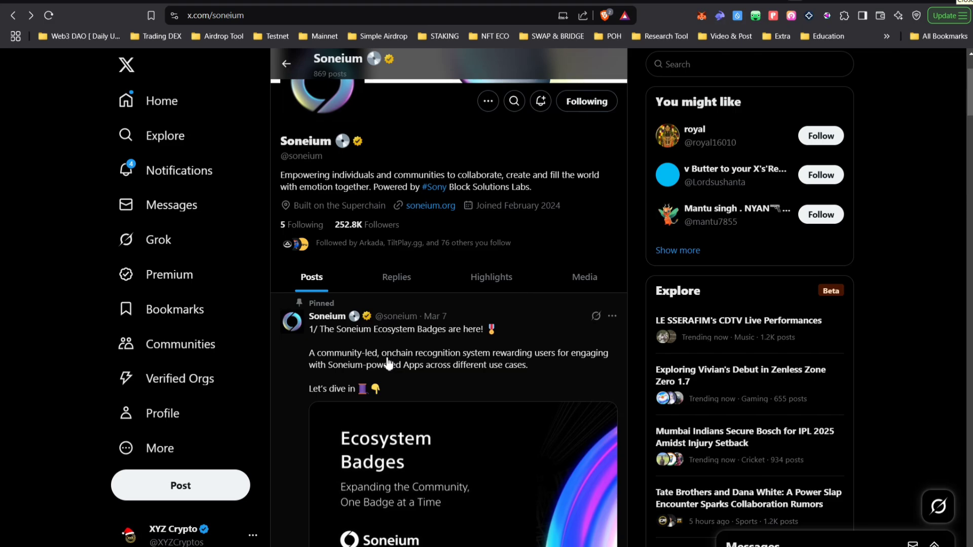
scroll(389, 362, "down", 1)
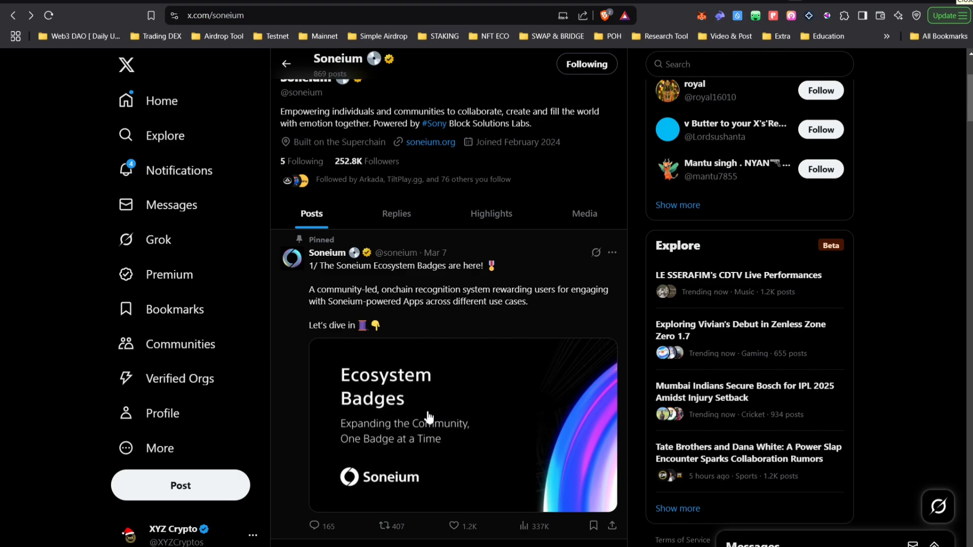
scroll(473, 449, "down", 2)
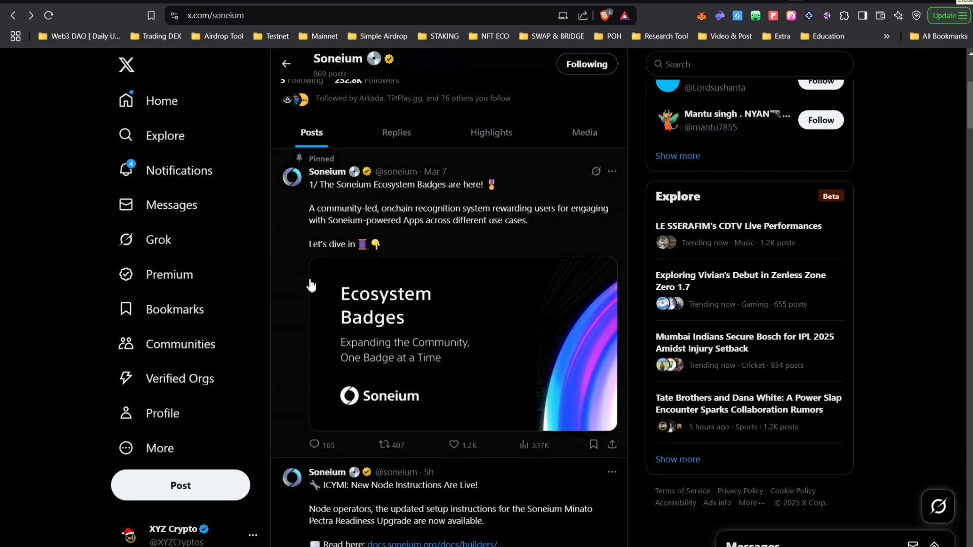
scroll(482, 353, "down", 2)
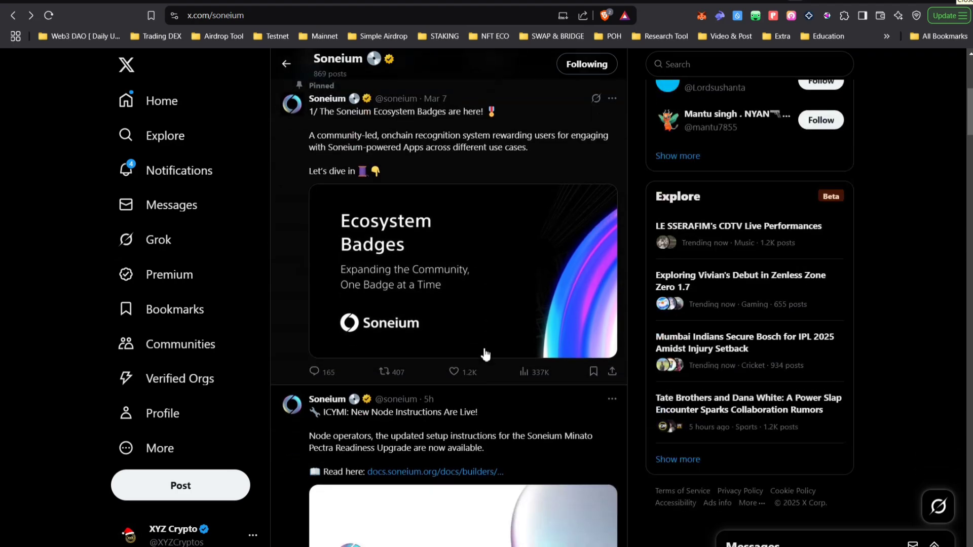
scroll(483, 353, "up", 2)
scroll(504, 278, "down", 4)
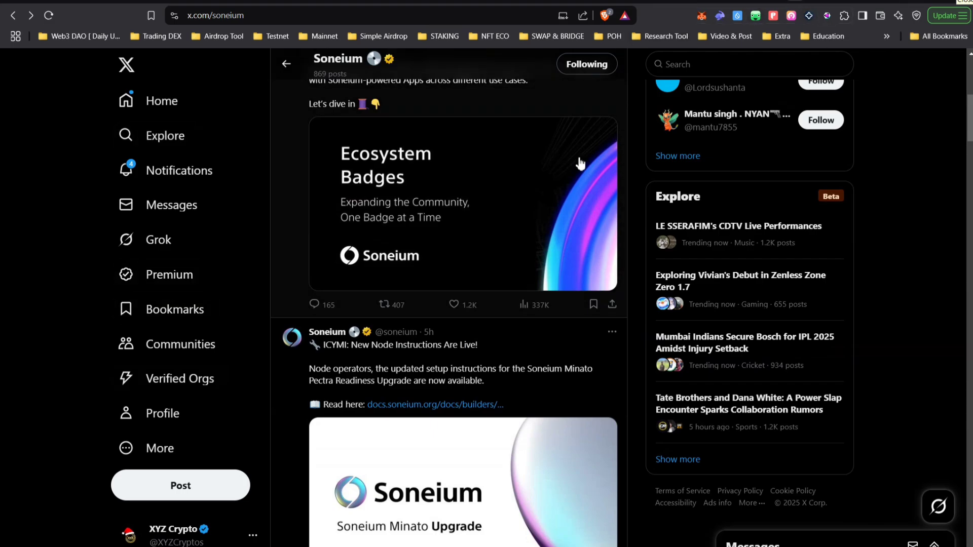
scroll(449, 205, "up", 3)
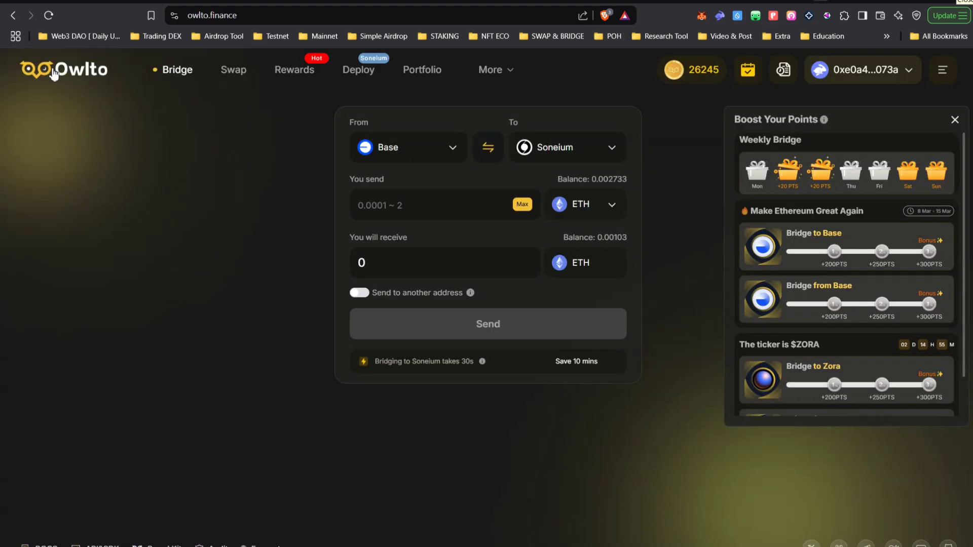
Switch to the Owlto Finance site and examine the bridge form's source network, destination network and amount fields
left_click(246, 16)
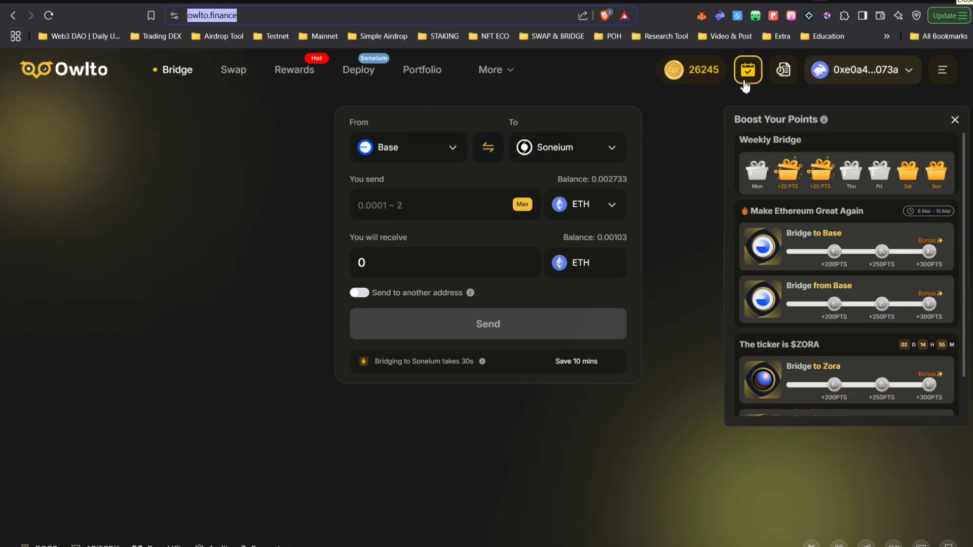
scroll(743, 85, "up", 3)
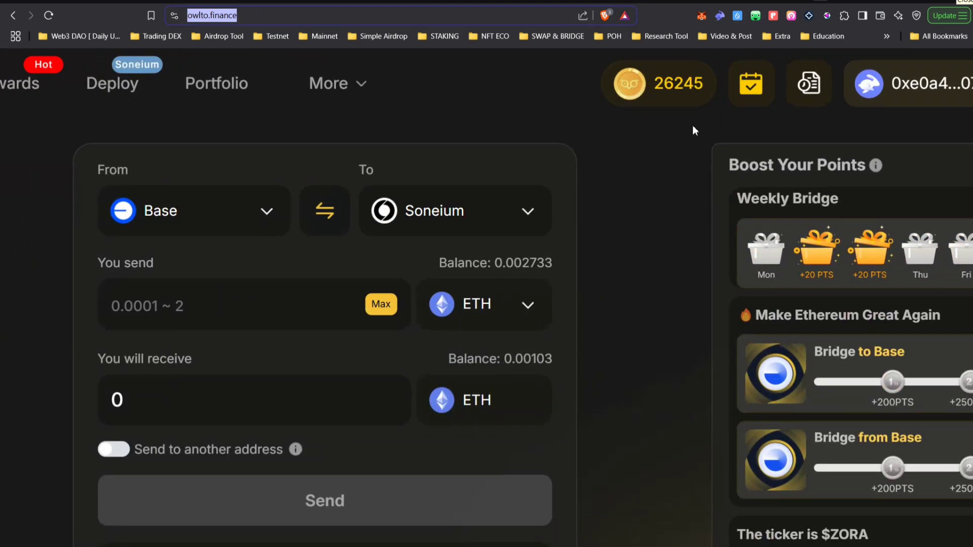
scroll(692, 124, "down", 3)
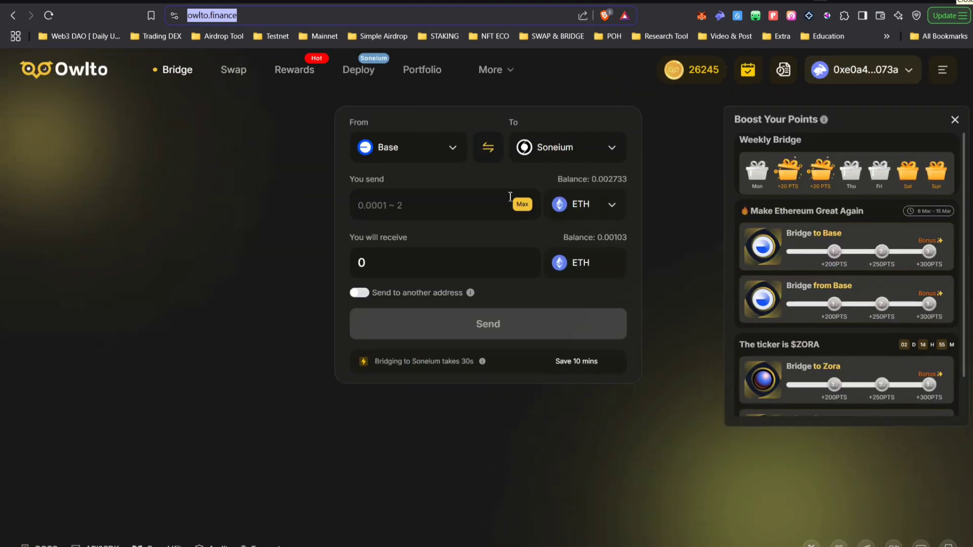
scroll(609, 183, "up", 2)
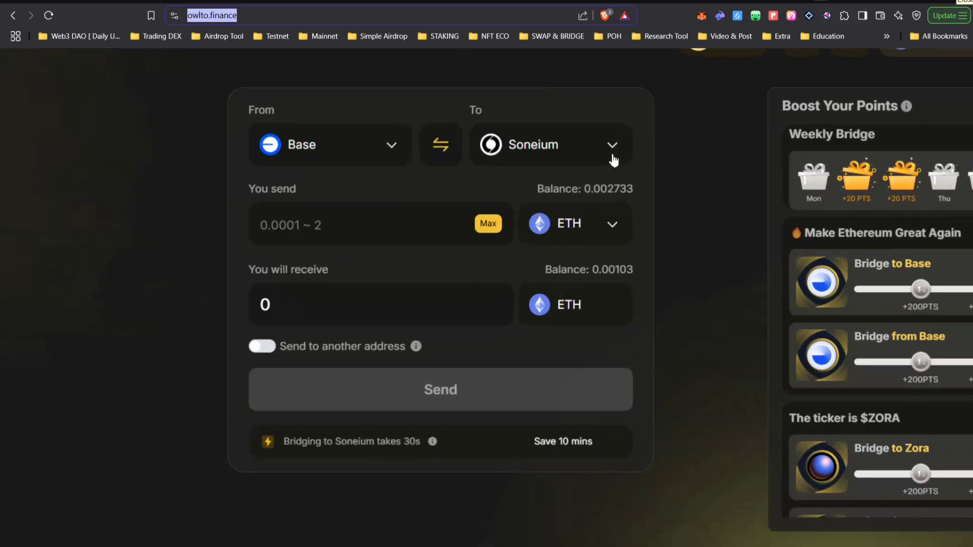
scroll(955, 81, "down", 2)
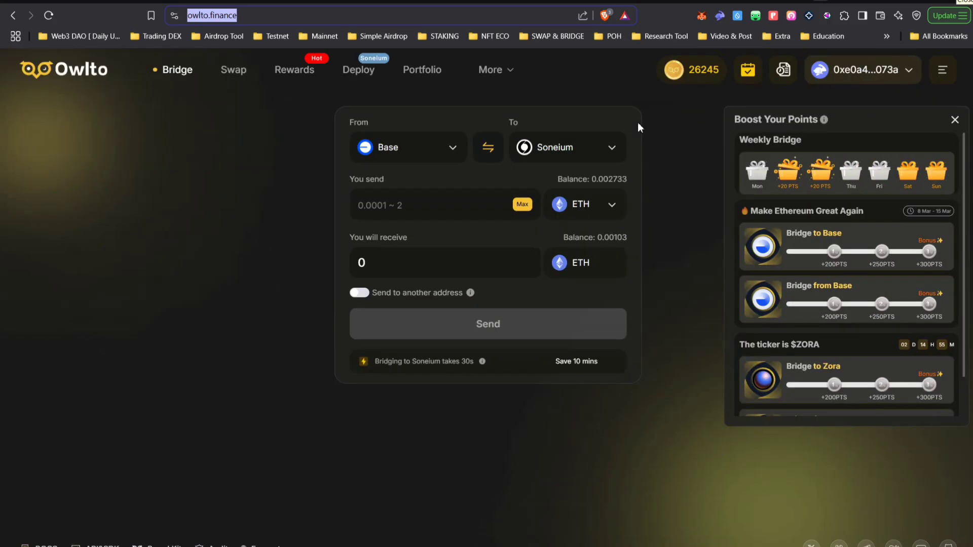
scroll(564, 148, "up", 4)
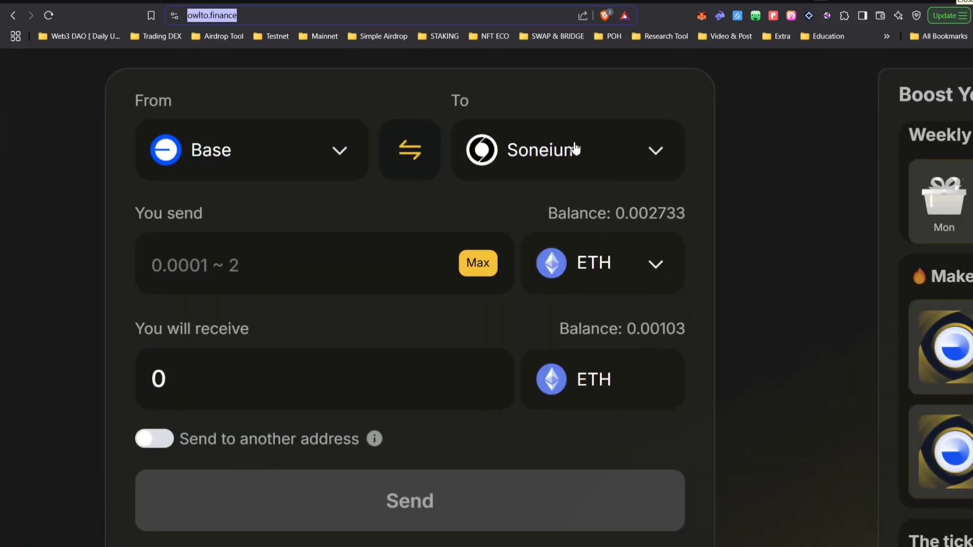
scroll(573, 150, "down", 4)
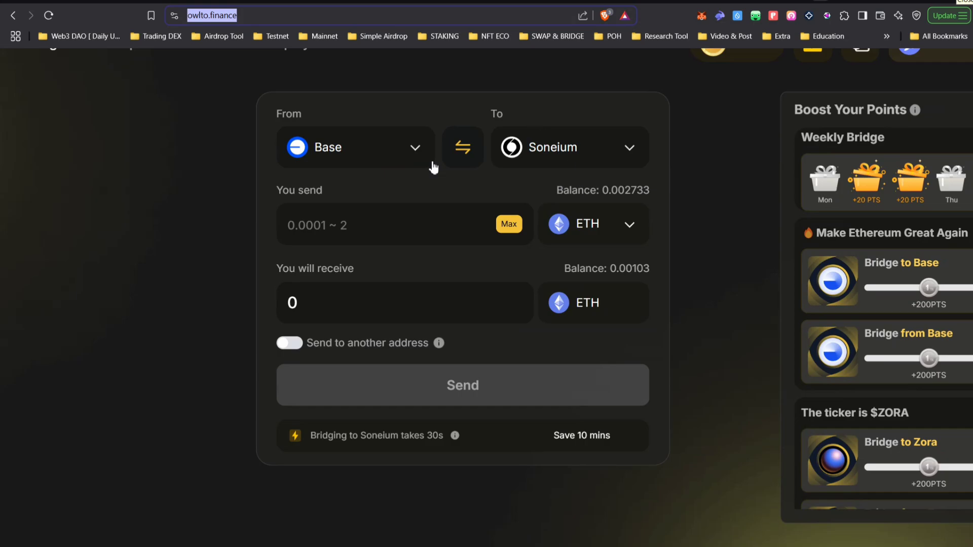
Search the bridge's source networks for "arb"
left_click(349, 148)
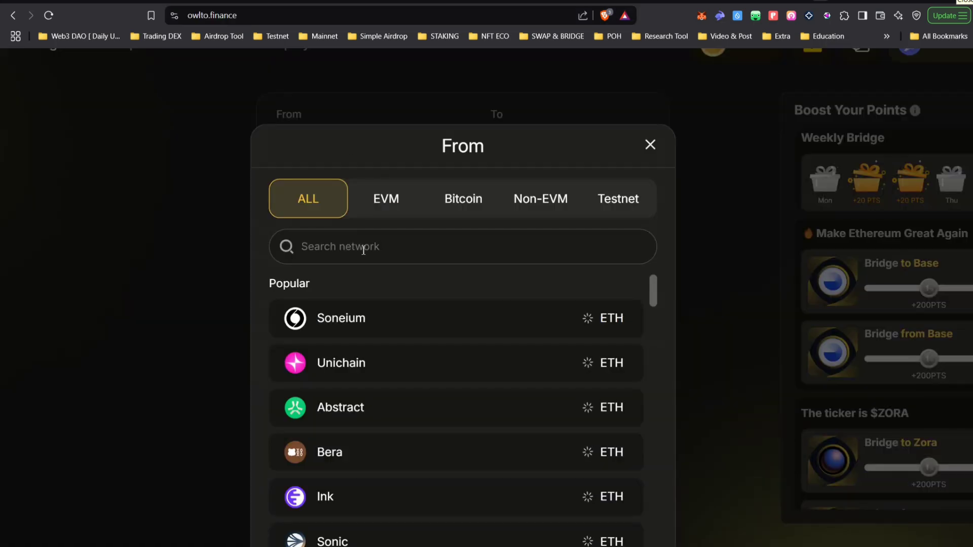
left_click(358, 247)
type("arb")
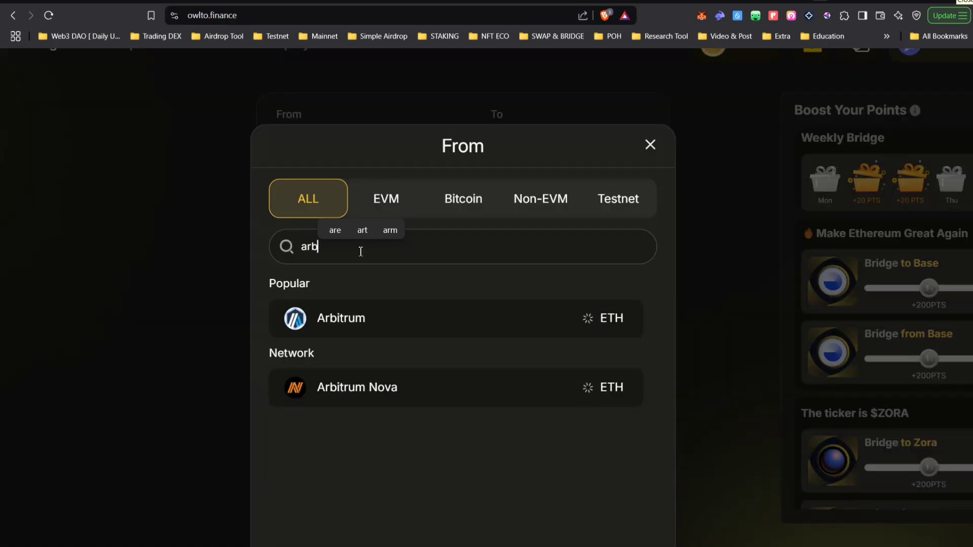
left_click(844, 16)
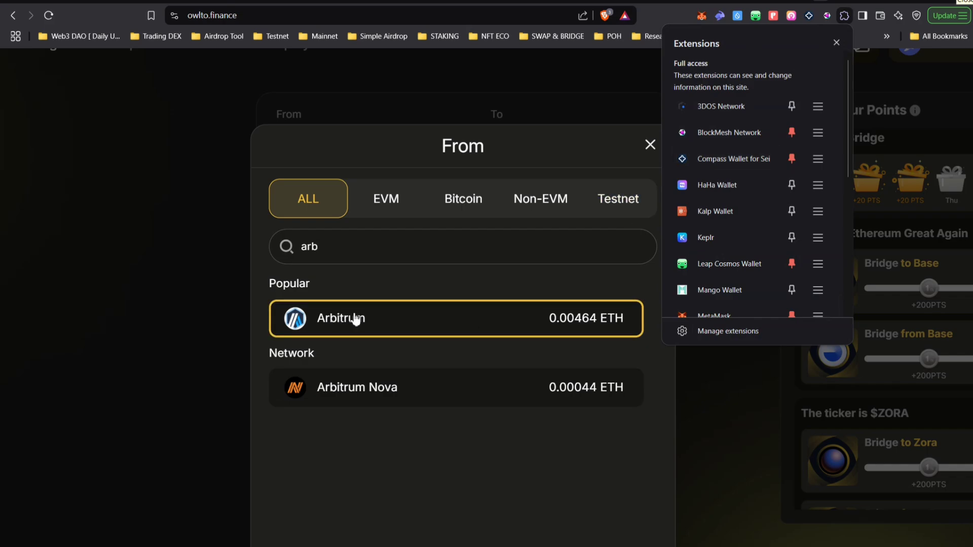
Search for "base" to choose Base as the bridge's source network, and fill in the maximum ETH amount to send
left_click(349, 248)
key("BackSpace")
key("BackSpace")
key("BackSpace")
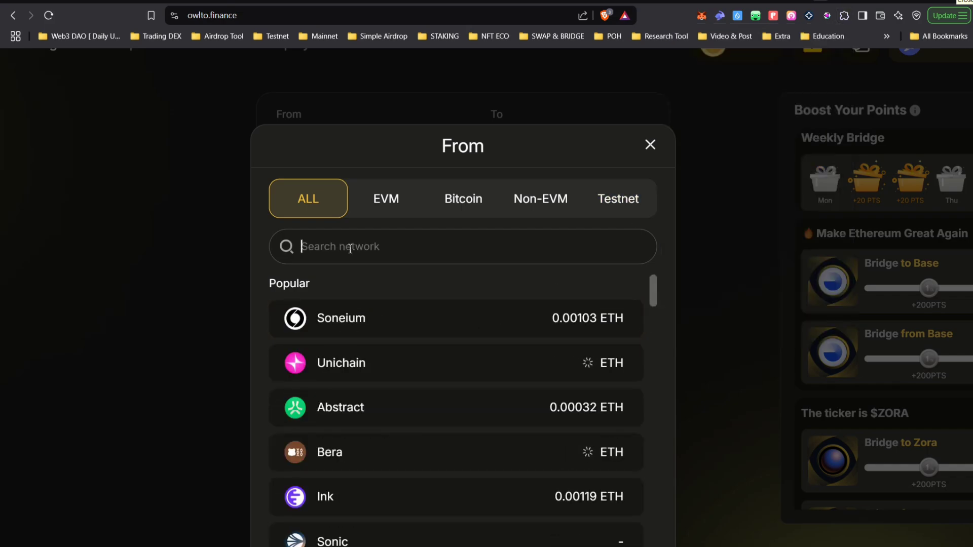
type("base")
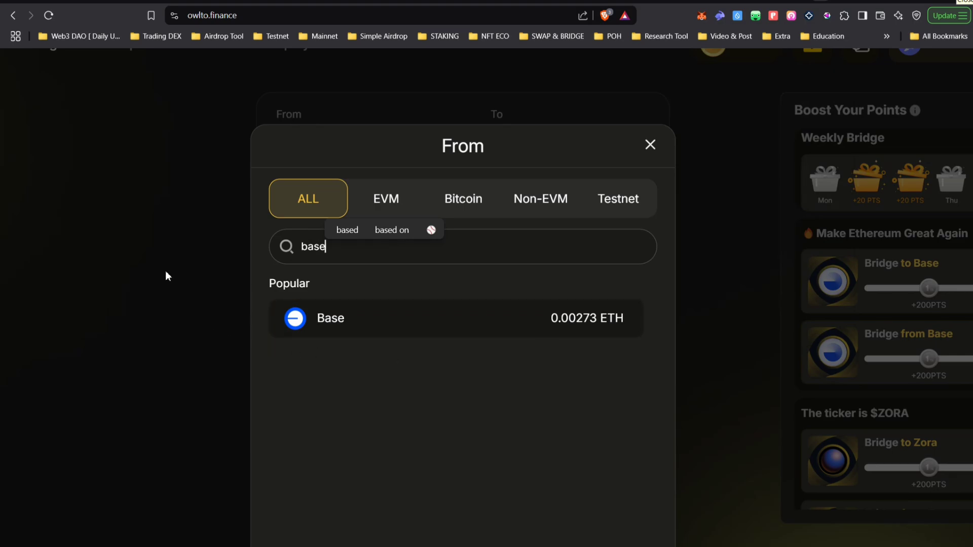
left_click(353, 326)
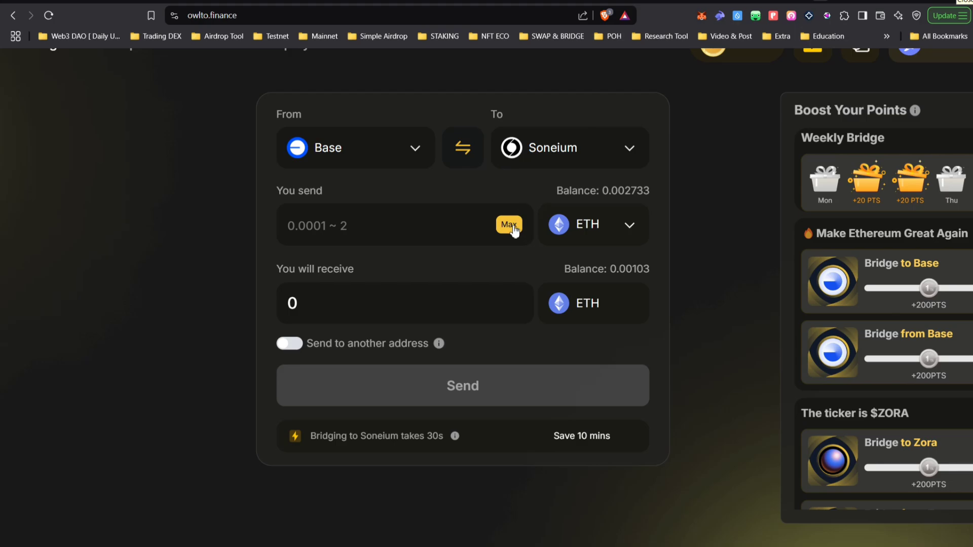
scroll(490, 306, "down", 3)
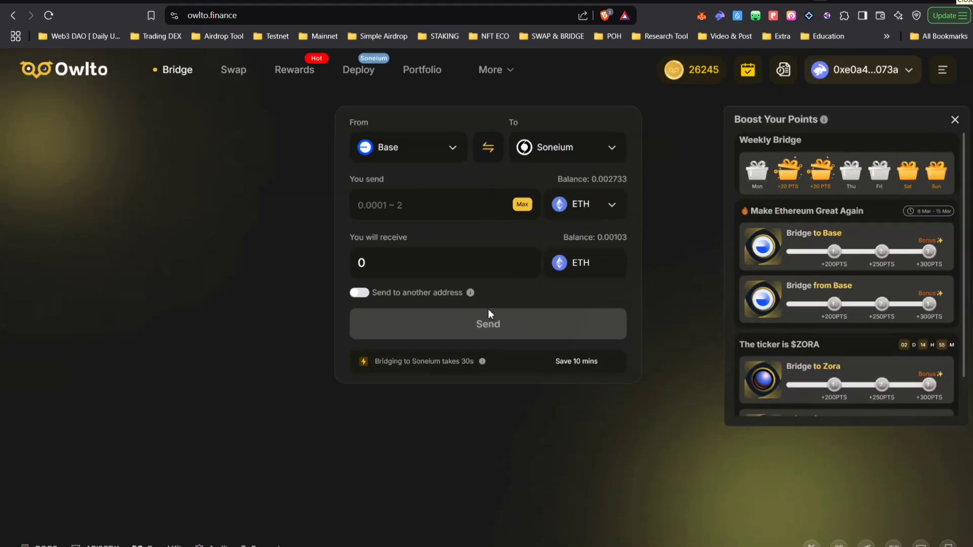
left_click(522, 204)
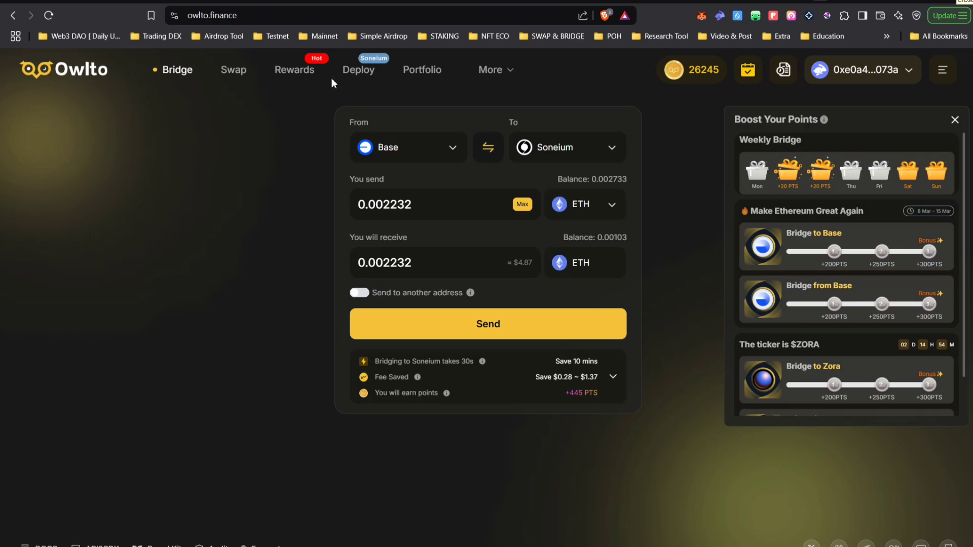
Open Owlto's smart contract deployment page and start deploying a Basic Mode contract on the Soneium network
scroll(363, 75, "up", 5)
left_click(361, 87)
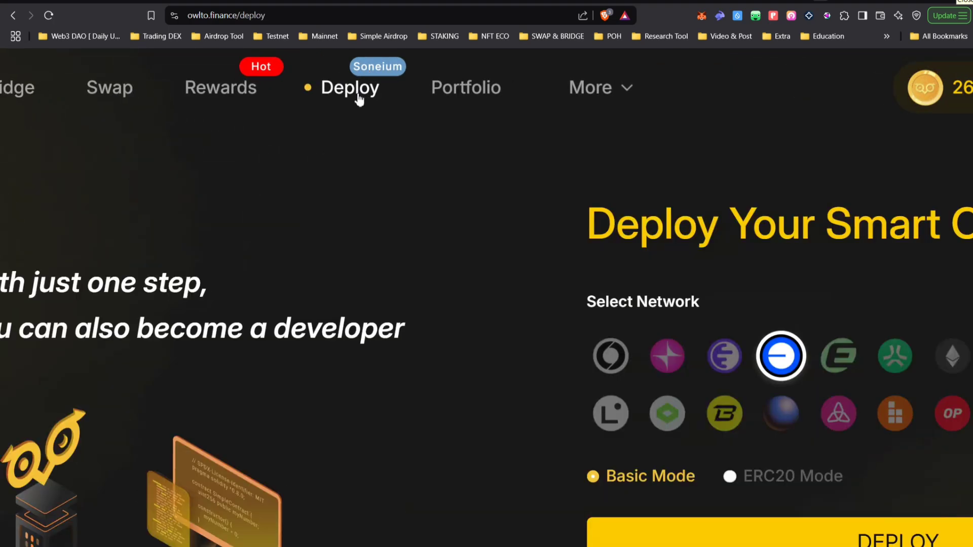
left_click(686, 354)
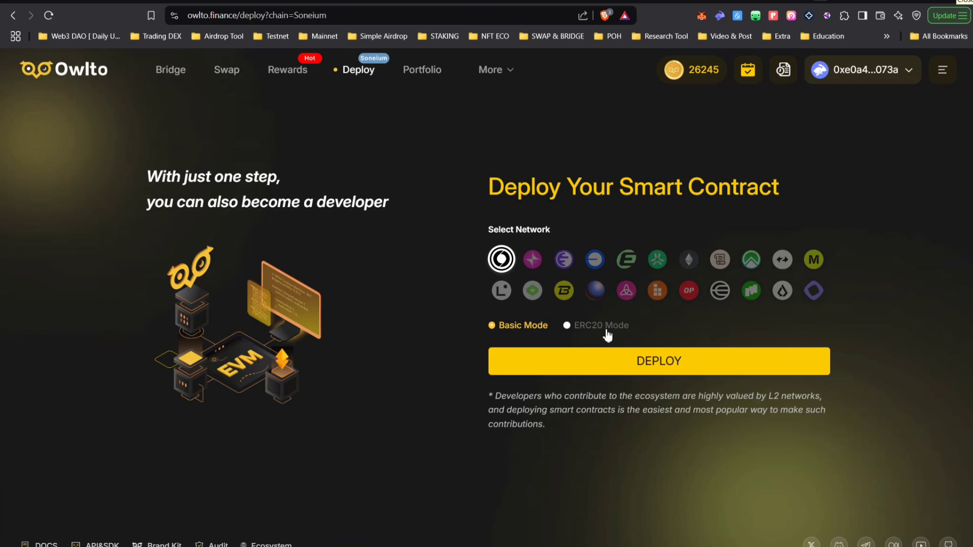
left_click(548, 370)
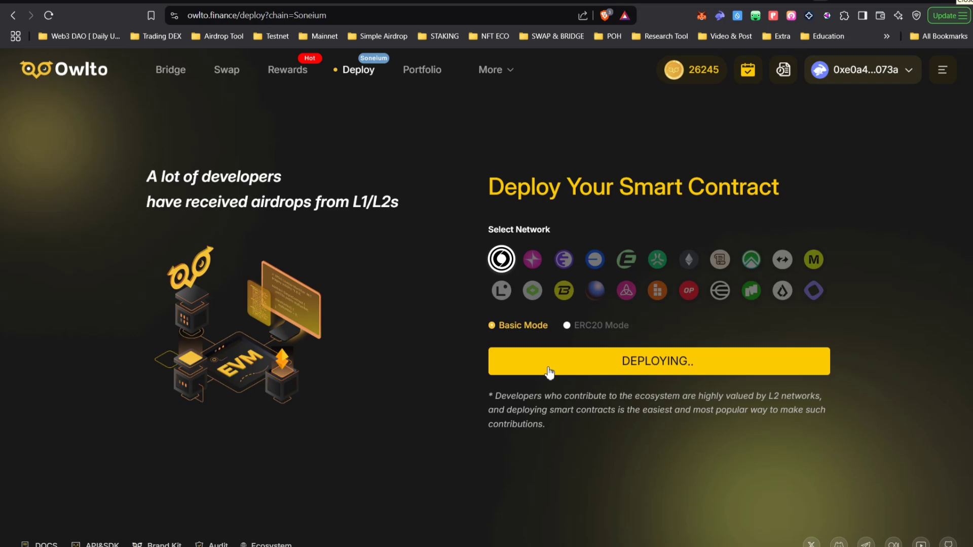
Switch the contract deployment to ERC20 Mode and look over its token Name and Symbol fields
left_click(568, 325)
scroll(570, 327, "up", 5)
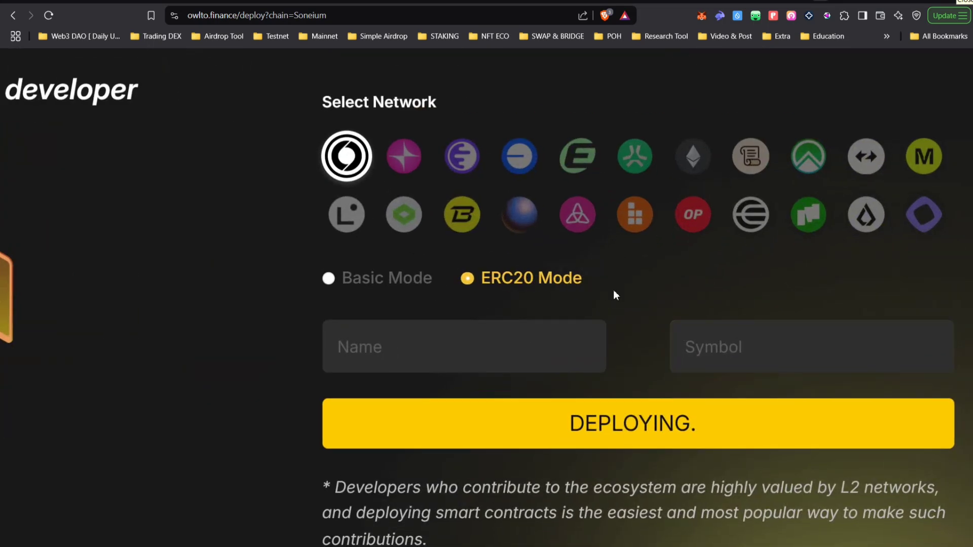
left_click(421, 354)
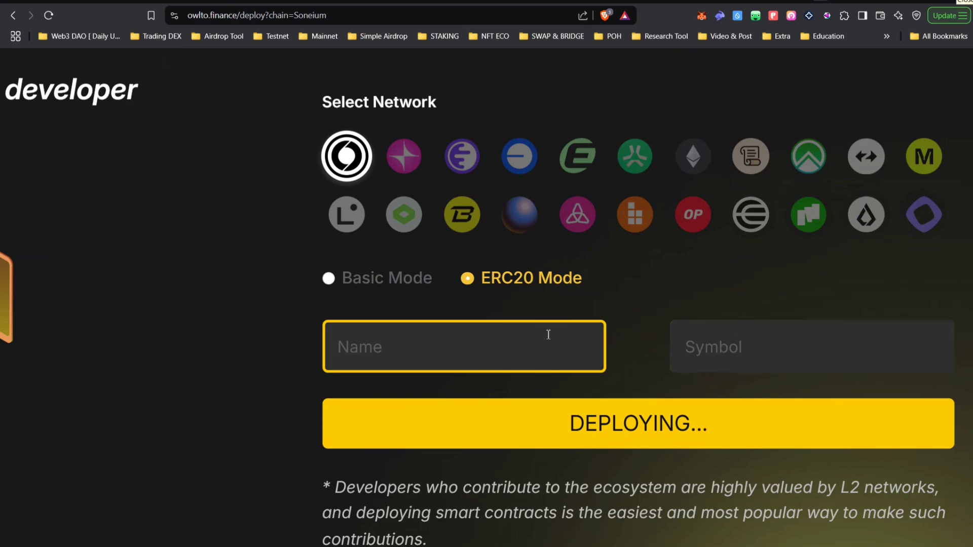
left_click(698, 340)
scroll(838, 410, "down", 5)
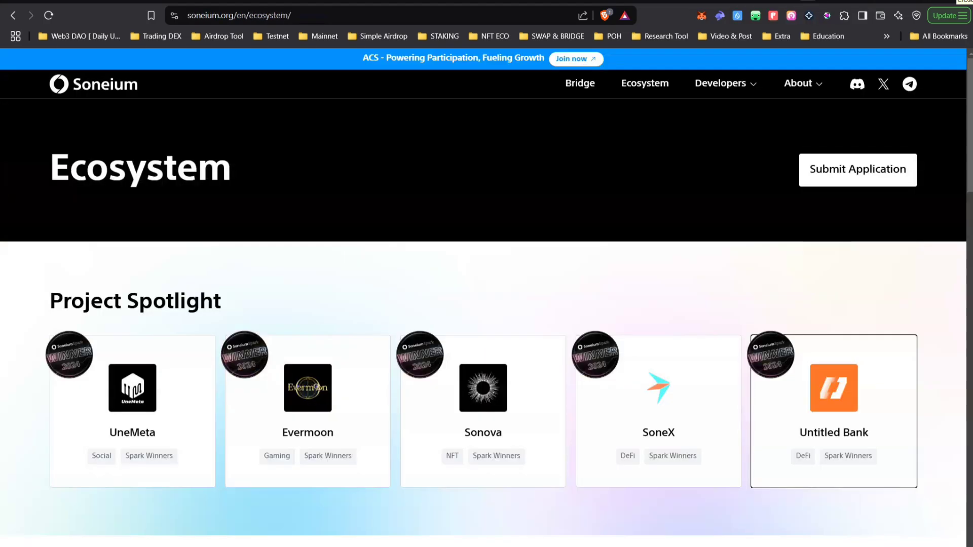
Switch to the Soneium Ecosystem page and examine the Project Spotlight cards and the project directory
left_click(750, 1)
left_click_drag(311, 12, 182, 15)
scroll(307, 237, "down", 20)
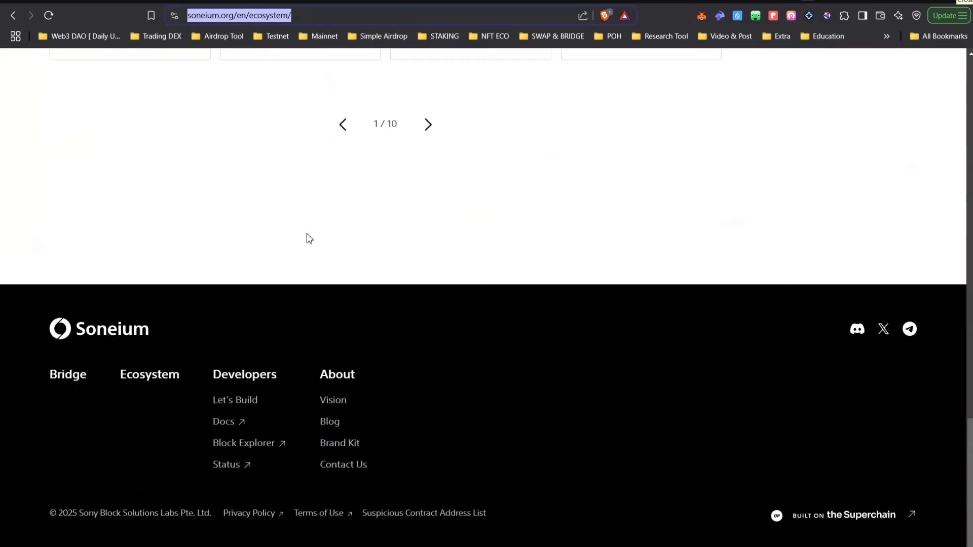
scroll(307, 237, "up", 20)
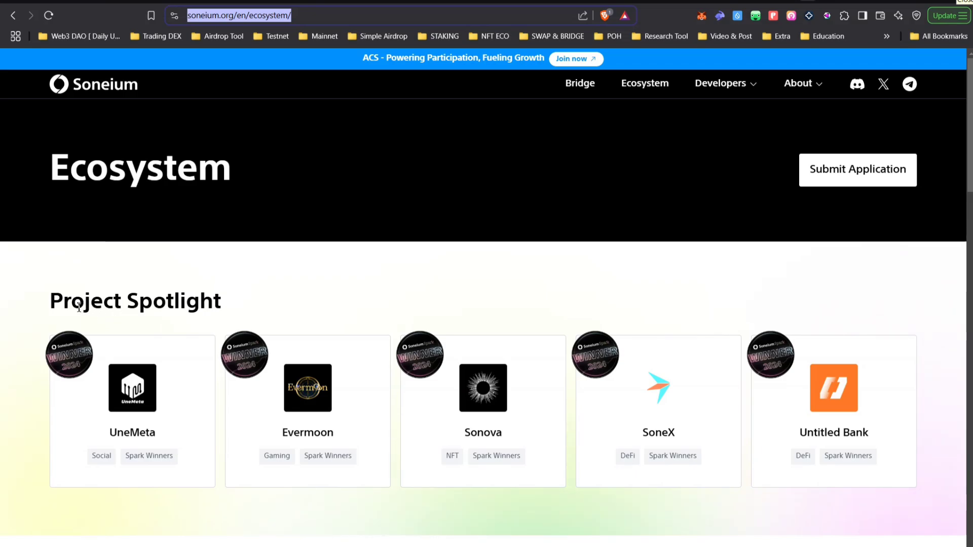
left_click_drag(54, 307, 174, 311)
scroll(234, 316, "down", 4)
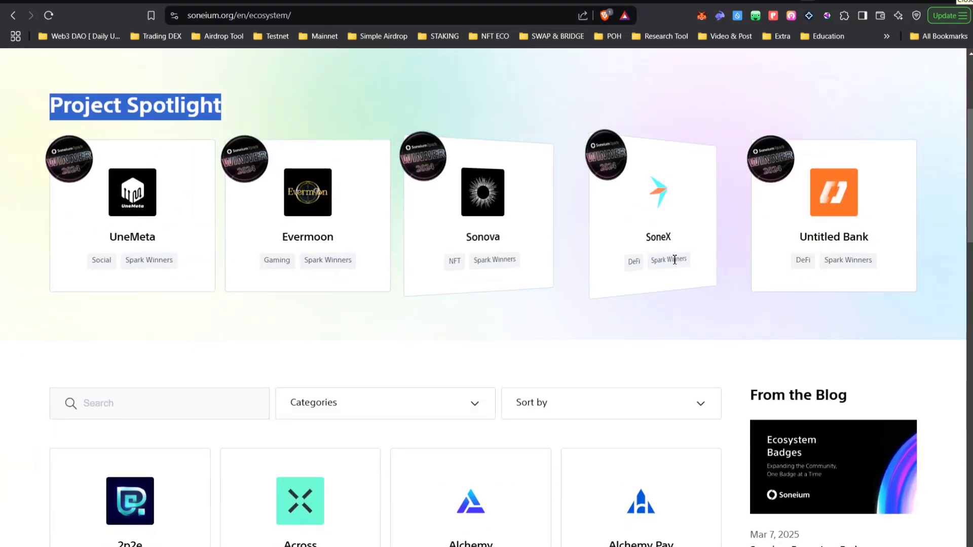
mouse_move(111, 217)
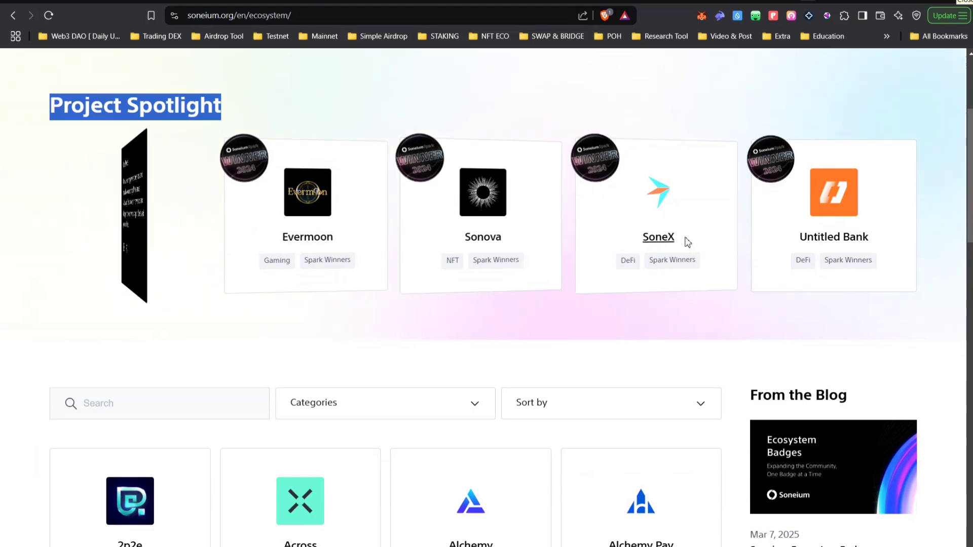
scroll(354, 238, "up", 2)
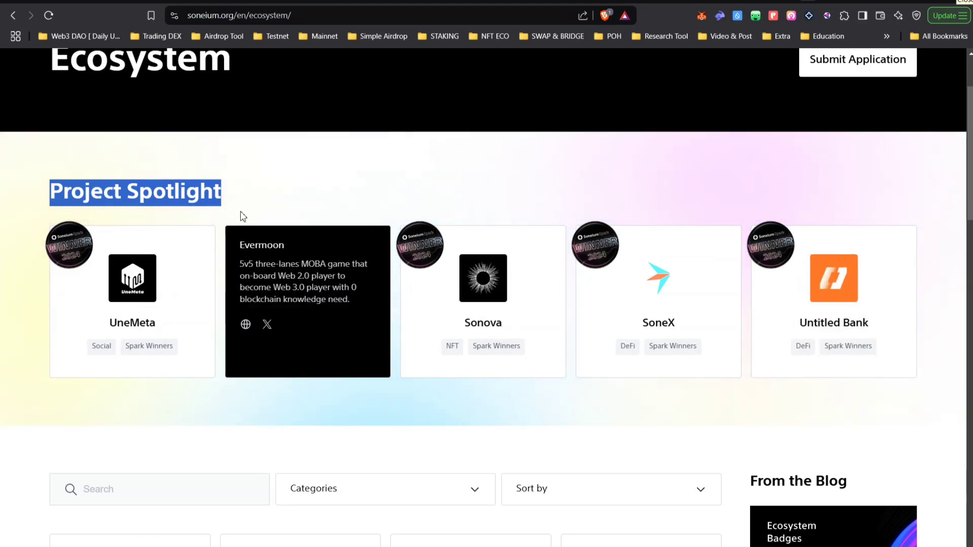
scroll(369, 268, "down", 7)
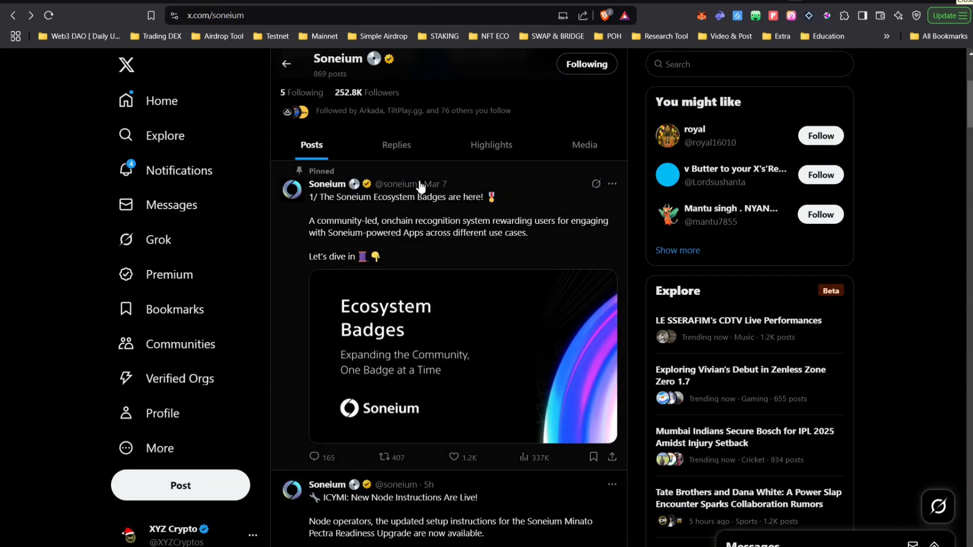
Open Soneium's pinned Ecosystem Badges post and find the "How to claim yours?" part of its thread
scroll(420, 187, "up", 1)
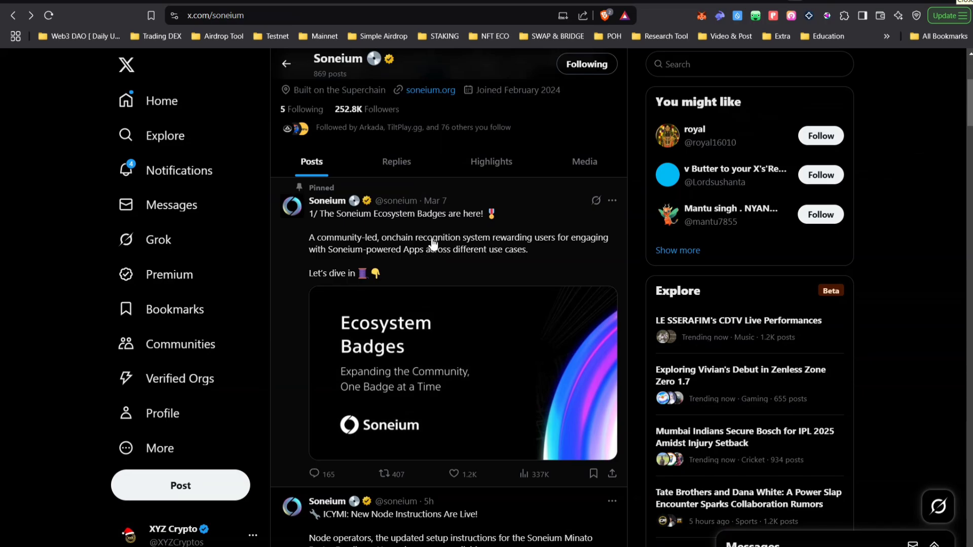
left_click(433, 244)
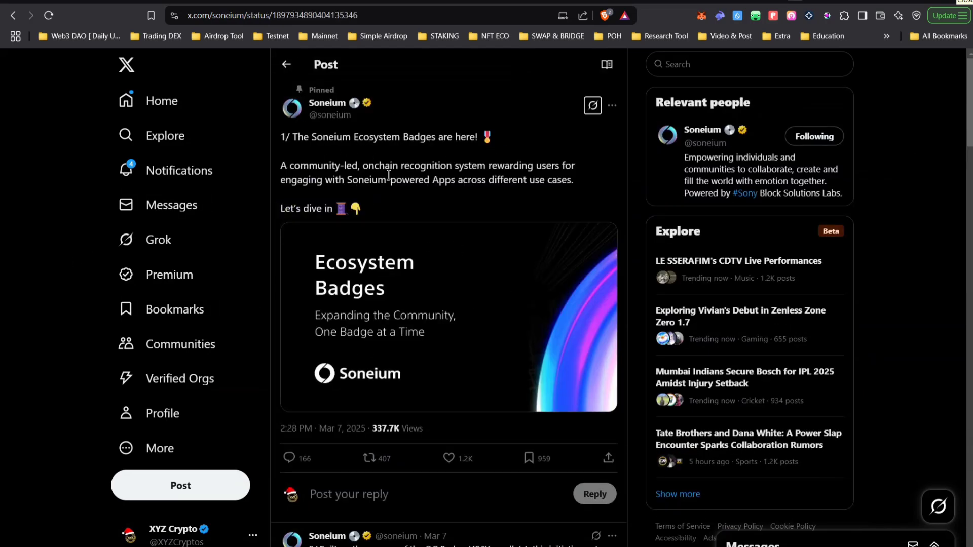
scroll(471, 376, "down", 5)
scroll(456, 315, "up", 3, "ctrl")
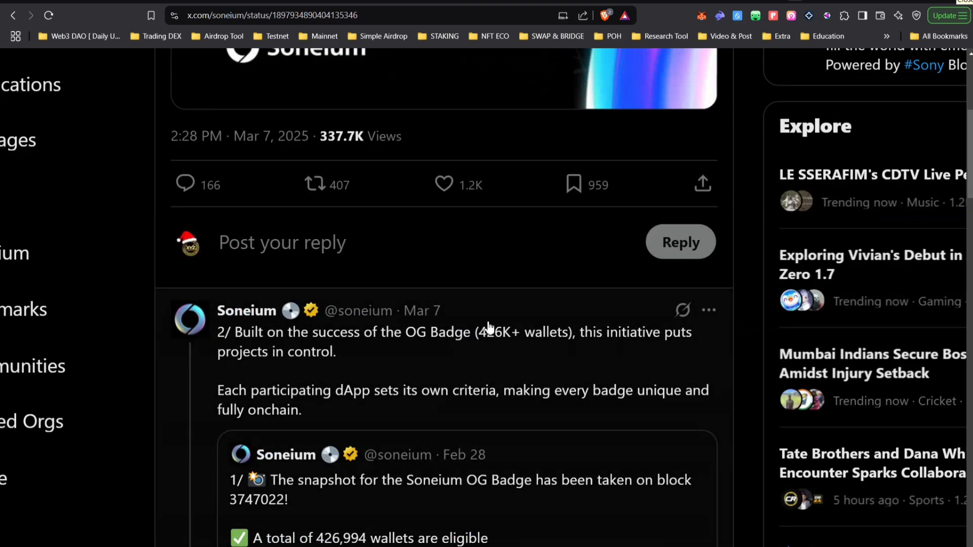
scroll(527, 381, "down", 12)
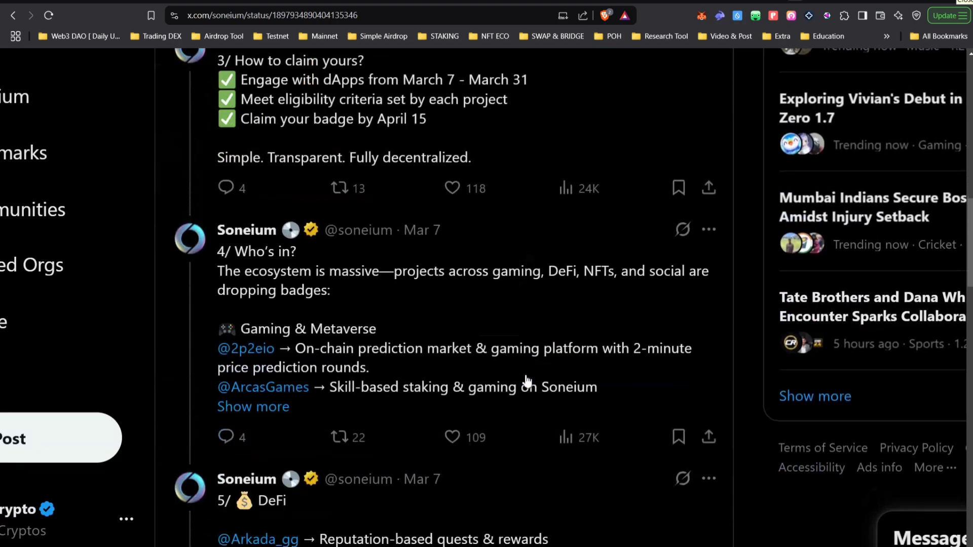
scroll(246, 163, "up", 1)
scroll(246, 137, "up", 2, "ctrl")
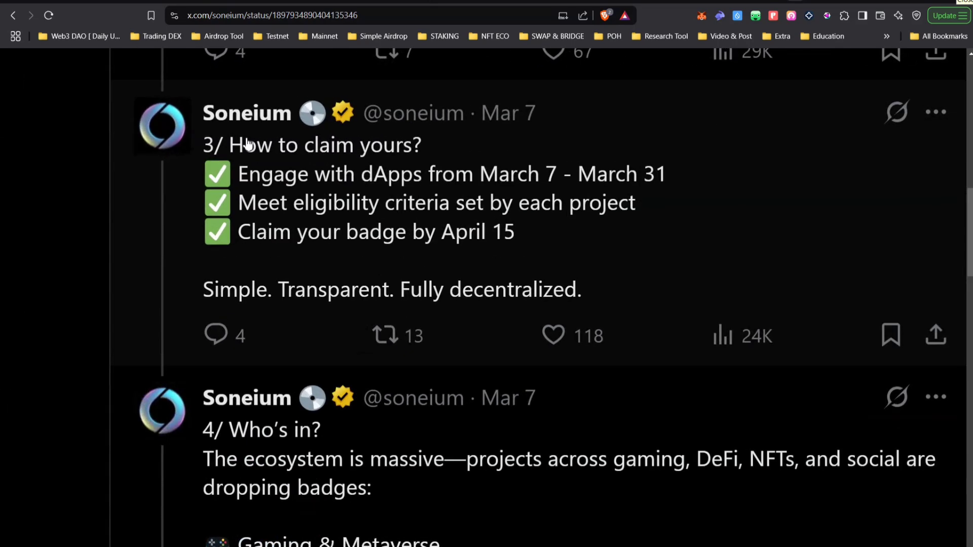
Highlight the three badge-claiming conditions in the "How to claim yours?" post, covering engagement dates, eligibility criteria and claim deadline
left_click_drag(667, 173, 237, 171)
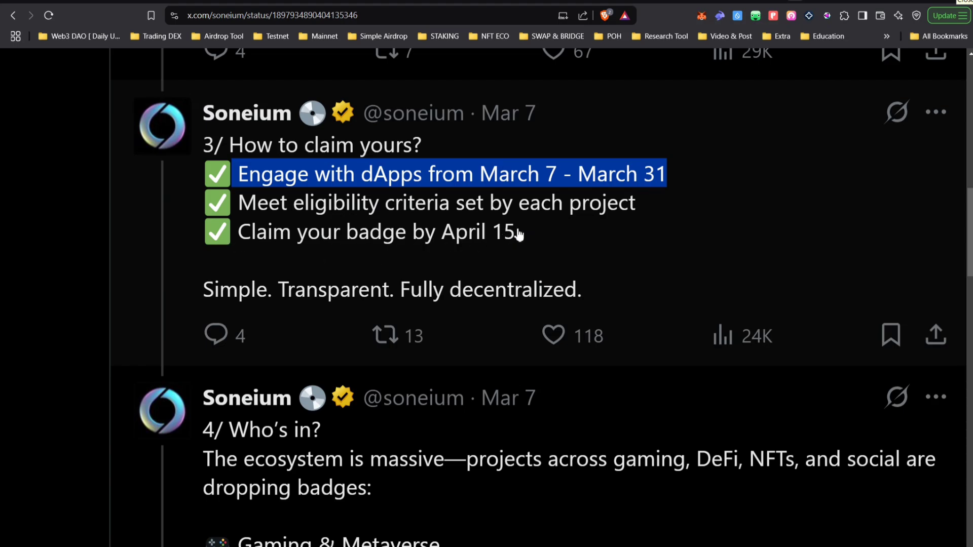
left_click_drag(517, 235, 234, 242)
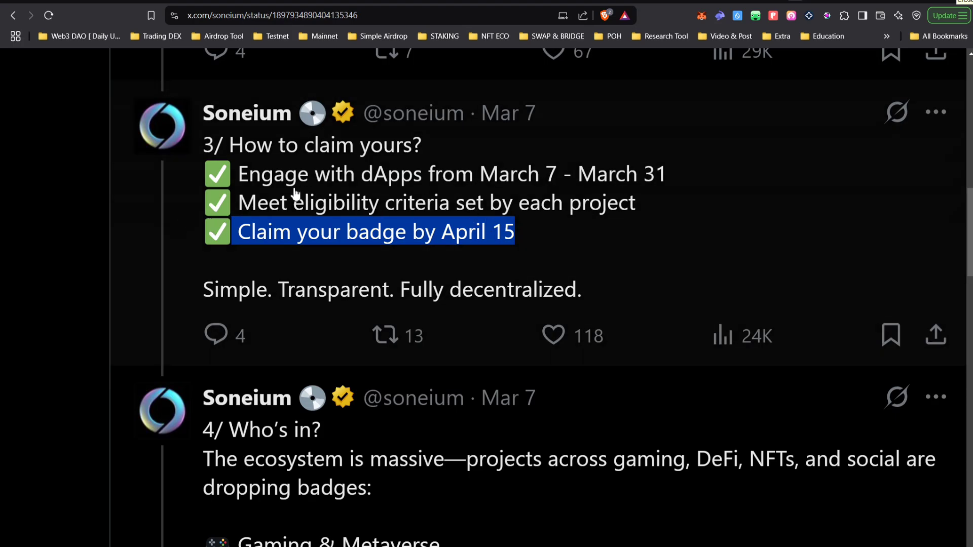
left_click_drag(241, 205, 636, 217)
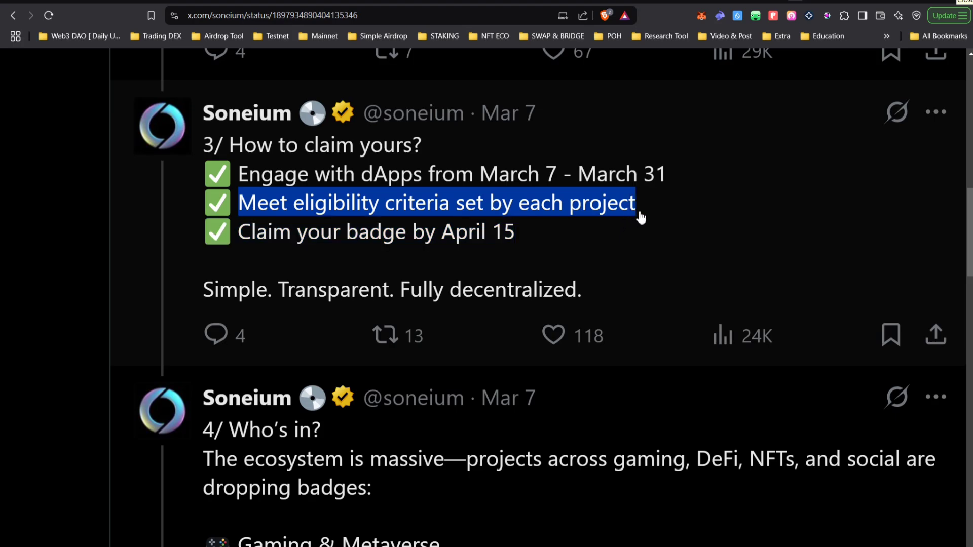
scroll(542, 215, "down", 3)
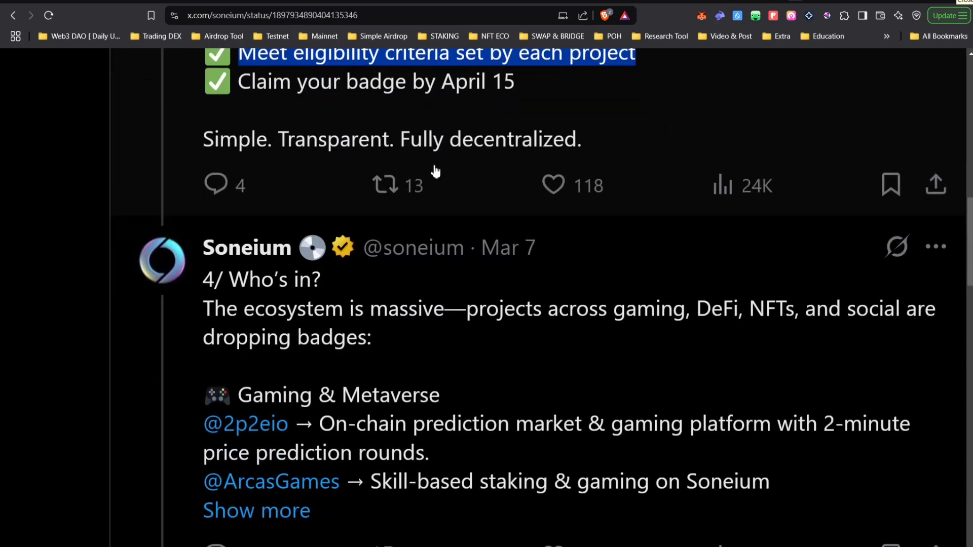
left_click_drag(588, 146, 278, 171)
scroll(278, 171, "up", 3)
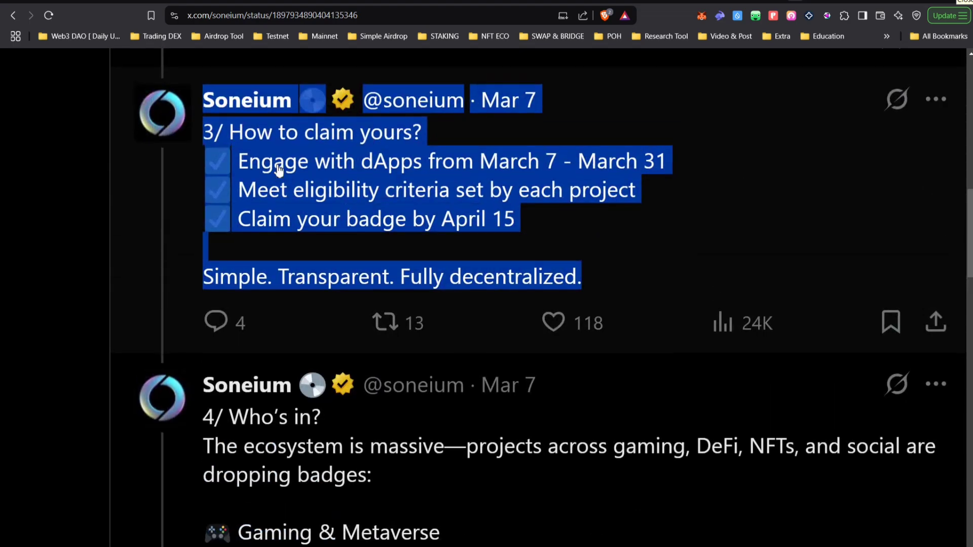
scroll(278, 171, "down", 2)
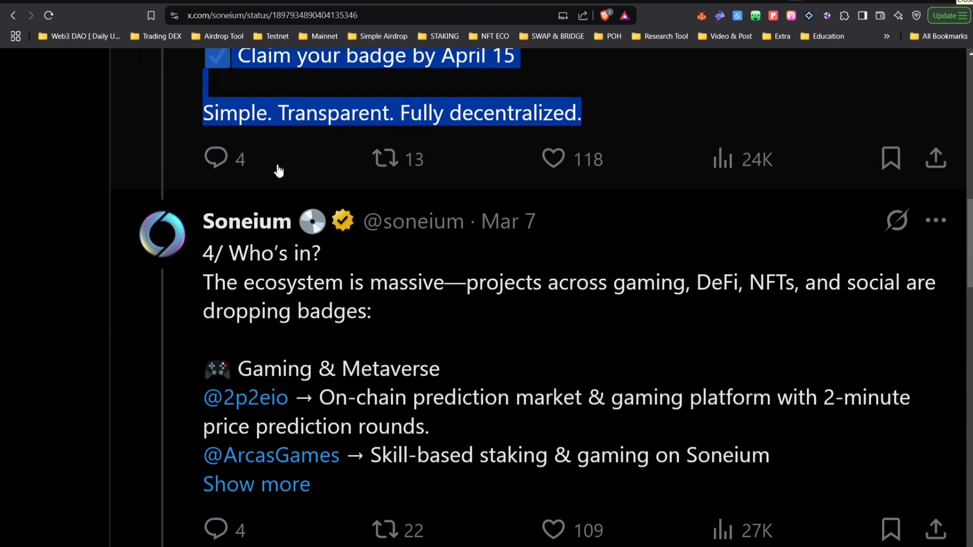
Look through the thread's participating-project categories, from Gaming & Metaverse and DeFi to NFTs and Social, Prediction & AI
key("ctrl+minus")
key("ctrl+minus")
key("ctrl+minus")
key("ctrl+minus")
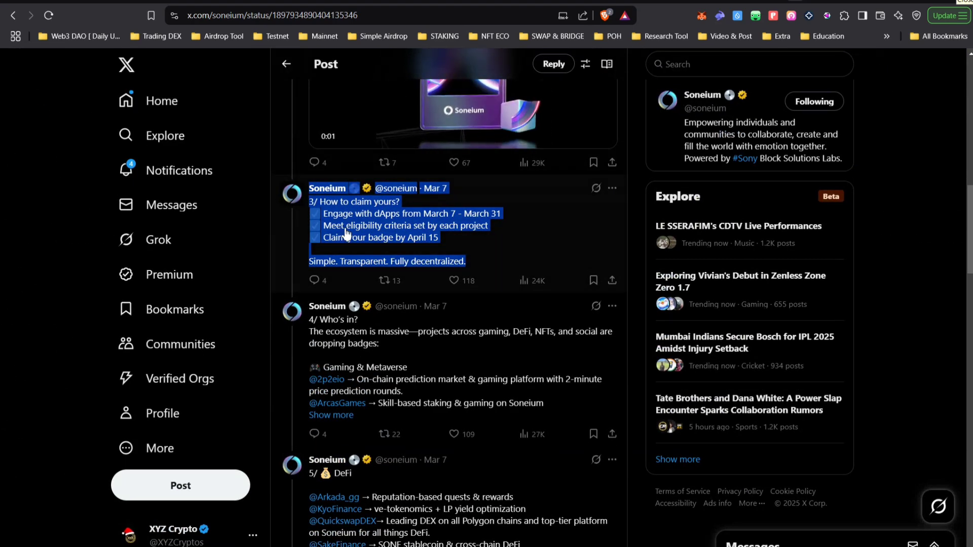
scroll(344, 231, "down", 2)
key("ctrl+plus")
key("ctrl+plus")
key("ctrl+plus")
key("ctrl+plus")
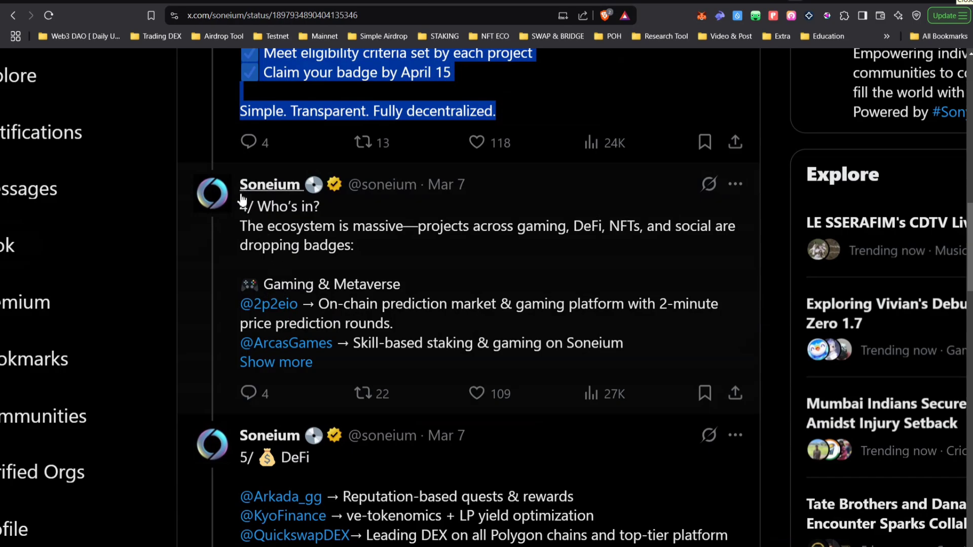
scroll(303, 276, "down", 2)
scroll(303, 281, "down", 9)
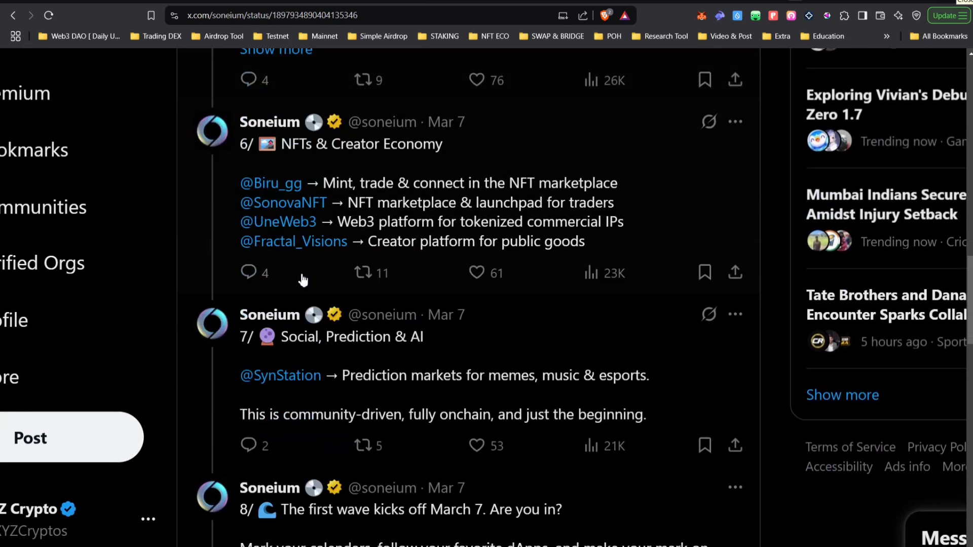
scroll(303, 201, "down", 3)
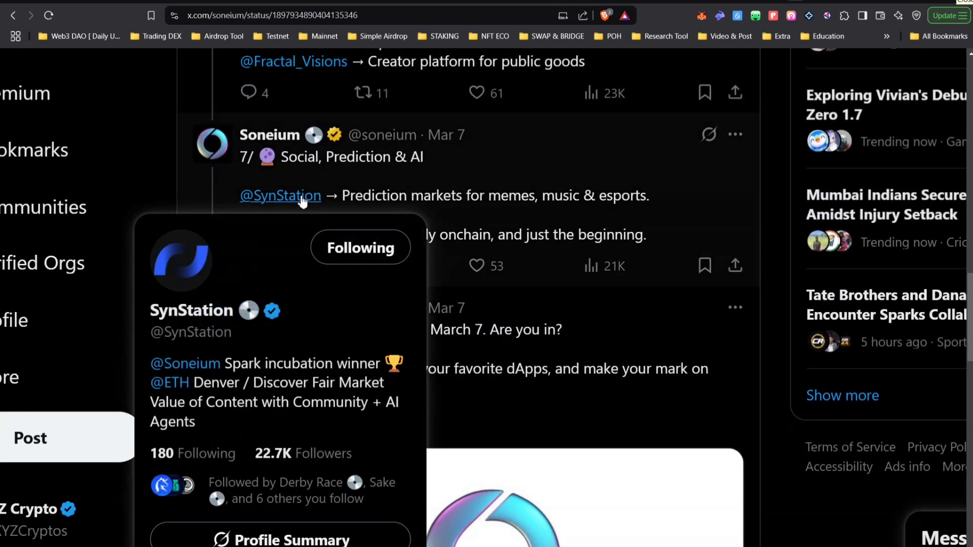
scroll(398, 178, "up", 12)
scroll(402, 203, "up", 1)
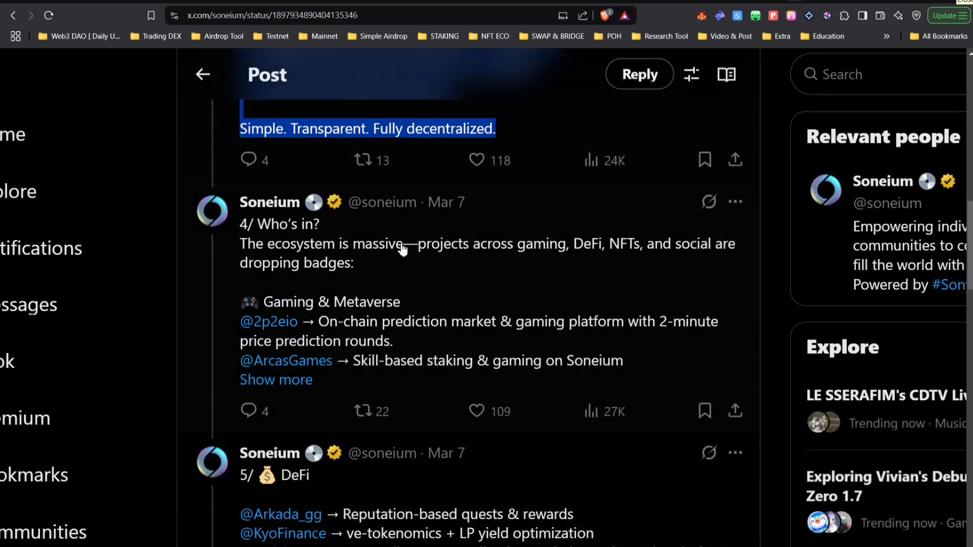
Open the full "Who's in?" post and read its complete Gaming & Metaverse project list
scroll(404, 244, "down", 1)
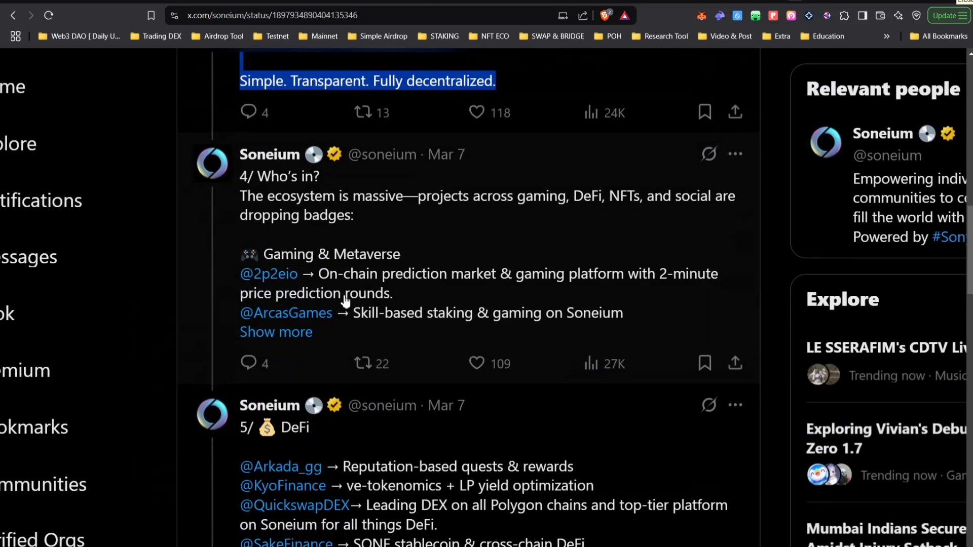
scroll(344, 284, "down", 1)
left_click(276, 278)
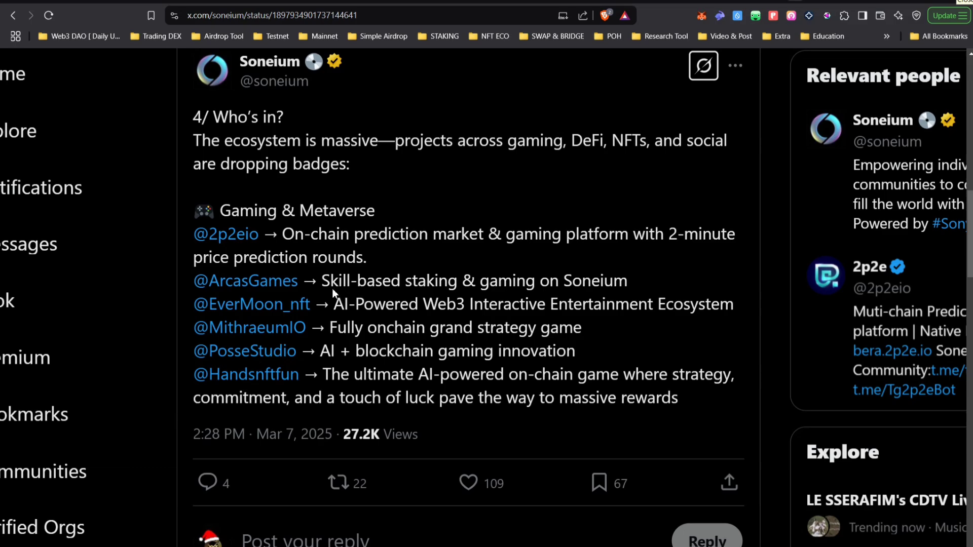
scroll(311, 369, "down", 1)
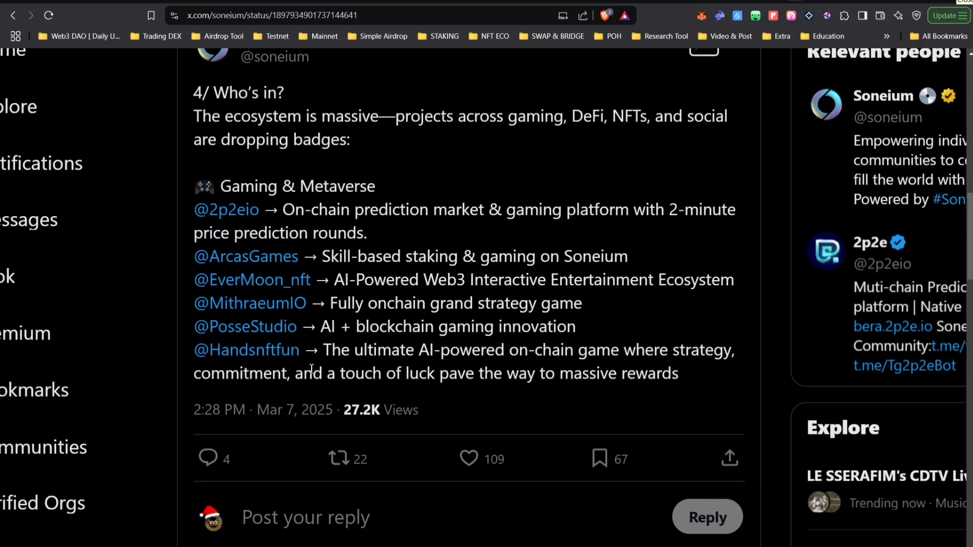
scroll(311, 368, "down", 7)
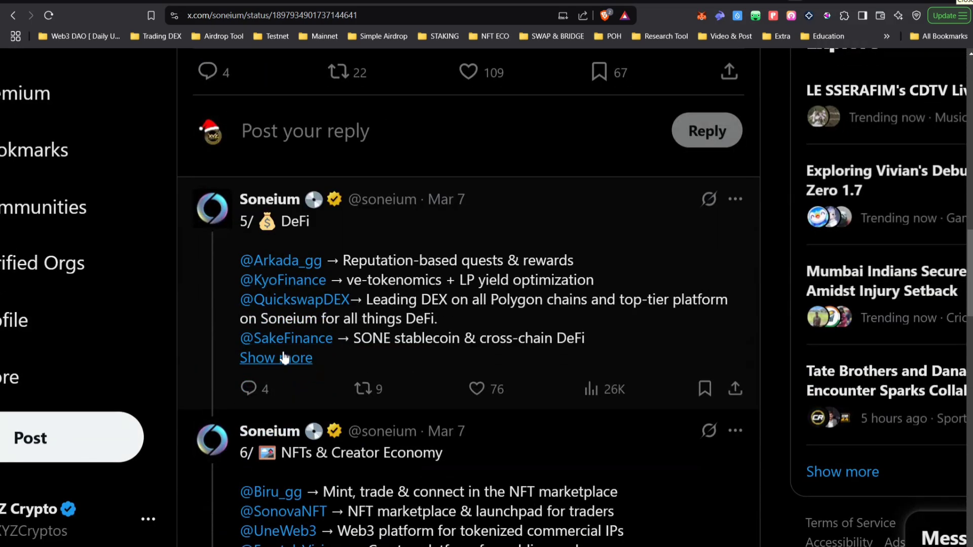
Open the full DeFi post and examine its project list along with the NFT and social projects that follow it
left_click(284, 358)
scroll(289, 411, "down", 6)
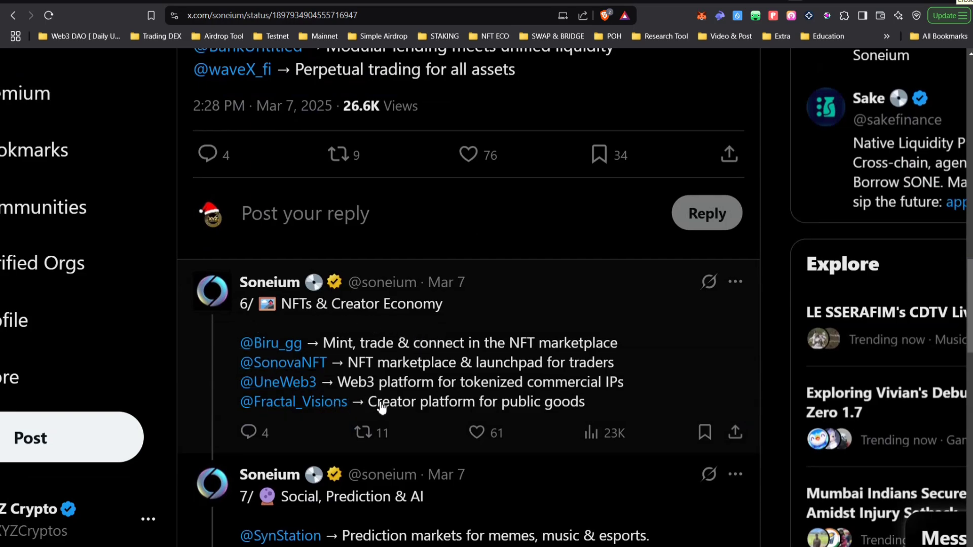
scroll(385, 404, "down", 1)
scroll(332, 343, "down", 5)
mouse_move(333, 343)
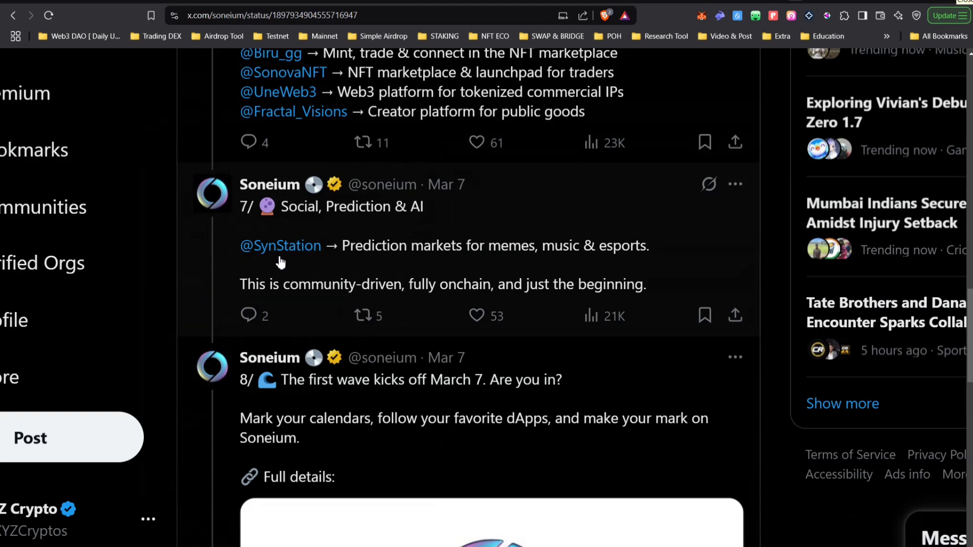
scroll(370, 285, "down", 1)
scroll(370, 286, "up", 10)
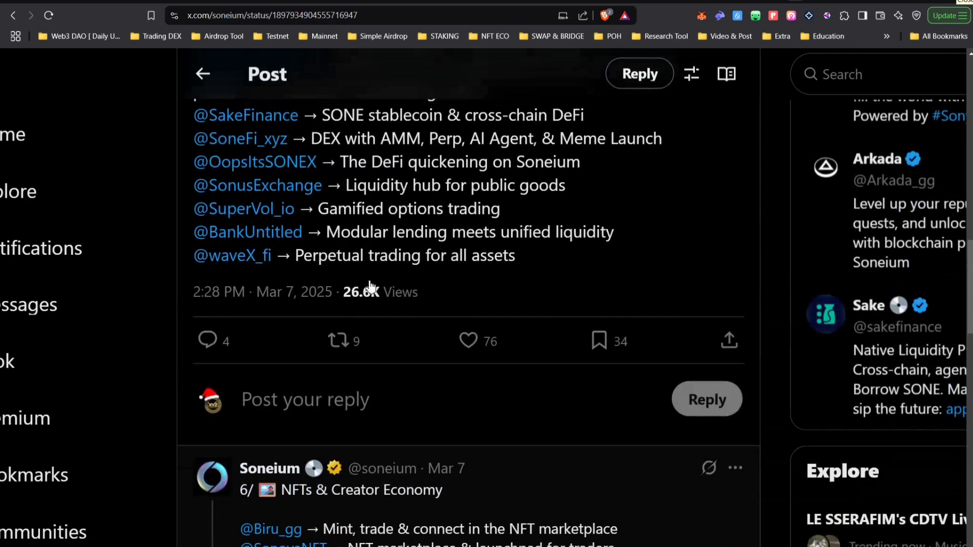
scroll(370, 286, "up", 11)
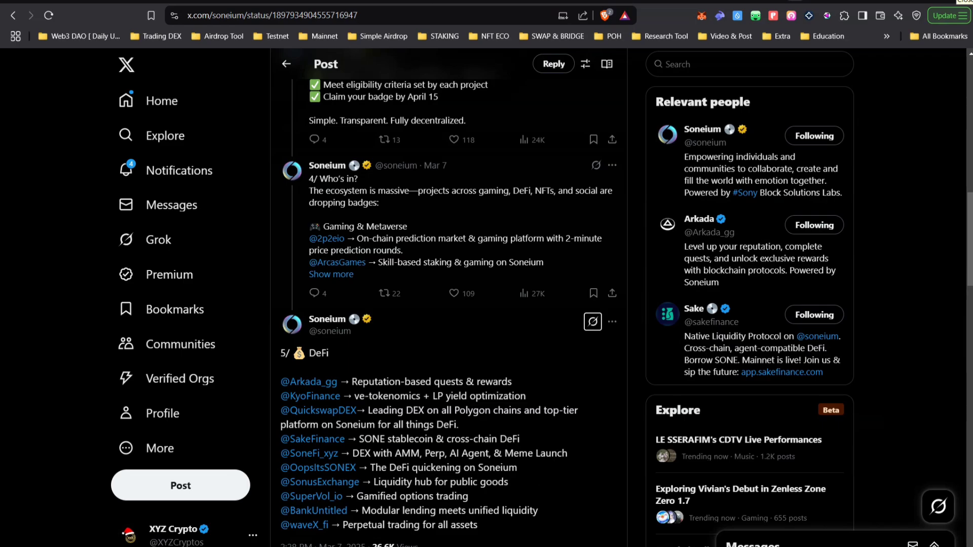
Return to the full "Who's in?" post and look through the rest of the thread and its replies
scroll(319, 284, "up", 10)
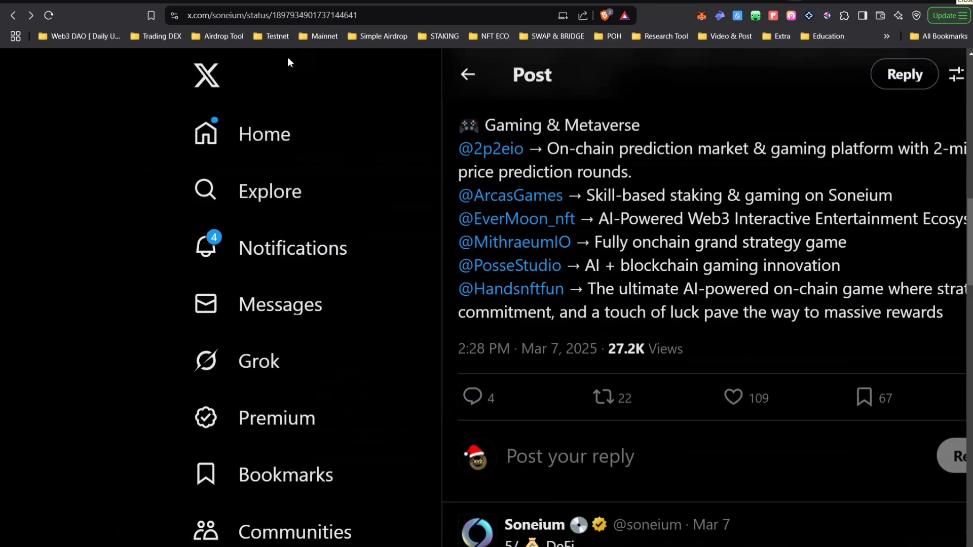
scroll(560, 236, "up", 1)
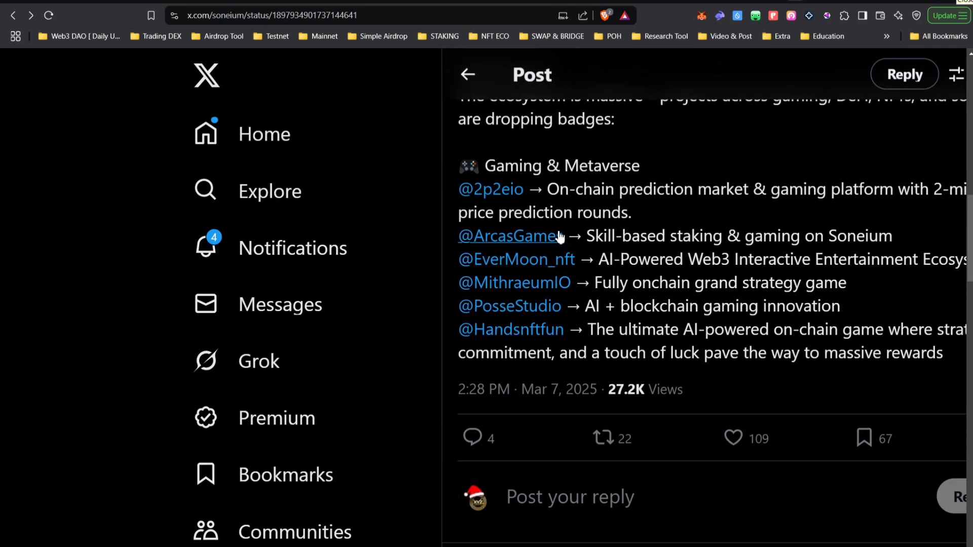
scroll(560, 235, "down", 4)
scroll(510, 257, "down", 10)
scroll(431, 318, "down", 15)
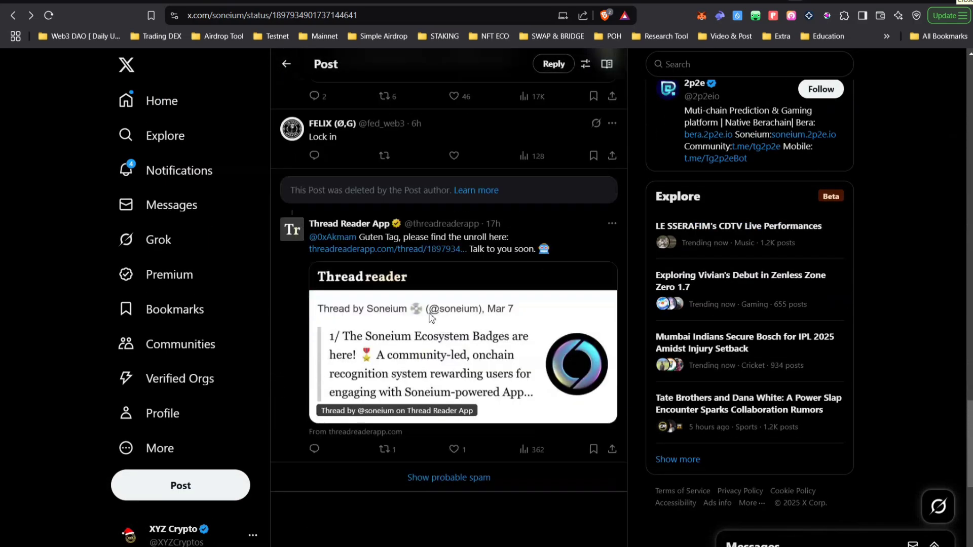
scroll(495, 83, "up", 20)
scroll(456, 188, "up", 8)
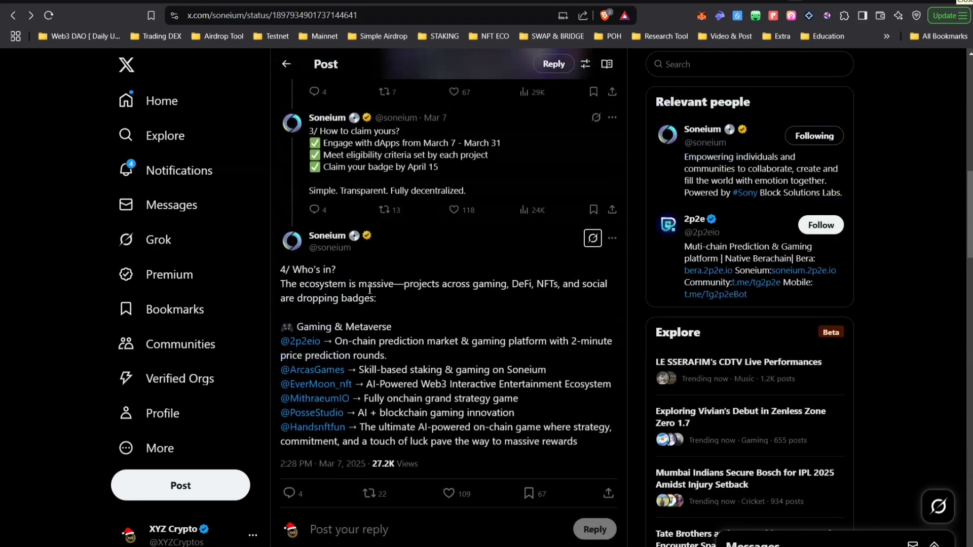
Review the claim conditions again and return to the thread's opening Ecosystem Badges post on X
scroll(369, 289, "up", 1)
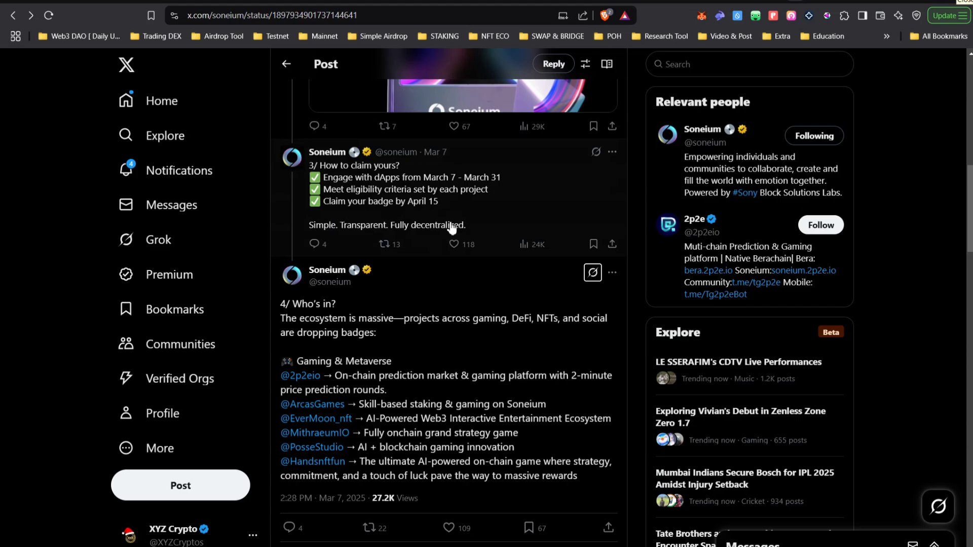
scroll(456, 223, "down", 5)
scroll(390, 303, "up", 15)
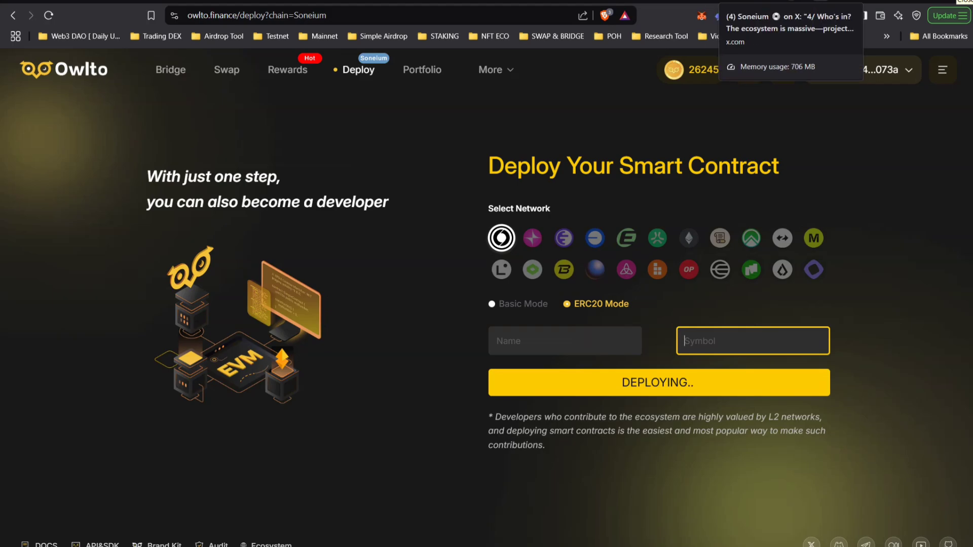
left_click(740, 1)
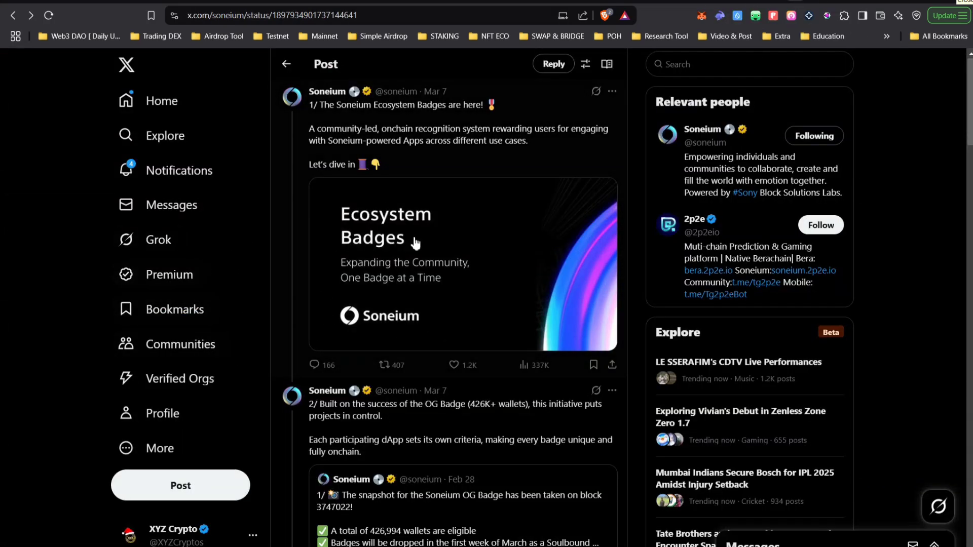
scroll(416, 243, "down", 4)
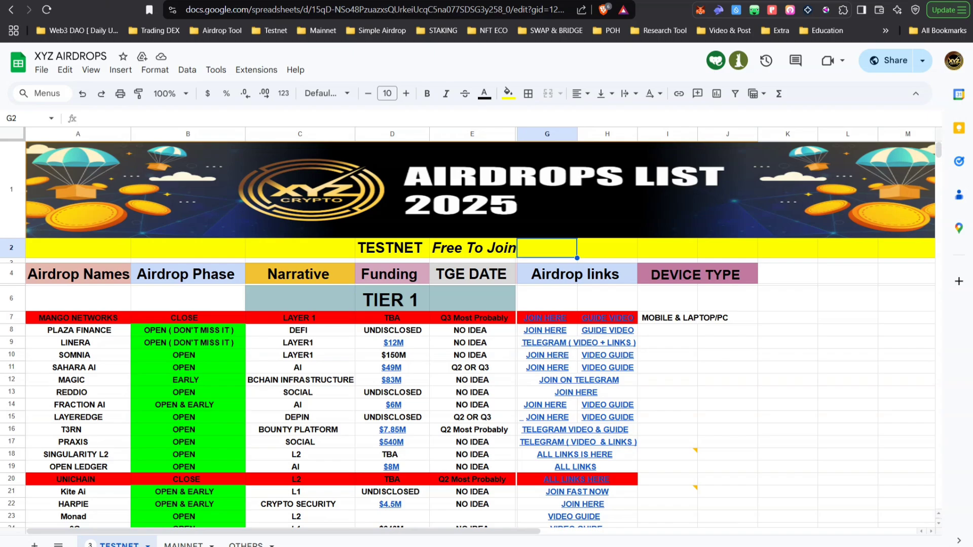
Look over the Tier 1 airdrops on the TESTNET sheet of the XYZ AIRDROPS spreadsheet, including their phases, funding and links
scroll(112, 150, "down", 5)
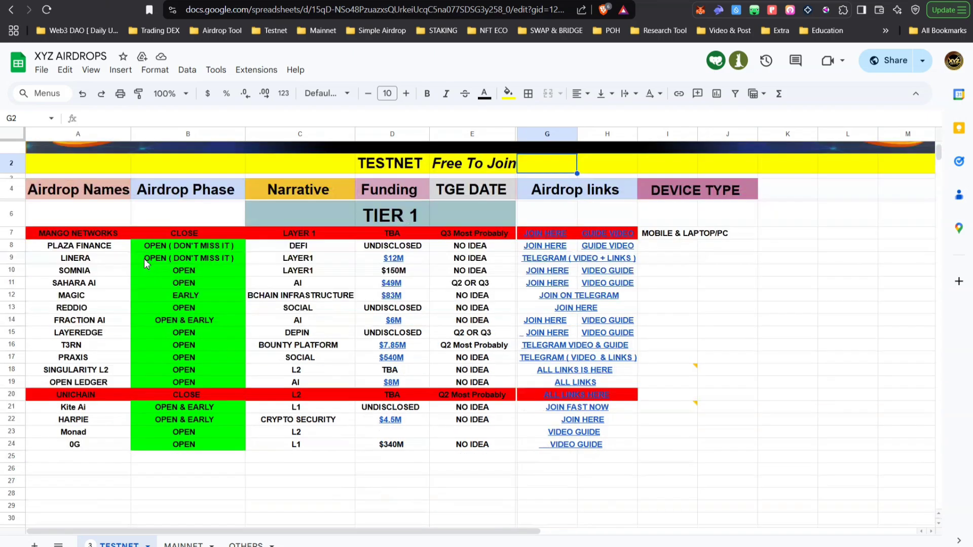
scroll(165, 297, "up", 3)
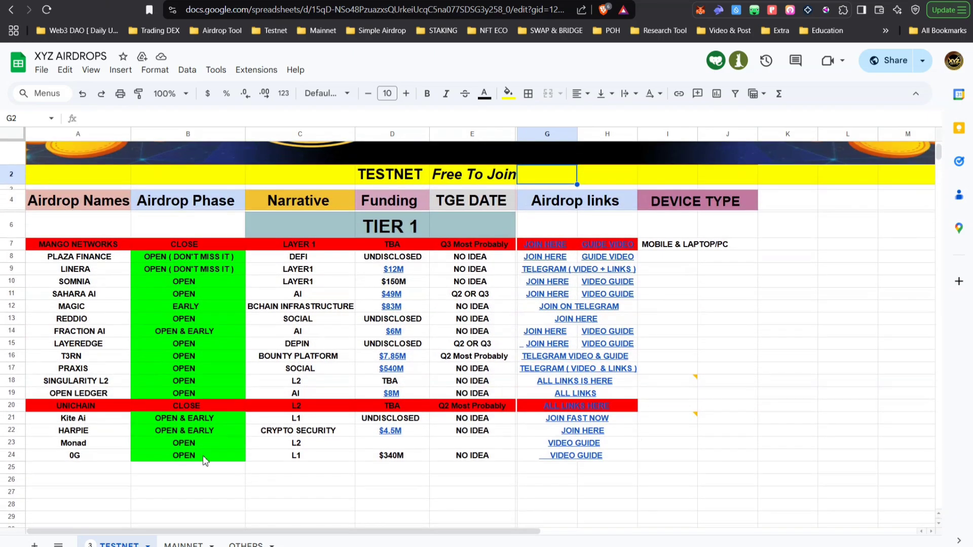
scroll(205, 458, "up", 2)
scroll(361, 294, "down", 1)
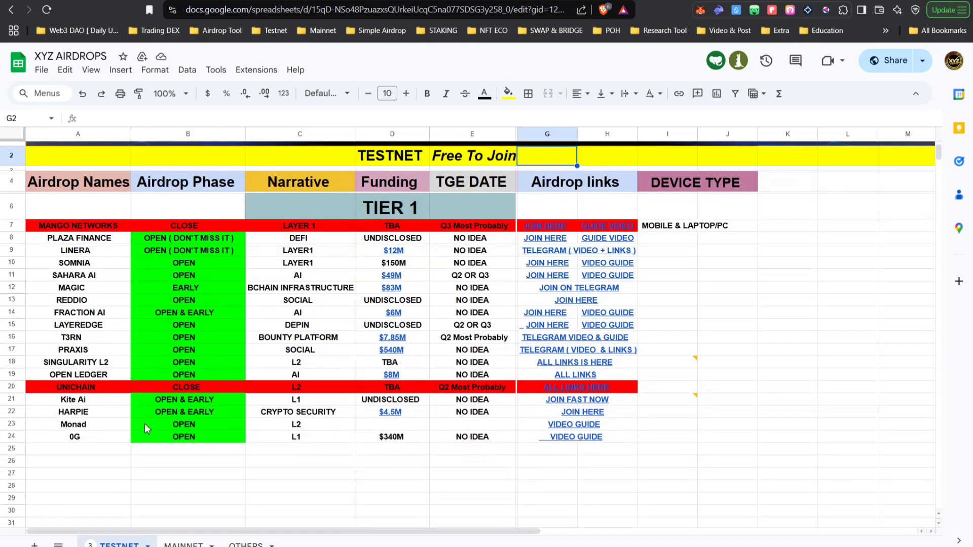
Look over the MAINNET sheet's Tier 1 airdrops, then return to the TESTNET sheet and view its 2025 airdrop list banner
left_click(184, 544)
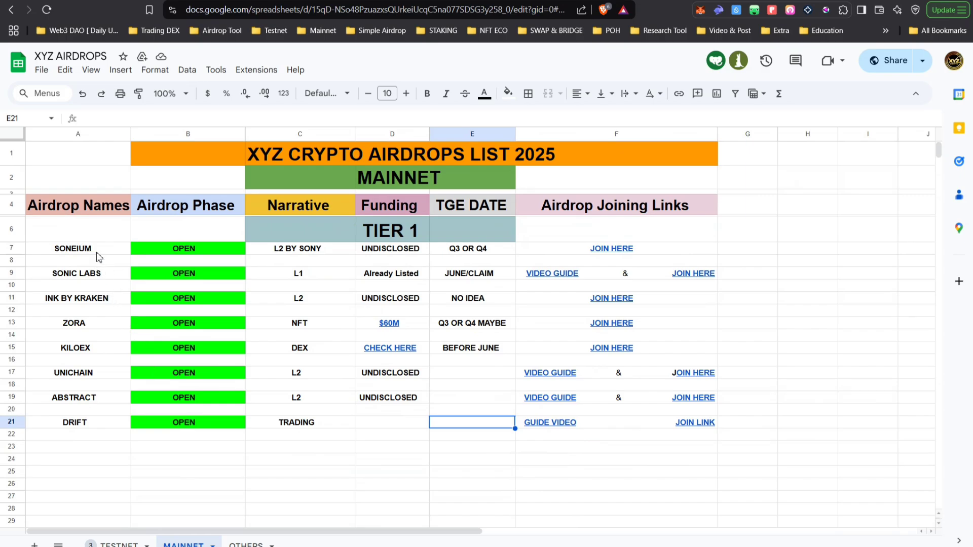
left_click(118, 544)
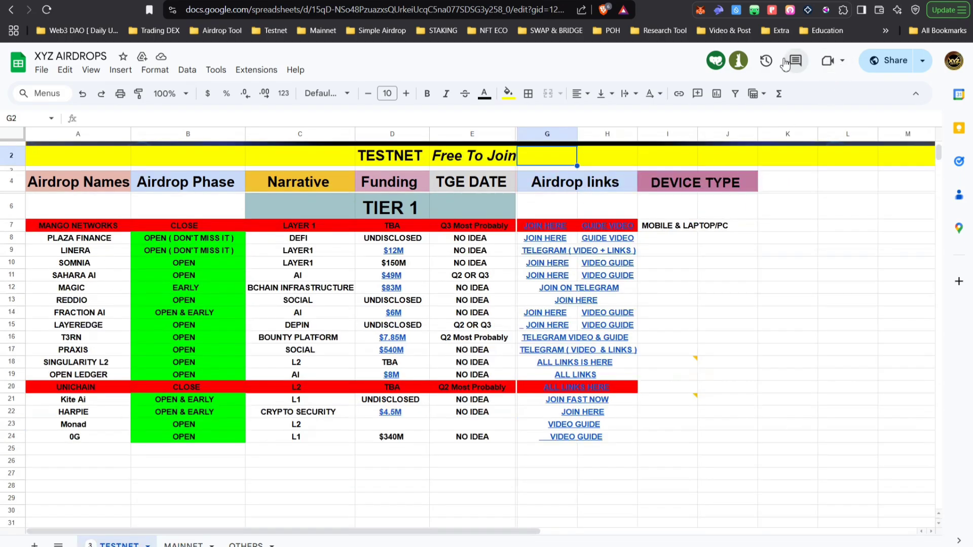
scroll(557, 339, "up", 3)
scroll(834, 62, "up", 5)
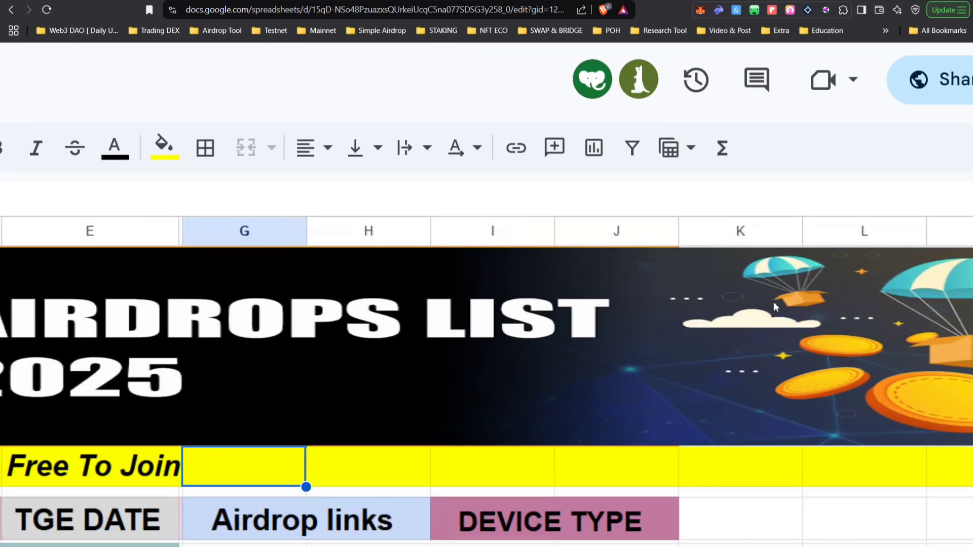
scroll(773, 302, "down", 5)
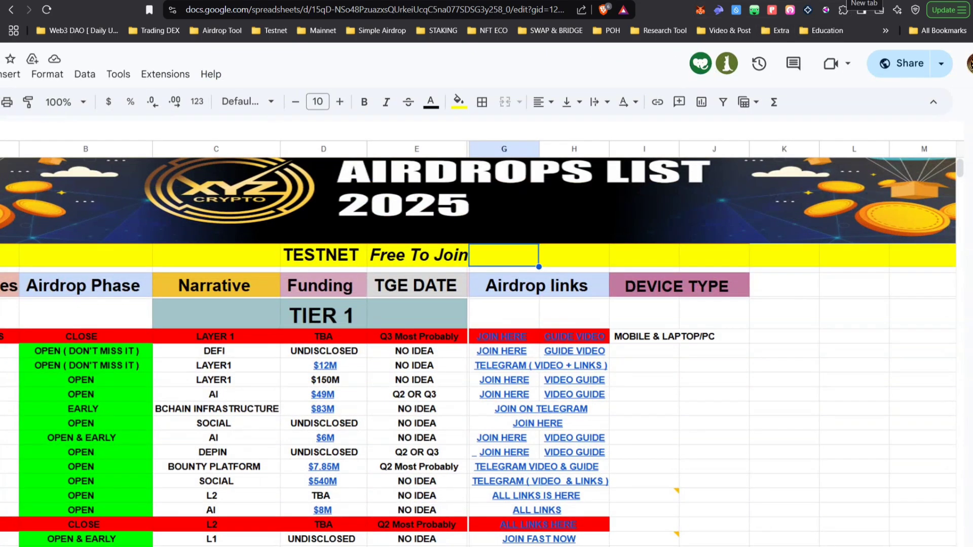
Find Gitcoin Passport from a new browser tab using "gitcoin" and open its site
left_click(863, 1)
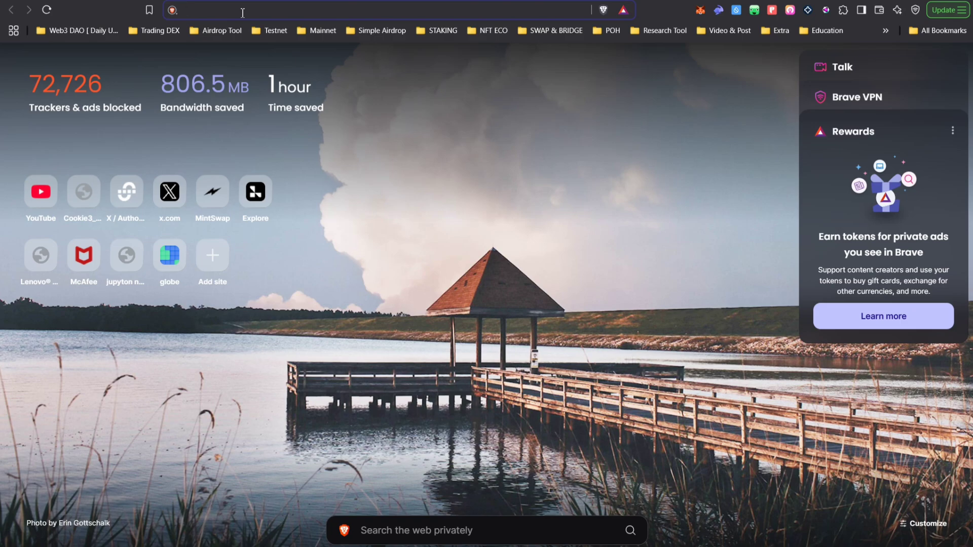
type("gitcoin")
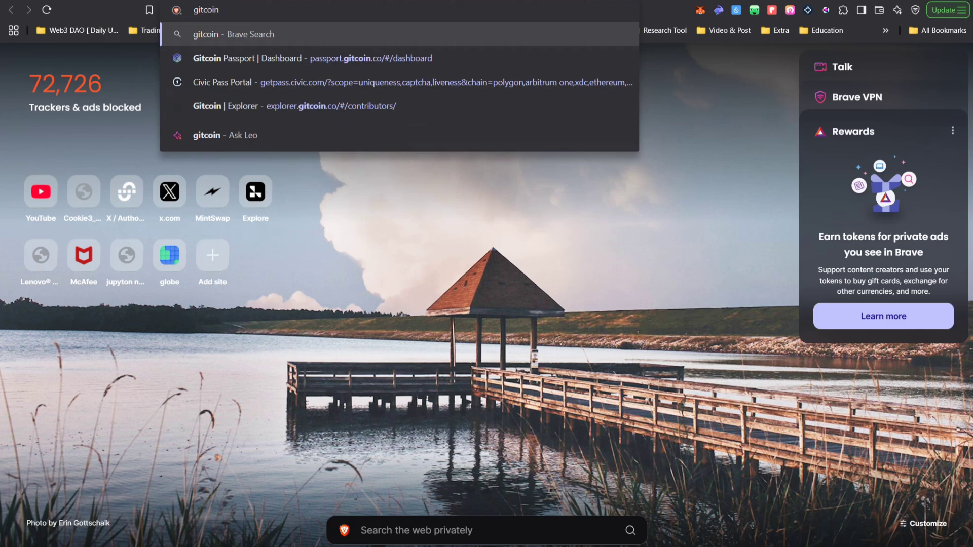
left_click(231, 59)
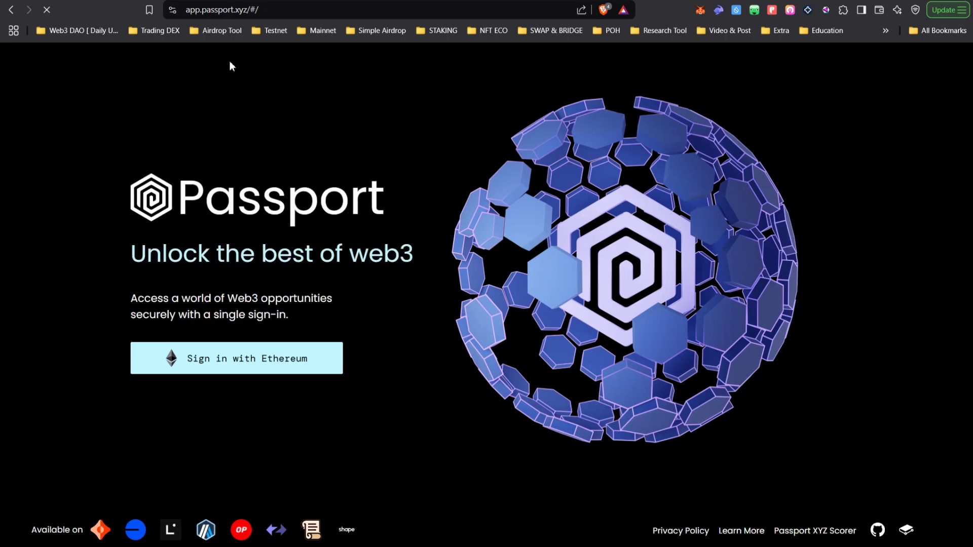
Sign in to Passport with Ethereum by approving the wallet's address verification message, and start the automatic stamp refresh
left_click(193, 363)
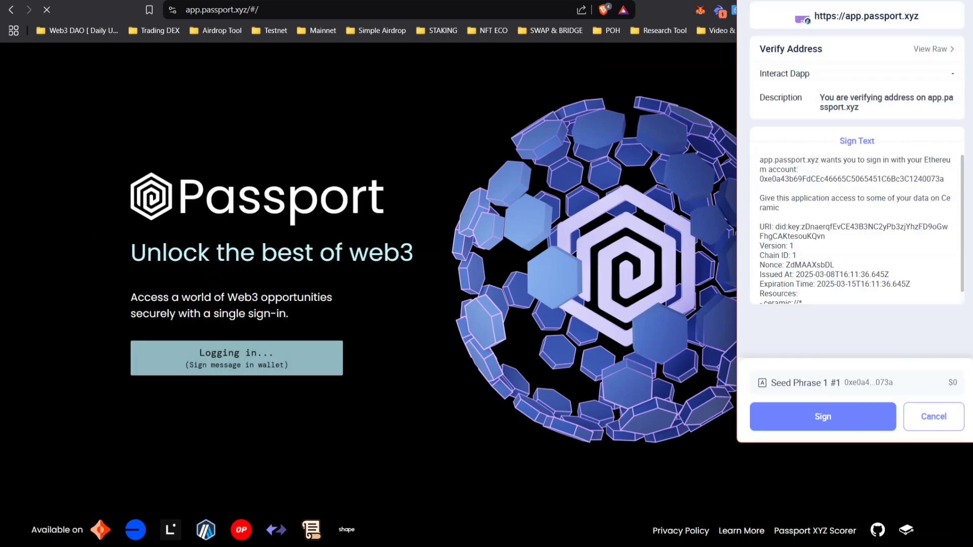
left_click(798, 416)
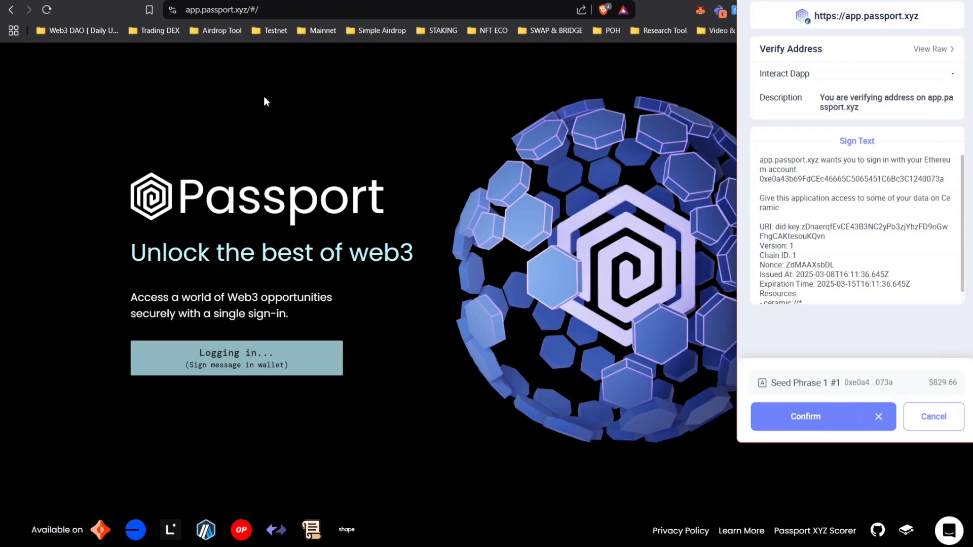
left_click(795, 414)
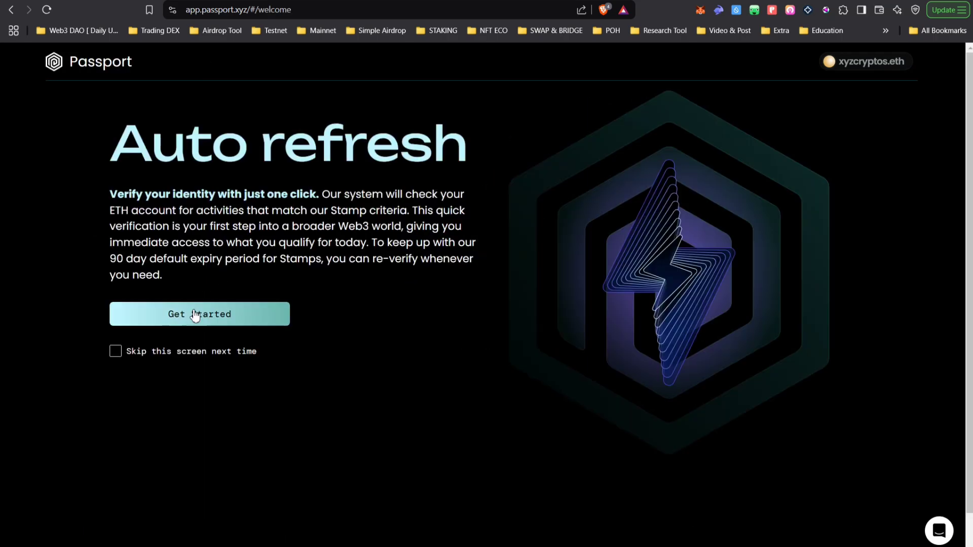
left_click(191, 316)
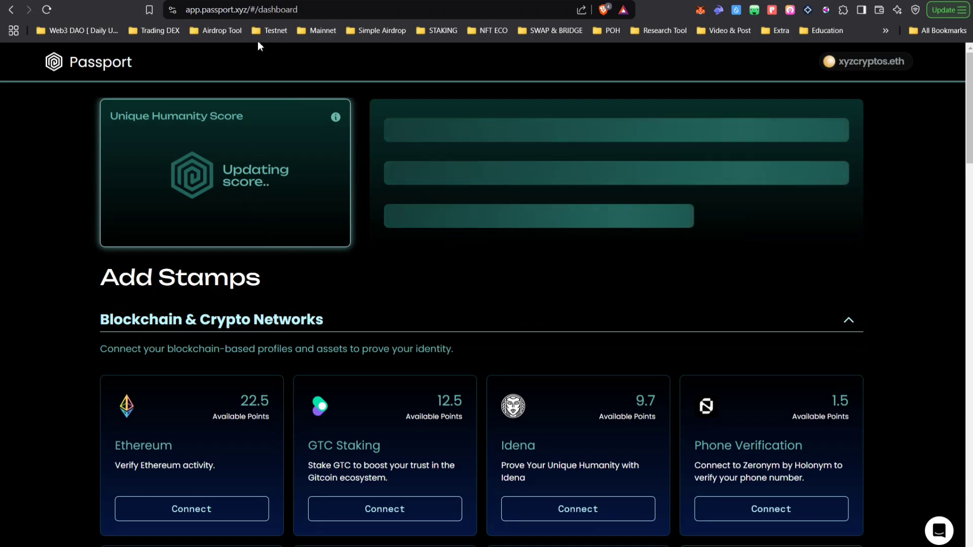
Examine the Blockchain & Crypto Networks stamps on the Passport dashboard, including the Gitcoin, Guild, ENS and Lens cards
scroll(512, 243, "down", 3)
scroll(258, 261, "down", 1)
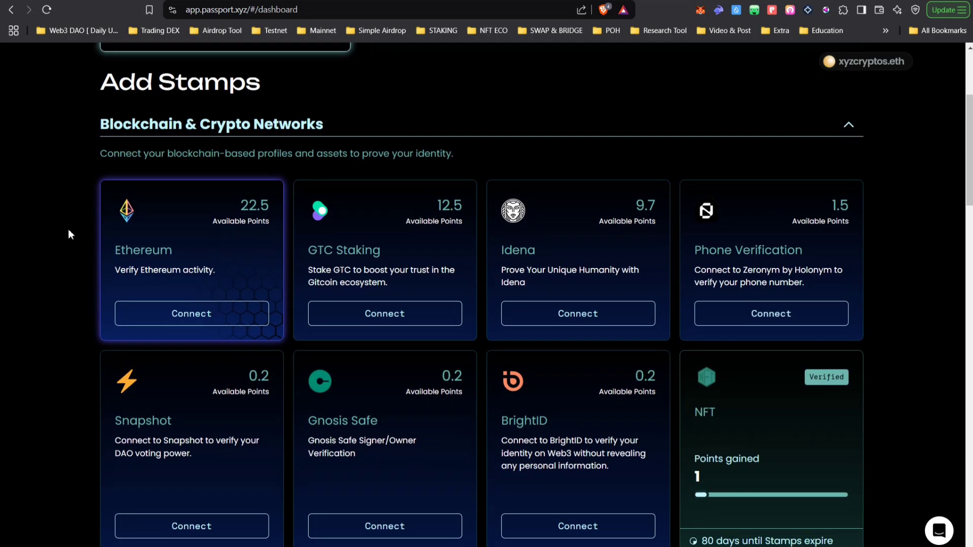
scroll(386, 344, "down", 2)
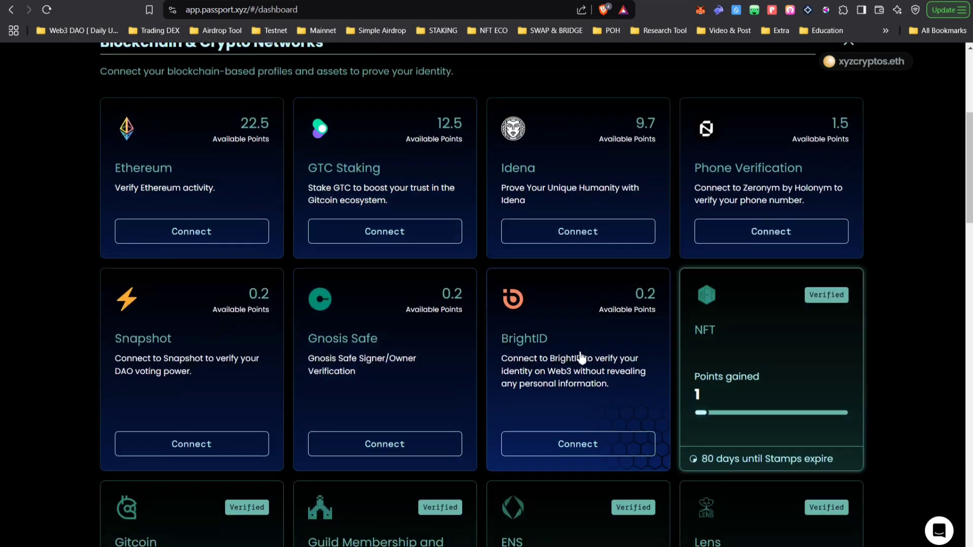
scroll(557, 365, "down", 1)
scroll(437, 374, "down", 4)
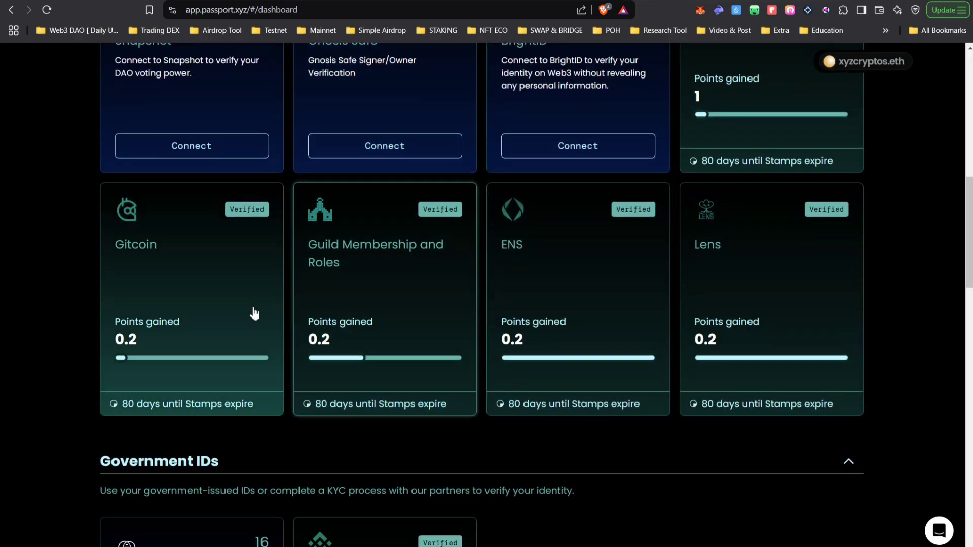
scroll(269, 267, "up", 3)
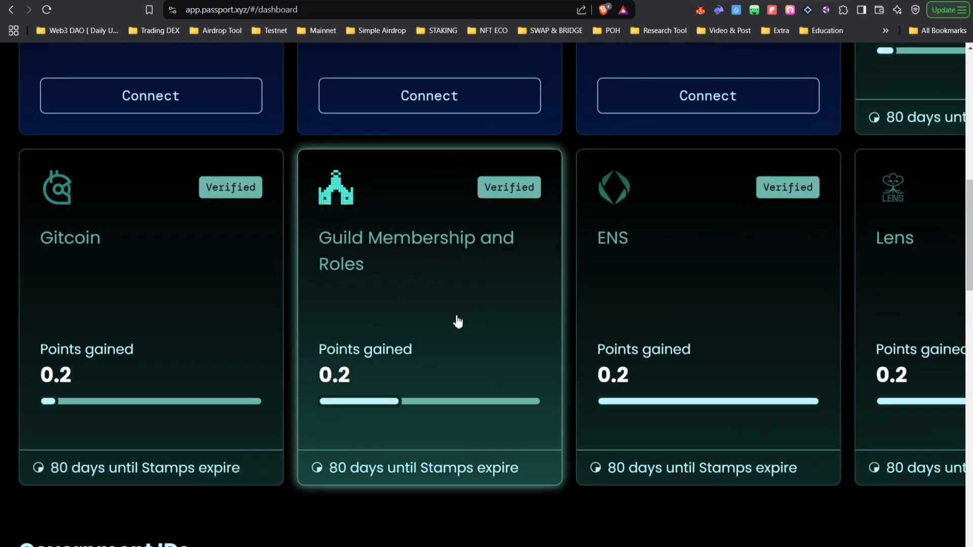
scroll(457, 322, "down", 1)
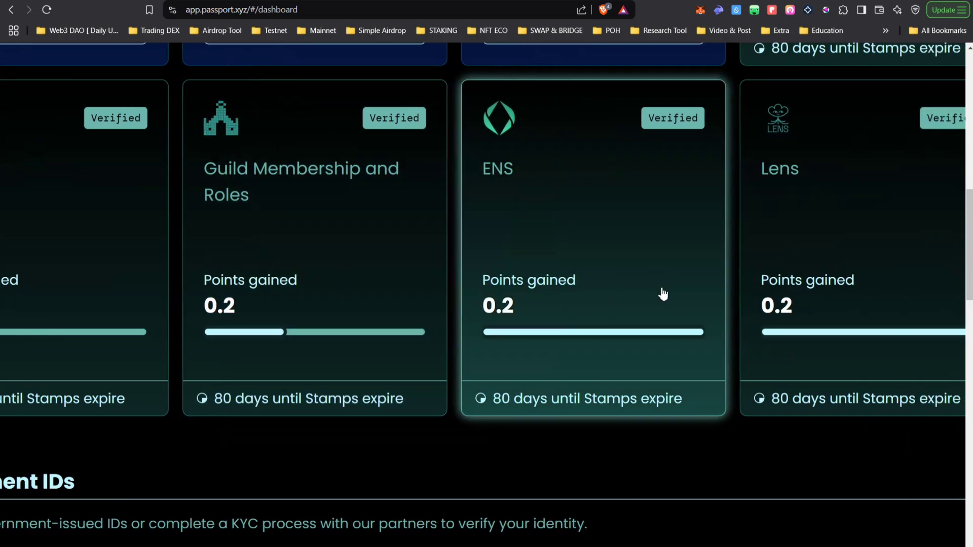
scroll(791, 281, "down", 4)
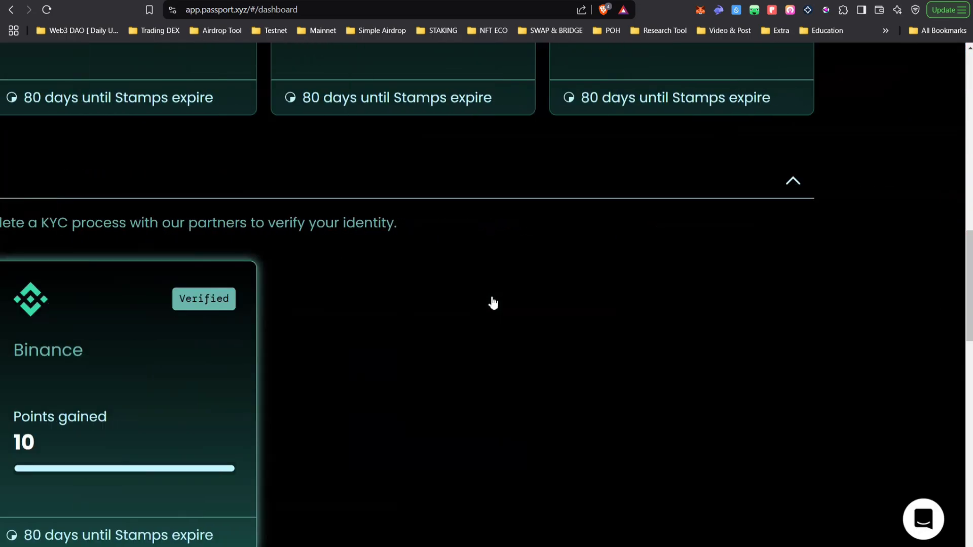
scroll(690, 224, "up", 4)
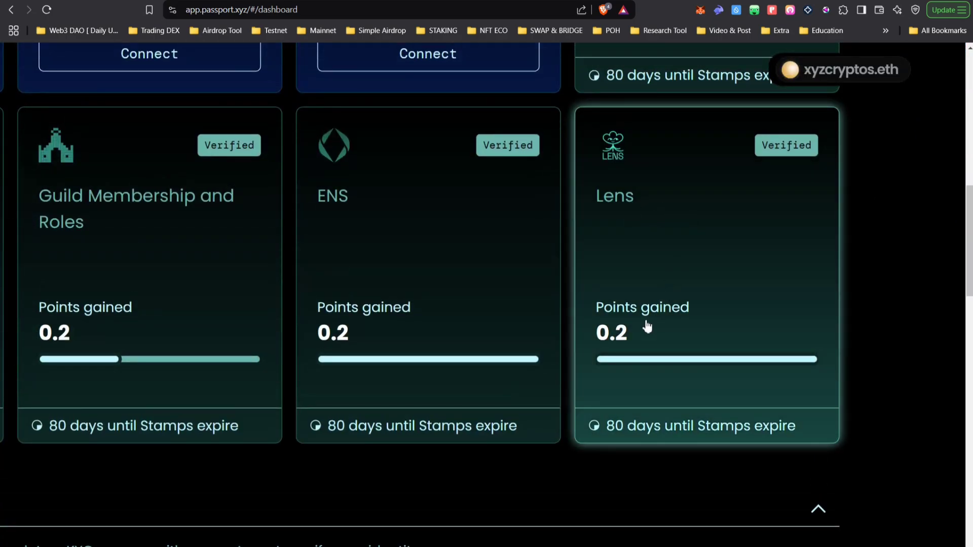
Look through the Government IDs stamps and the Social & Professional Platforms stamps on the Passport dashboard
scroll(631, 346, "down", 3)
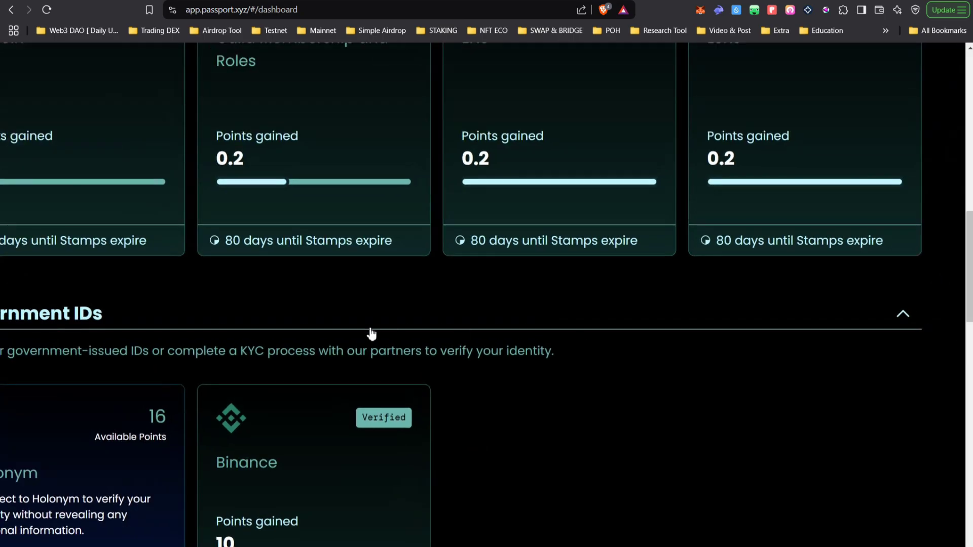
scroll(313, 257, "left", 3)
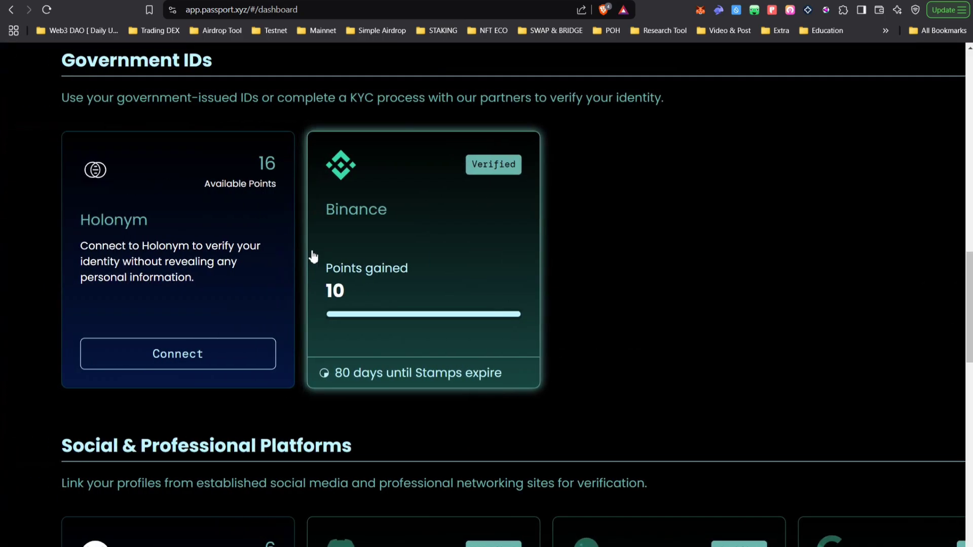
scroll(381, 311, "down", 6)
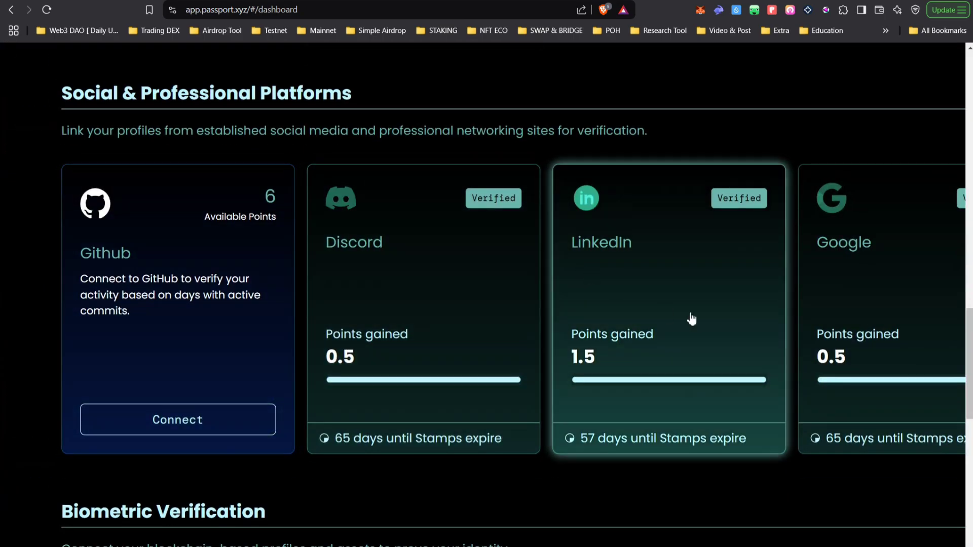
scroll(696, 320, "right", 2)
scroll(694, 318, "down", 3)
scroll(695, 318, "left", 3)
Check the score area at the head of the dashboard and review the Civic stamp under Biometric Verification
key("ctrl+0")
scroll(692, 312, "up", 15)
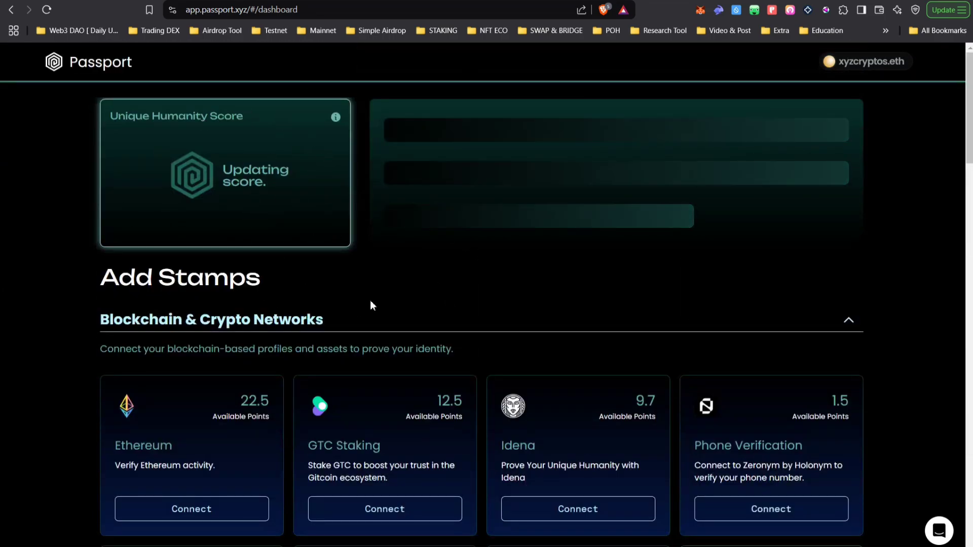
scroll(370, 304, "down", 10)
scroll(372, 306, "down", 5)
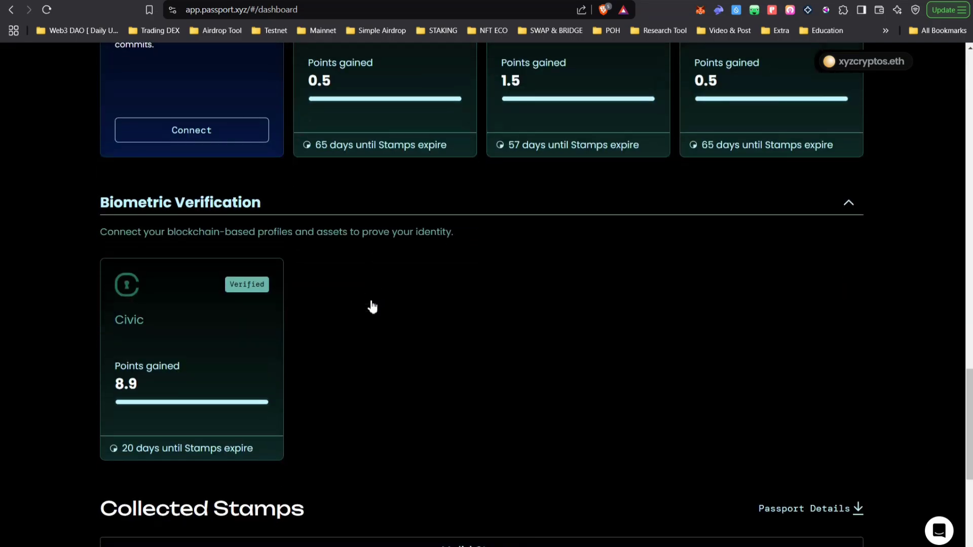
scroll(365, 364, "up", 3)
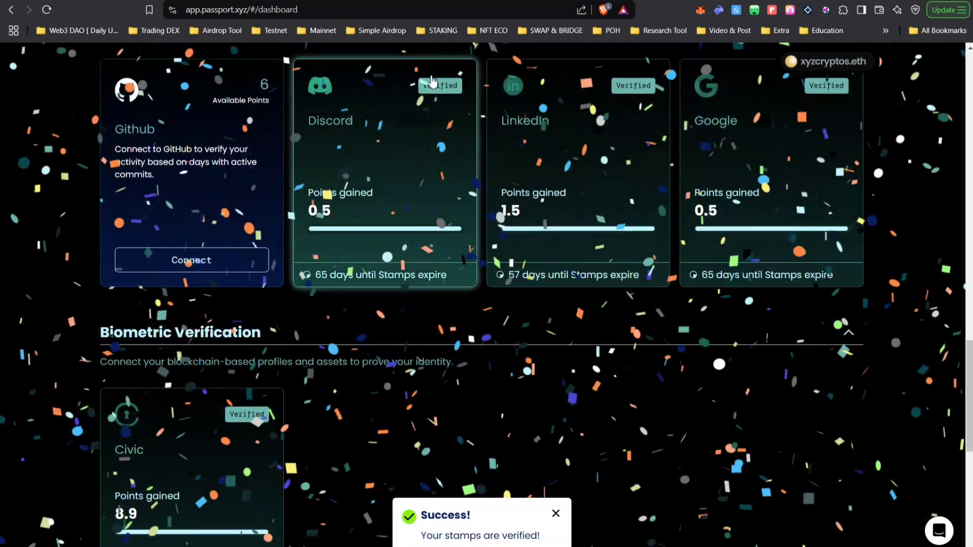
scroll(357, 379, "up", 12)
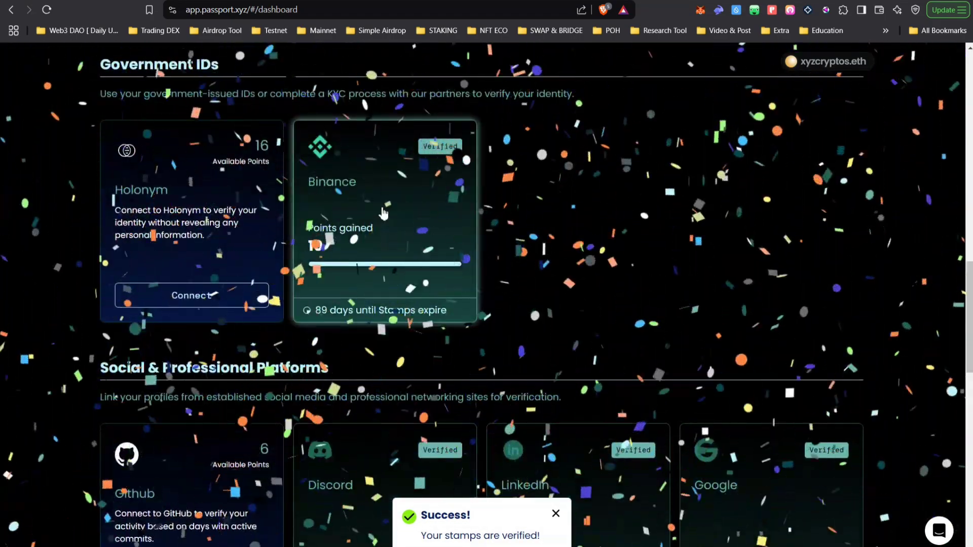
Examine the updated Unique Humanity Score and the option to mint the Passport onchain
scroll(237, 236, "up", 15)
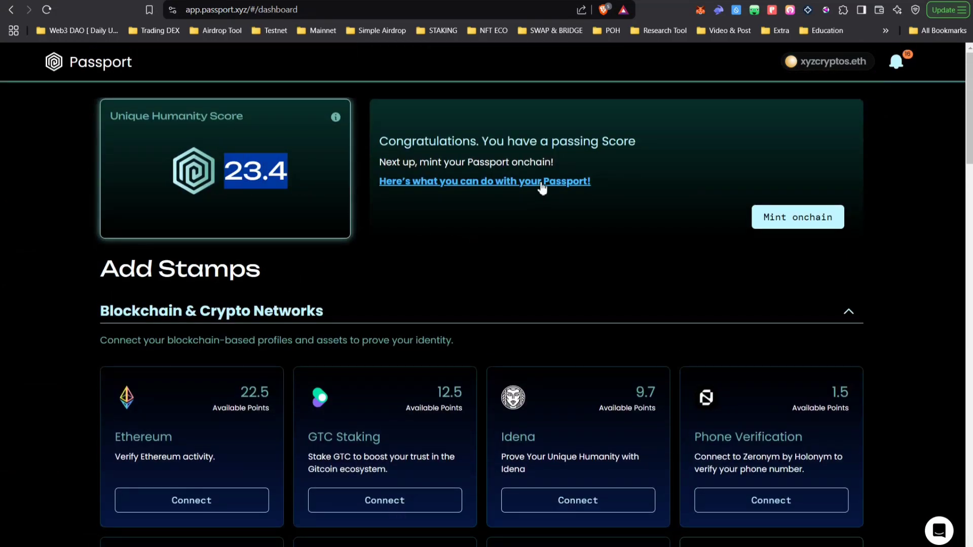
scroll(763, 181, "down", 1)
scroll(890, 221, "up", 5)
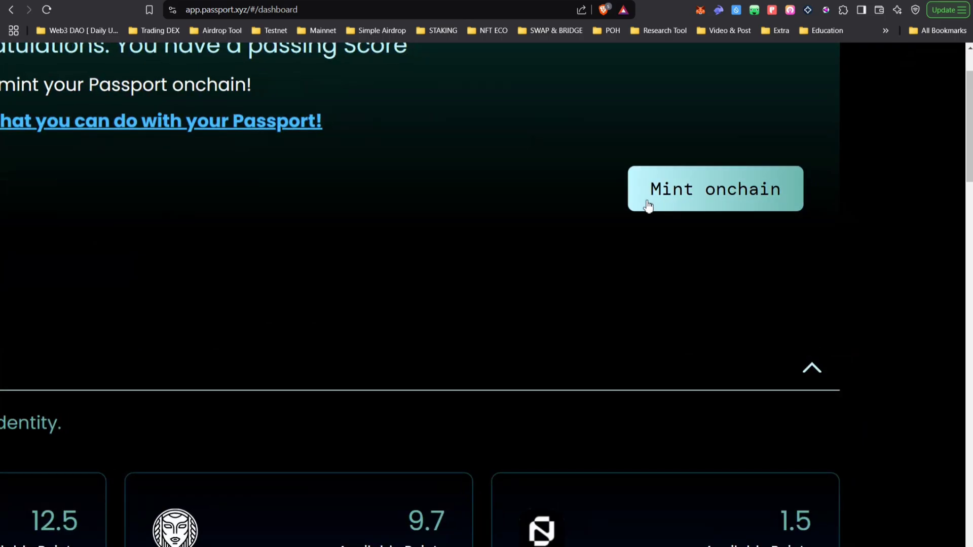
scroll(738, 205, "down", 3)
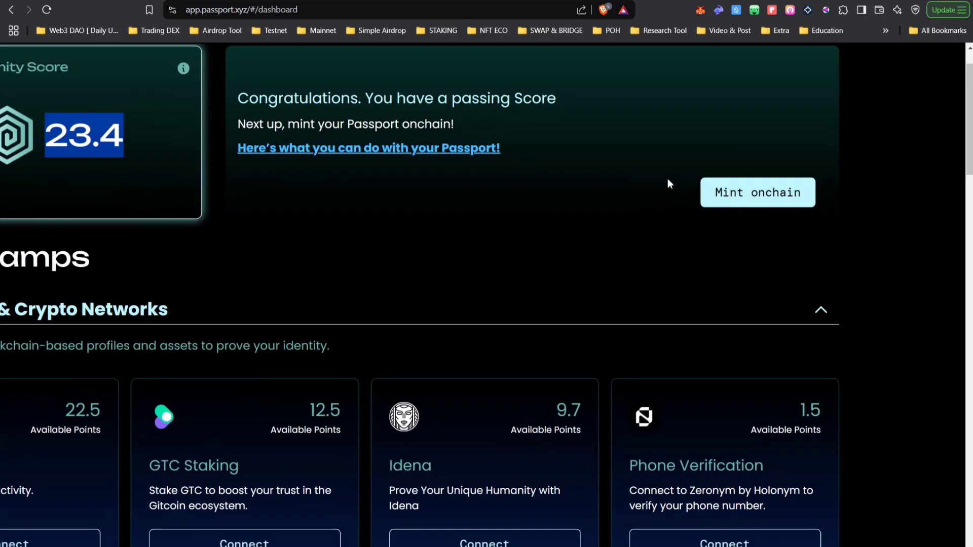
scroll(615, 190, "down", 2)
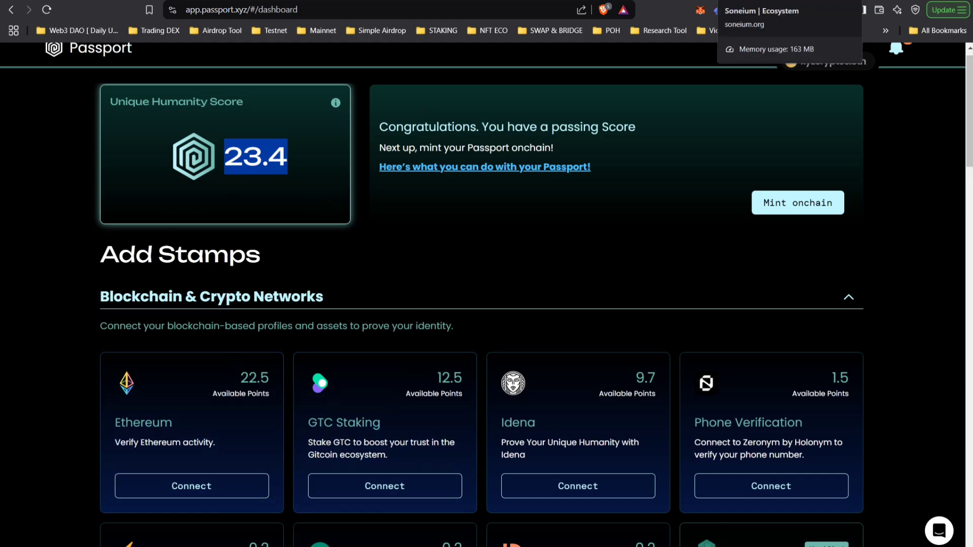
Switch back to Soneium's Ecosystem Badges thread on X and review it from the opening post through the claim conditions
left_click(713, 1)
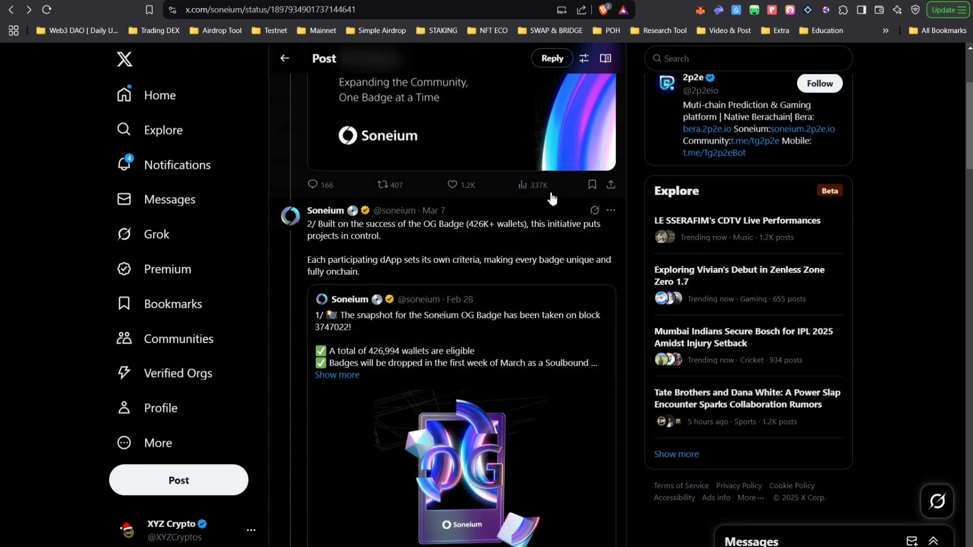
scroll(552, 198, "up", 3)
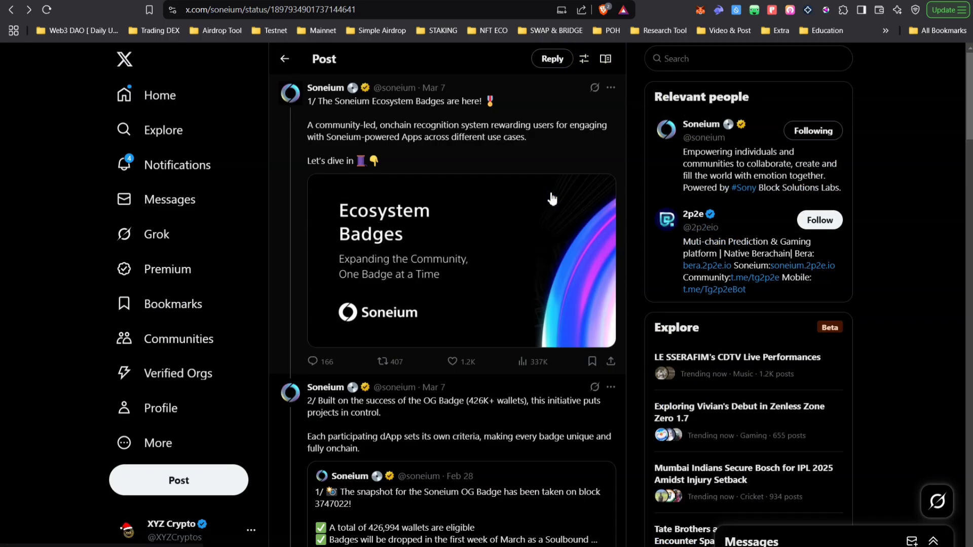
scroll(552, 198, "down", 1)
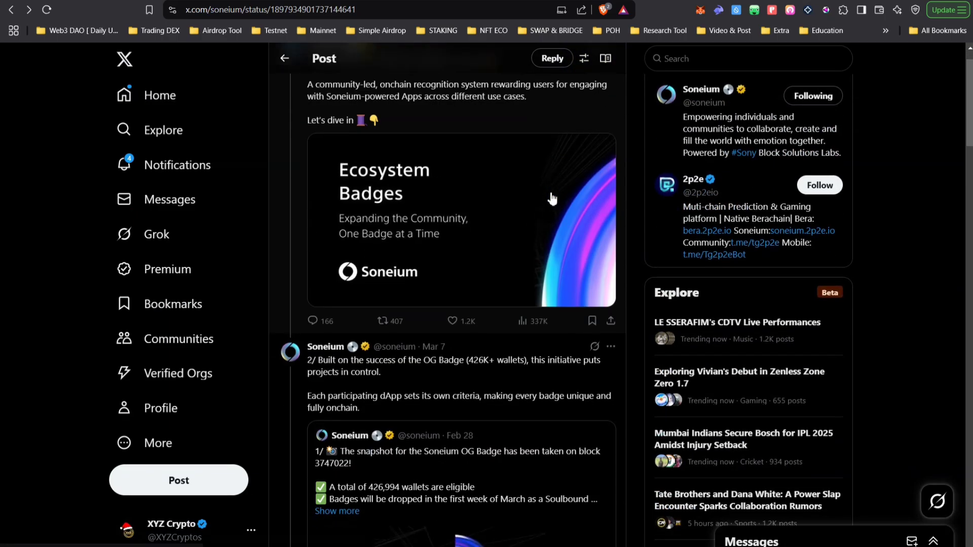
scroll(552, 198, "up", 1)
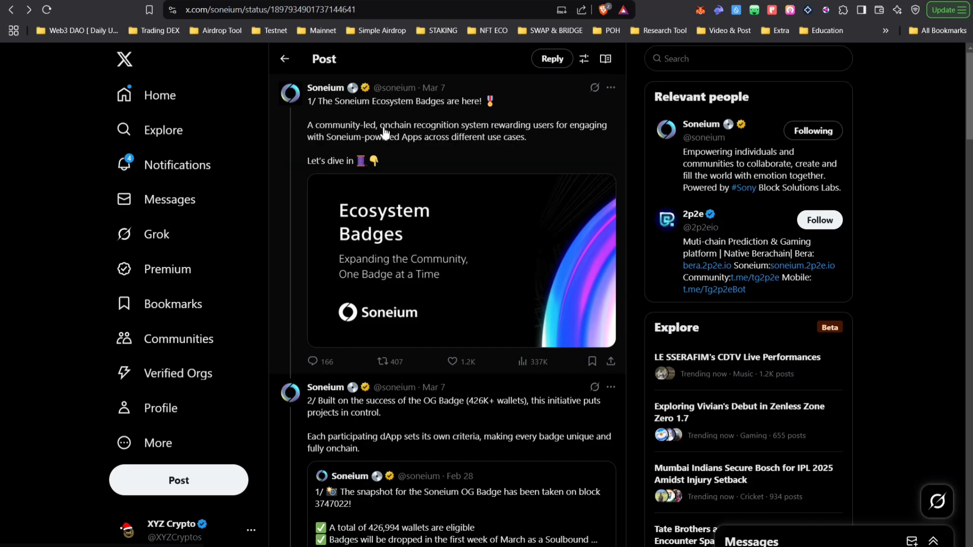
scroll(433, 418, "down", 4)
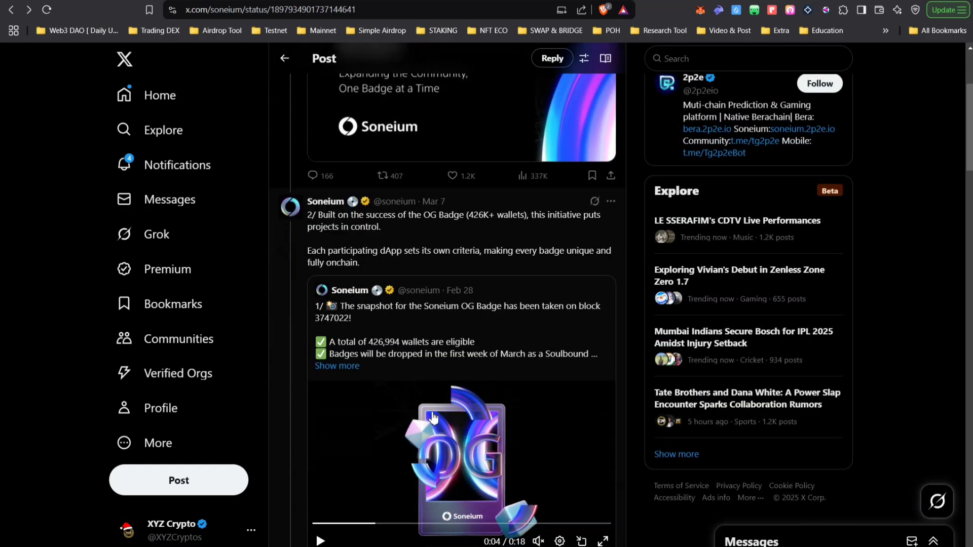
scroll(425, 413, "down", 4)
scroll(419, 410, "down", 4)
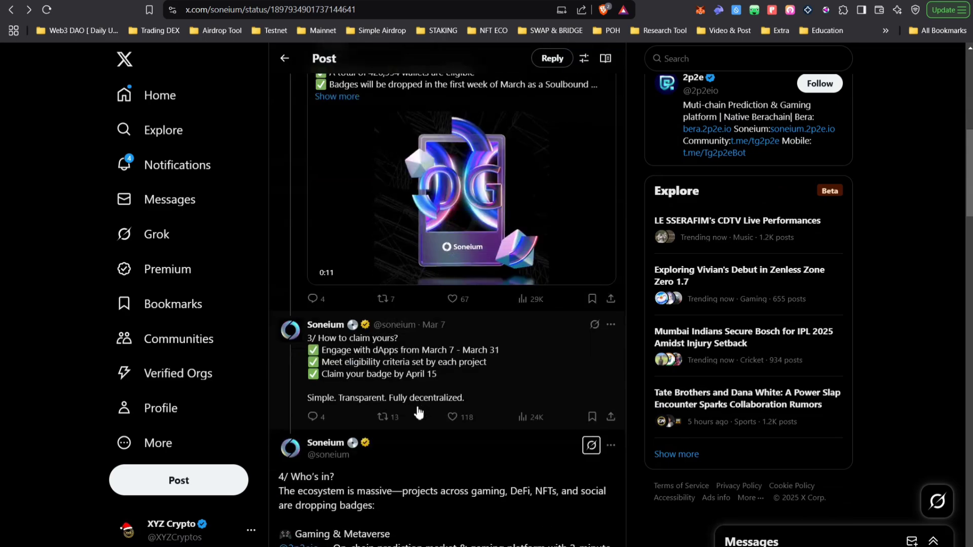
Review the thread's Gaming & Metaverse badge projects, followed by the Project Spotlight and project listings on Soneium's ecosystem page
scroll(351, 369, "down", 4)
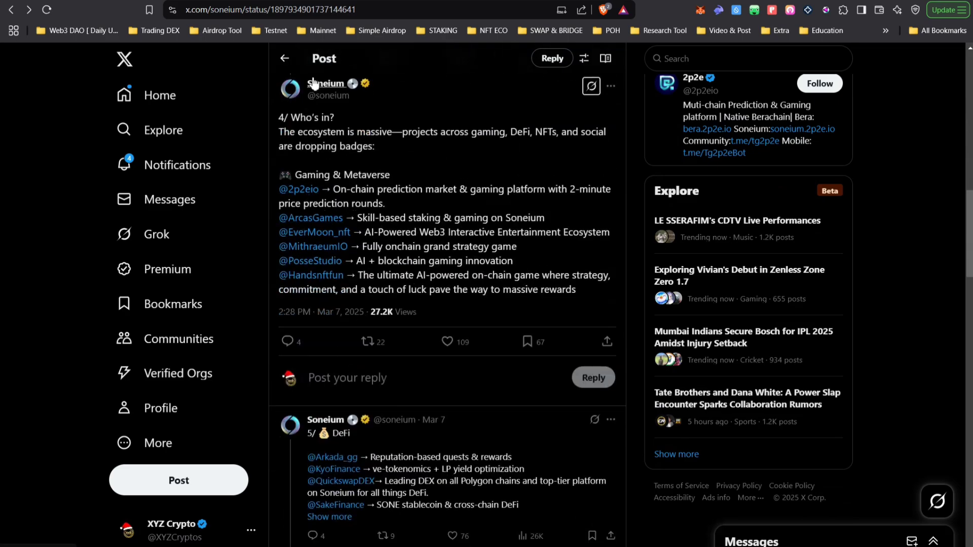
mouse_move(314, 84)
left_click(763, 1)
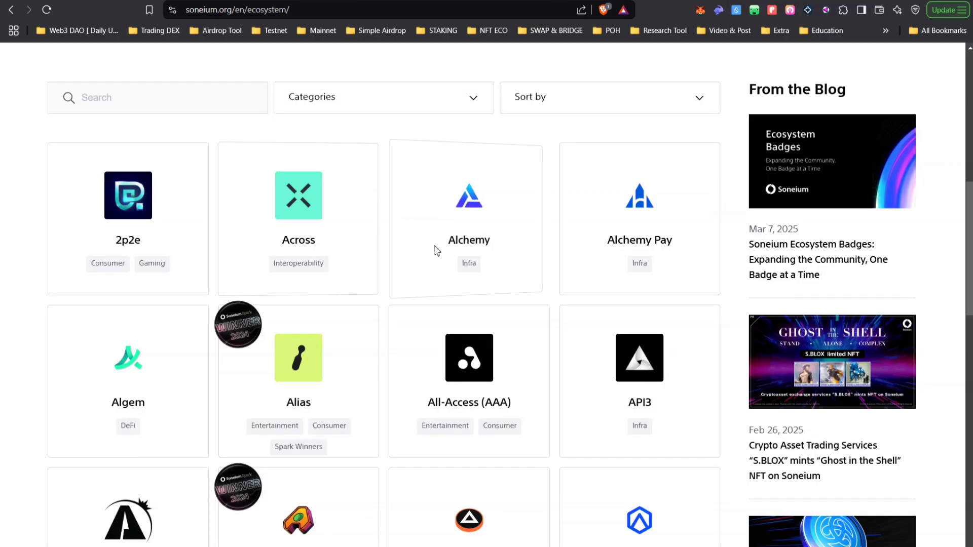
scroll(437, 250, "up", 10)
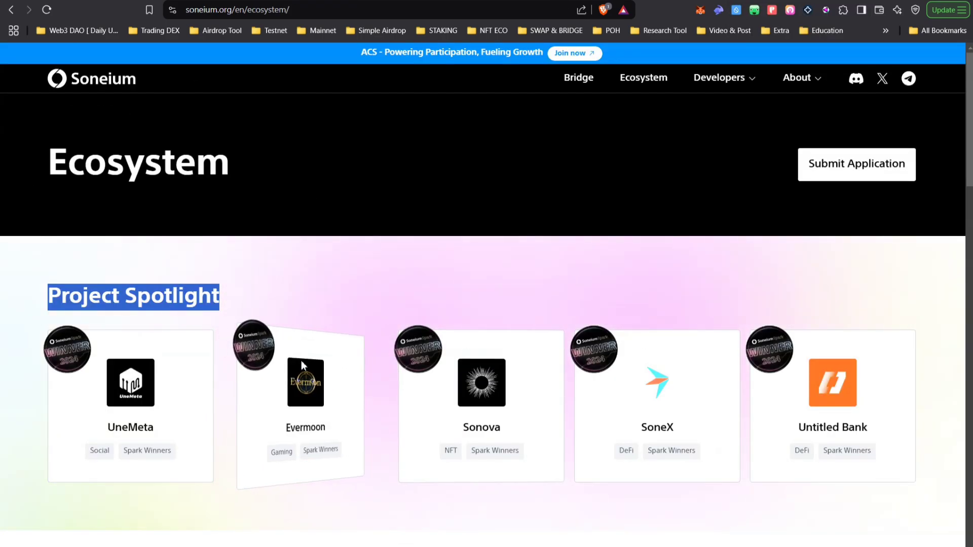
scroll(301, 361, "down", 1)
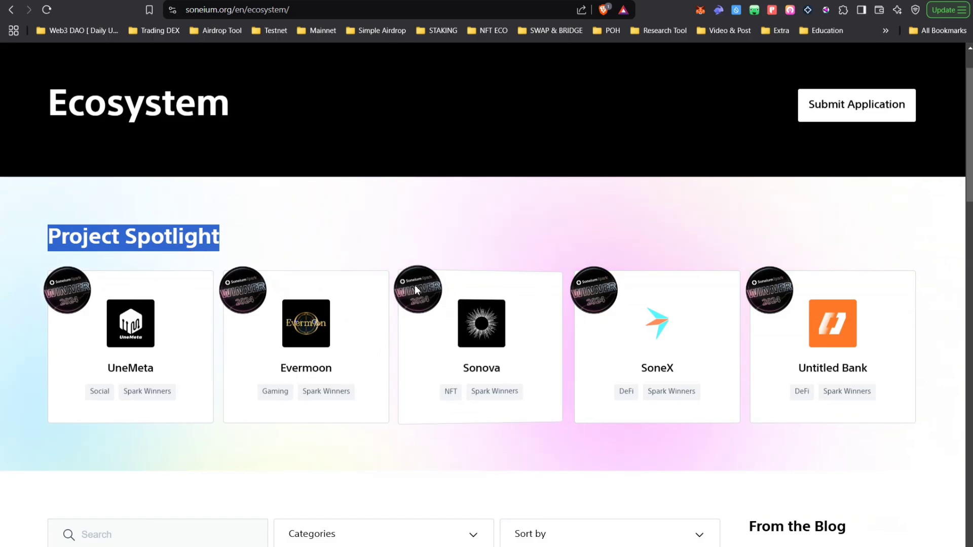
scroll(211, 289, "up", 5)
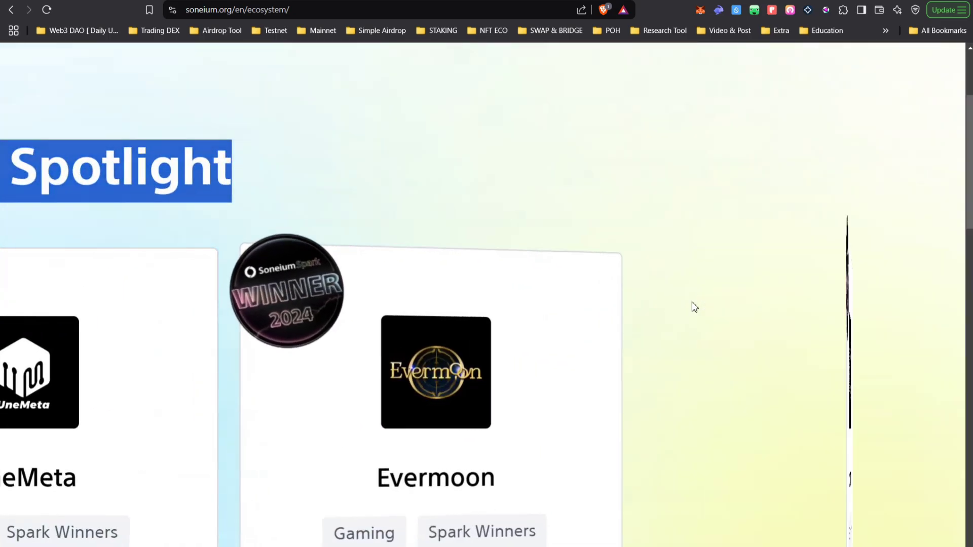
scroll(522, 372, "down", 5)
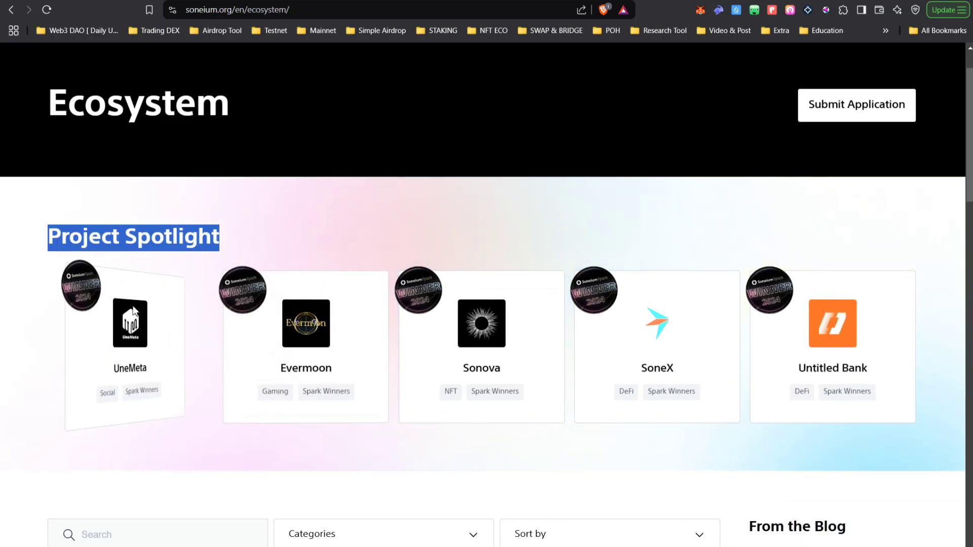
scroll(489, 352, "down", 10)
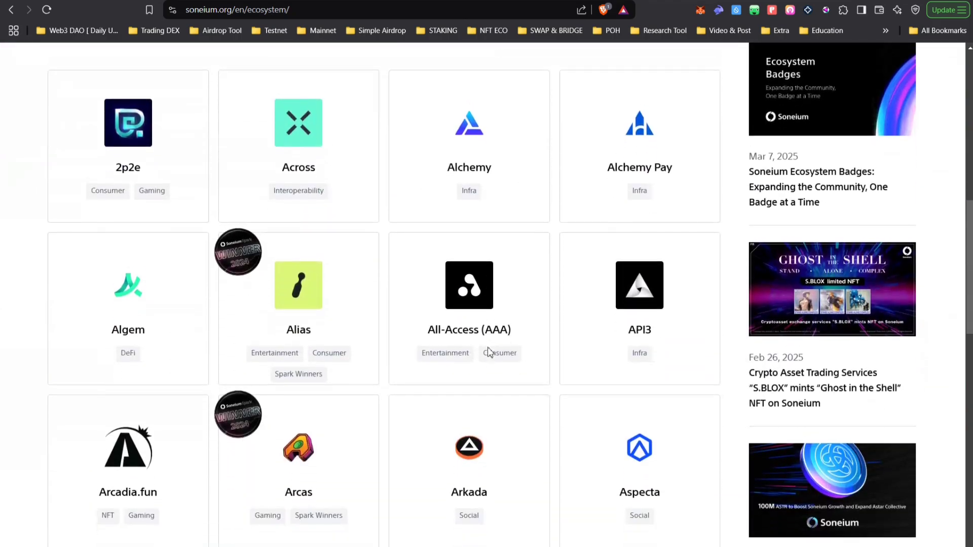
scroll(487, 351, "up", 10)
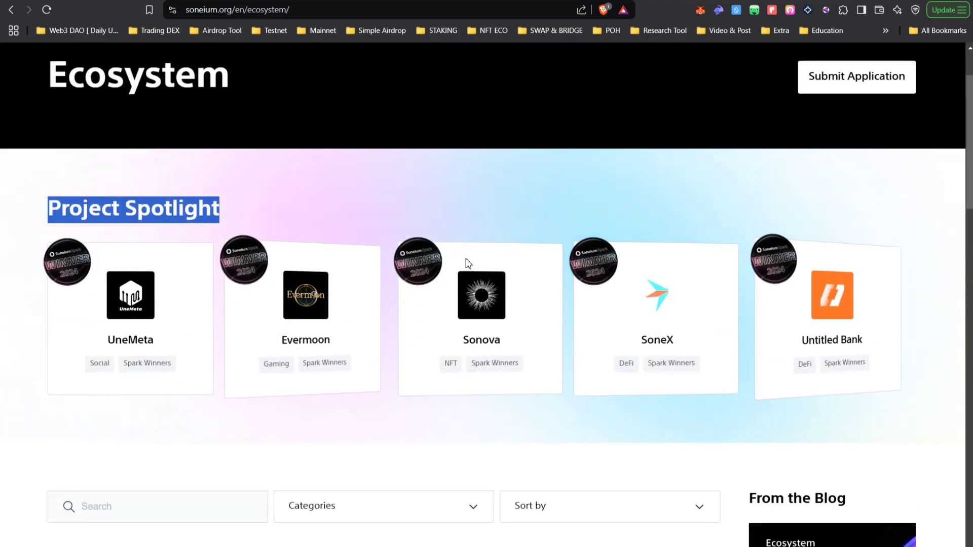
Return to the "Who's in?" post on X, look over its Gaming & Metaverse list and dismiss the chat notification
left_click(709, 1)
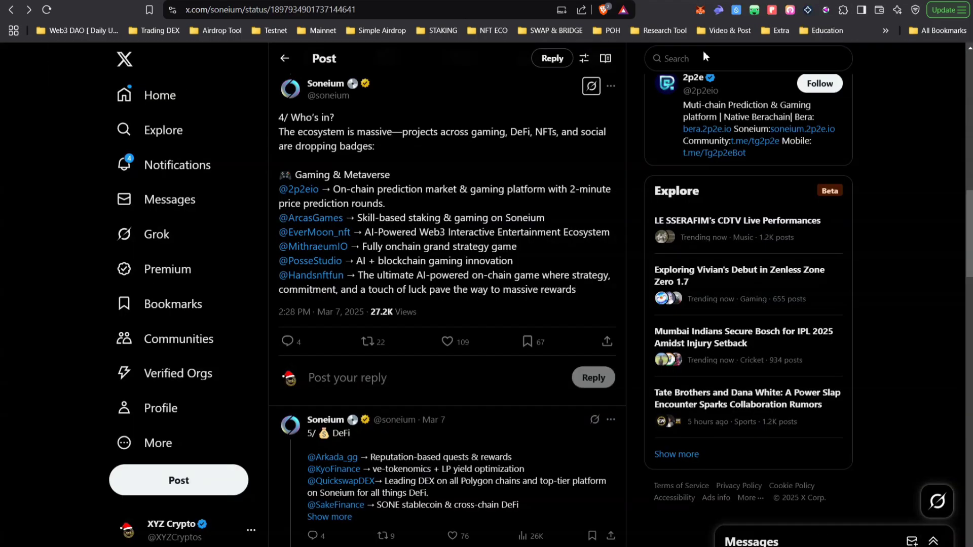
scroll(278, 414, "down", 1)
scroll(349, 126, "up", 1)
scroll(352, 125, "up", 3)
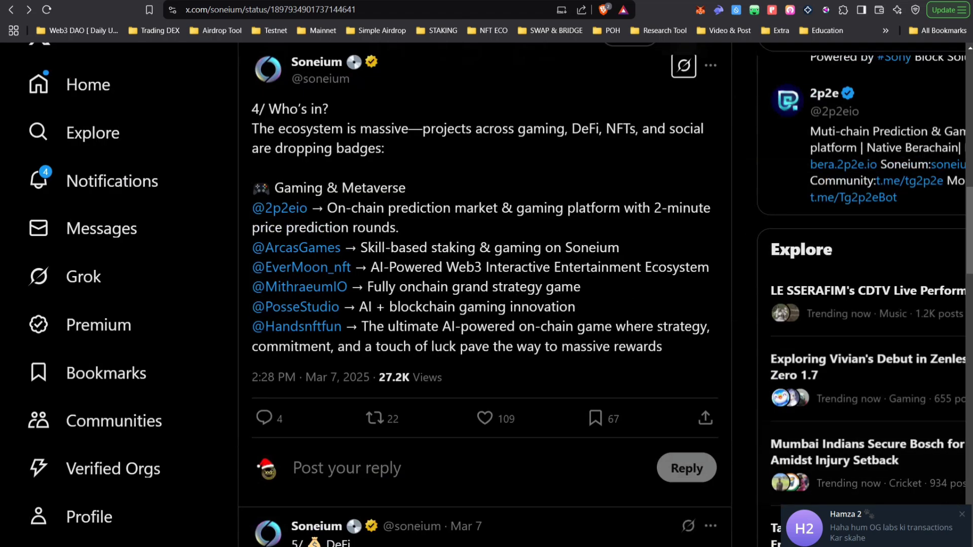
left_click(961, 515)
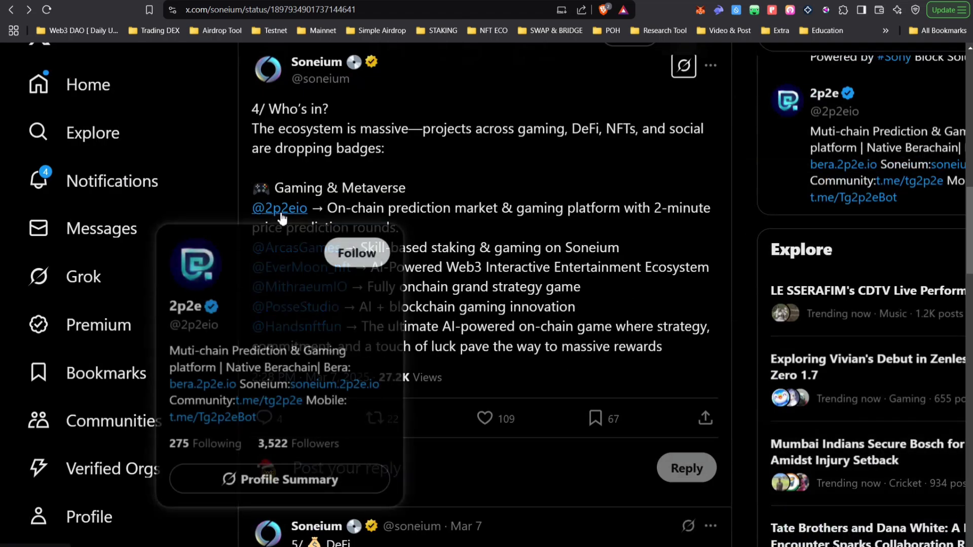
Open the 2p2e profile from the Gaming & Metaverse list and follow the account
left_click(301, 213)
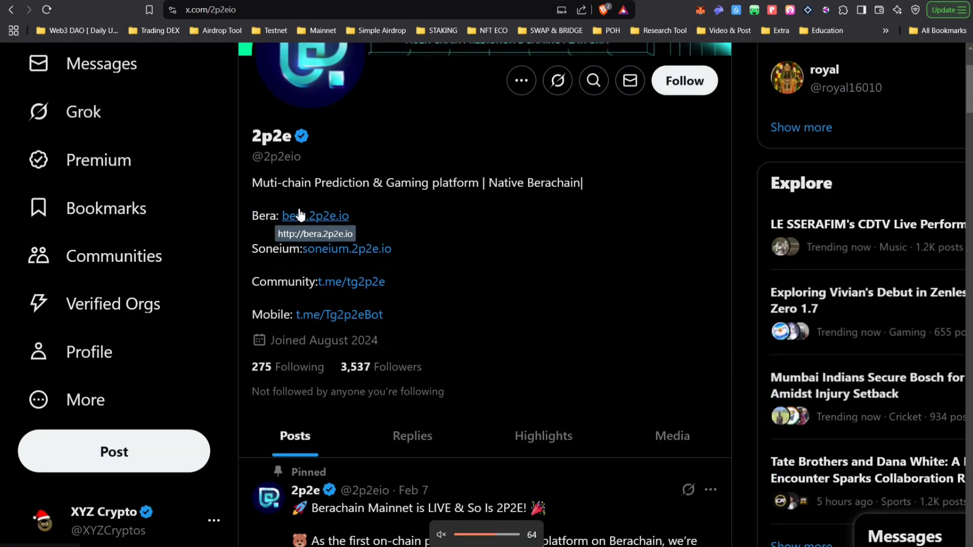
key("ctrl+0")
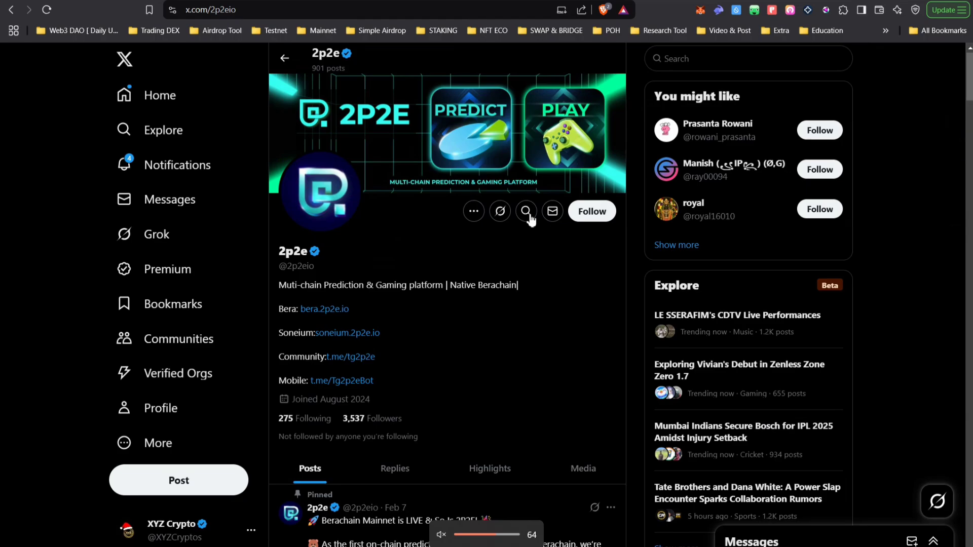
left_click(588, 211)
Find 2p2e's Soneium Ecosystem Badge post in its feed and open it in full at an enlarged size
scroll(738, 322, "down", 1)
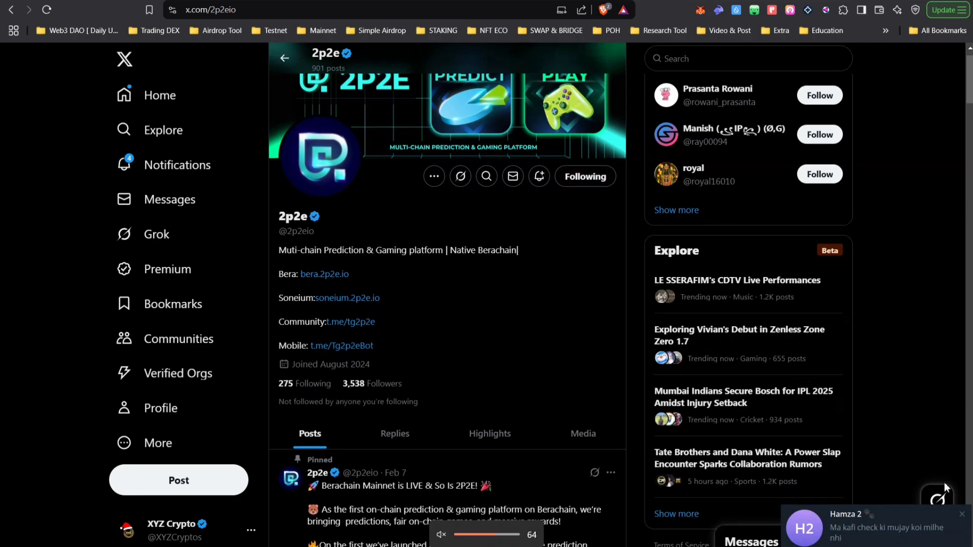
scroll(445, 295, "down", 10)
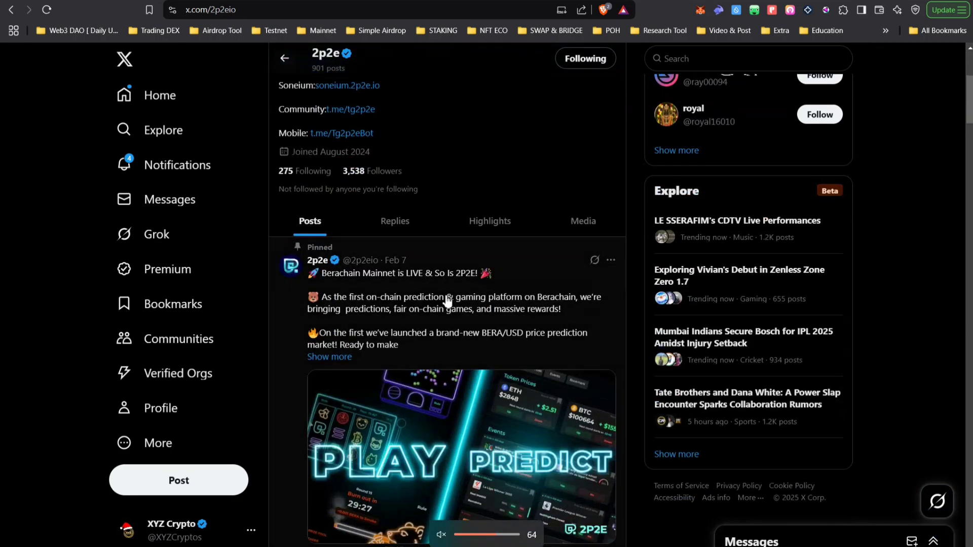
scroll(445, 299, "down", 10)
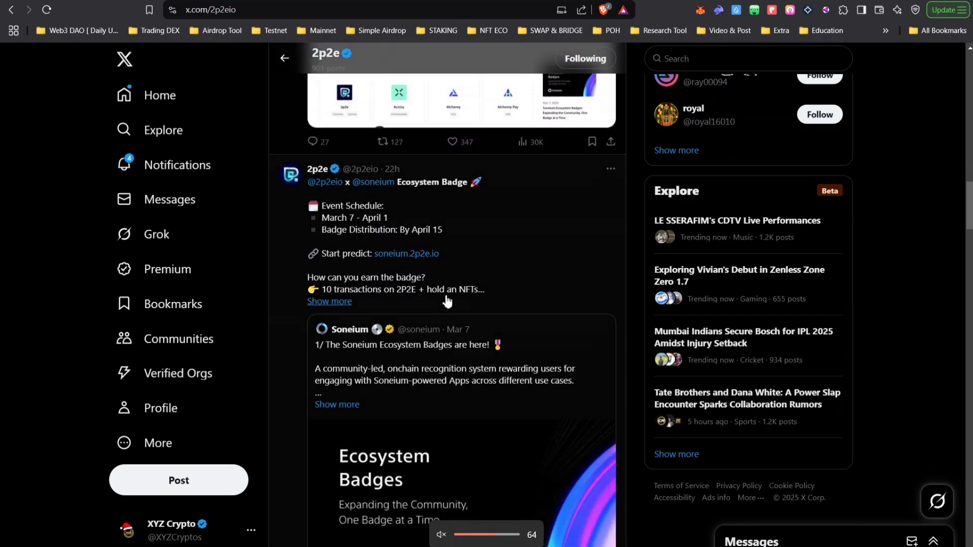
key("ctrl+plus")
key("ctrl+plus")
key("ctrl+plus")
left_click(336, 256)
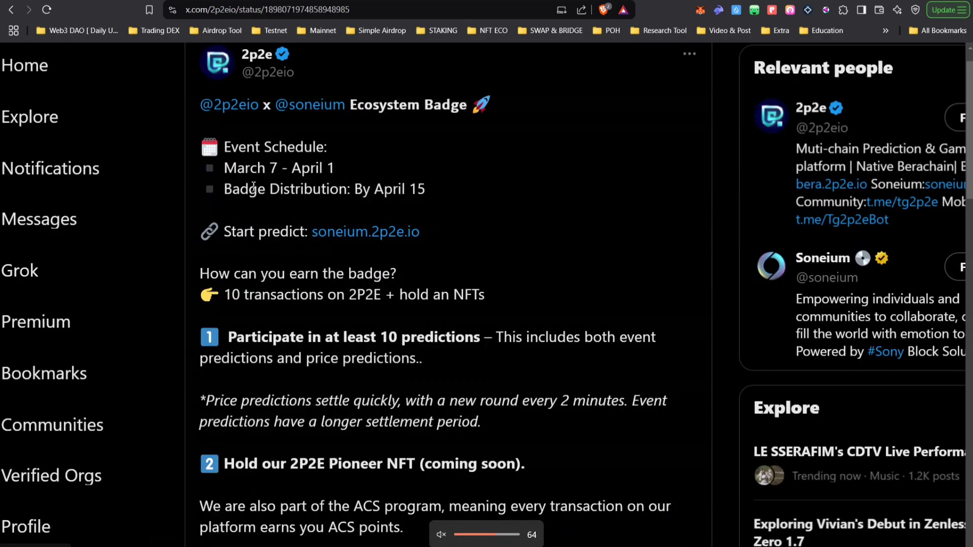
Read the badge distribution date and earning conditions, highlighting the 10 predictions and 2P2E Pioneer NFT requirements
left_click_drag(347, 192, 251, 198)
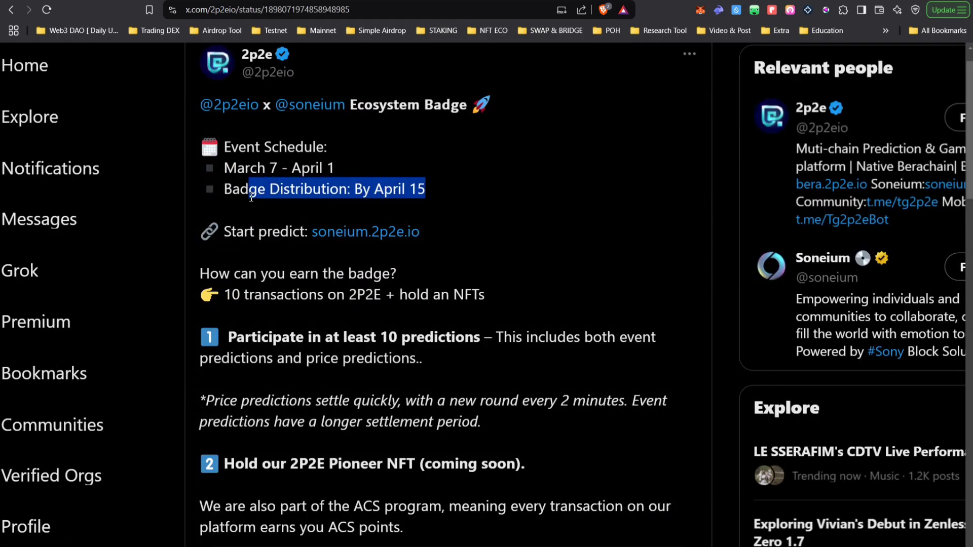
scroll(494, 275, "down", 3)
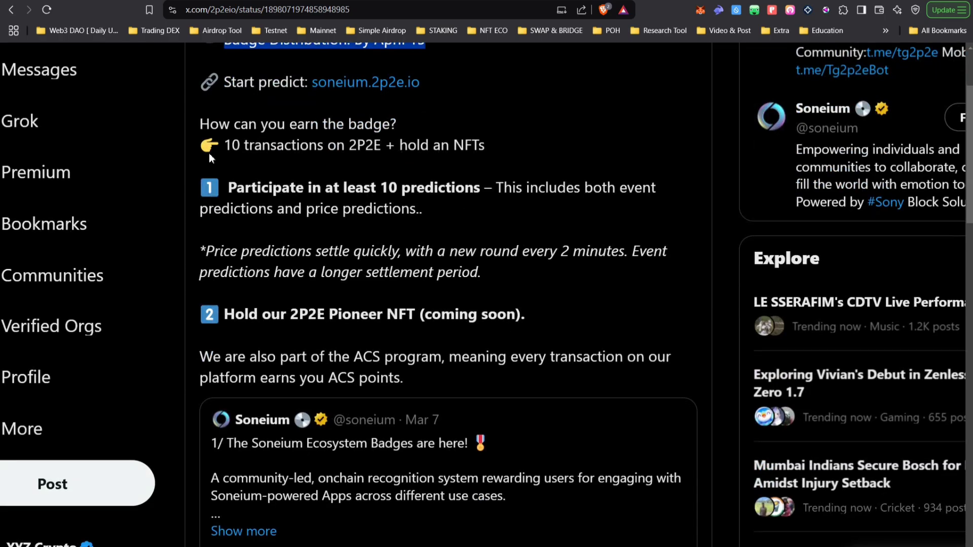
left_click_drag(202, 121, 395, 123)
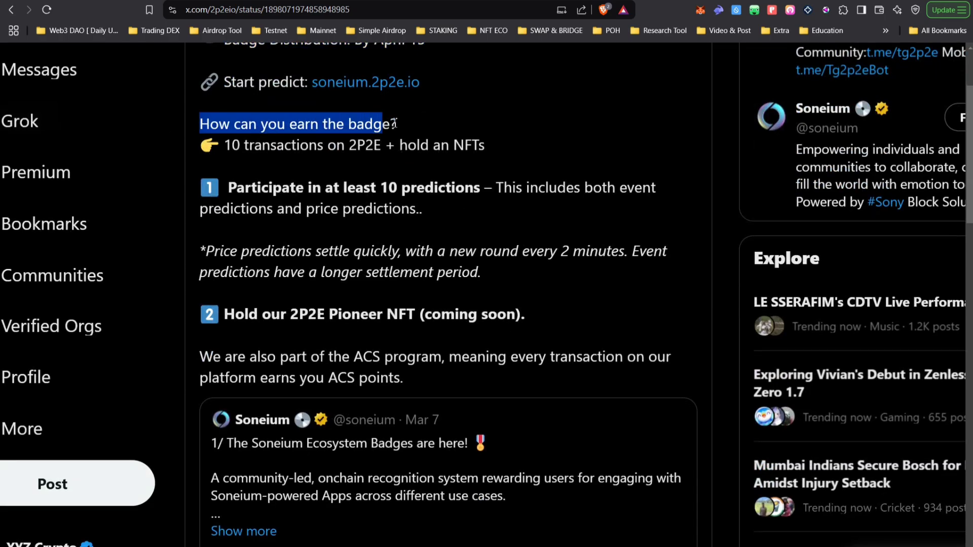
left_click_drag(228, 146, 356, 144)
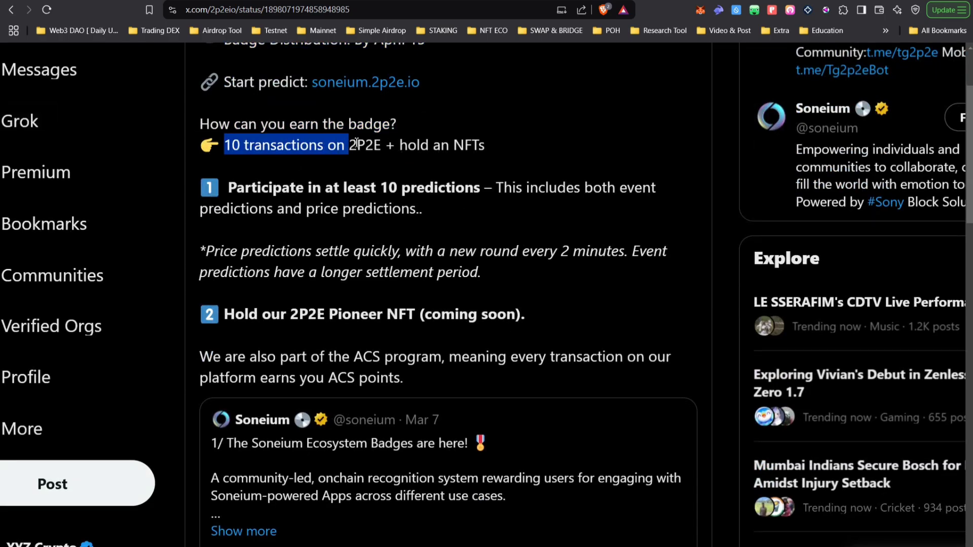
left_click(406, 144)
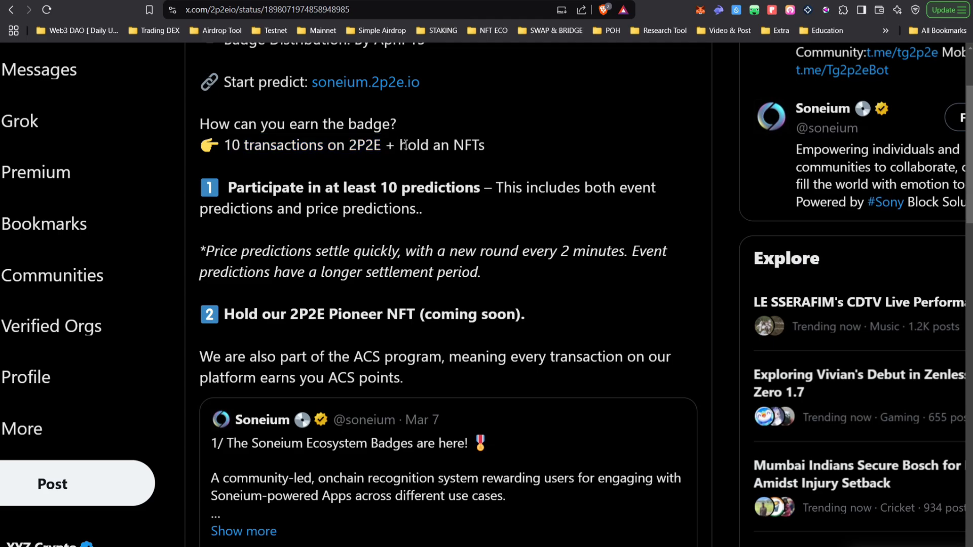
left_click_drag(539, 315, 228, 317)
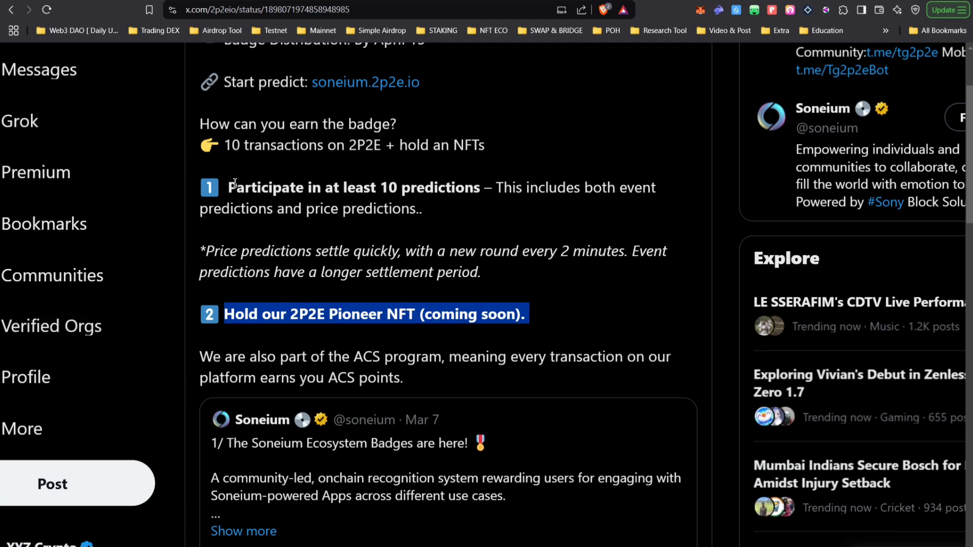
left_click_drag(229, 187, 391, 187)
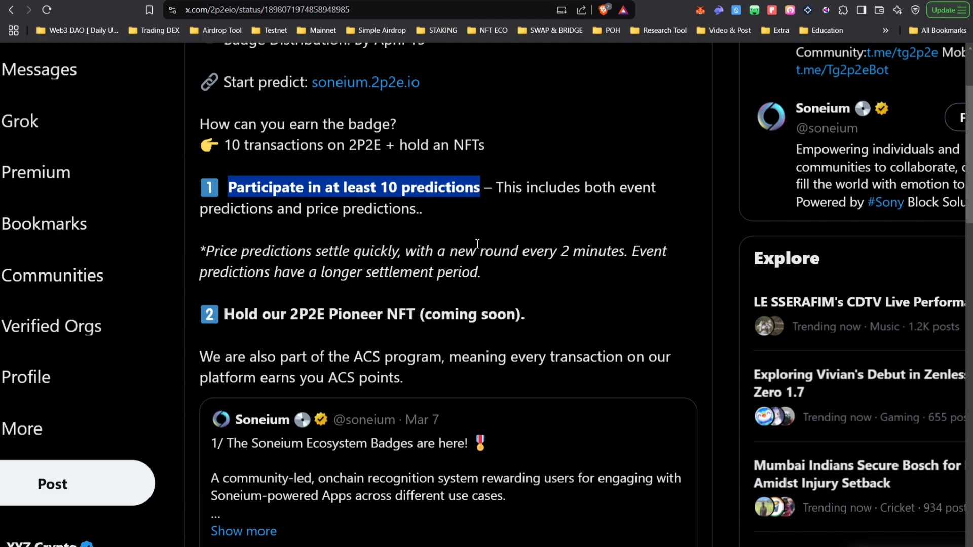
Open the soneium.2p2e.io prediction platform linked in the post and connect the Smart Wallet
scroll(477, 244, "down", 2)
left_click(395, 118)
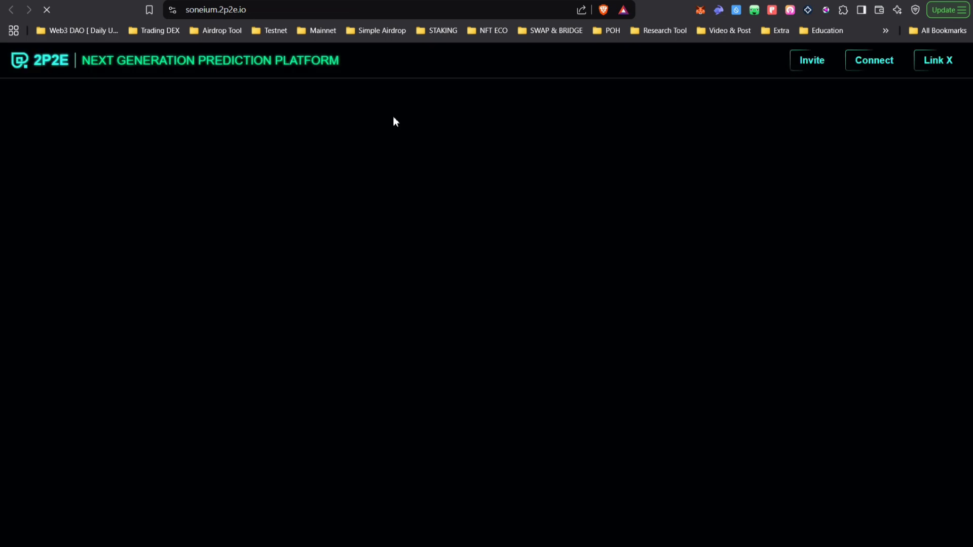
left_click(936, 60)
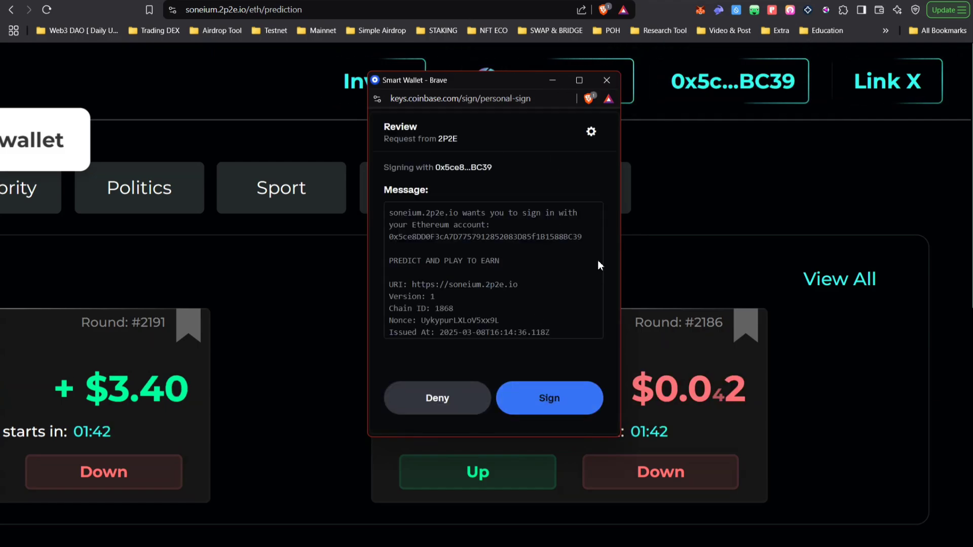
left_click(555, 397)
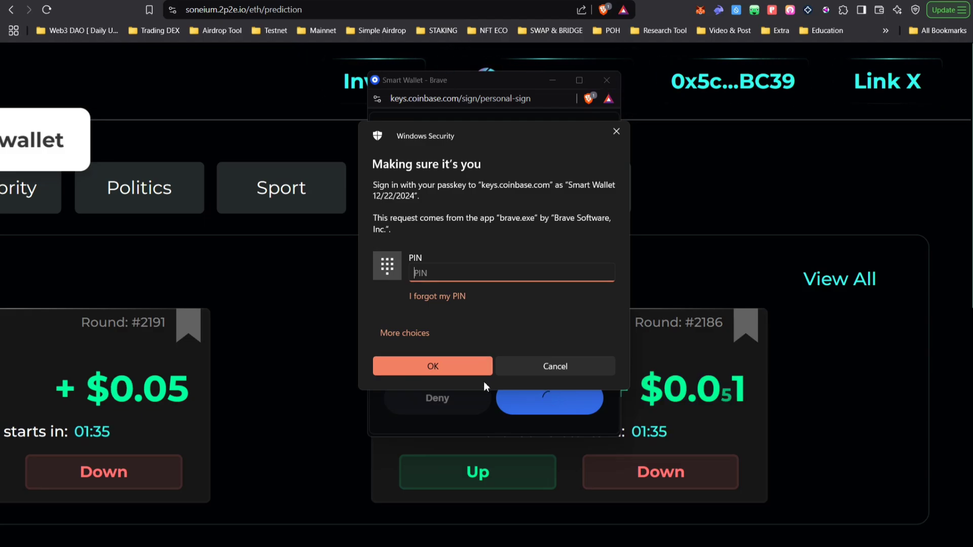
left_click(517, 362)
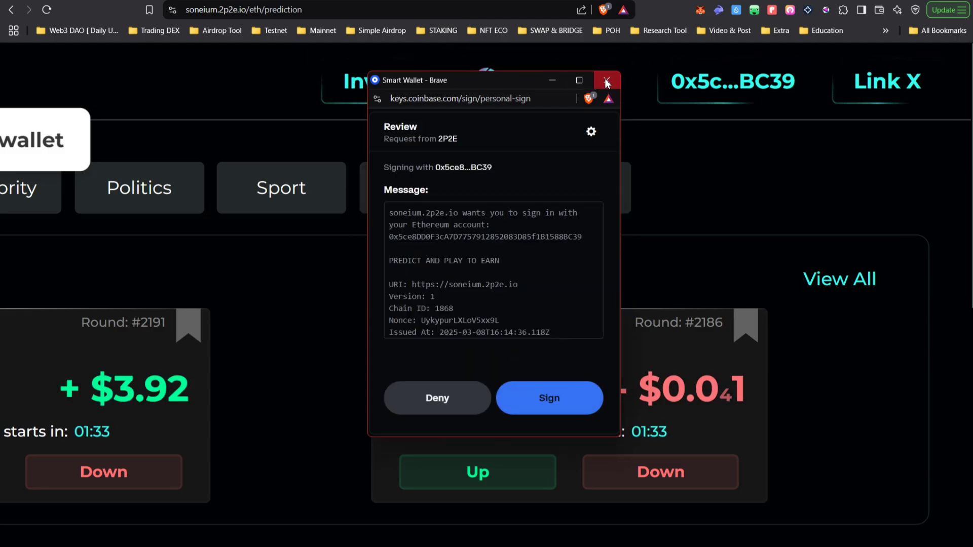
left_click(607, 80)
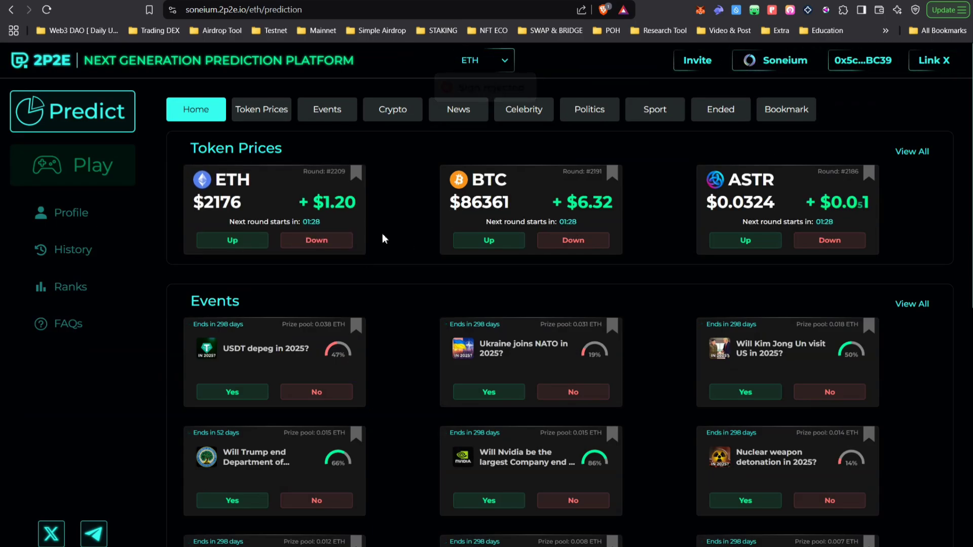
Prepare an Up prediction of 1 share for the next ETH token price round
scroll(382, 233, "up", 3, "ctrl")
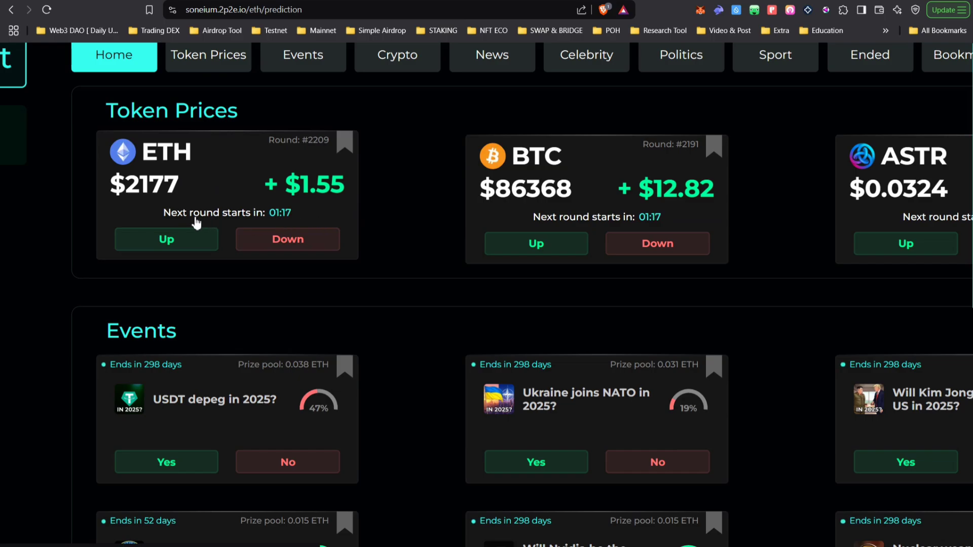
left_click(186, 242)
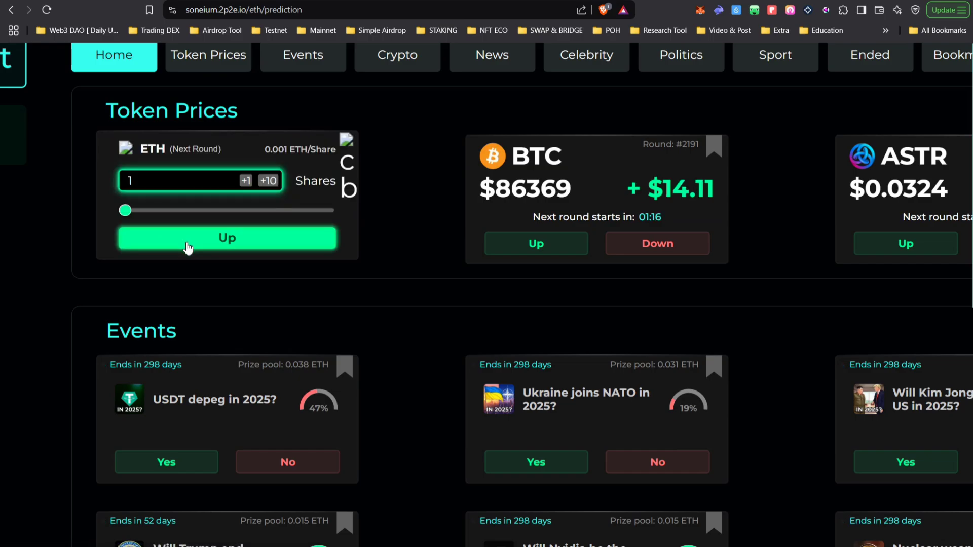
left_click(209, 180)
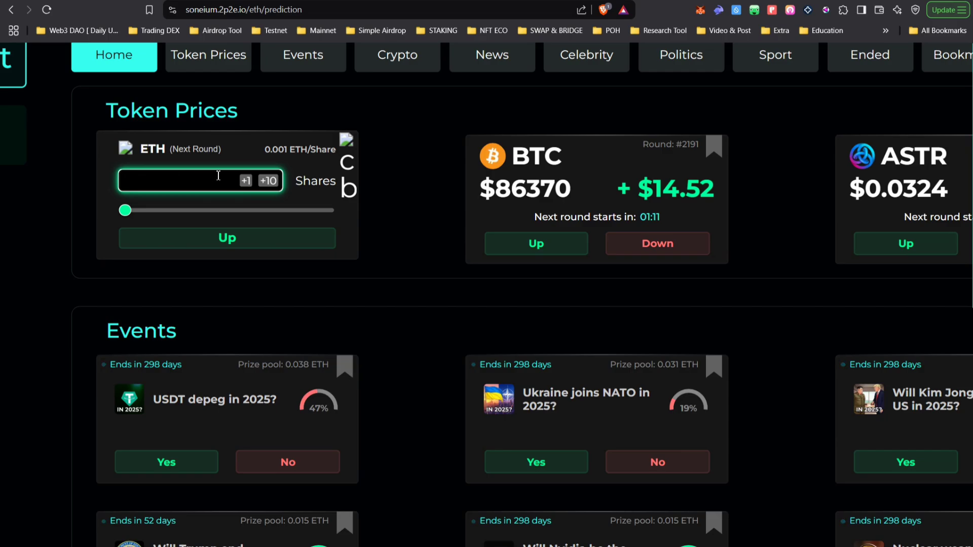
left_click(246, 181)
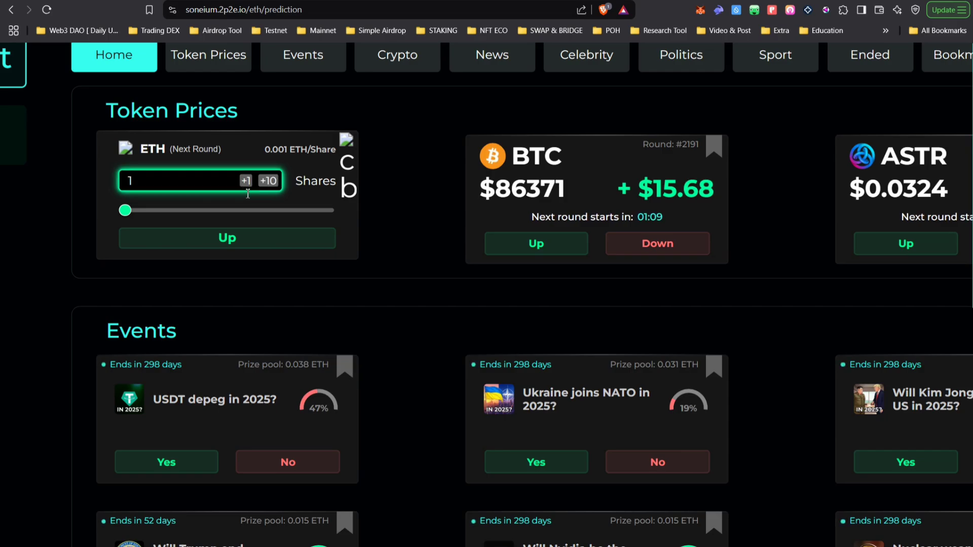
left_click_drag(125, 210, 83, 161)
left_click(207, 246)
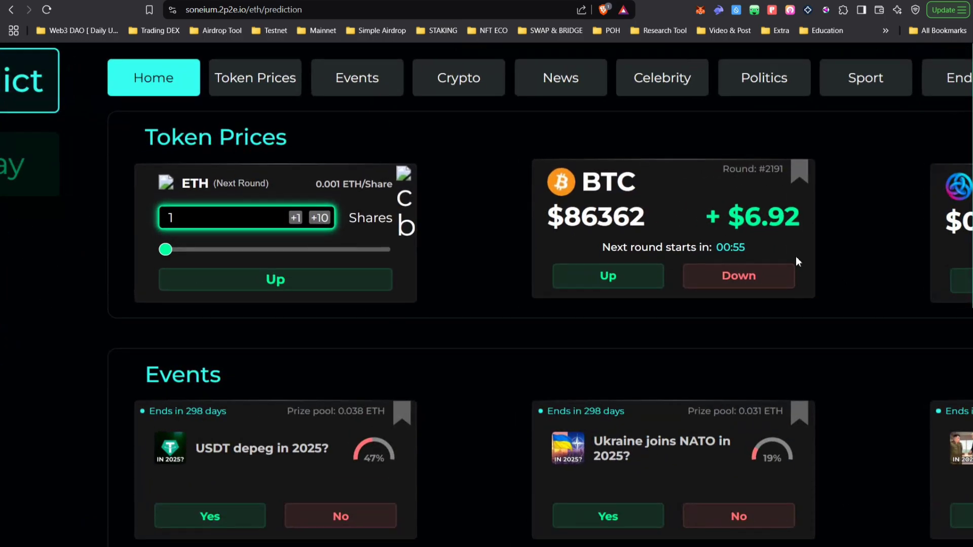
scroll(796, 256, "up", 3)
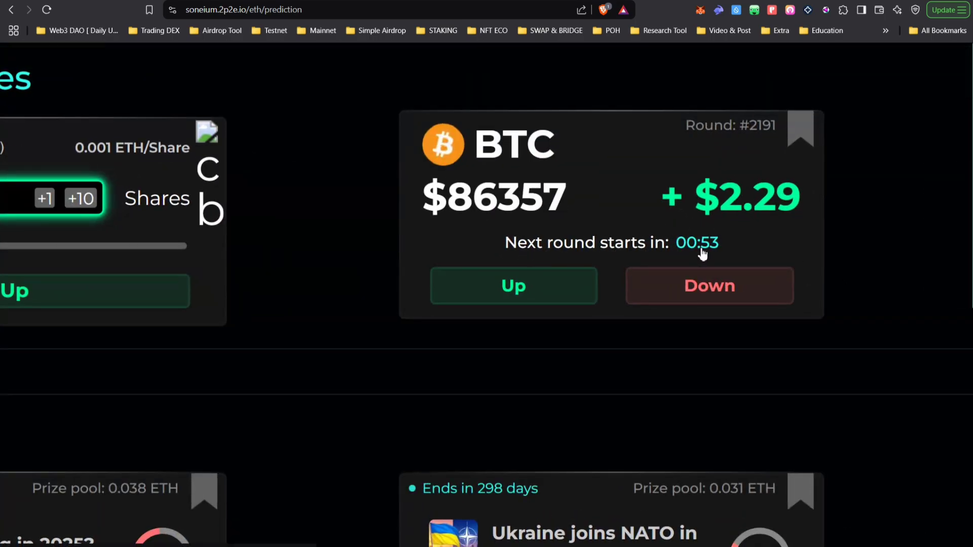
Check the BTC round countdown on 2P2E, followed by the account's price prediction history and profile page
scroll(712, 258, "right", 3)
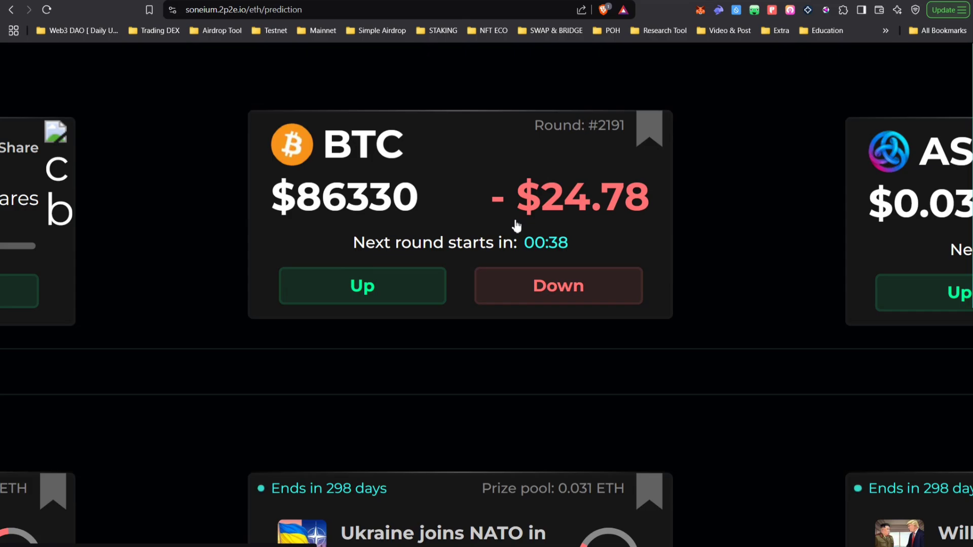
scroll(516, 226, "down", 5)
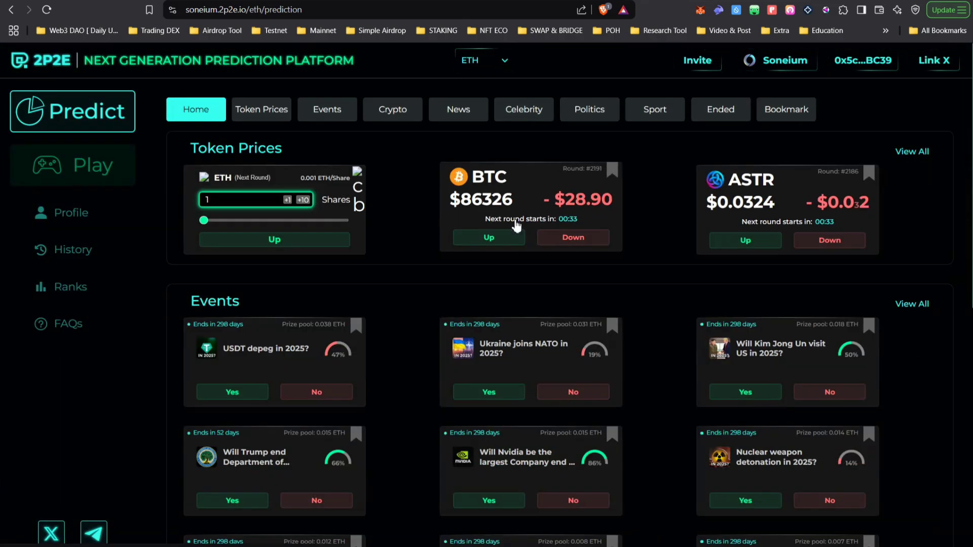
left_click(77, 249)
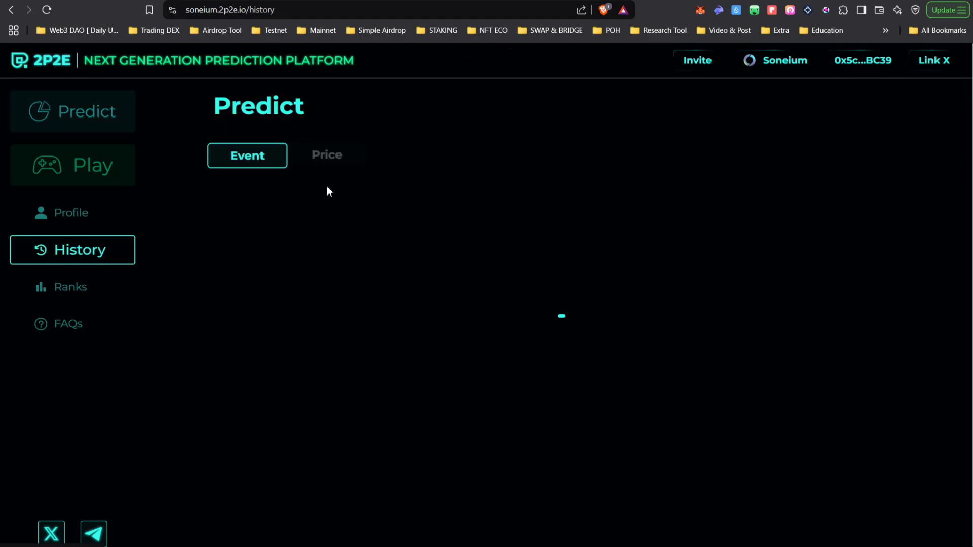
left_click(335, 155)
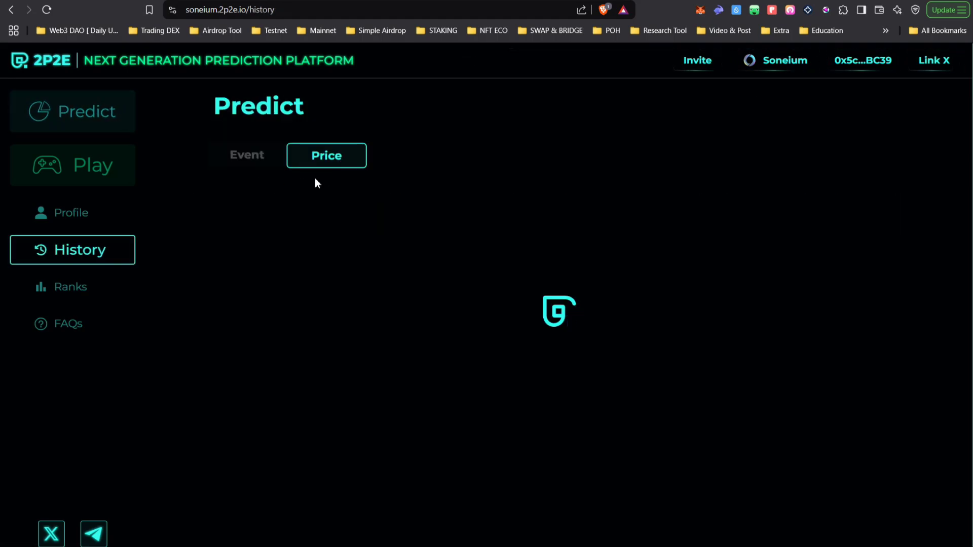
left_click(92, 214)
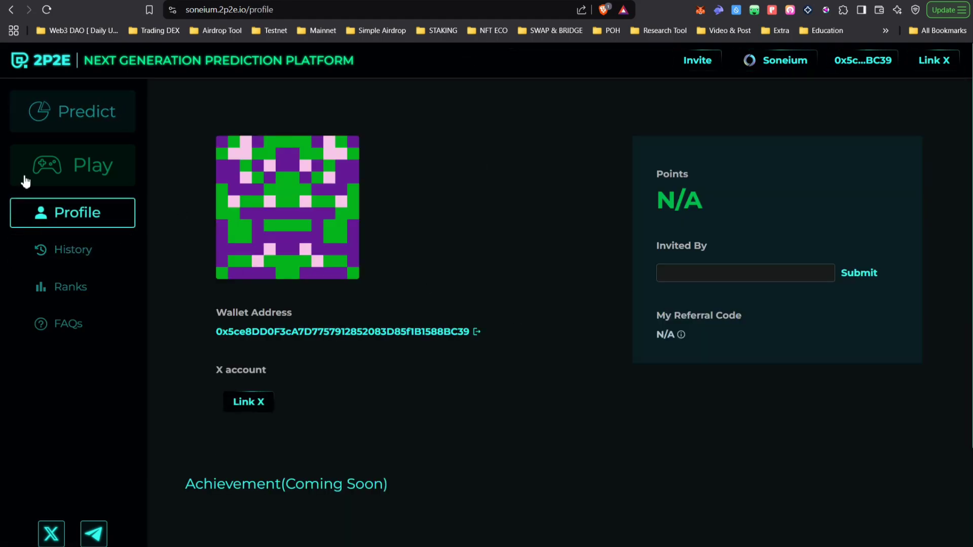
Return to the 2P2E prediction overview and look through its token price rounds and event predictions
left_click(79, 124)
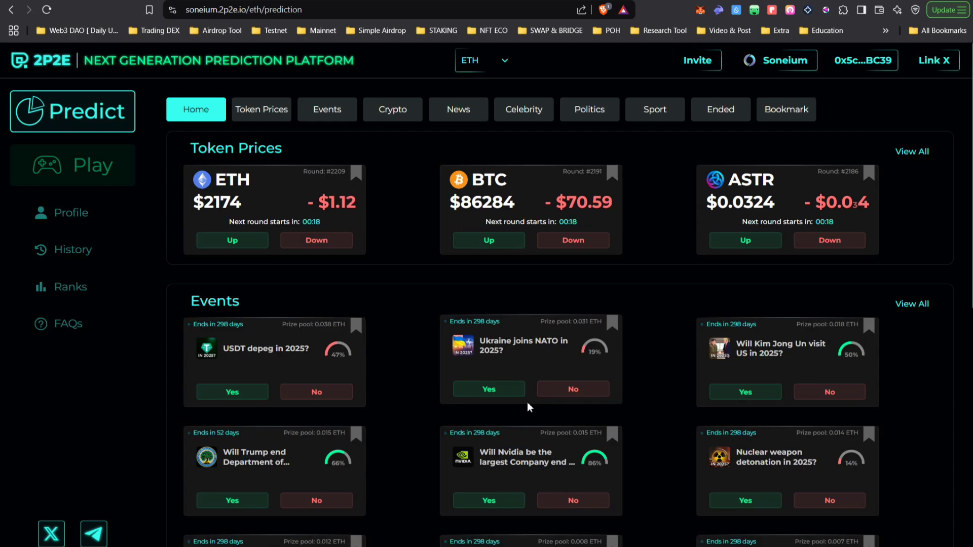
scroll(527, 403, "down", 2)
scroll(305, 186, "up", 2)
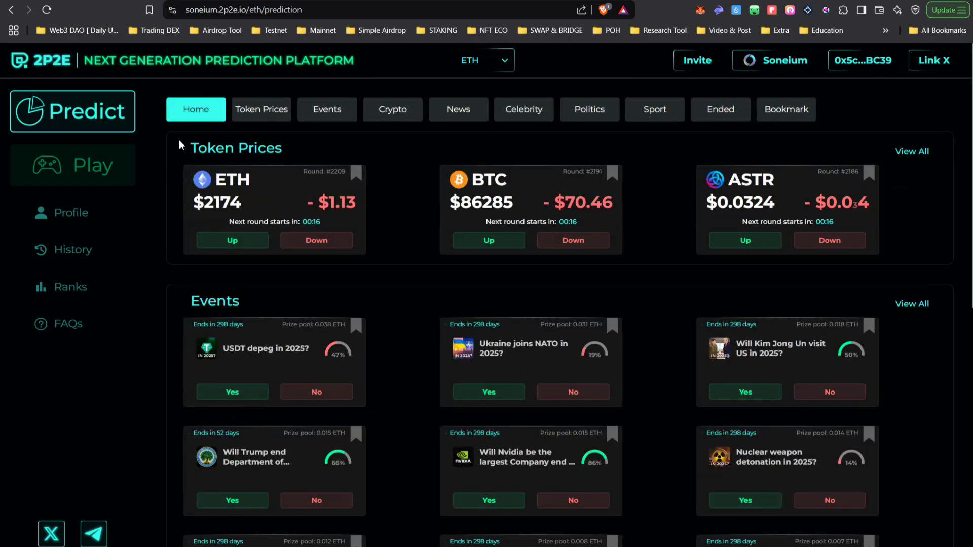
scroll(348, 249, "down", 4)
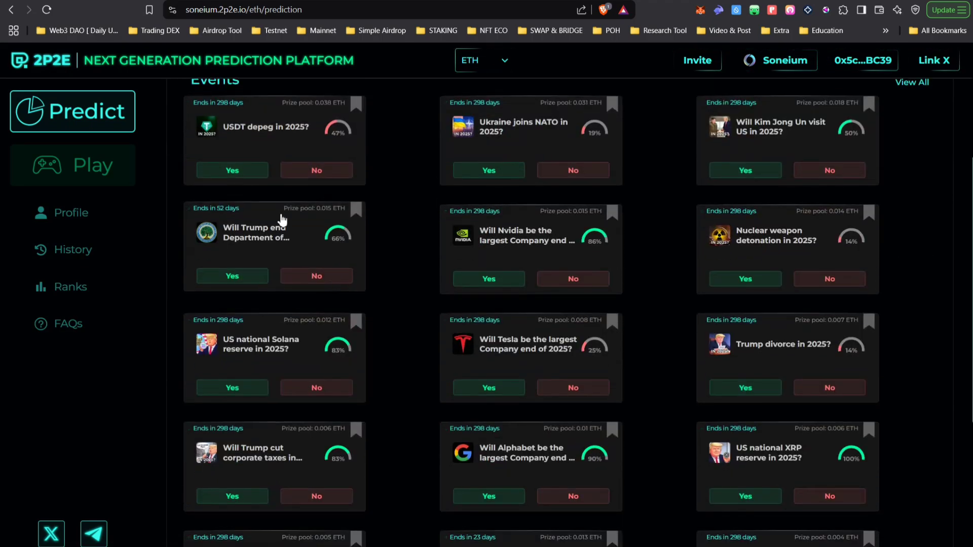
scroll(429, 302, "up", 4)
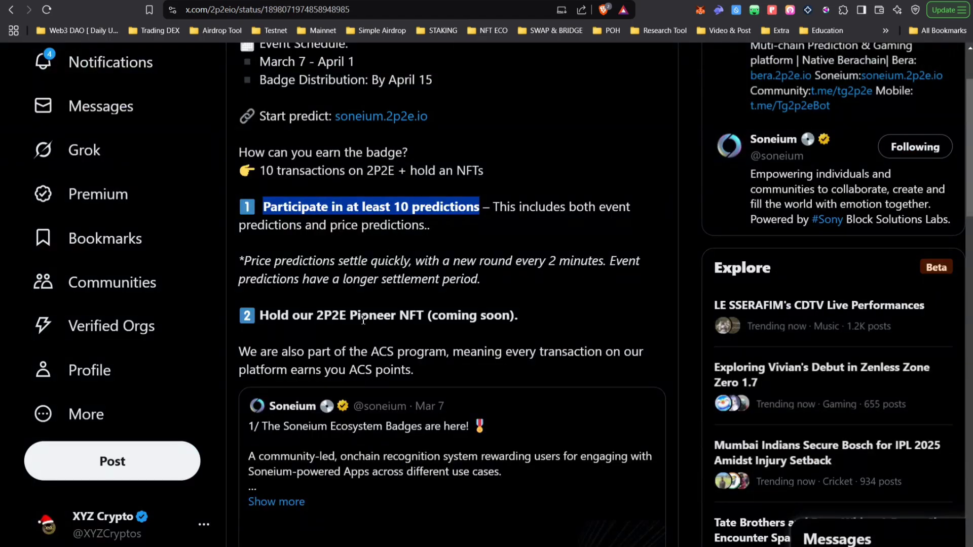
Go back from 2p2e's badge post to Soneium's post listing the participating Gaming & Metaverse projects
scroll(363, 320, "left", 2)
key("alt+Left")
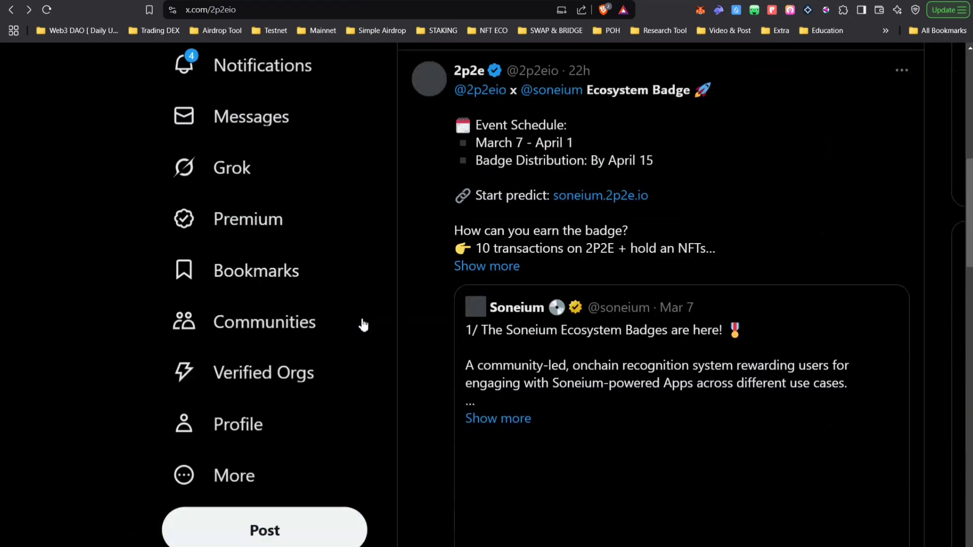
scroll(299, 386, "down", 2)
key("alt+Left")
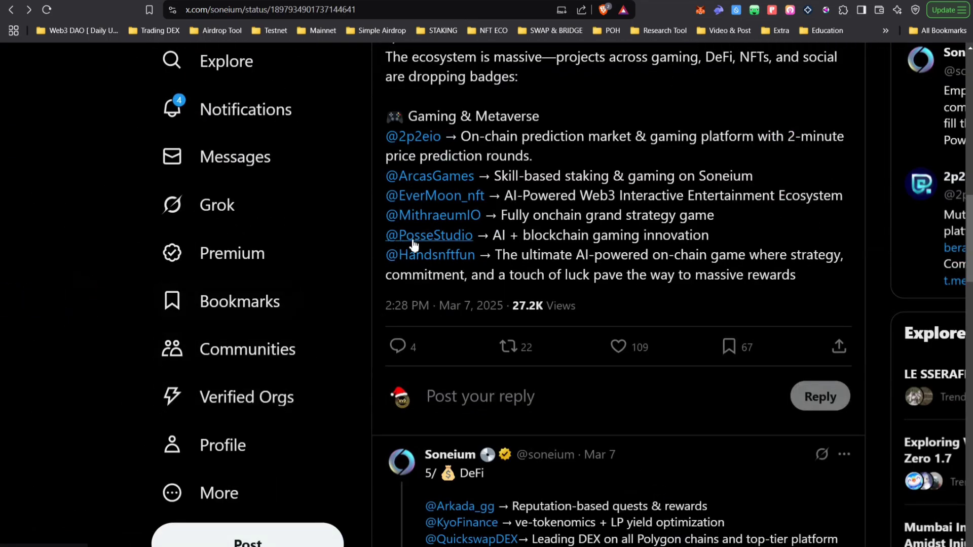
scroll(435, 218, "up", 1)
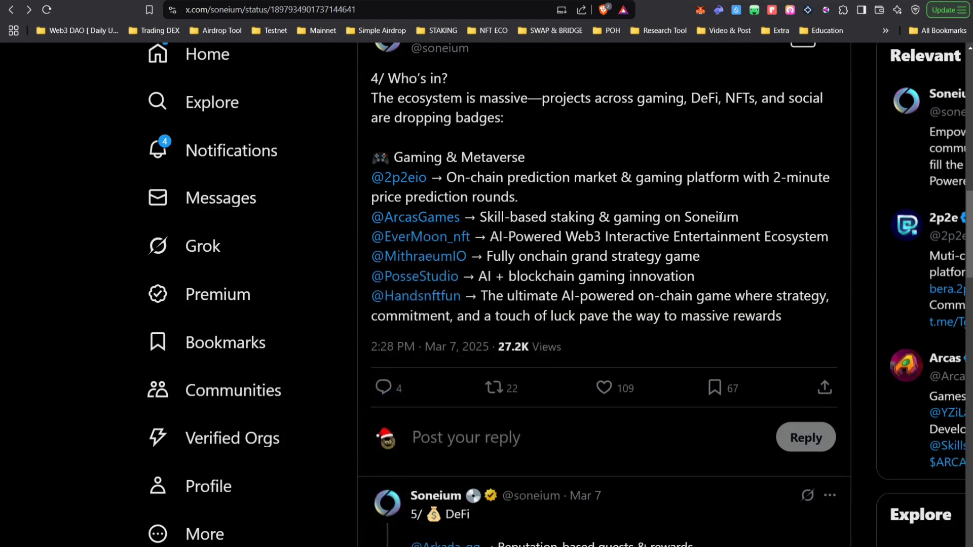
Open the ArcasGames profile from the project list and display its Soneium Ecosystem Badge post in full at an enlarged size
left_click(427, 220)
scroll(426, 220, "down", 3)
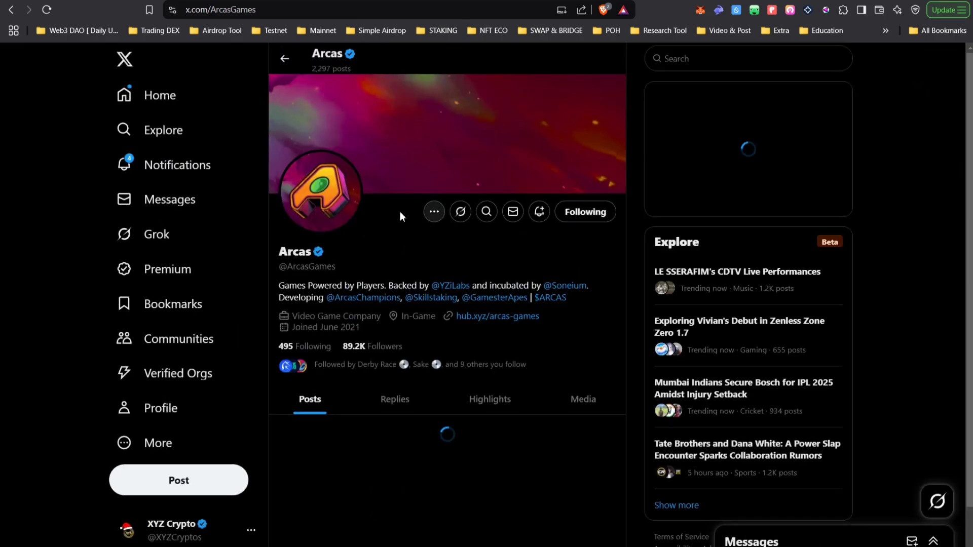
scroll(400, 212, "down", 4)
scroll(368, 204, "down", 5)
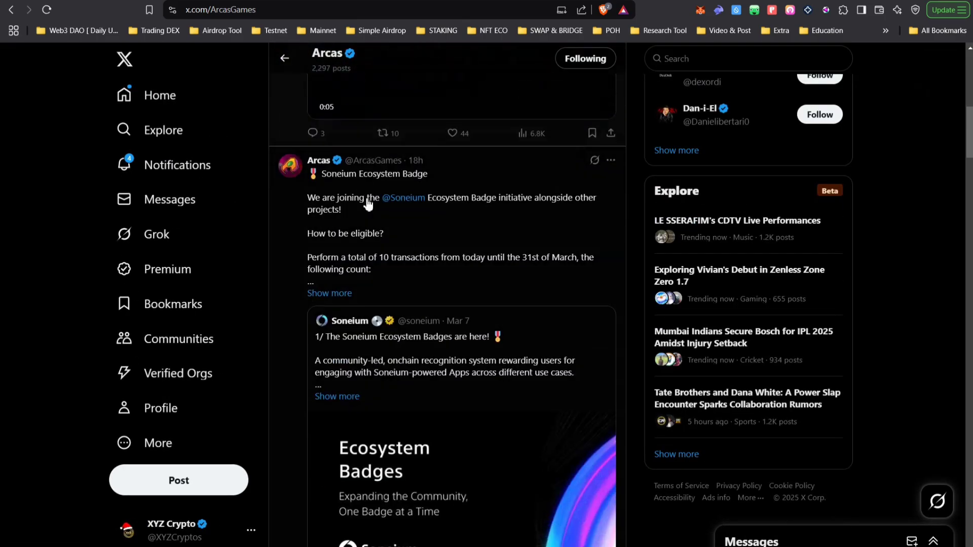
left_click(492, 226)
scroll(315, 219, "up", 4)
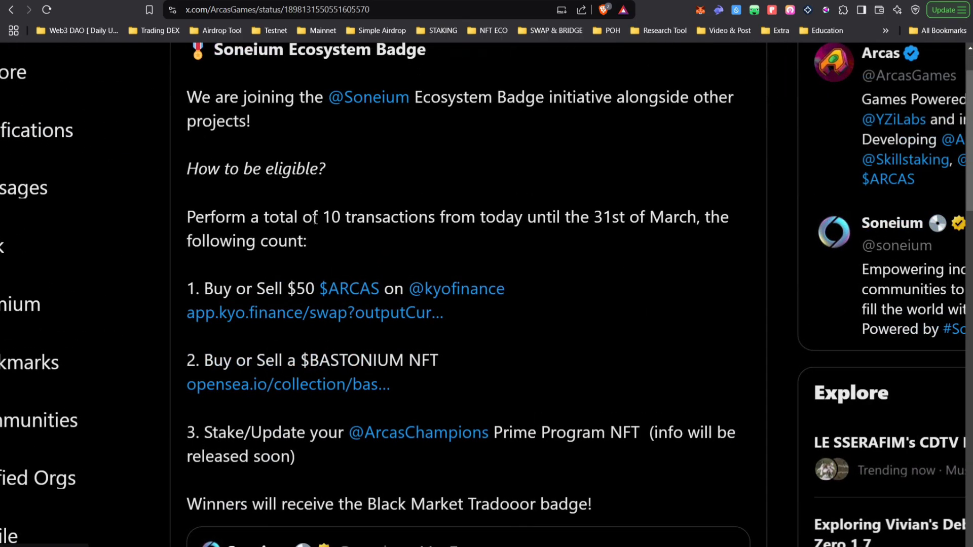
Highlight the 10 transactions requirement in the Arcas post and read the three qualifying actions and the deadline
left_click_drag(192, 219, 545, 226)
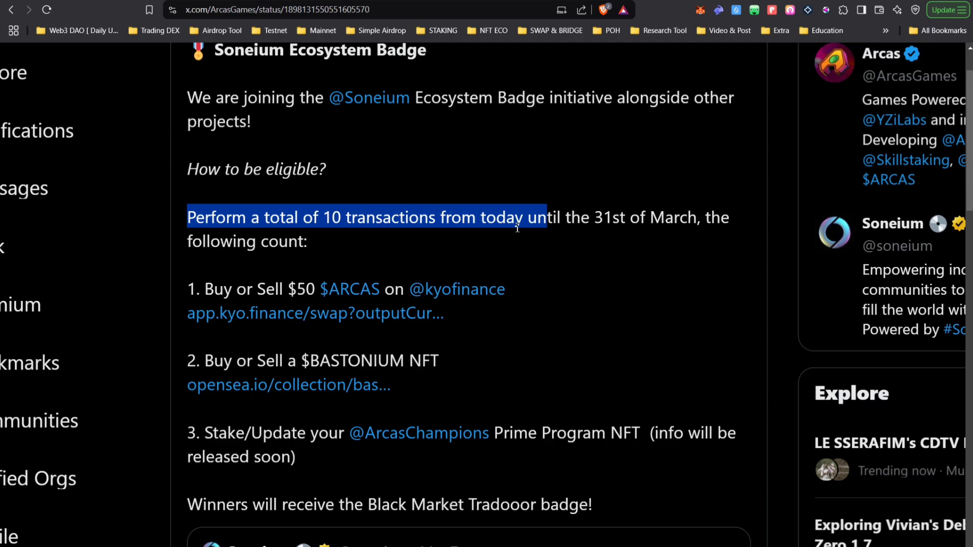
scroll(516, 228, "down", 2)
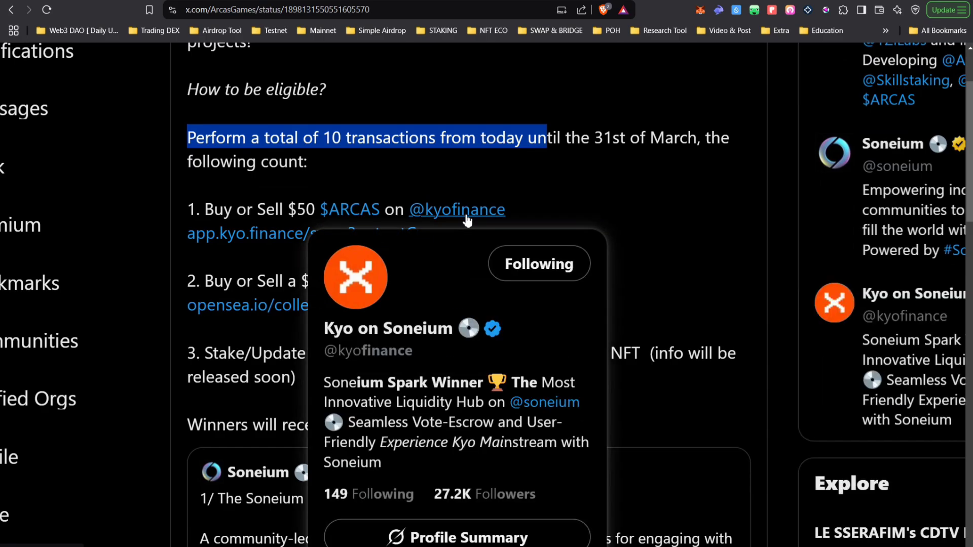
scroll(233, 233, "down", 1)
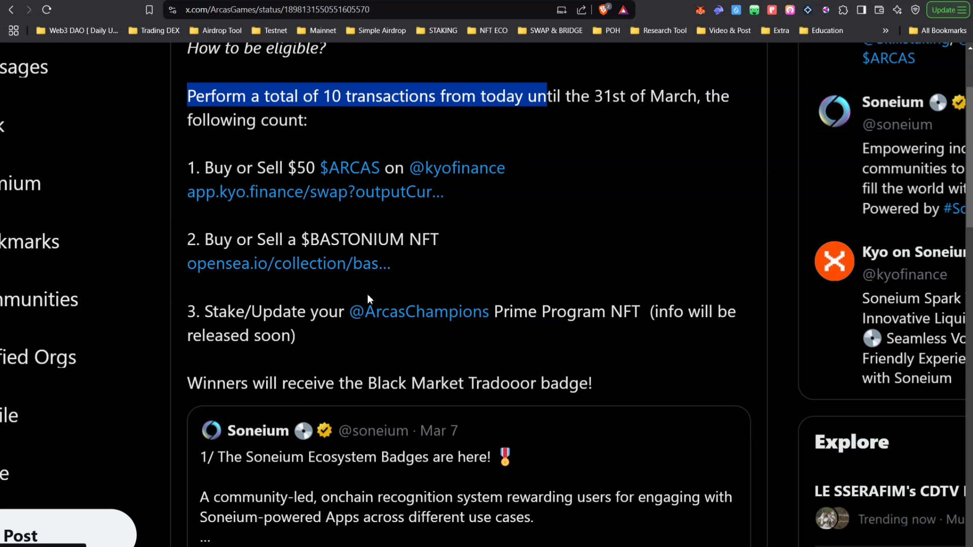
scroll(333, 303, "down", 1)
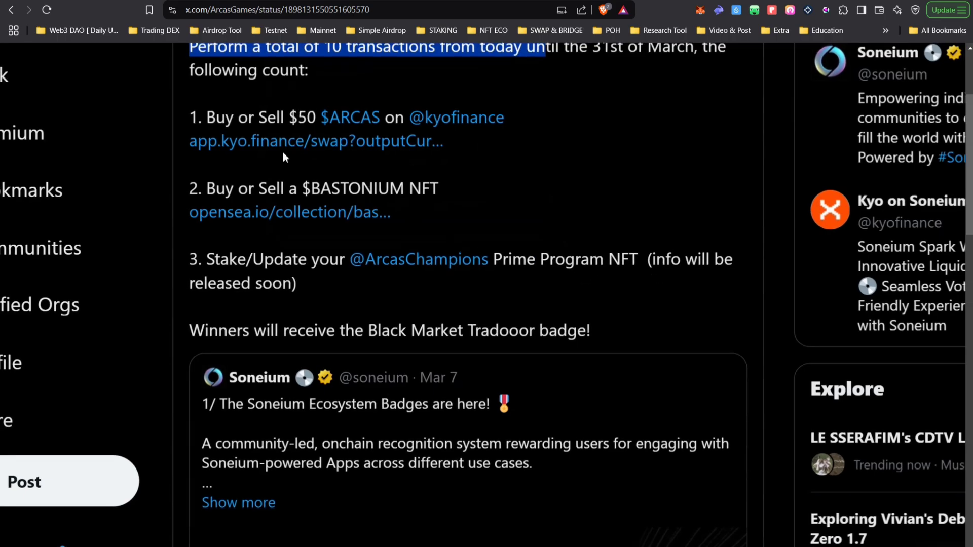
scroll(234, 196, "up", 4)
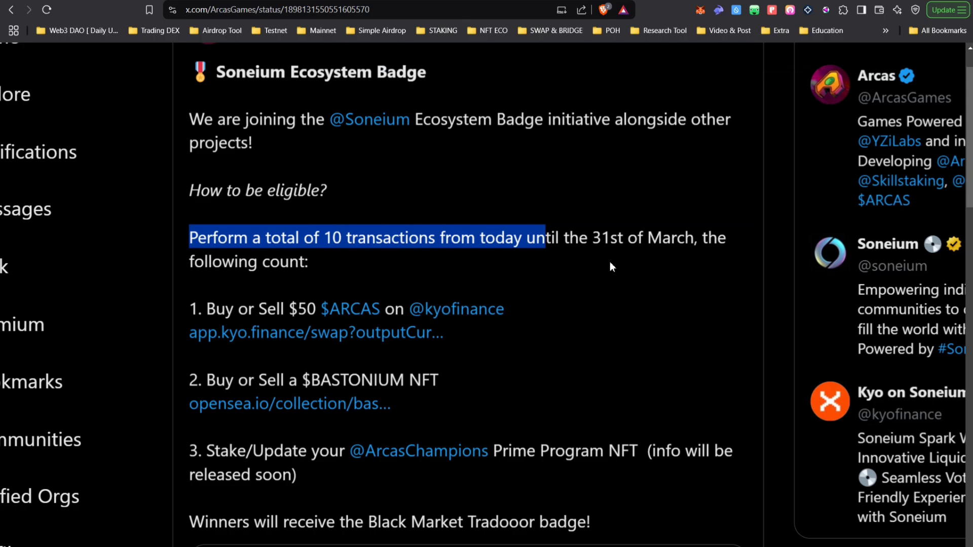
Read the replies under the Arcas post about the $50 trade condition and return to its eligibility list
key("ctrl+minus")
scroll(609, 261, "down", 4)
scroll(492, 315, "down", 2)
scroll(492, 316, "up", 2)
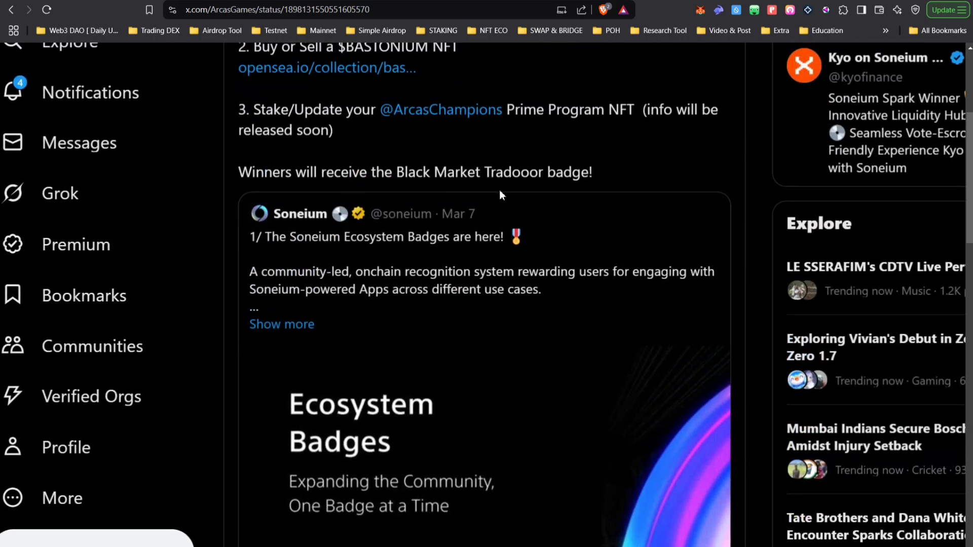
scroll(527, 236, "down", 7)
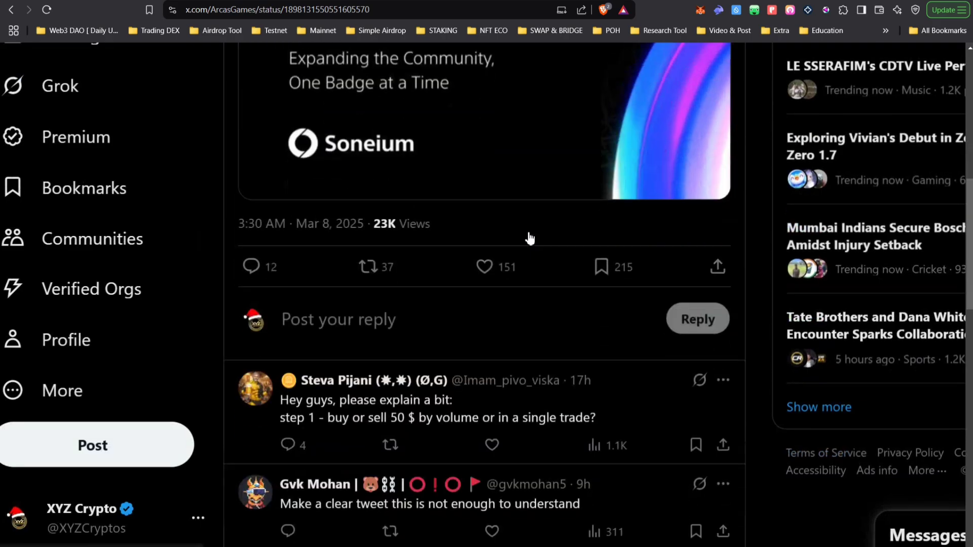
scroll(530, 238, "down", 1)
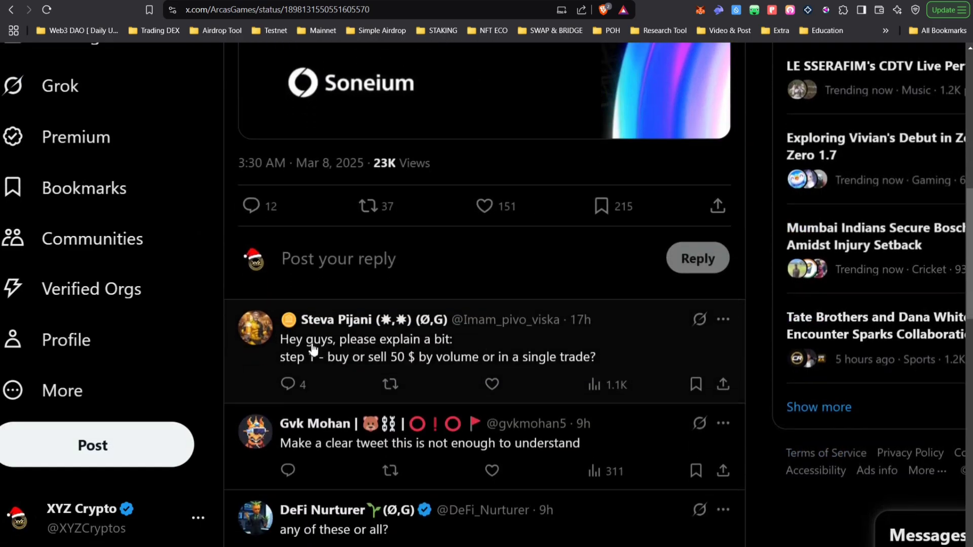
scroll(314, 349, "up", 3)
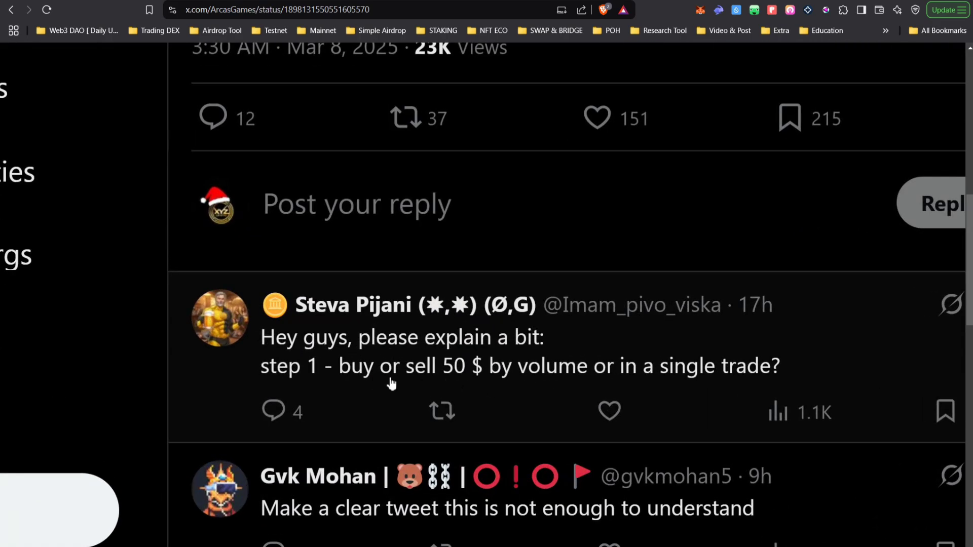
scroll(509, 388, "down", 3)
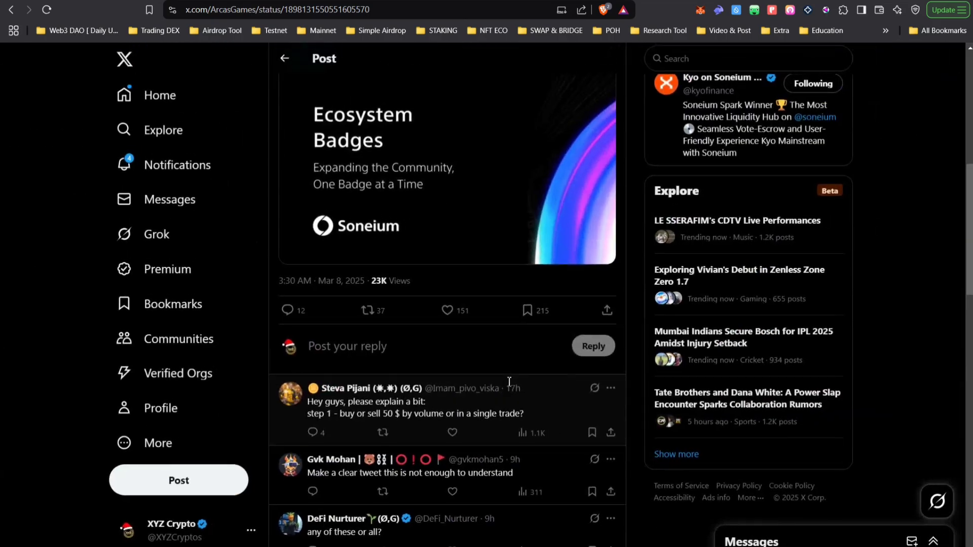
scroll(509, 387, "up", 8)
scroll(384, 272, "up", 3)
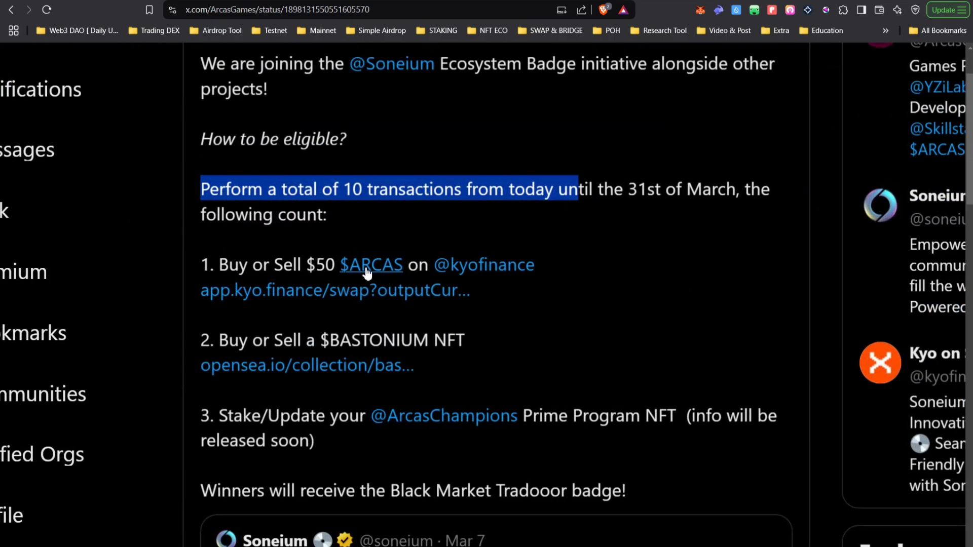
Open the app.kyo.finance swap link from the Arcas post and choose ARCAS as the token to buy with ETH
left_click(315, 291)
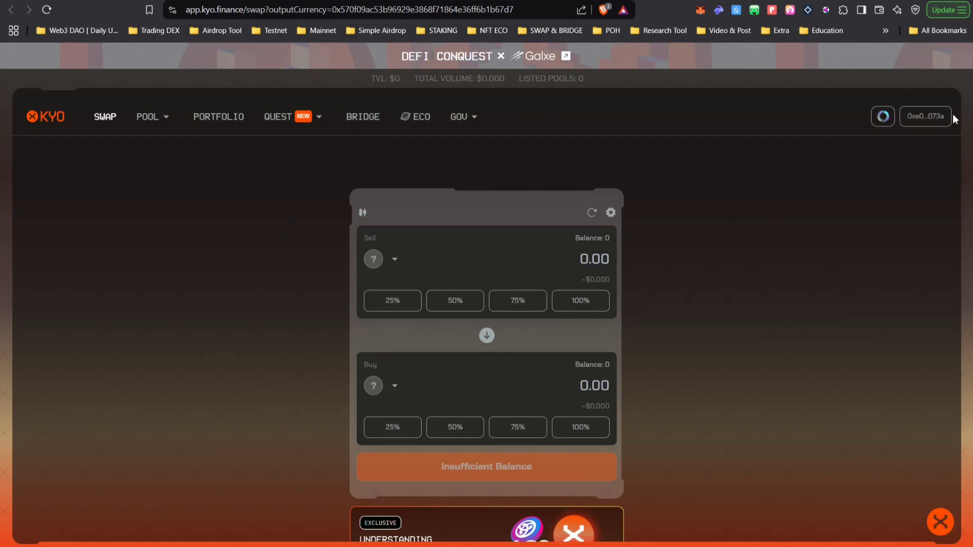
scroll(952, 117, "up", 5)
scroll(845, 124, "down", 5)
scroll(740, 277, "down", 2)
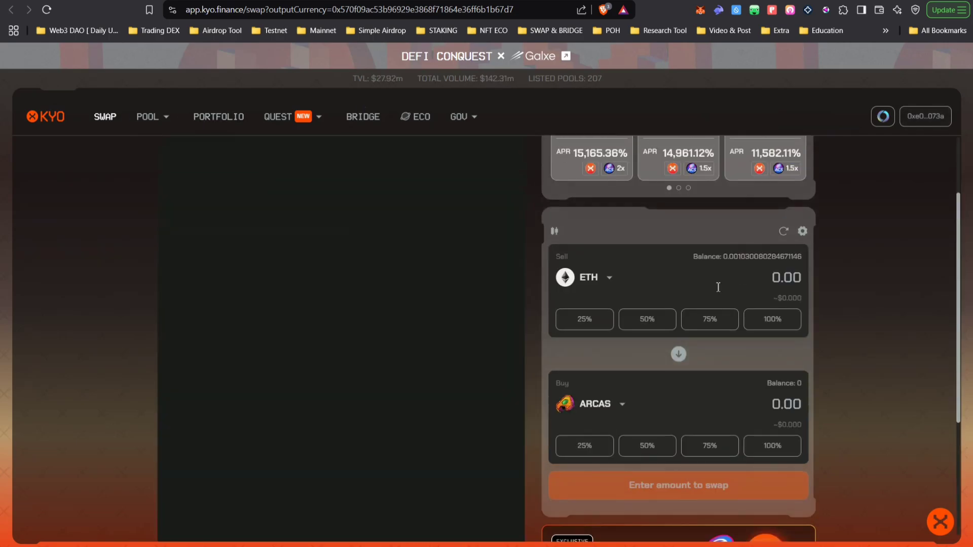
scroll(596, 412, "up", 5)
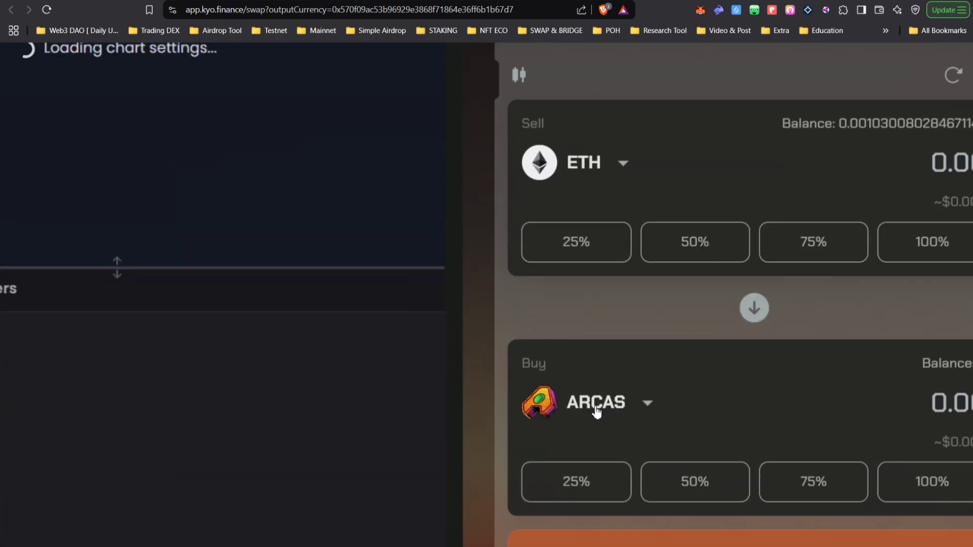
left_click(646, 404)
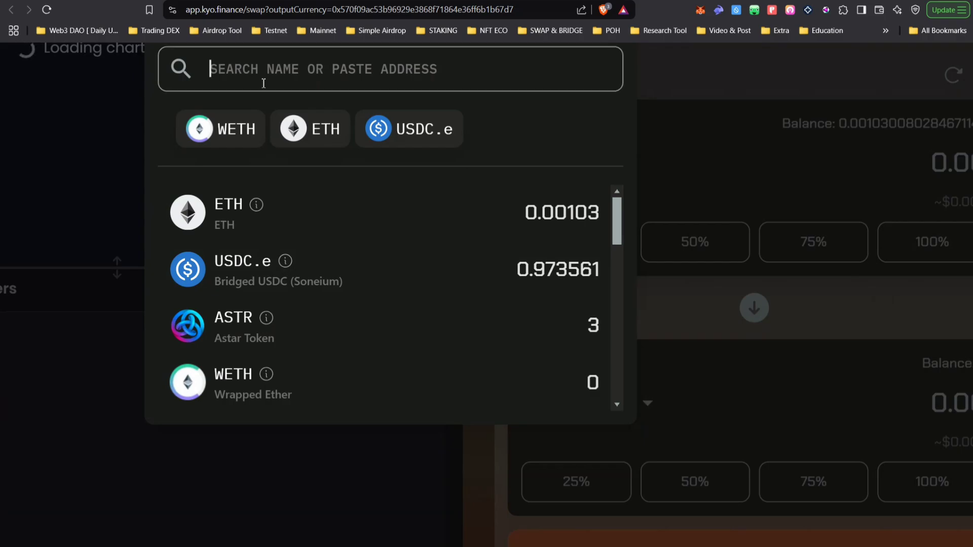
type("arcas")
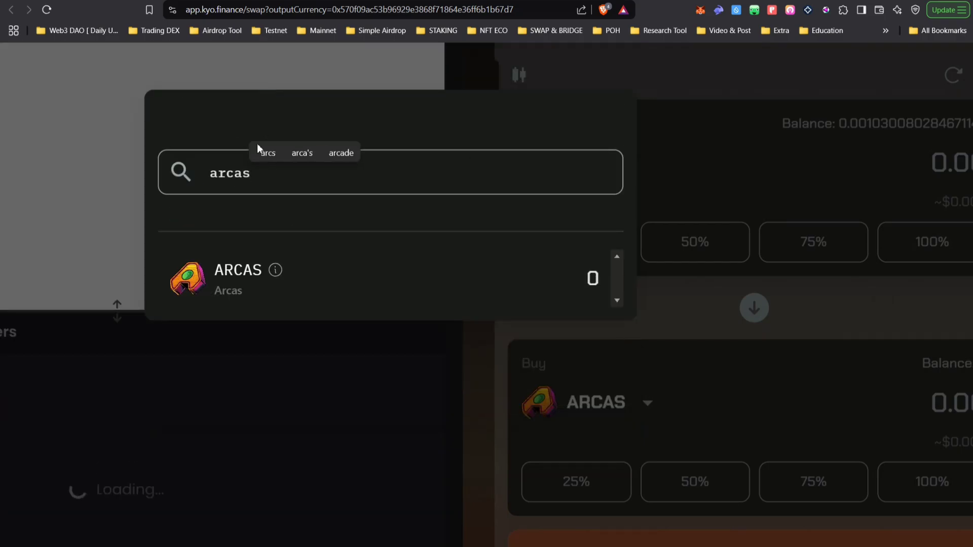
left_click(233, 279)
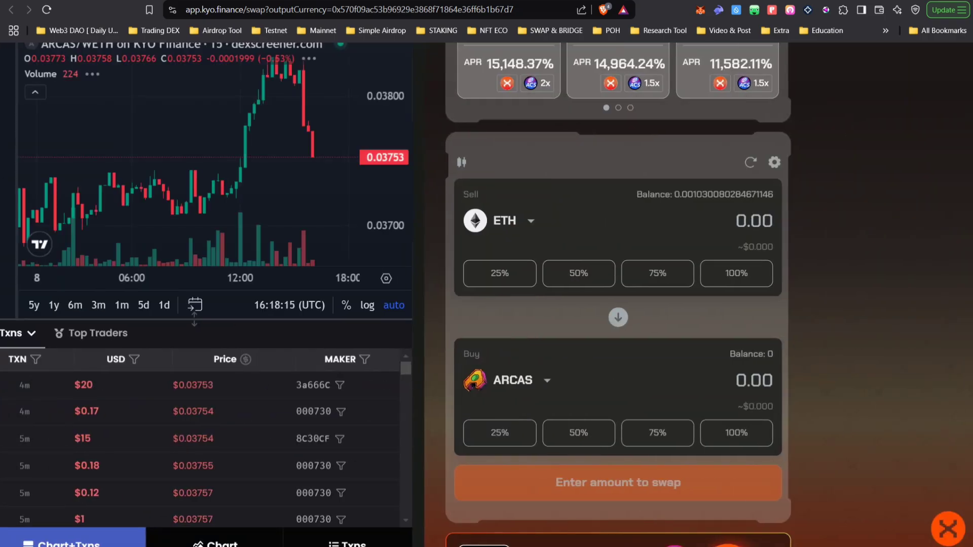
Recheck the $50 $ARCAS buy-or-sell condition in the Arcas post and switch back to the Kyo swap page
left_click(734, 1)
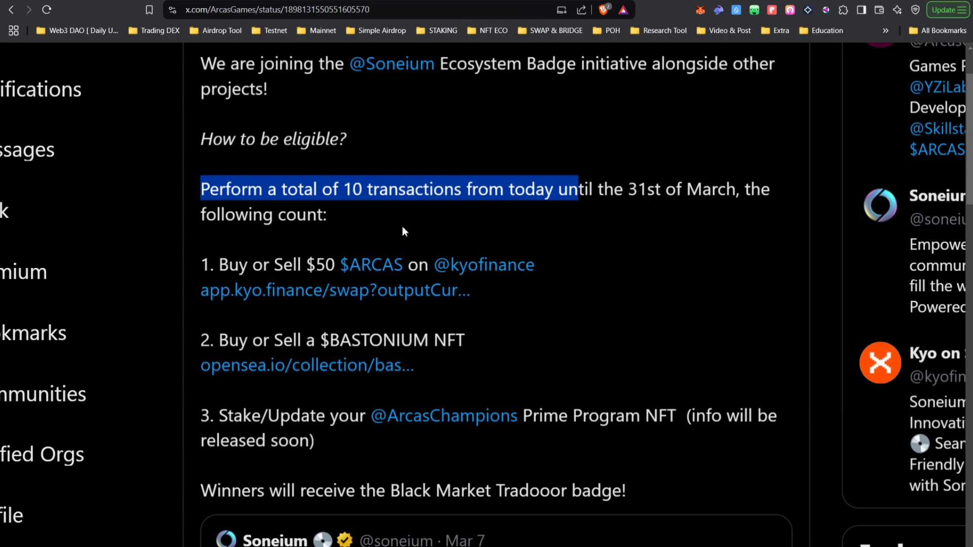
scroll(402, 226, "up", 3)
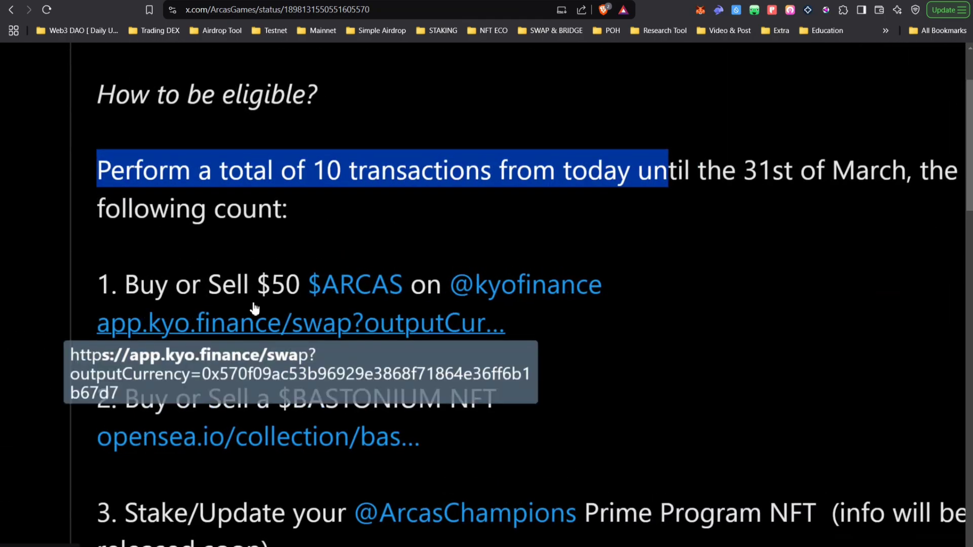
left_click(735, 1)
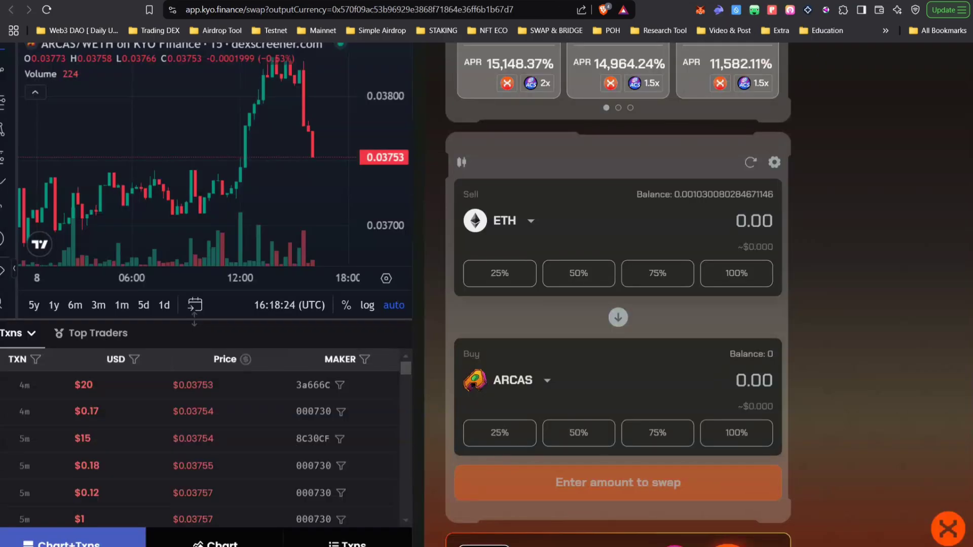
Enter 50 as the ARCAS amount to buy with ETH, check its dollar estimate, and reverse the swap direction
left_click(755, 388)
type("50")
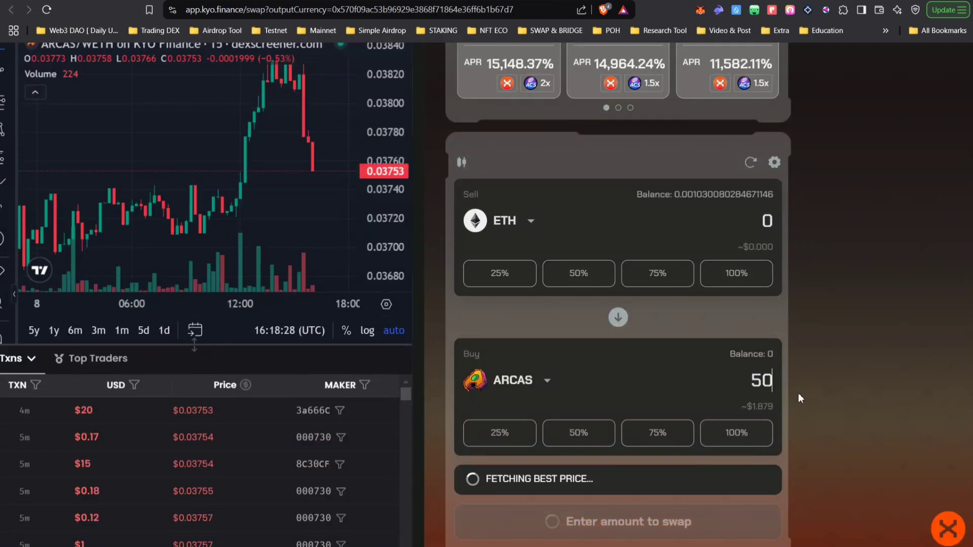
scroll(799, 393, "up", 3)
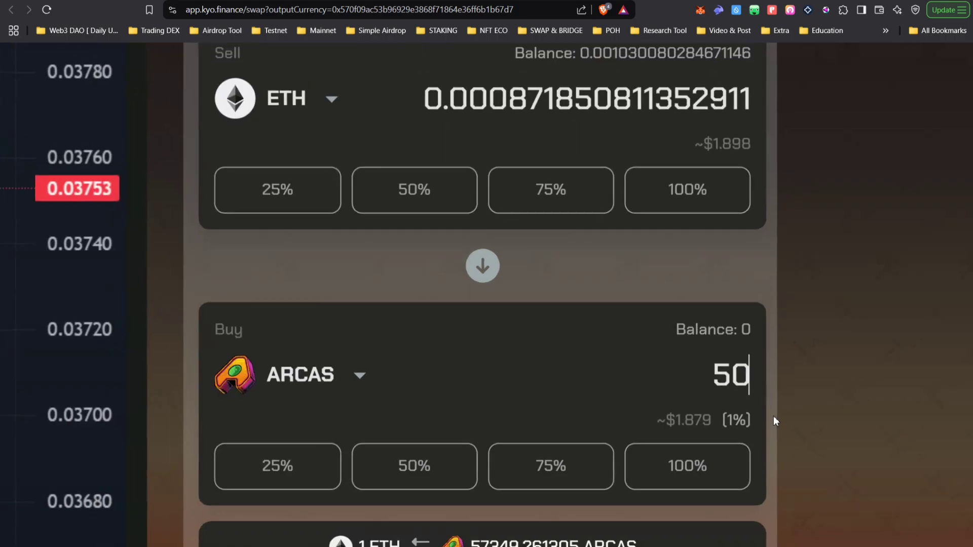
scroll(773, 417, "down", 3)
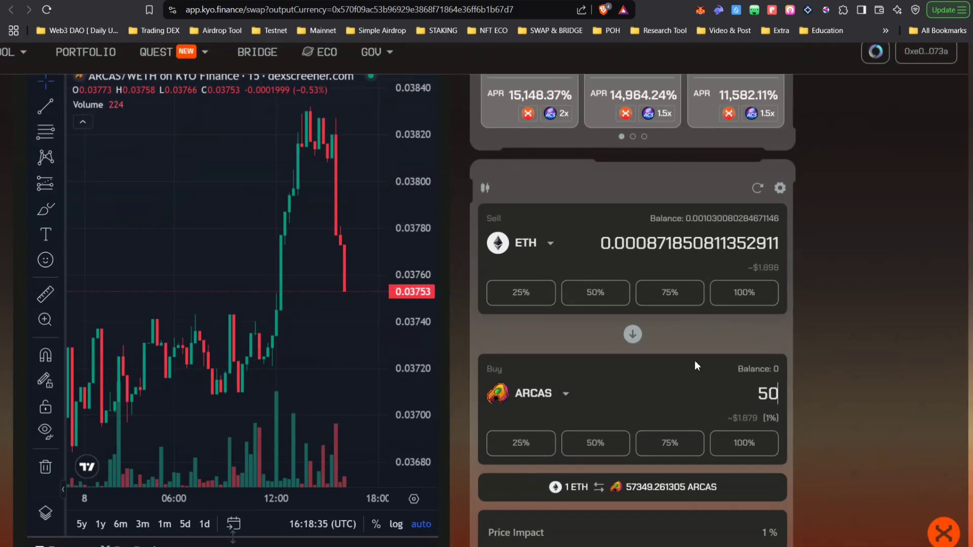
left_click_drag(752, 396, 812, 403)
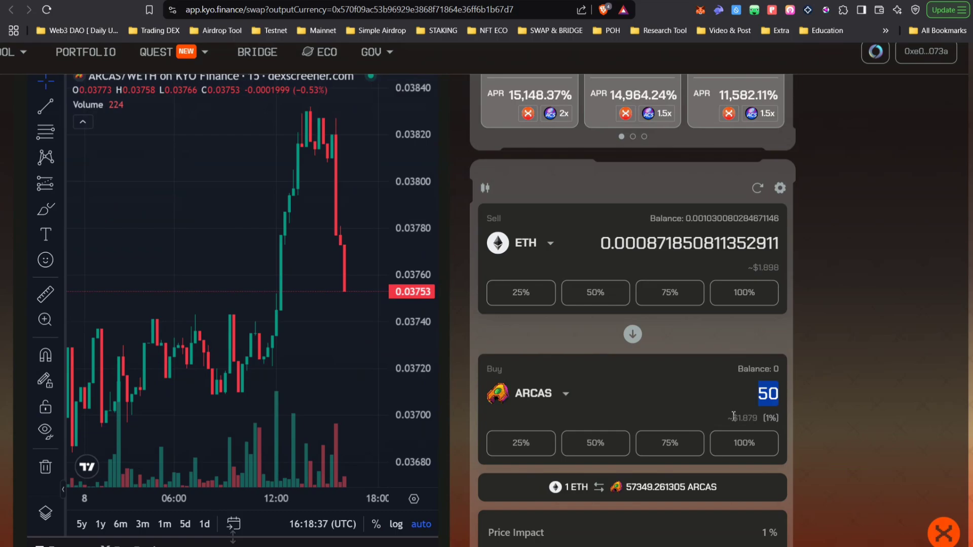
left_click_drag(721, 420, 819, 426)
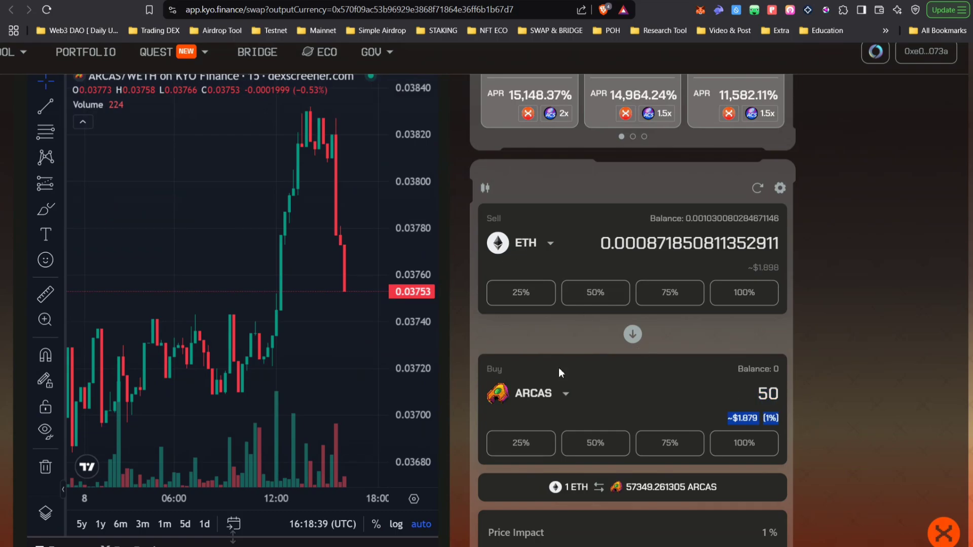
left_click(639, 332)
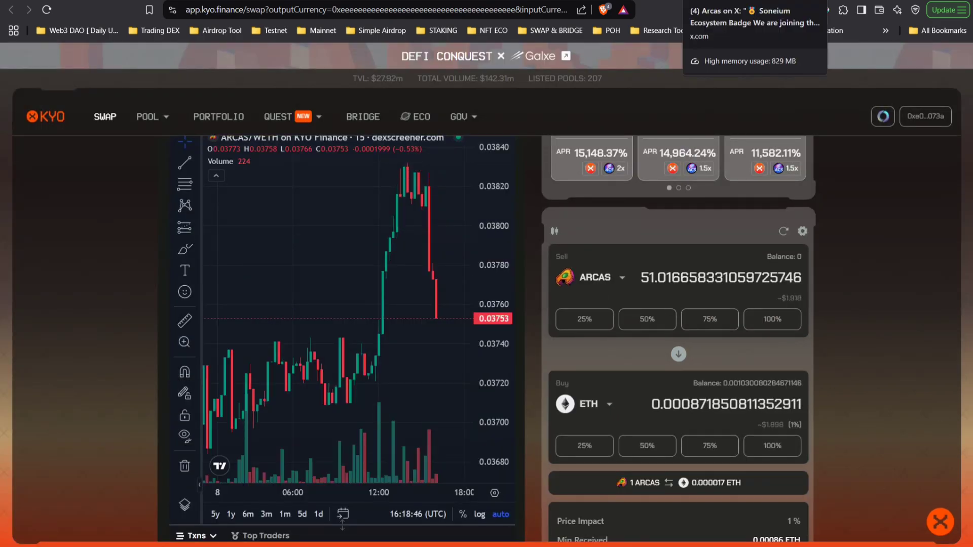
Return to the Arcas post and highlight its three qualifying actions: the $50 $ARCAS trade, the $BASTONIUM NFT and the Prime Program NFT
left_click(735, 2)
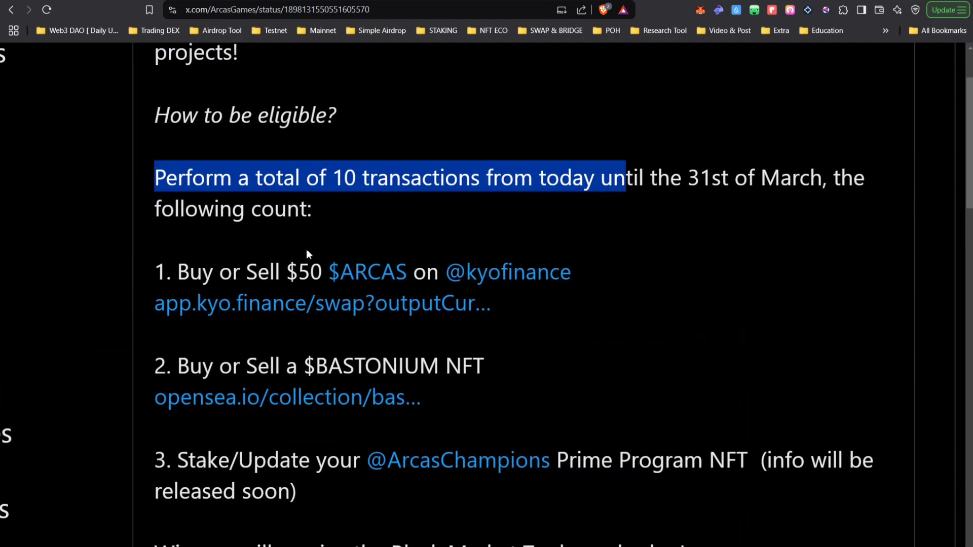
left_click_drag(155, 272, 512, 308)
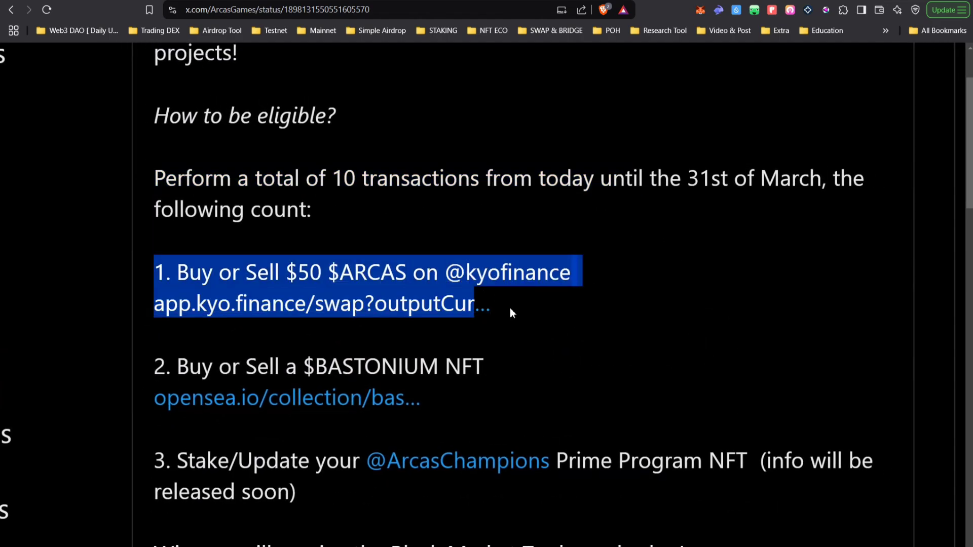
scroll(510, 308, "down", 3)
left_click_drag(155, 231, 405, 262)
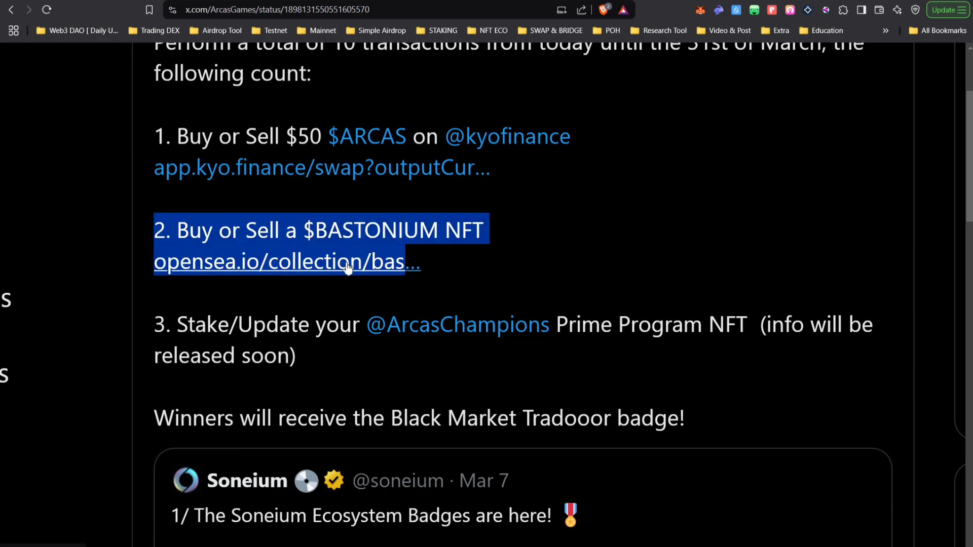
left_click_drag(148, 326, 314, 373)
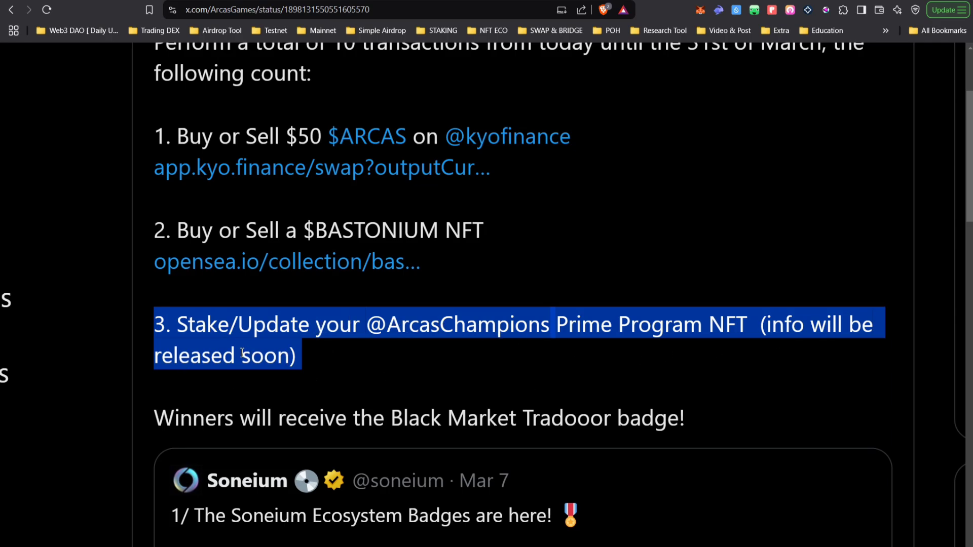
scroll(360, 334, "down", 5)
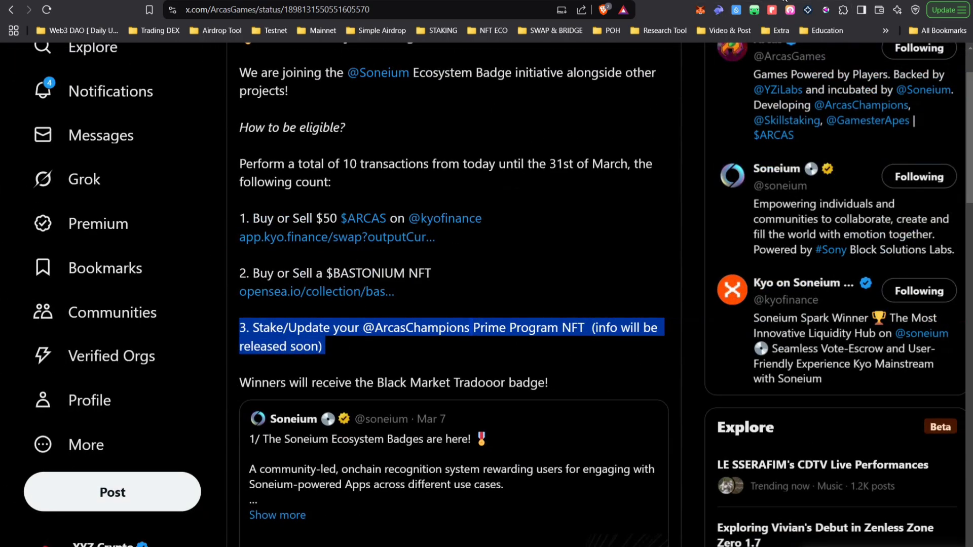
Recheck the Kyo swap page and go back from the Arcas post to the Arcas profile feed
key("ctrl+Tab")
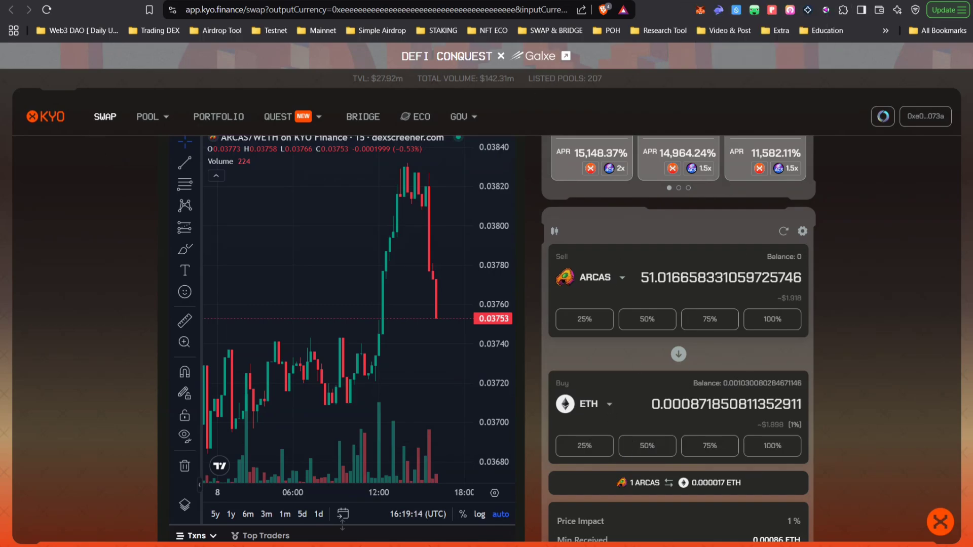
key("ctrl+shift+Tab")
scroll(516, 229, "up", 5)
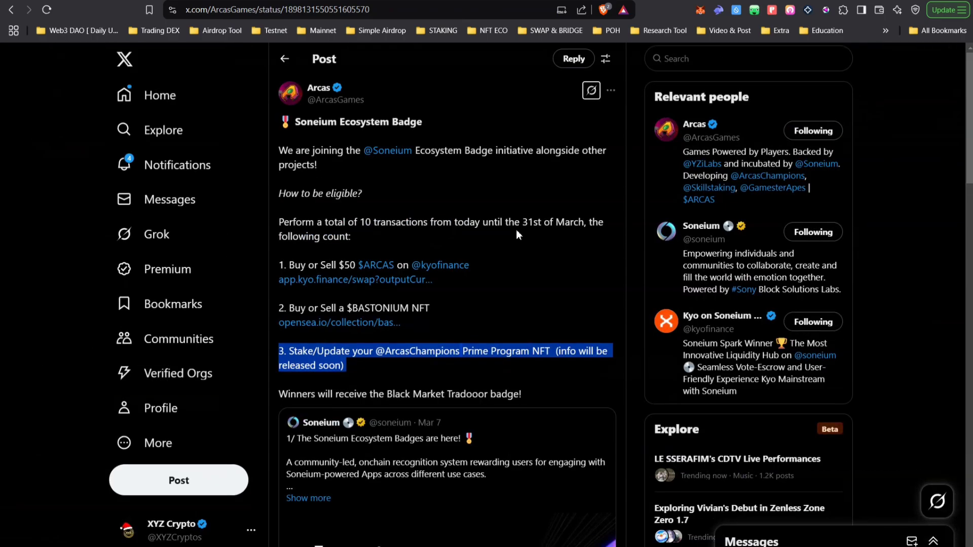
key("alt+Left")
scroll(454, 241, "down", 2)
scroll(454, 241, "left", 5)
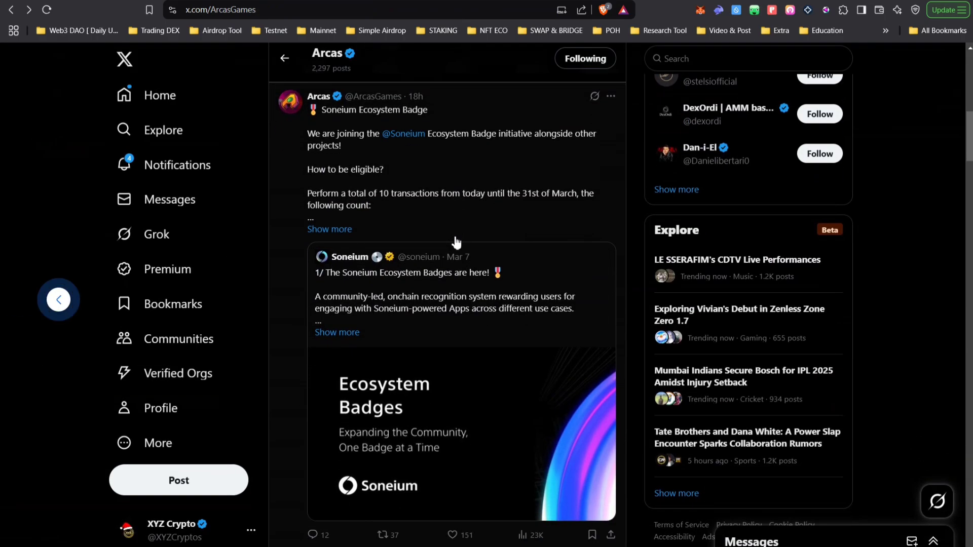
Find the March 7 Moon Medal badge announcement on the Evermoon profile and open that post
mouse_move(418, 305)
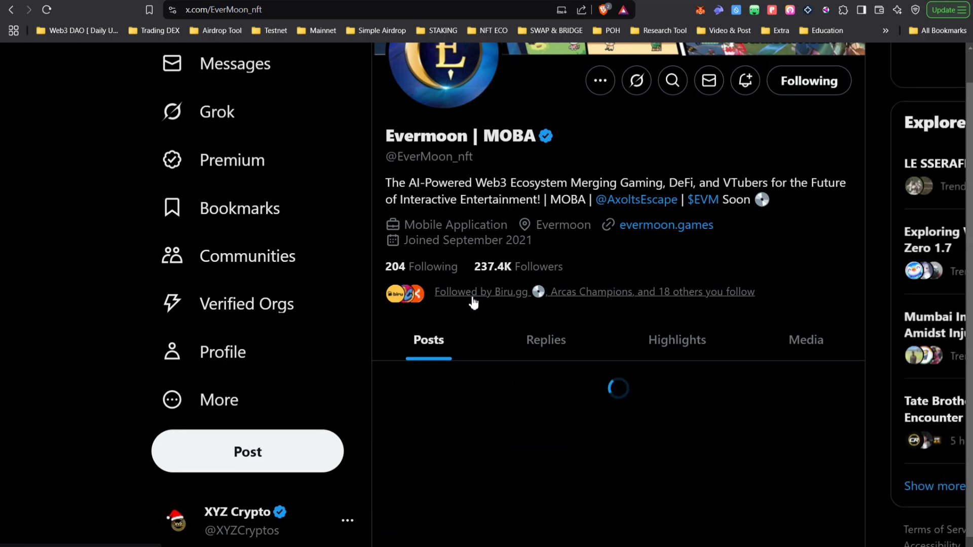
left_click(471, 297)
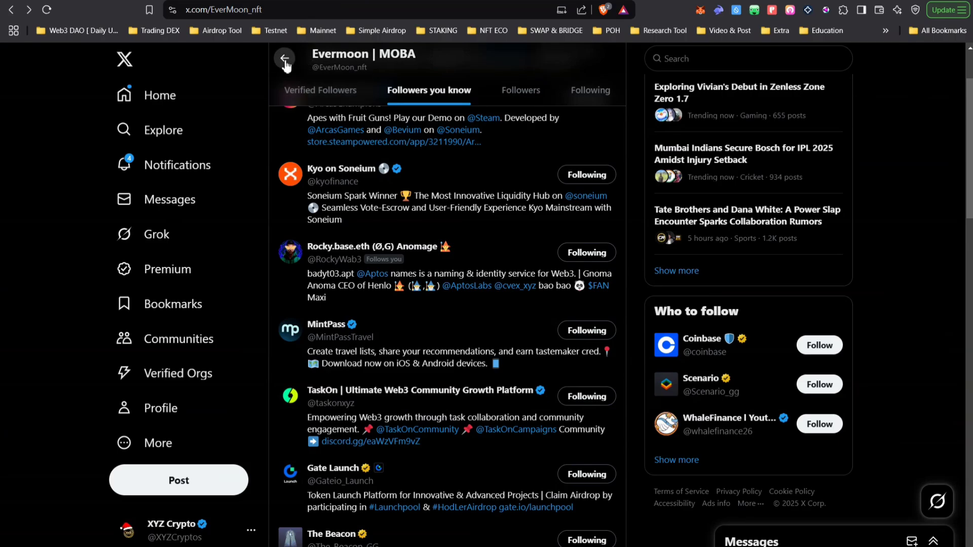
left_click(284, 59)
scroll(499, 456, "down", 10)
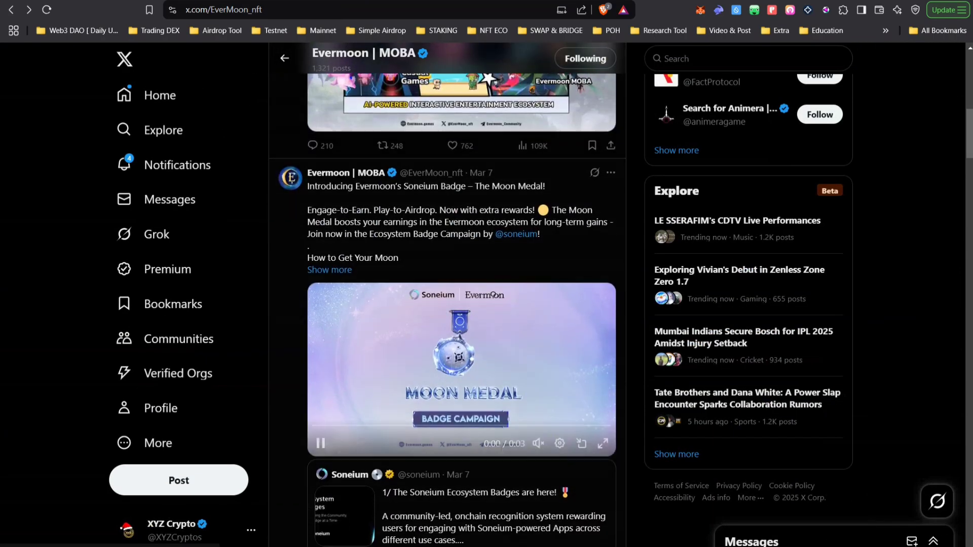
scroll(497, 455, "down", 4)
scroll(497, 431, "up", 4)
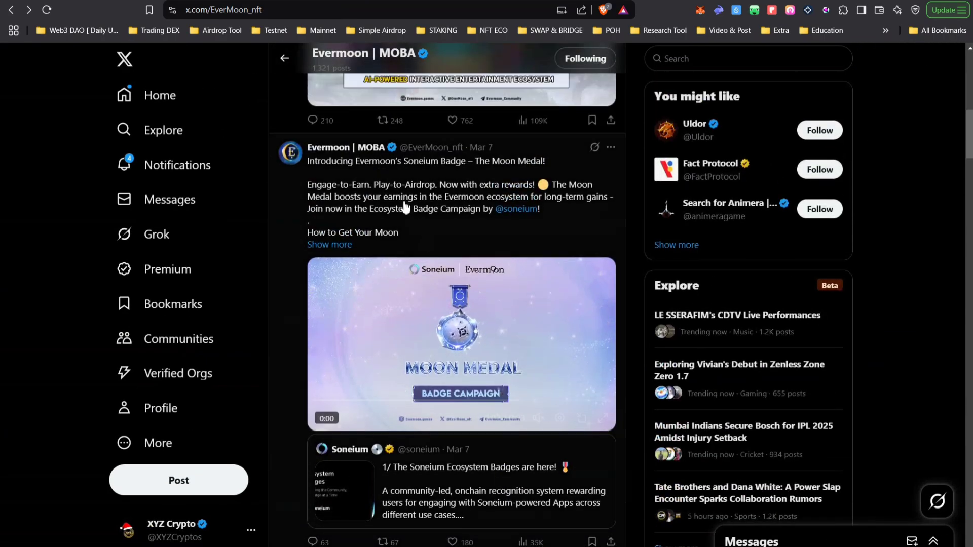
left_click(405, 207)
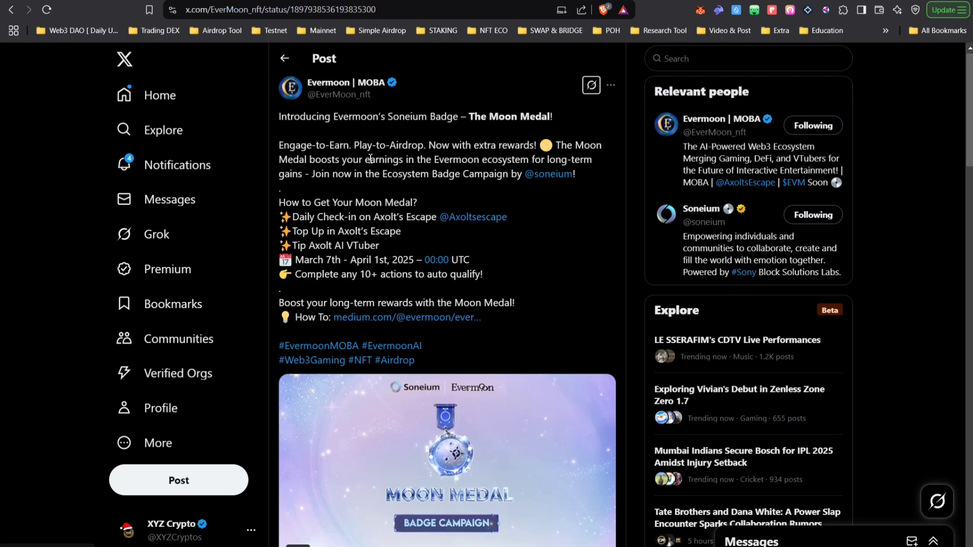
Examine how to get the Moon Medal in the Evermoon post and highlight the "Complete any 10+ actions to auto qualify!" line
key("ctrl+plus")
key("ctrl+plus")
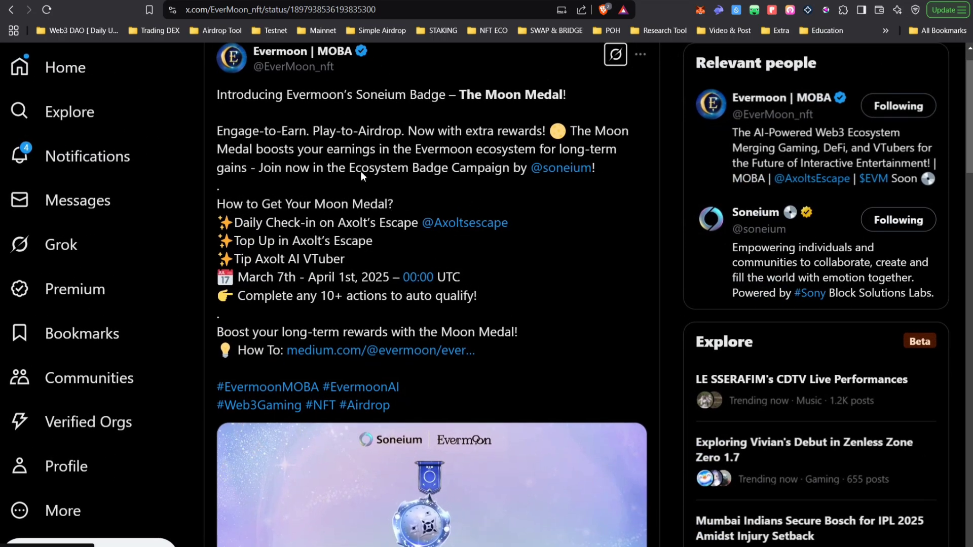
scroll(512, 213, "down", 7)
scroll(494, 381, "up", 6)
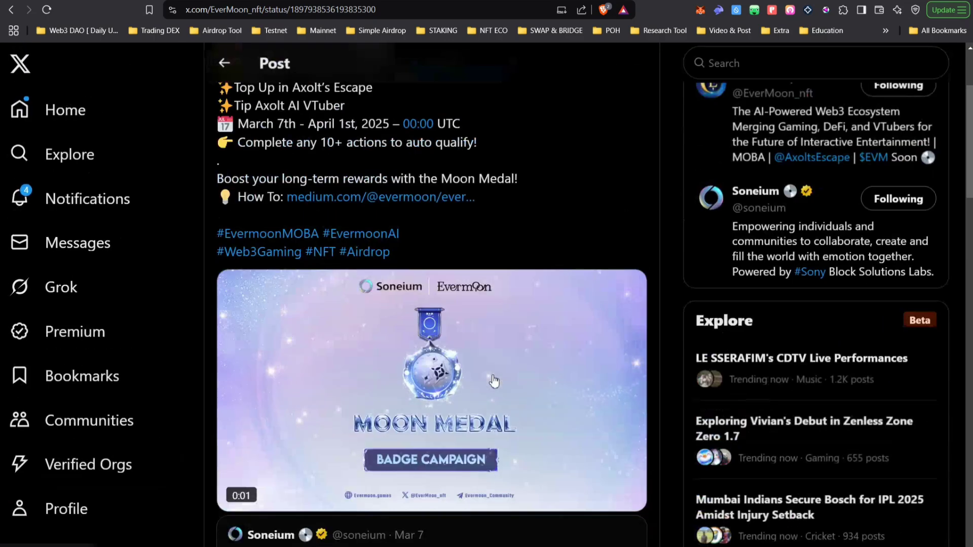
scroll(494, 381, "down", 2)
scroll(320, 383, "up", 4)
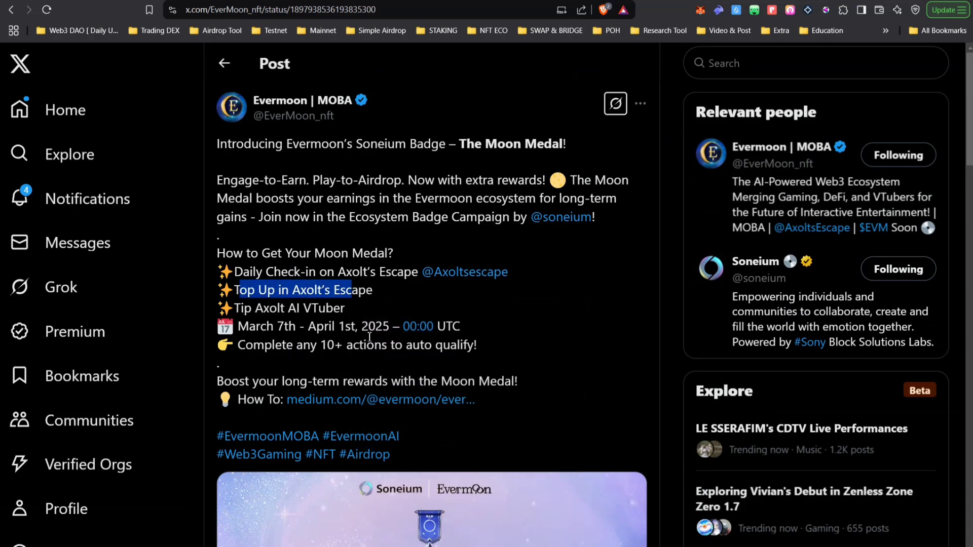
scroll(324, 335, "up", 3)
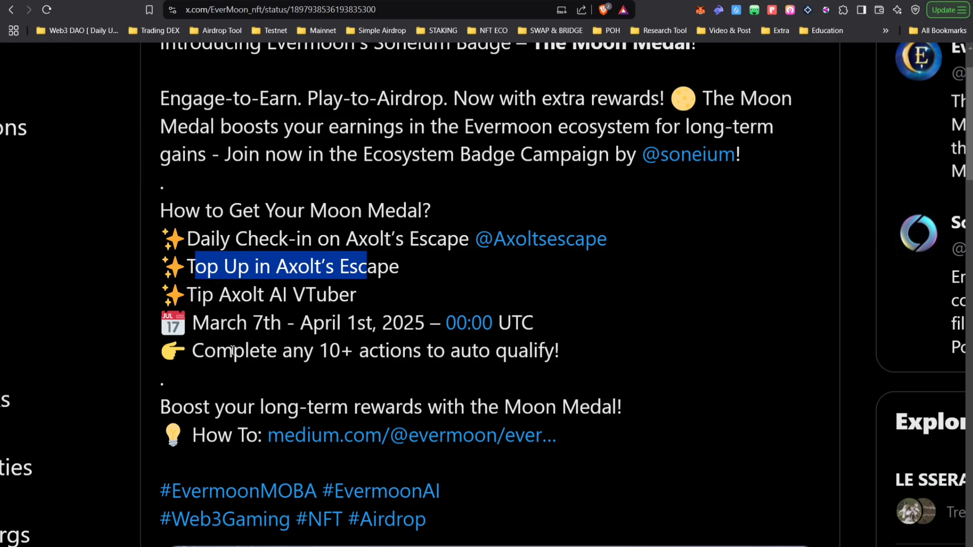
left_click_drag(588, 361, 214, 356)
scroll(184, 354, "down", 3)
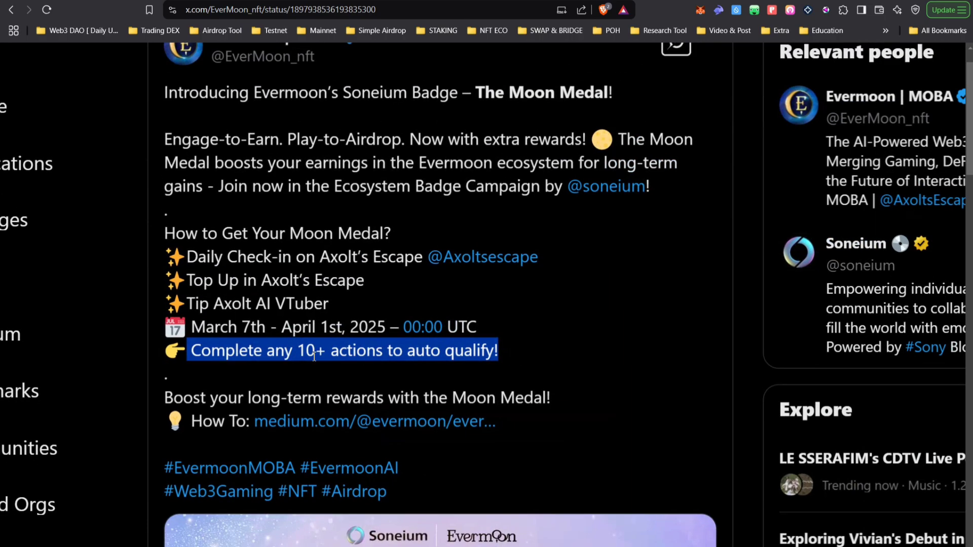
scroll(314, 357, "down", 3)
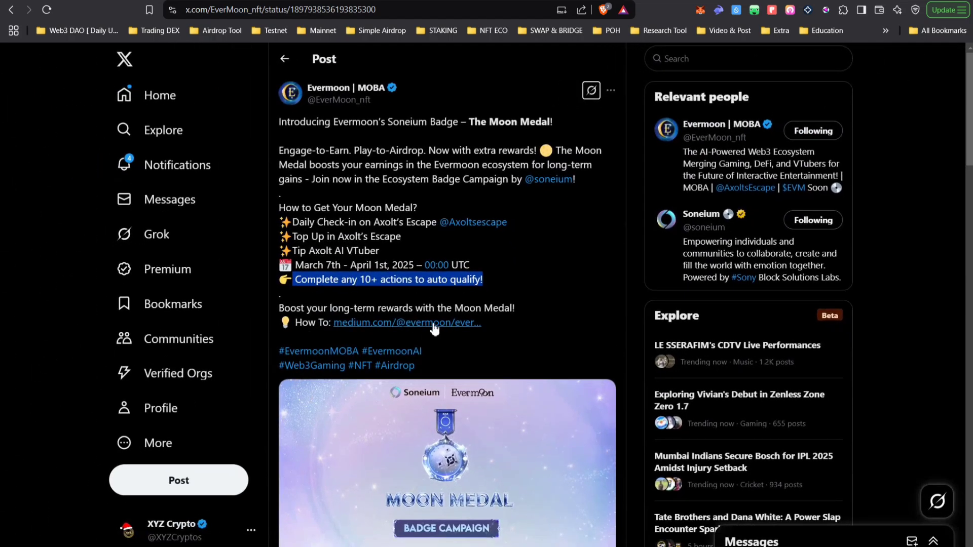
Open evermoon.games from the Evermoon profile, enter the official site and dismiss its Limited-Time tipping offer
left_click(286, 59)
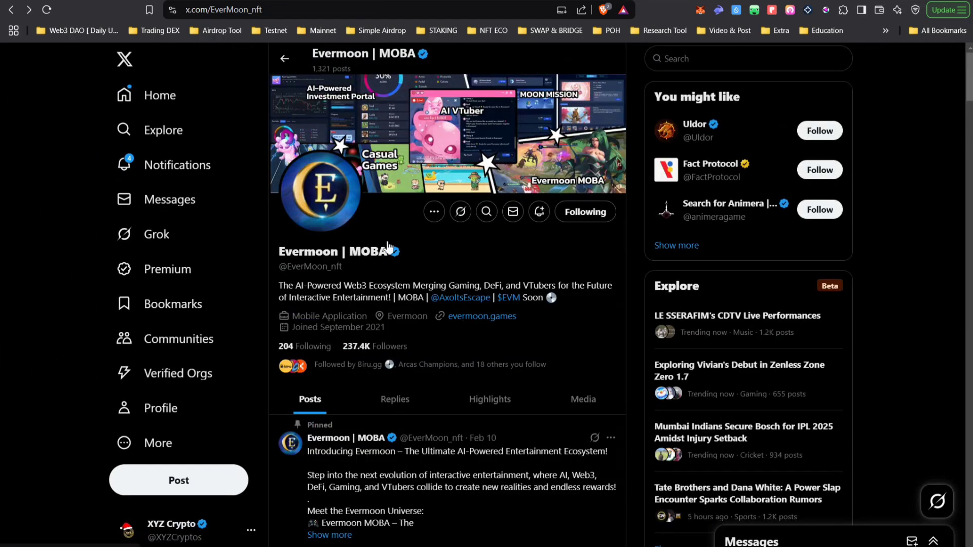
left_click(476, 318)
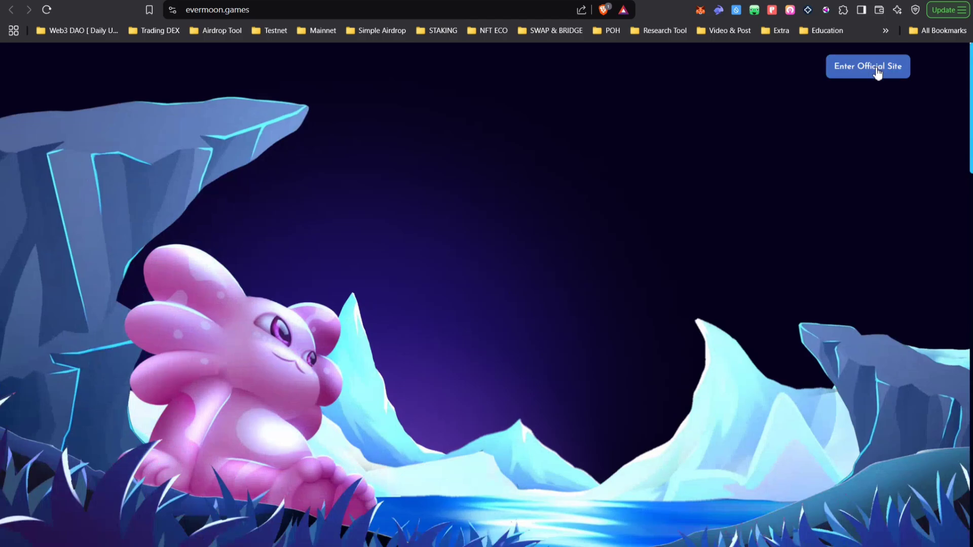
left_click(876, 68)
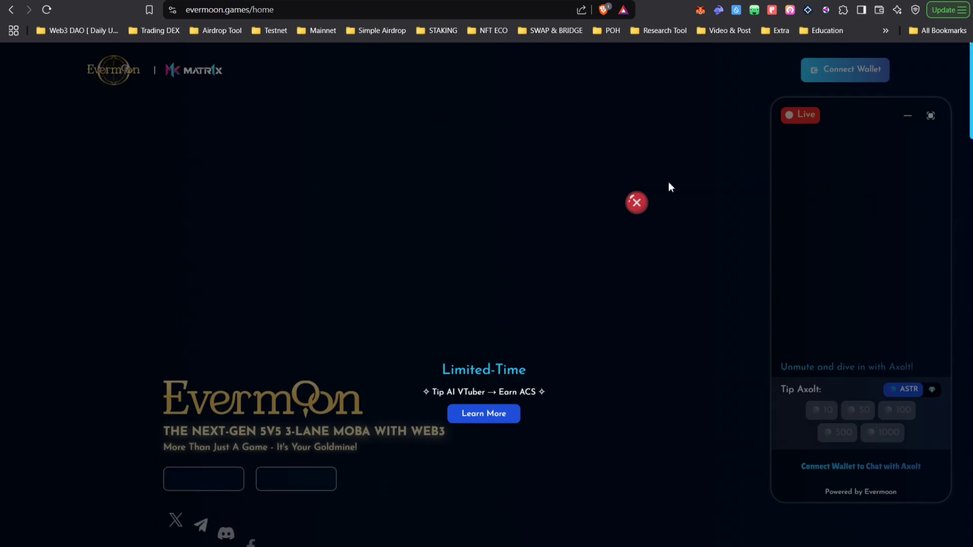
left_click(636, 201)
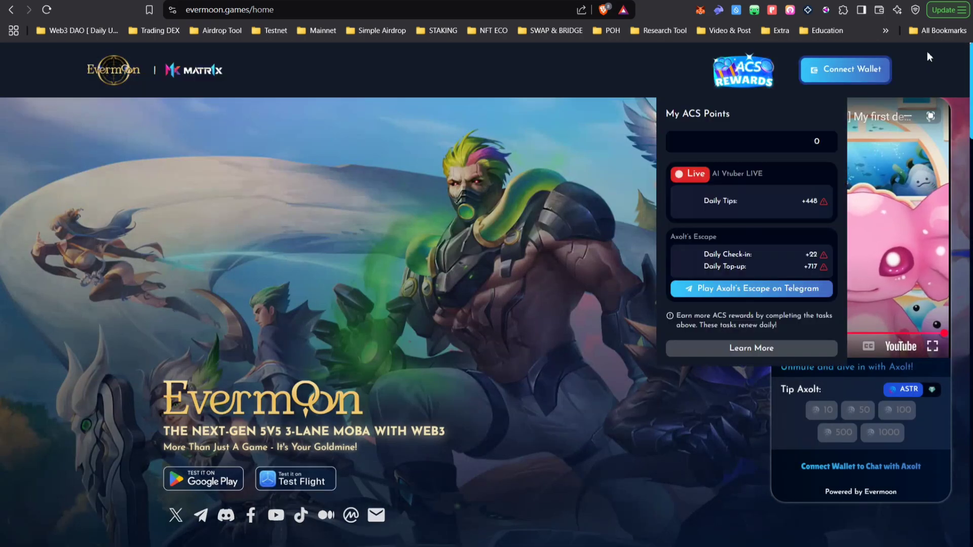
Connect the Rabby wallet to the Evermoon site and sign the login request for chatting with Axolt
left_click(855, 71)
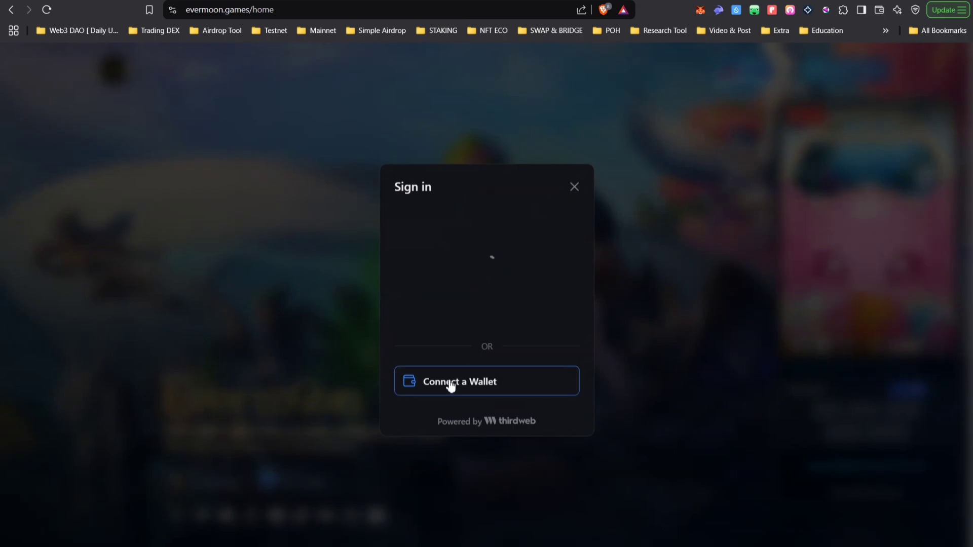
left_click(450, 387)
left_click(441, 238)
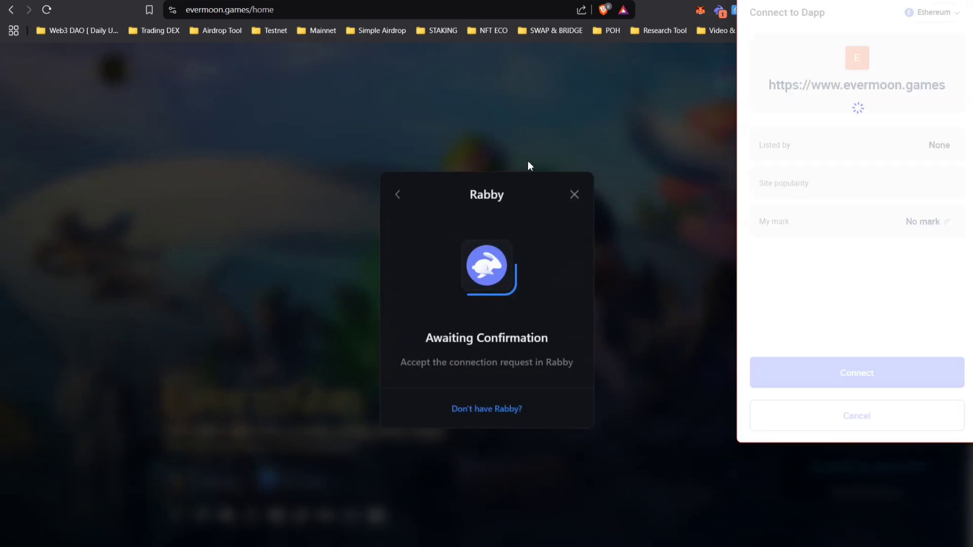
left_click(831, 376)
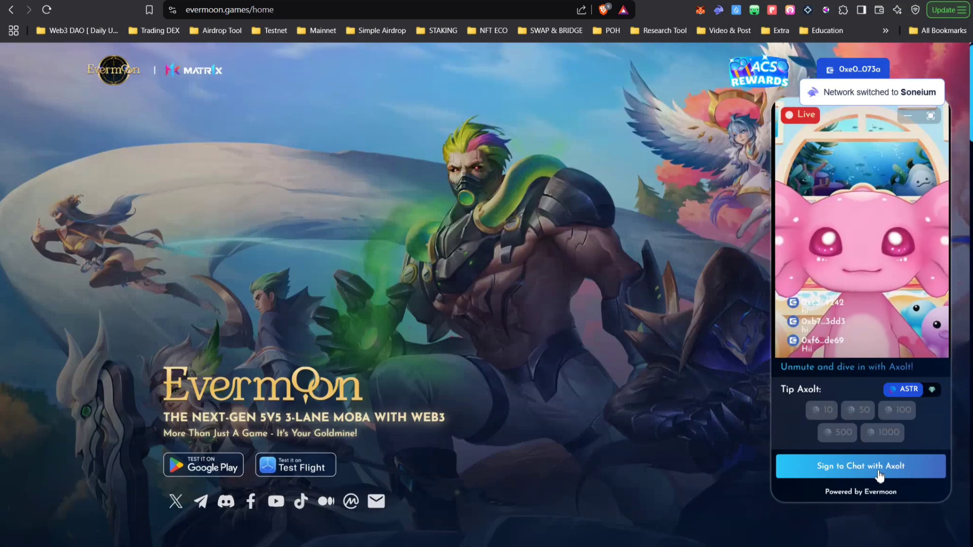
left_click(869, 474)
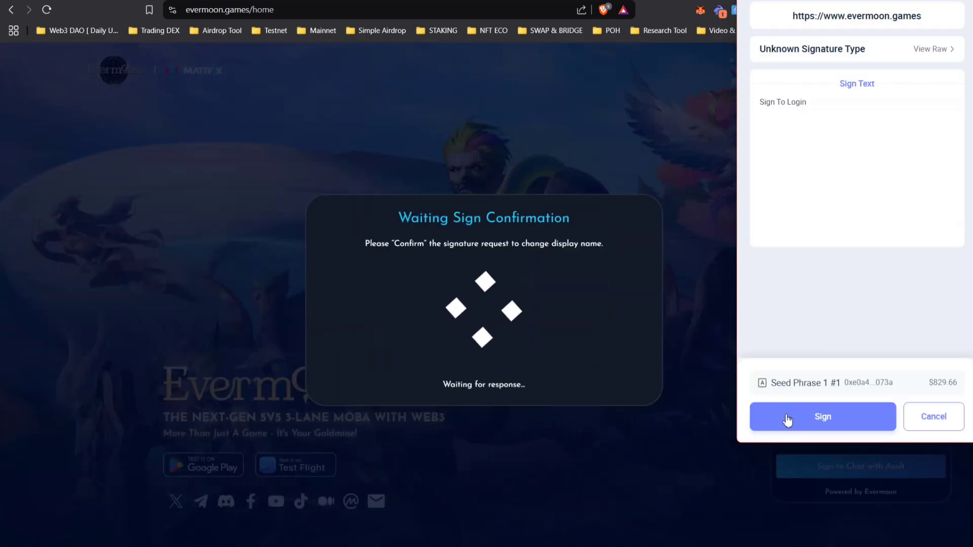
left_click(785, 414)
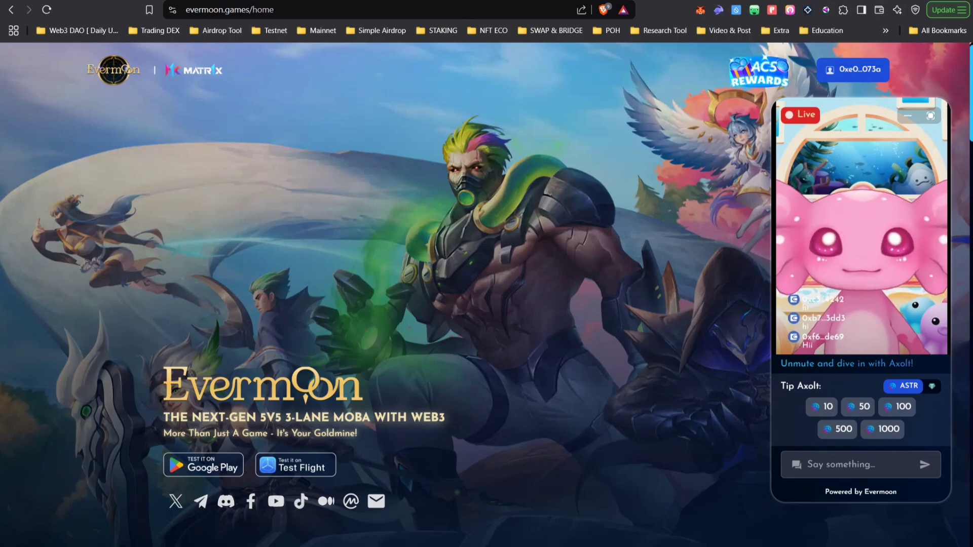
Reopen Evermoon's Moon Medal post and highlight the Axolt top-up and tipping actions and the "Complete any 10+ actions to auto qualify!" line
left_click(674, 0)
scroll(573, 336, "down", 10)
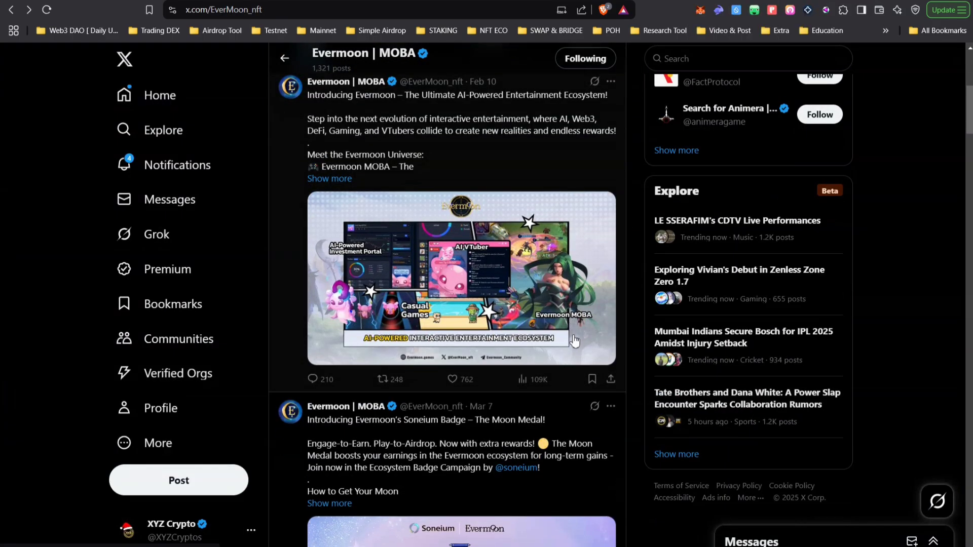
left_click(426, 262)
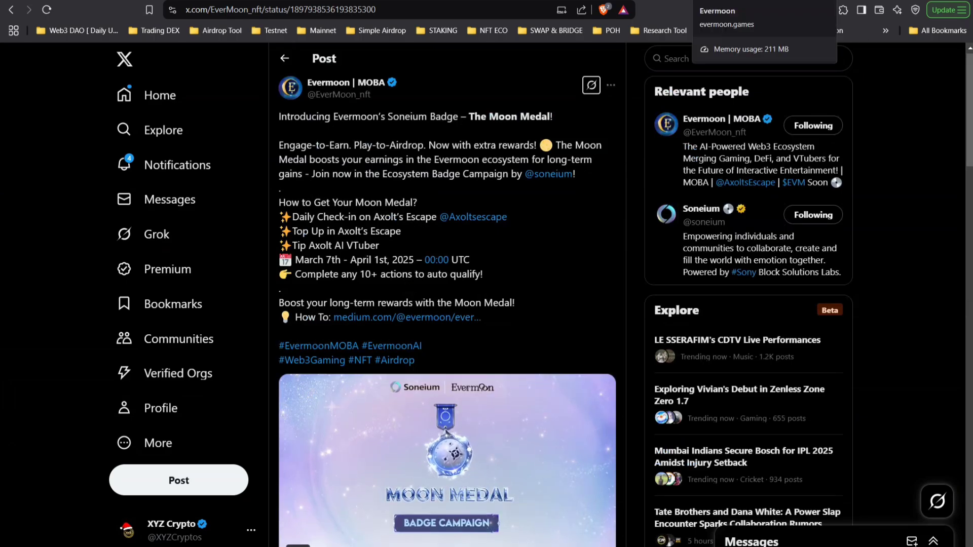
left_click(847, 1)
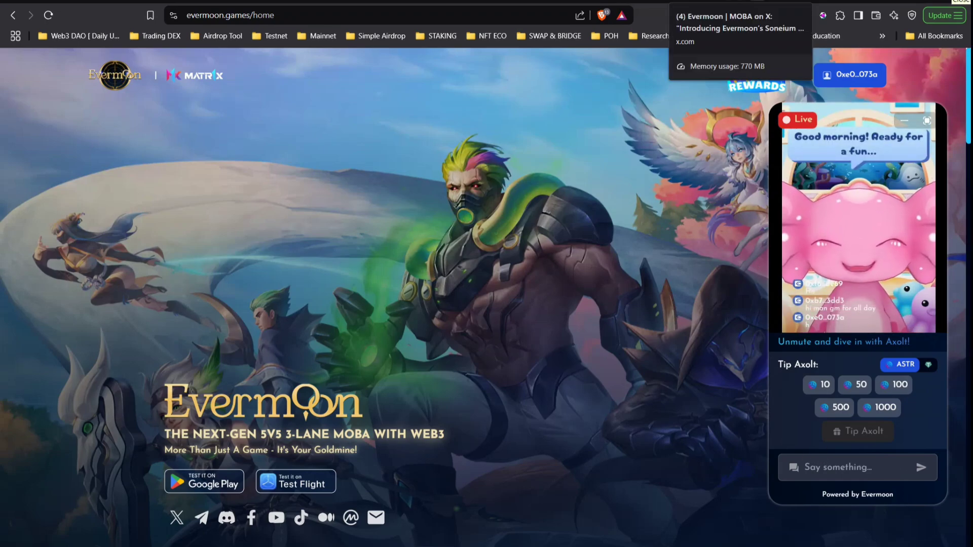
left_click(709, 1)
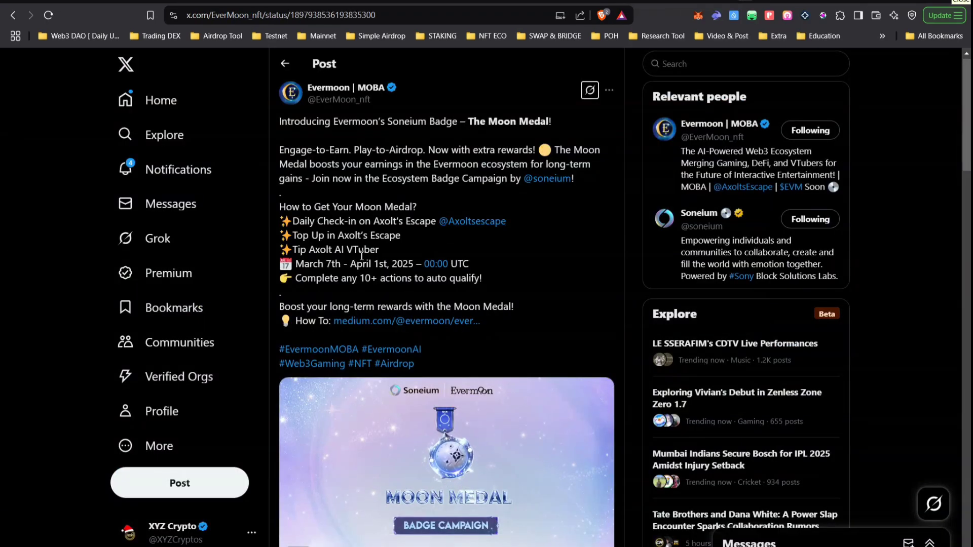
left_click_drag(390, 249, 293, 241)
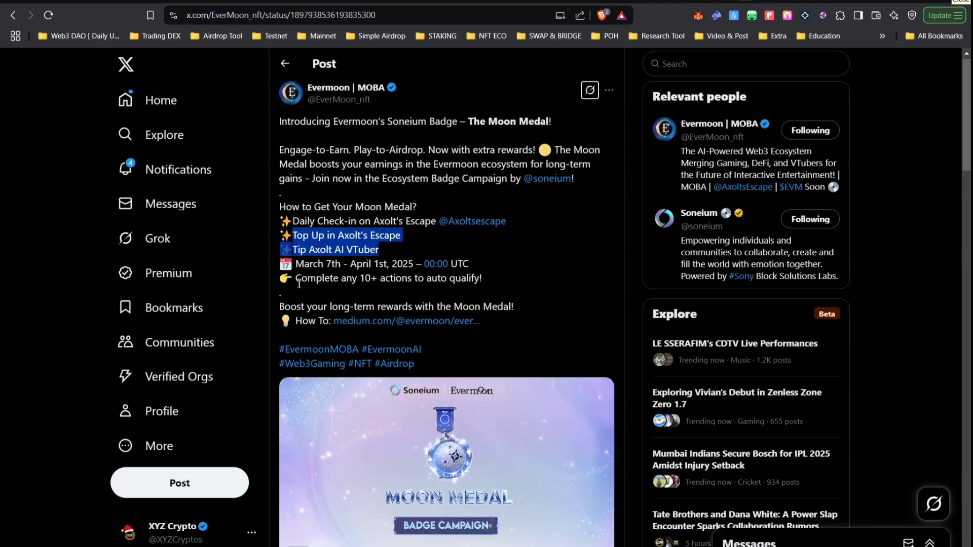
left_click_drag(299, 284, 409, 290)
Return to Soneium's "Who's in?" post, open the Mithraeum profile from it and open its March 7 Soneium Ecosystem Badge post
key("alt+Left")
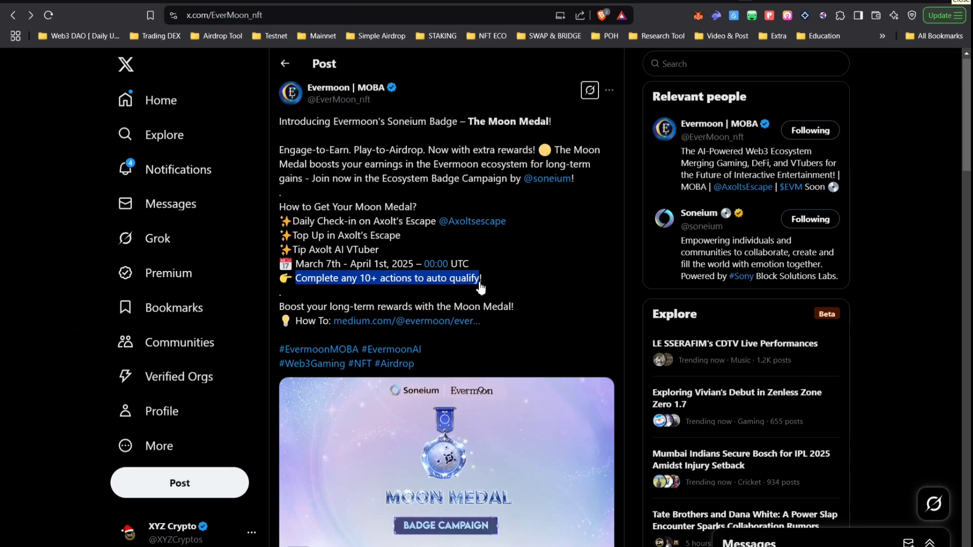
key("alt+Right")
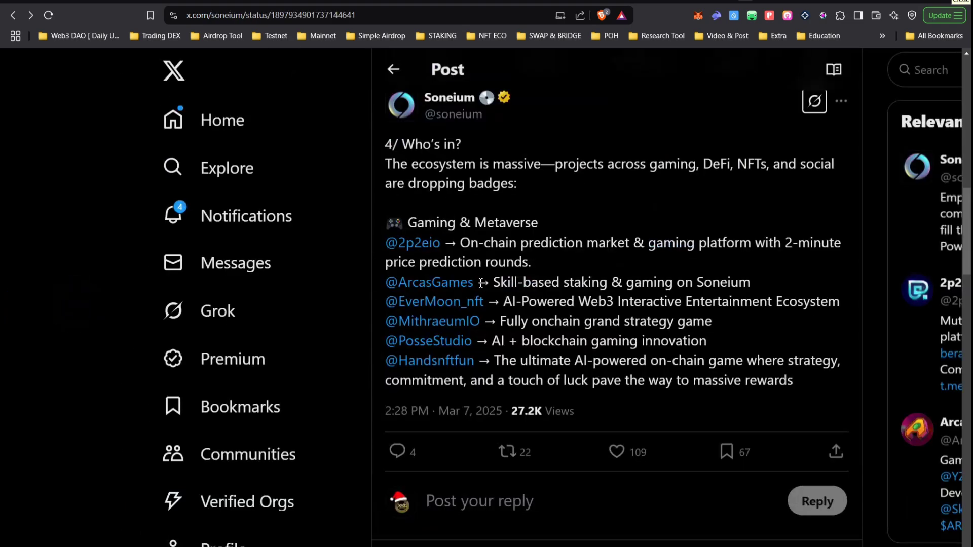
left_click(447, 324)
scroll(447, 329, "down", 6)
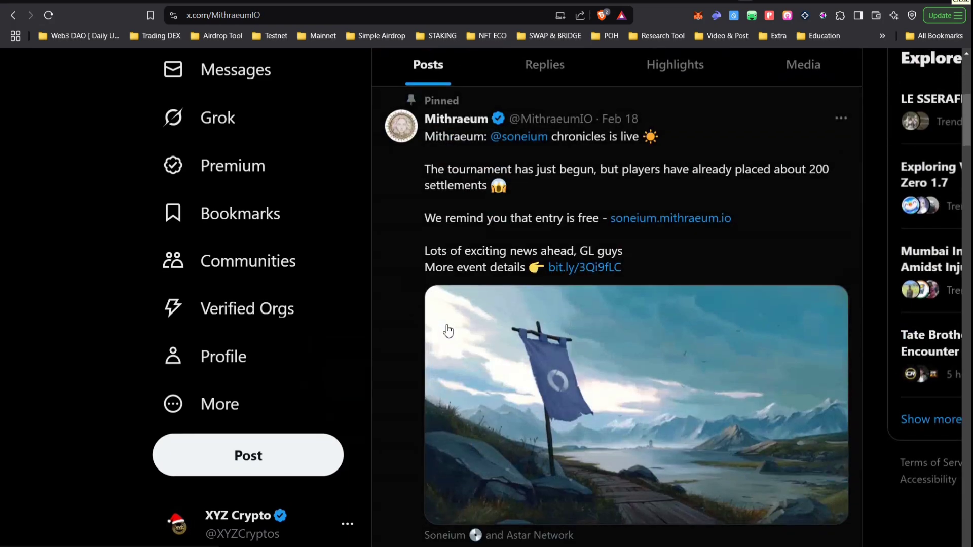
key("ctrl+minus")
left_click(448, 330)
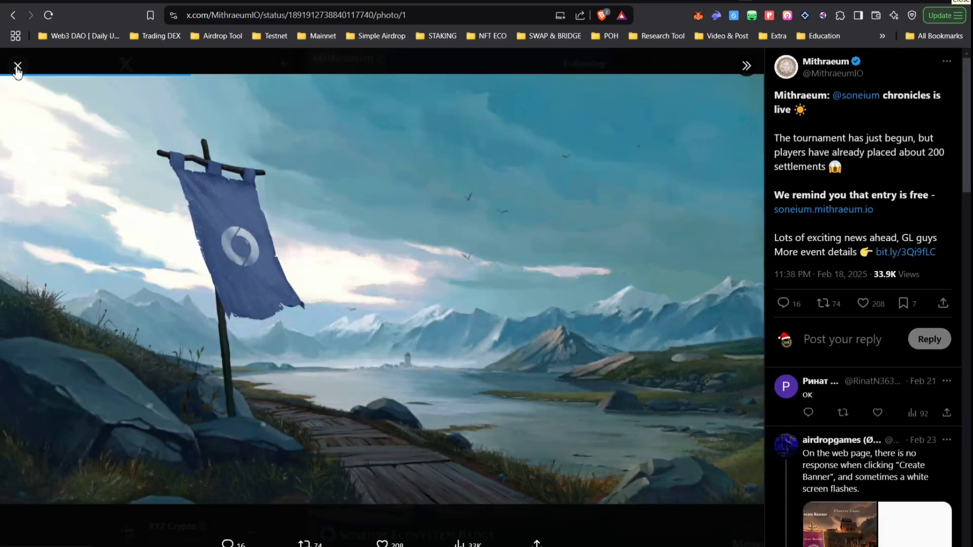
left_click(15, 65)
scroll(416, 280, "down", 10)
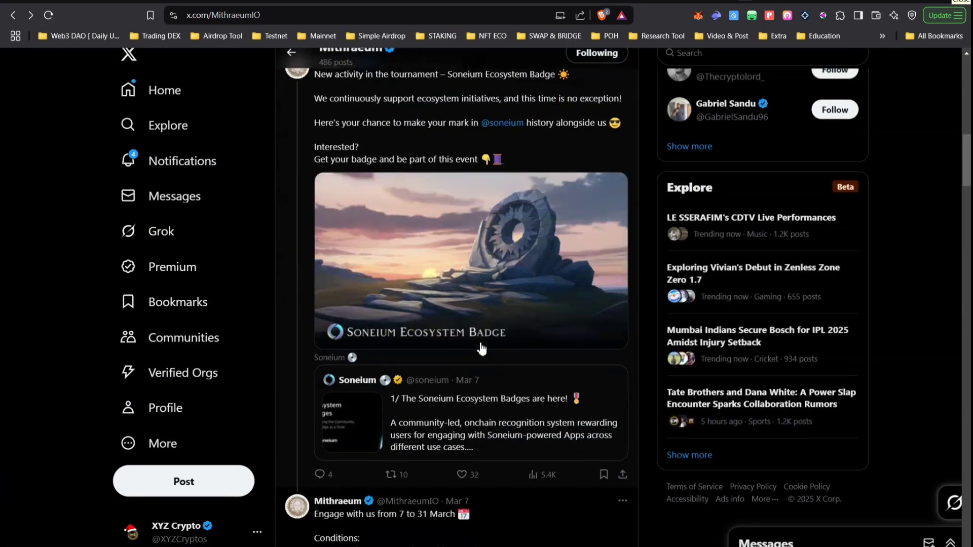
scroll(415, 255, "up", 5)
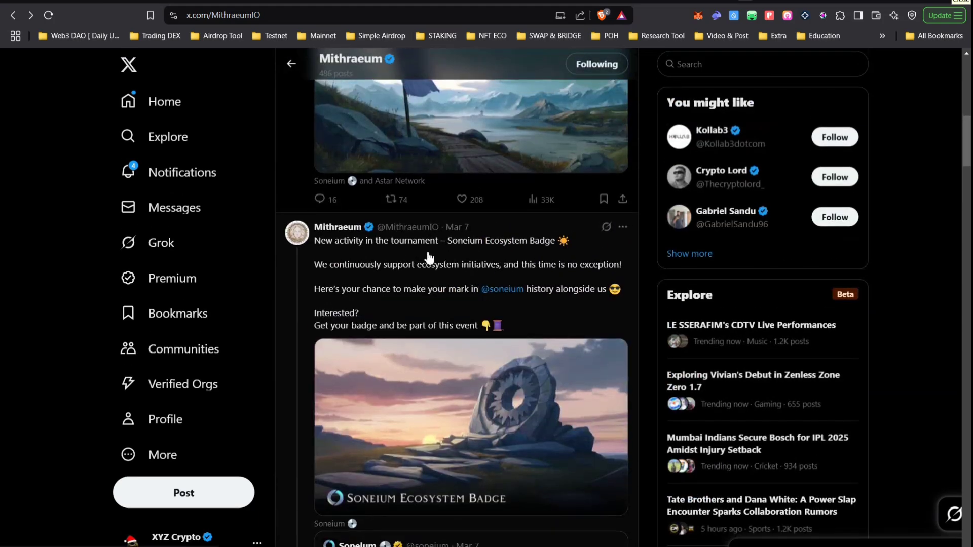
left_click(415, 255)
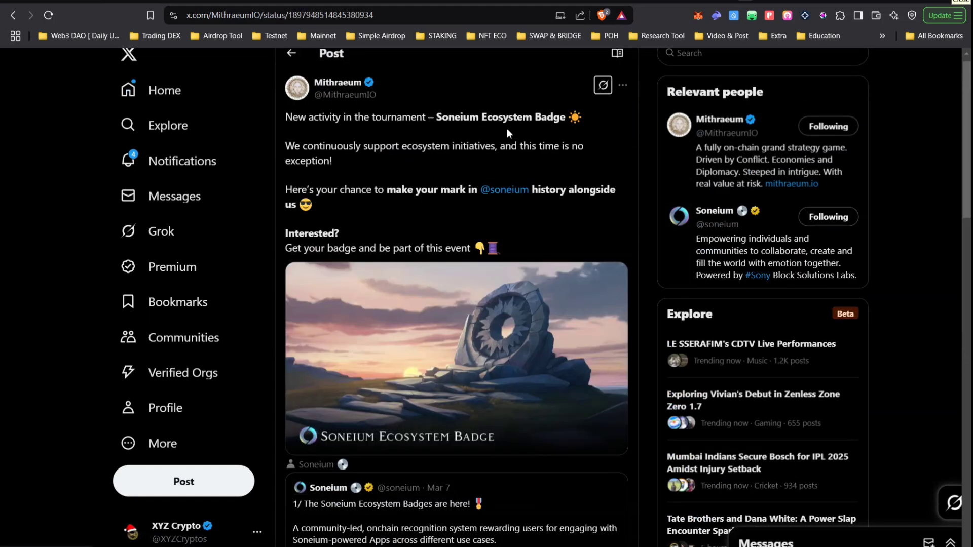
Highlight the badge conditions in Mithraeum's March 7 thread and open the soneium.mithraeum.io link
scroll(433, 308, "down", 10)
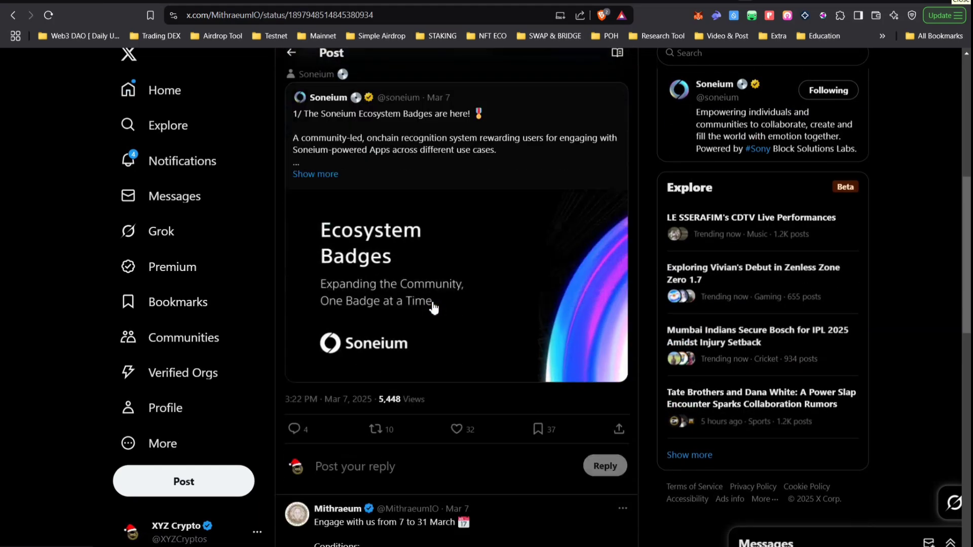
scroll(397, 235, "up", 4)
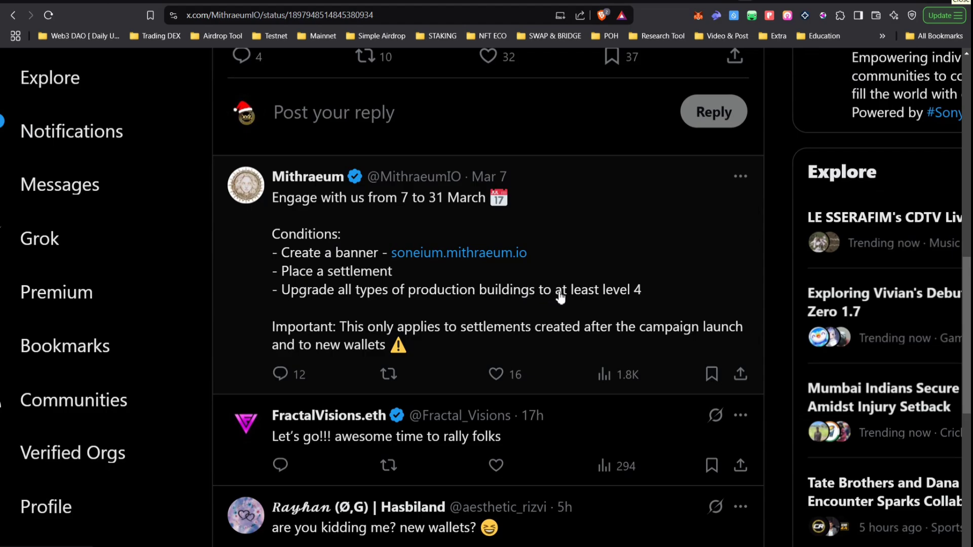
left_click_drag(652, 302, 268, 244)
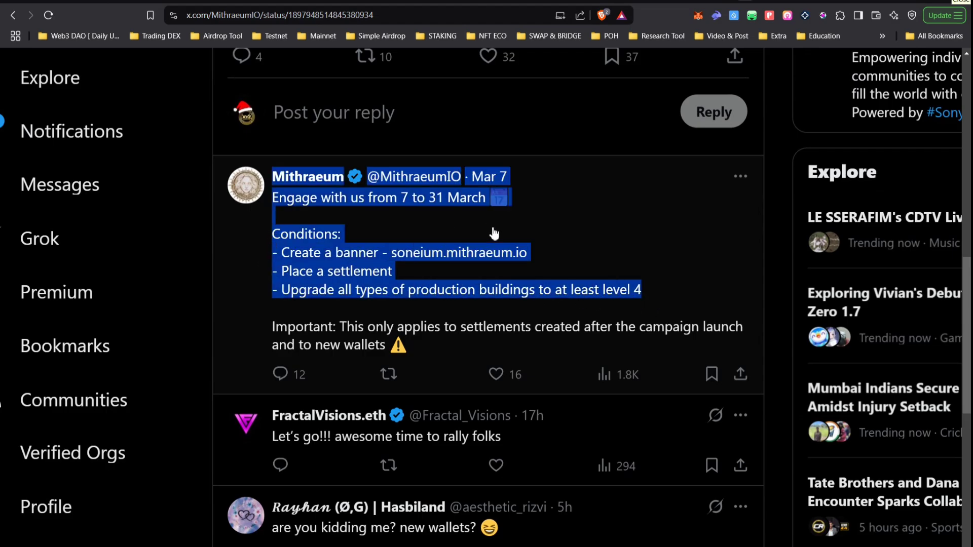
left_click(617, 201)
left_click(456, 254)
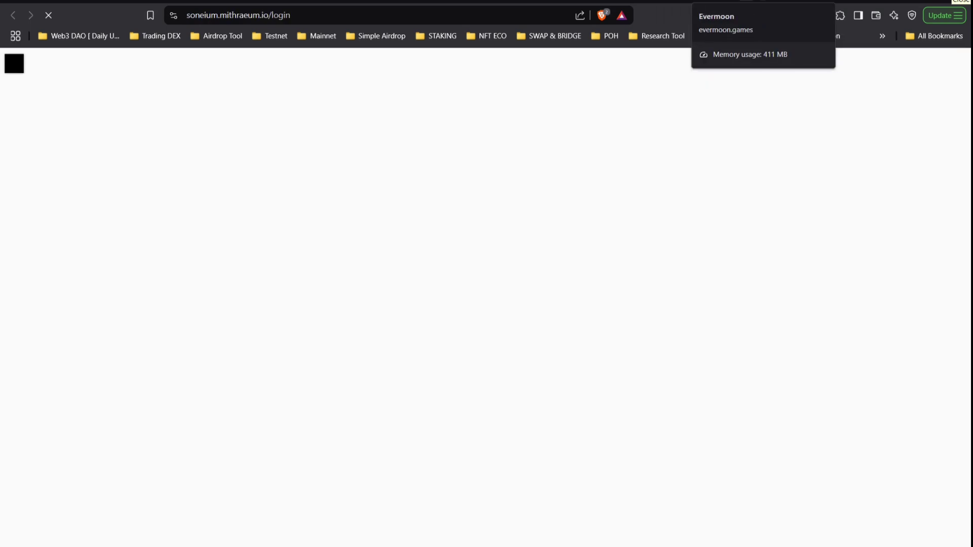
left_click(712, 1)
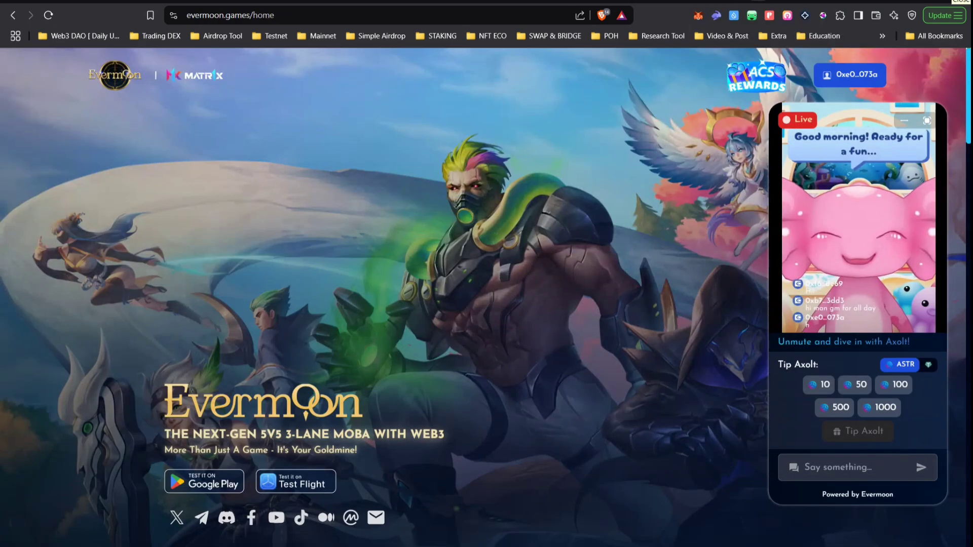
left_click(654, 0)
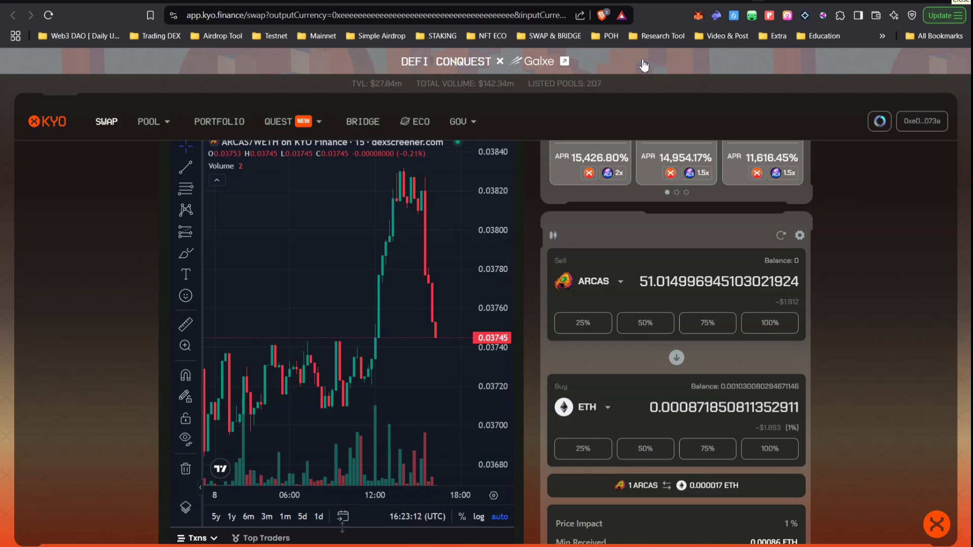
left_click(758, 0)
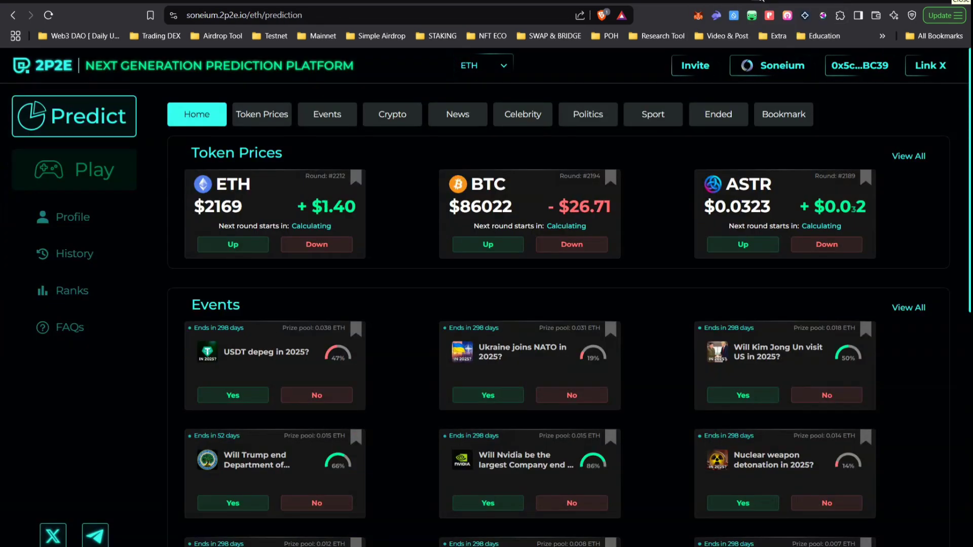
left_click(759, 1)
left_click(740, 1)
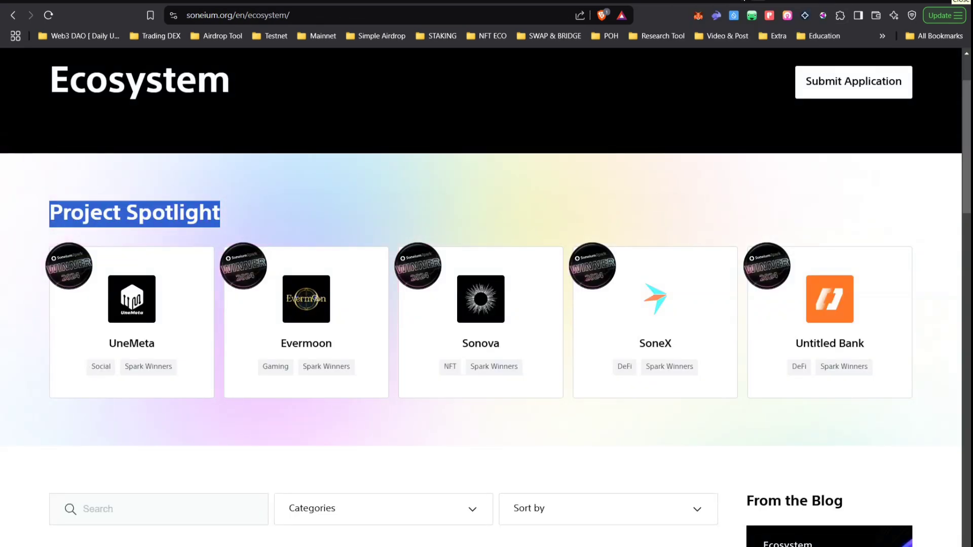
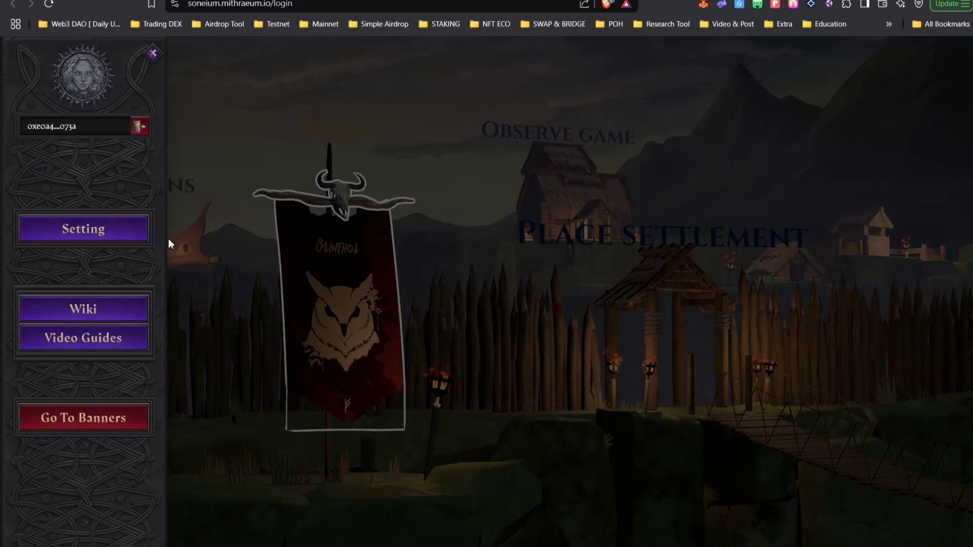
Open Mithraeum's banner management and start a settlement purchase with the Glinthol banner
left_click(51, 418)
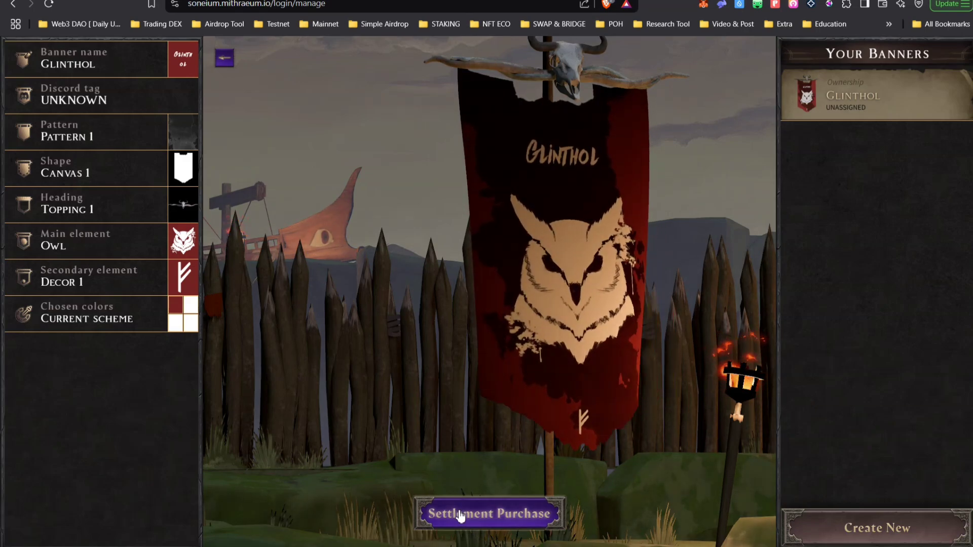
left_click(459, 515)
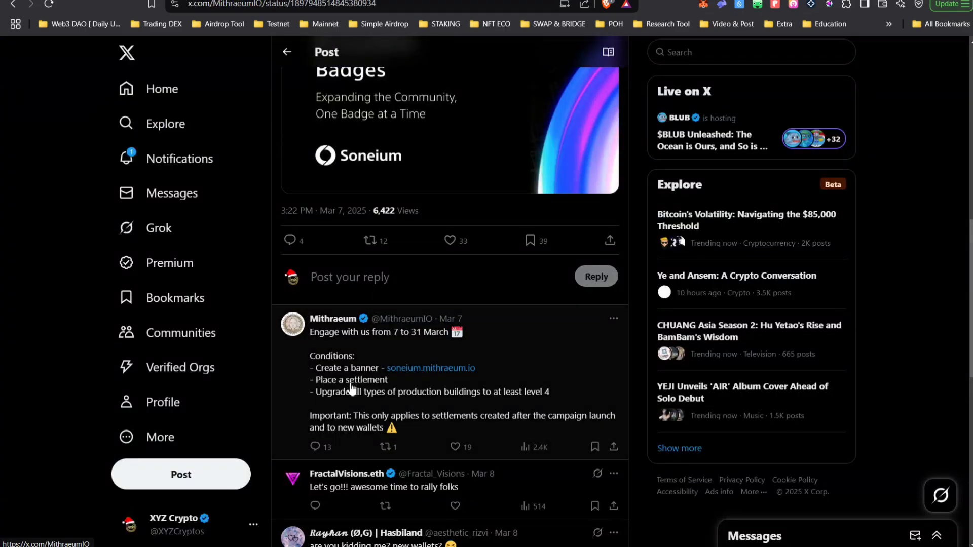
Highlight the banner, settlement and production building conditions in Mithraeum's March 7 reply on X
scroll(352, 388, "down", 1)
left_click_drag(308, 338, 460, 345)
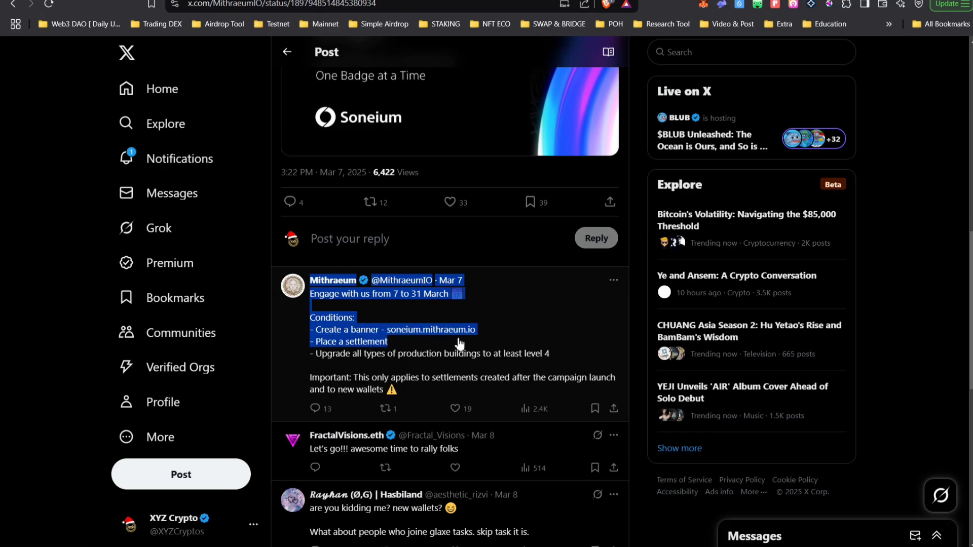
left_click(311, 347)
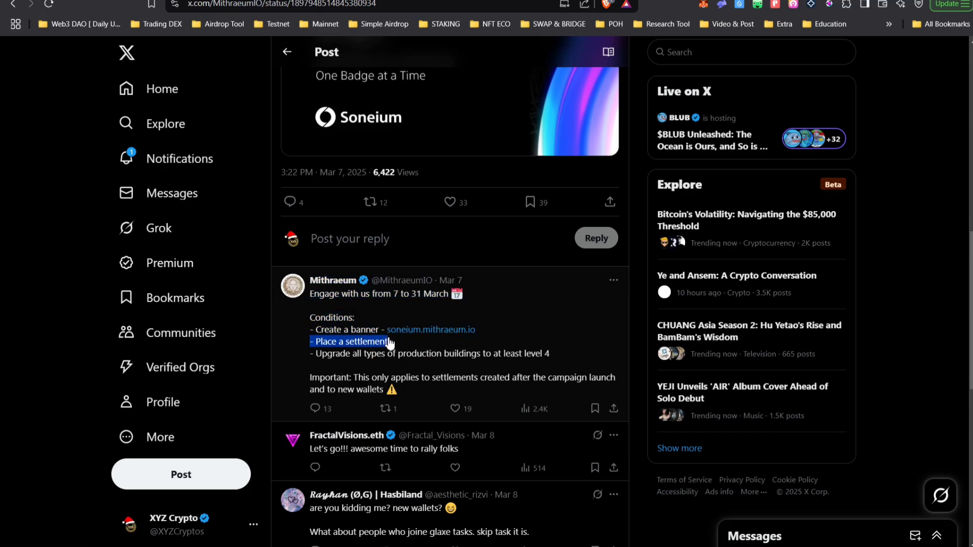
left_click_drag(306, 360, 340, 360)
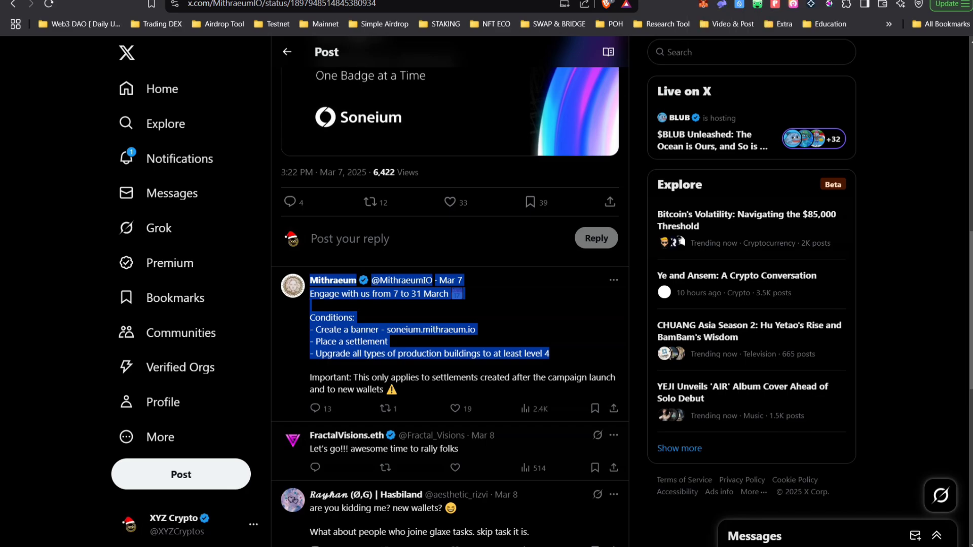
Return to Mithraeum's settlement creation map, dismiss the Alpha notice and open the ongoing "Battle against the cultists" quest
left_click(244, 0)
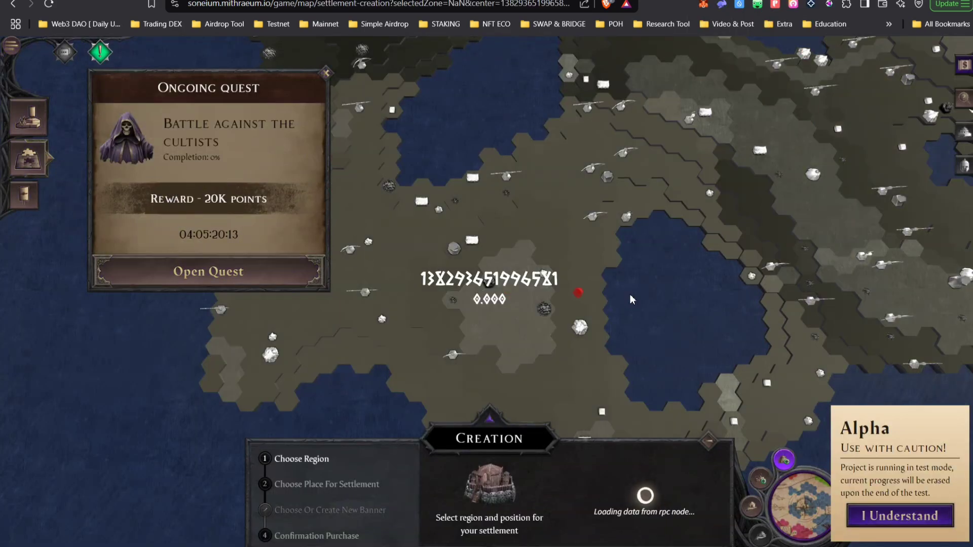
left_click(937, 516)
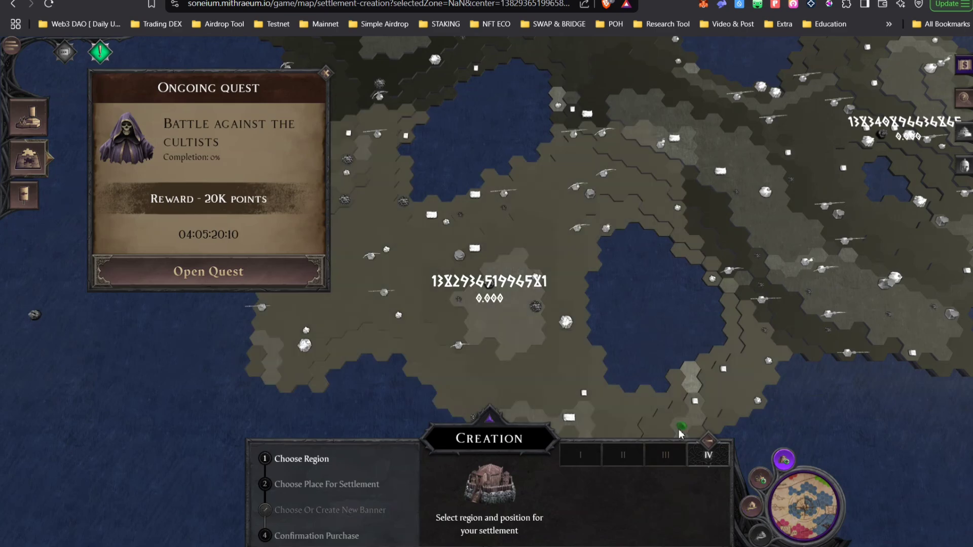
scroll(725, 462, "up", 5)
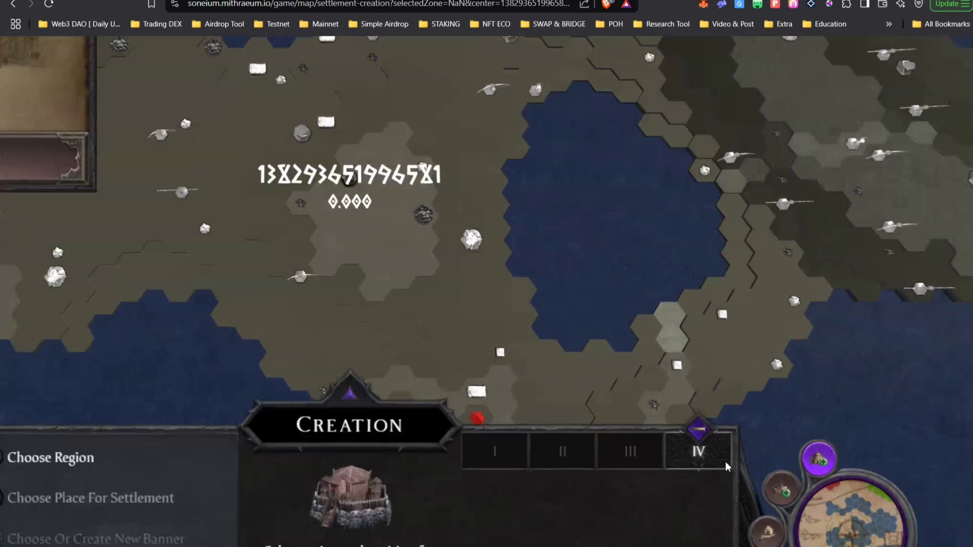
scroll(689, 494, "down", 3)
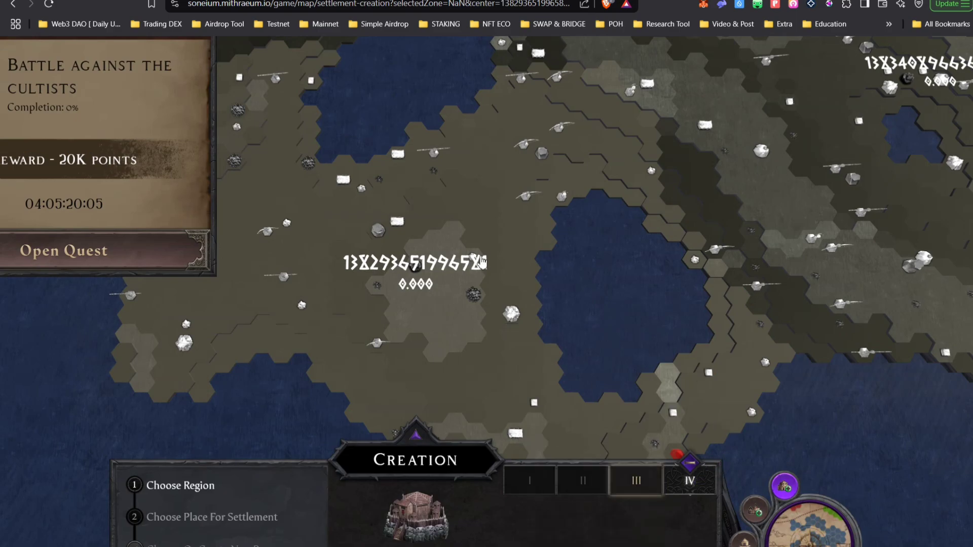
left_click(383, 290)
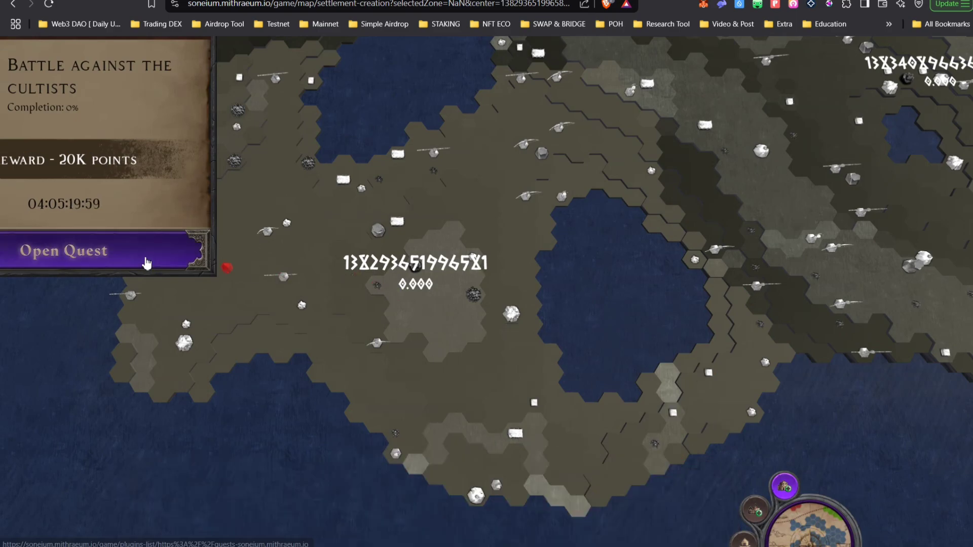
left_click(147, 262)
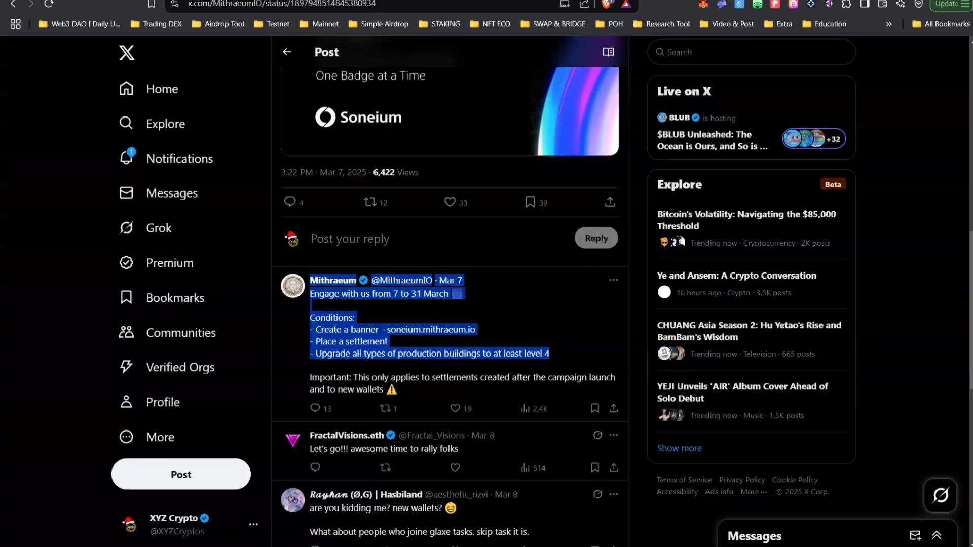
Go back from Mithraeum's badge thread on X to Soneium's "Who's in?" post
scroll(408, 282, "down", 1)
mouse_move(409, 282)
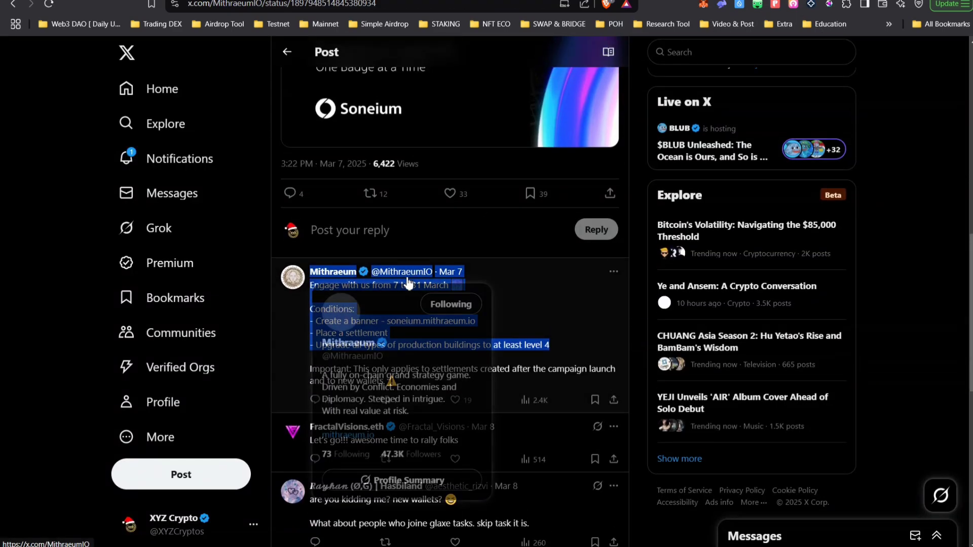
scroll(570, 290, "left", 5)
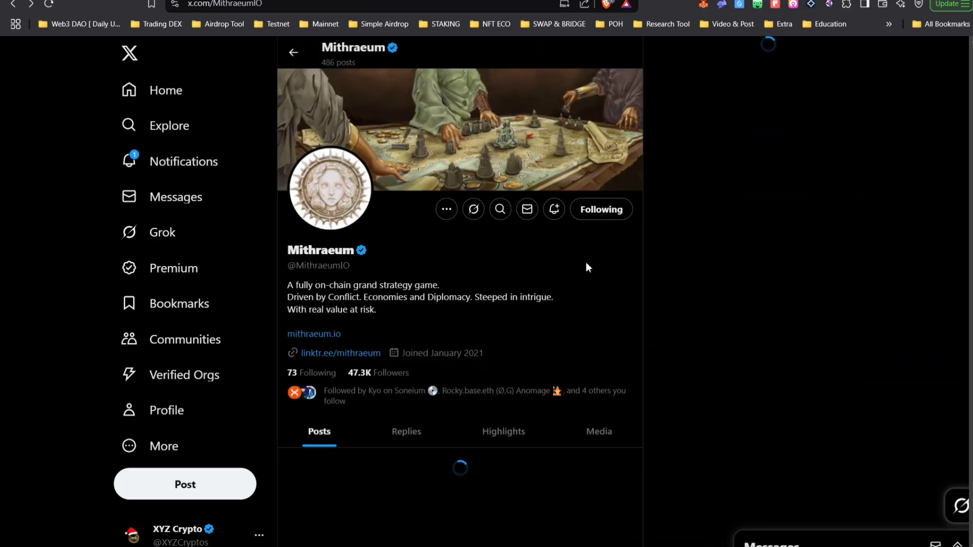
scroll(479, 297, "left", 5)
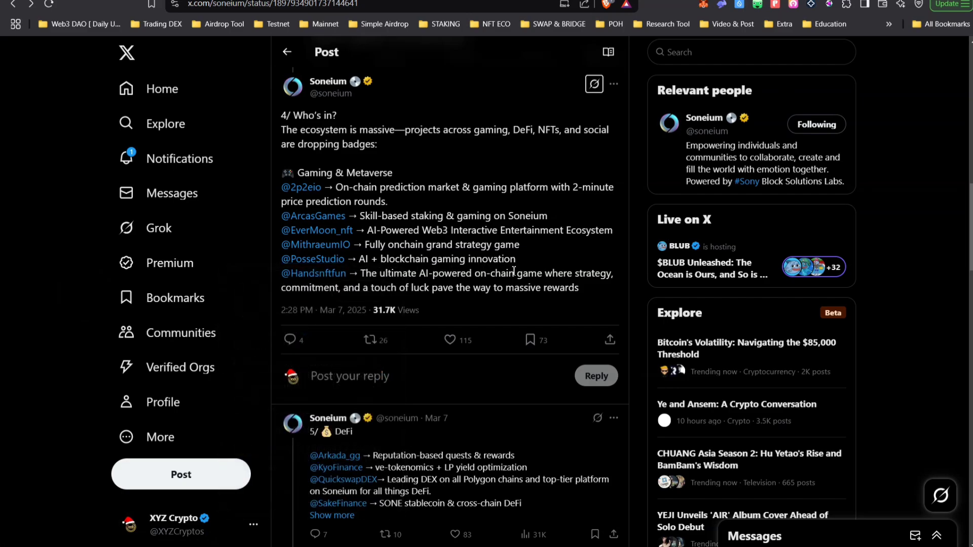
Open Posse Studios' profile from Soneium's "Who's in?" post and examine the eligibility condition in its "trip into glory!" badge post
left_click(311, 259)
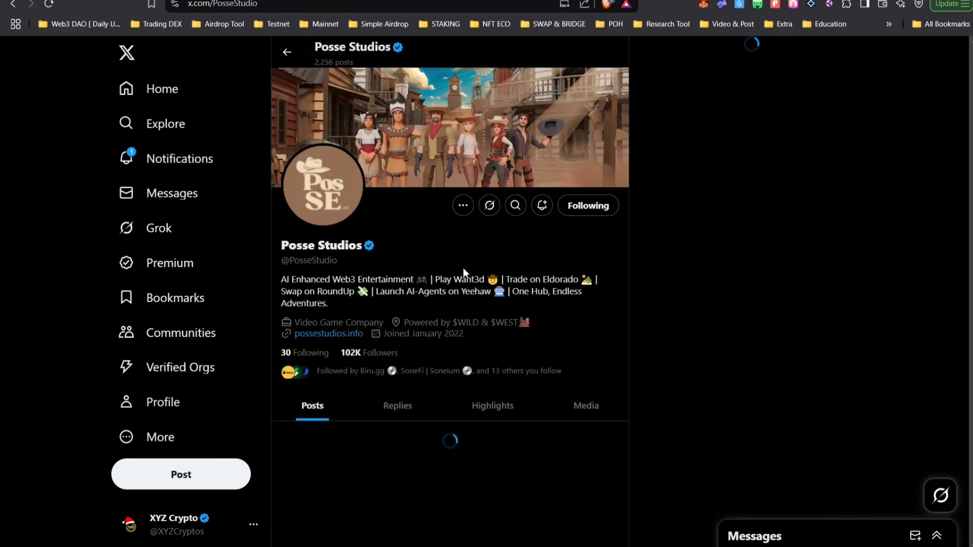
scroll(548, 263, "down", 4)
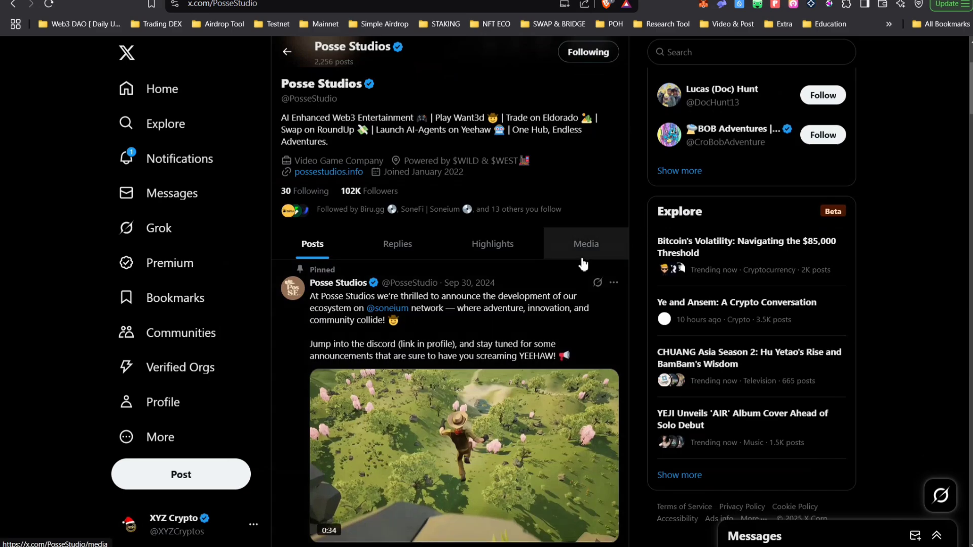
scroll(506, 263, "down", 5)
scroll(461, 285, "down", 6)
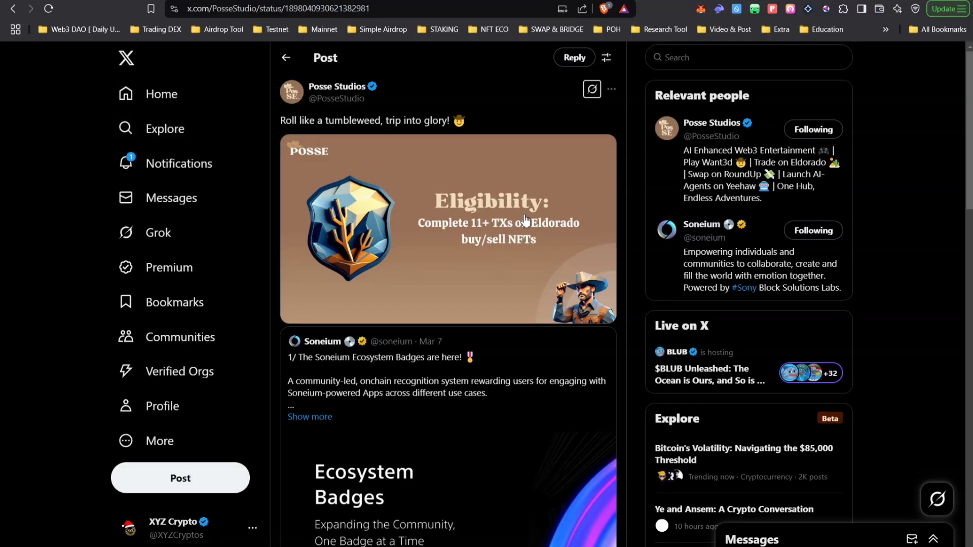
scroll(525, 222, "up", 3)
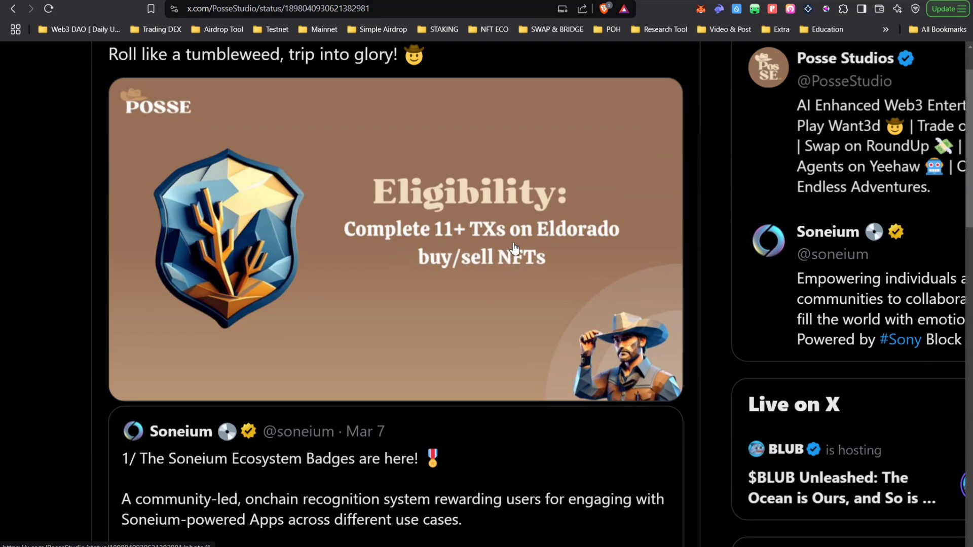
scroll(586, 273, "down", 3)
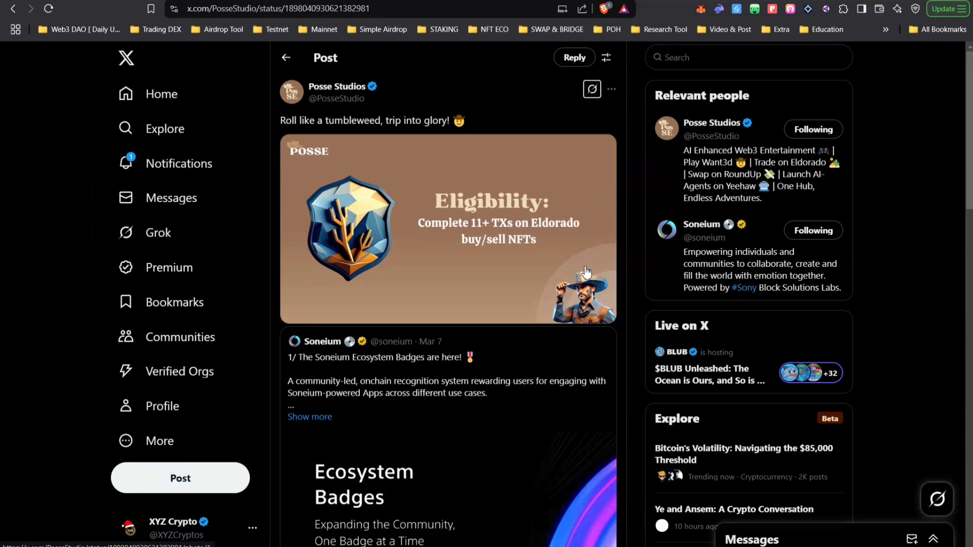
Go to the Posse Marketplace through the website linked on Posse Studios' profile and start logging in with Rabby Wallet
left_click(284, 65)
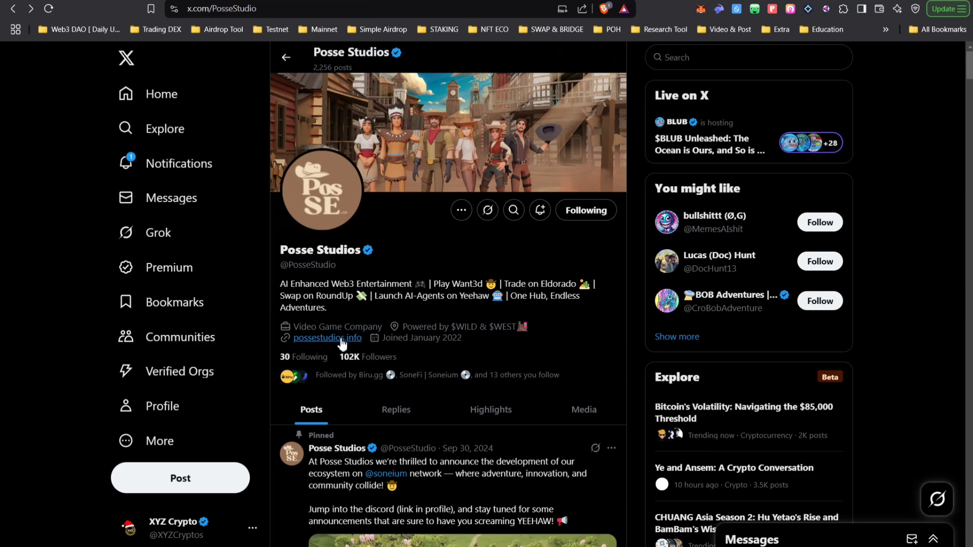
left_click(340, 339)
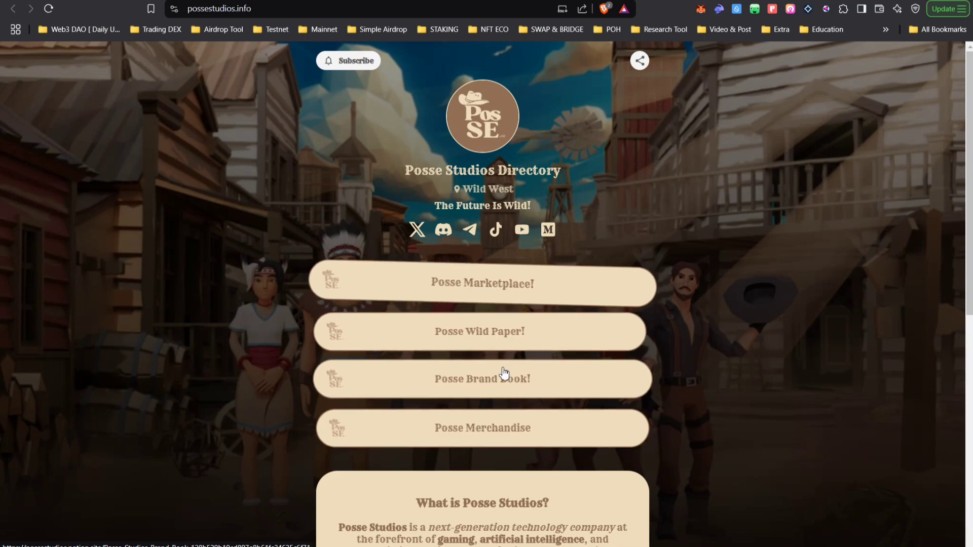
left_click(458, 287)
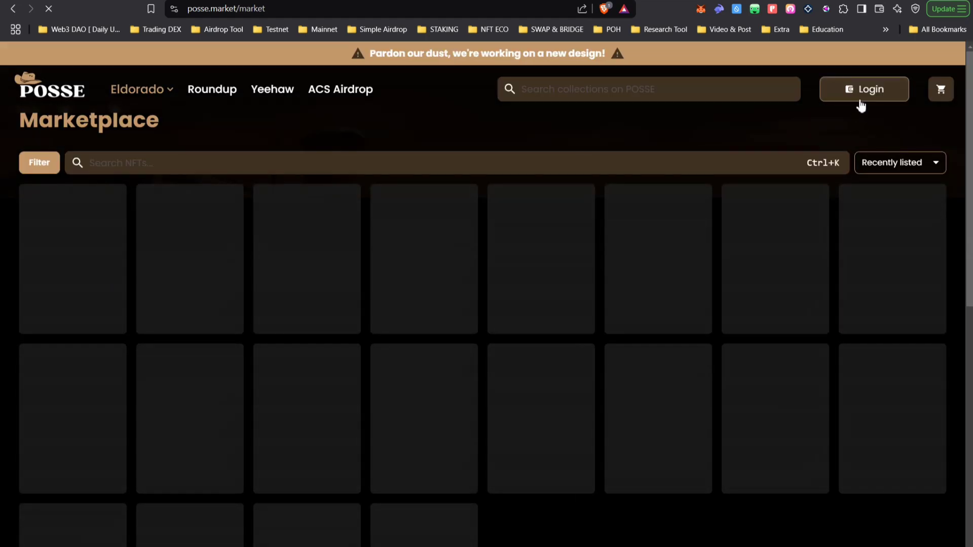
left_click(861, 100)
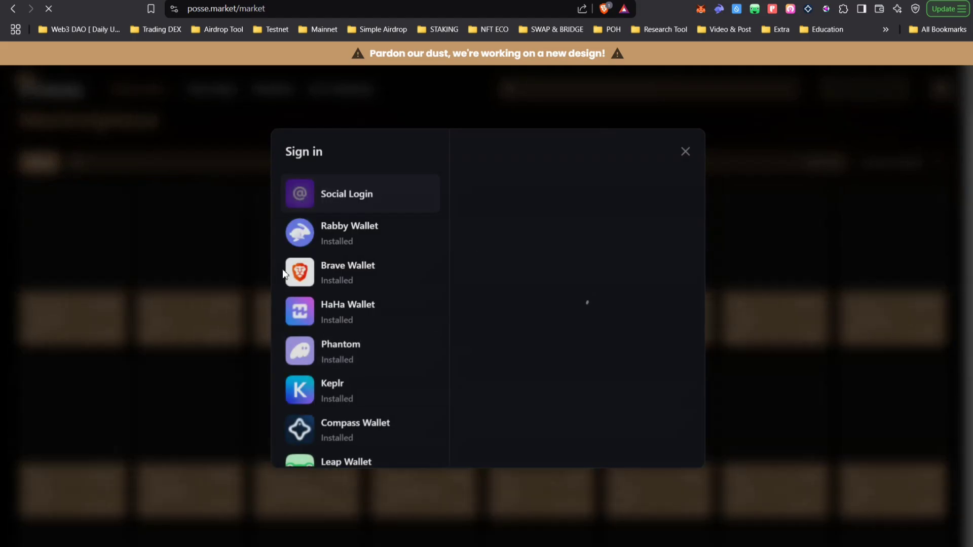
left_click(321, 235)
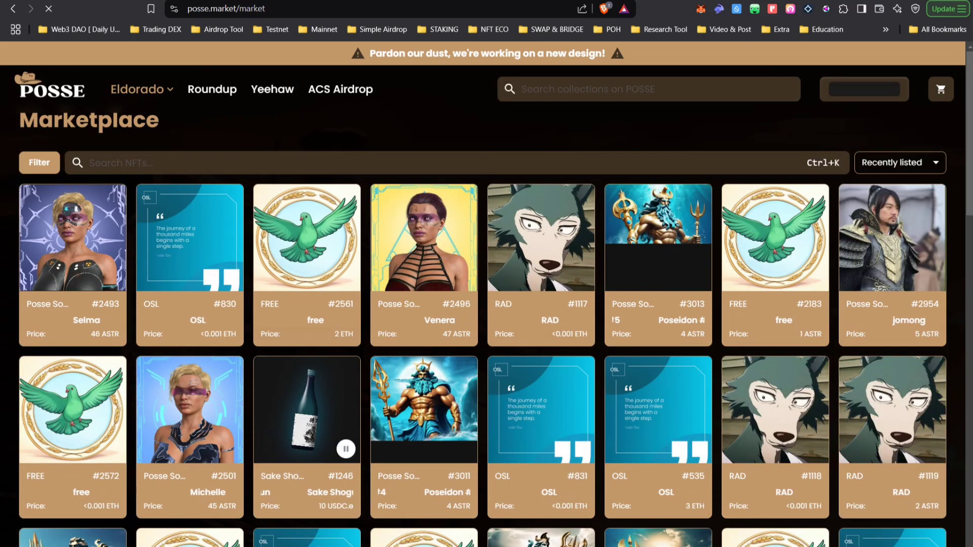
Recheck the Eldorado transaction condition in Posse Studios' March 7 post on X and return to the Posse Marketplace
left_click(244, 1)
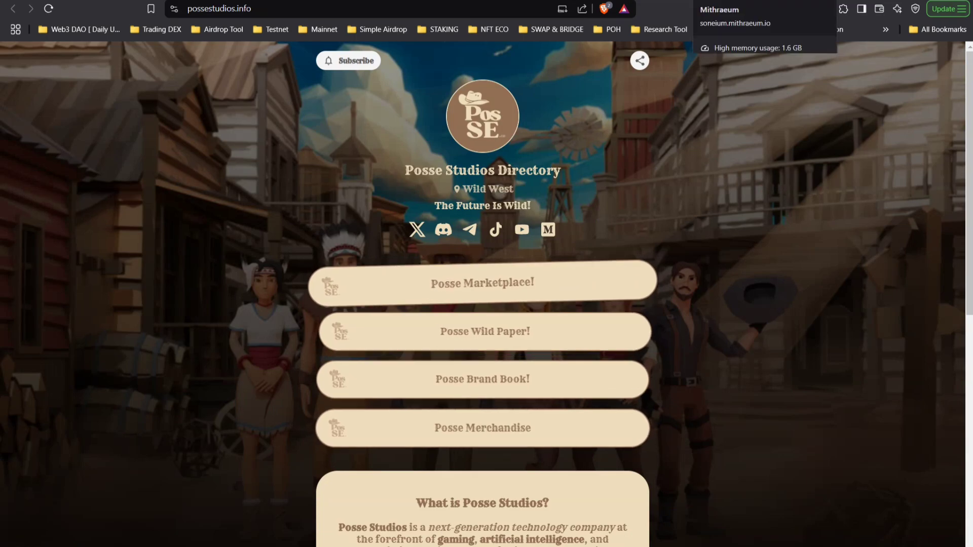
left_click(709, 1)
scroll(430, 287, "down", 15)
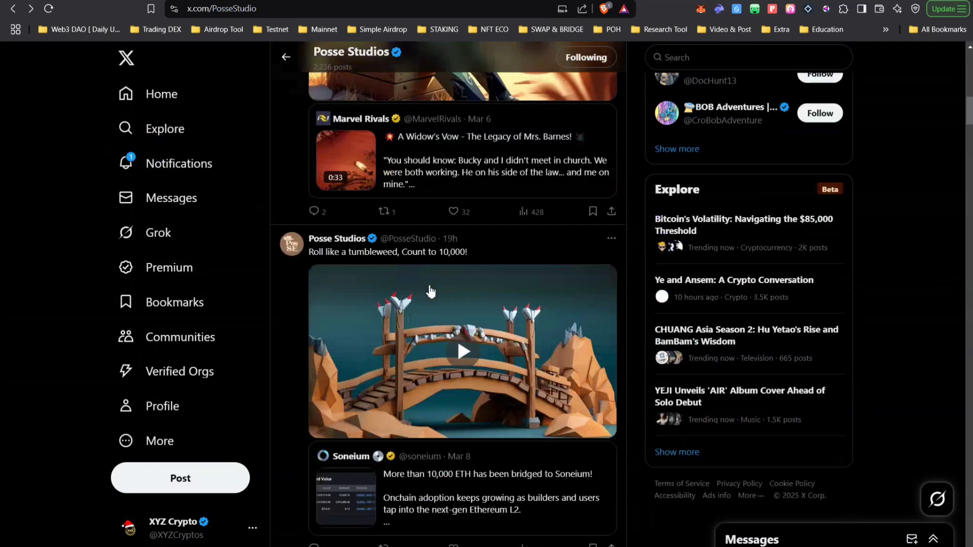
scroll(430, 291, "down", 20)
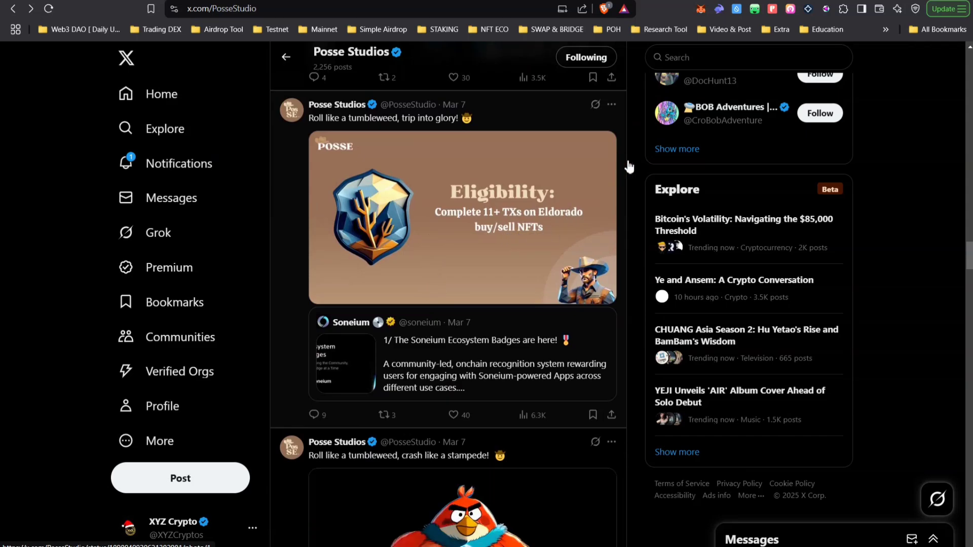
left_click(755, 1)
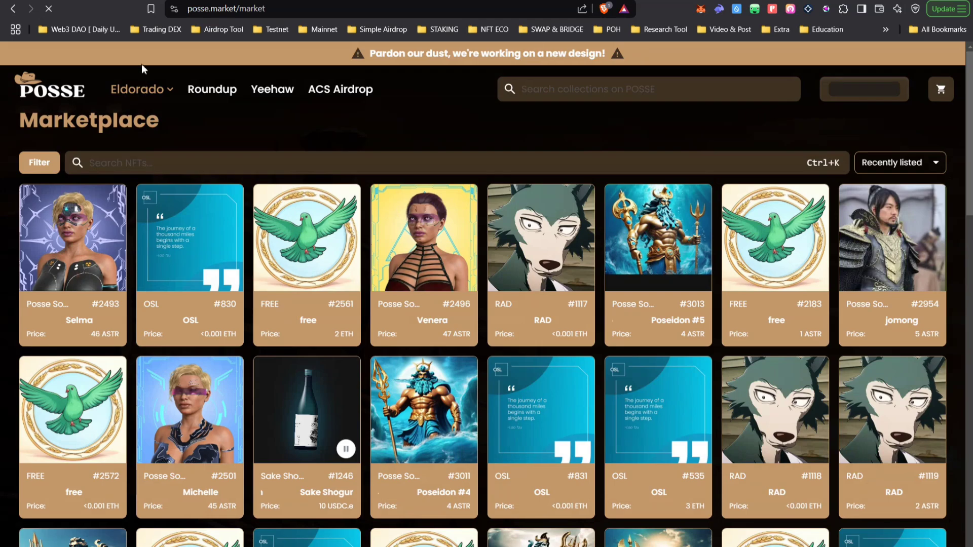
Sign and confirm the posse.market login request in the wallet
mouse_move(146, 94)
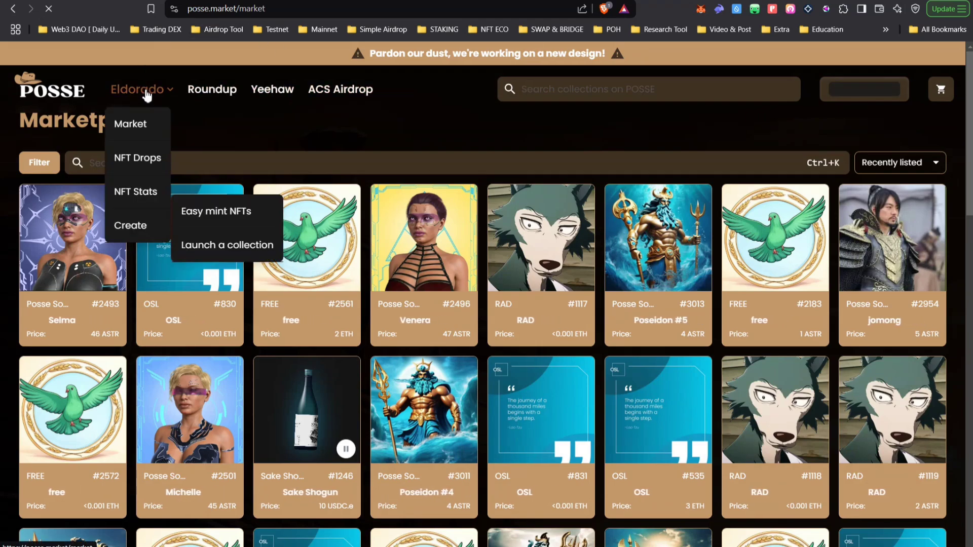
scroll(139, 101, "up", 5)
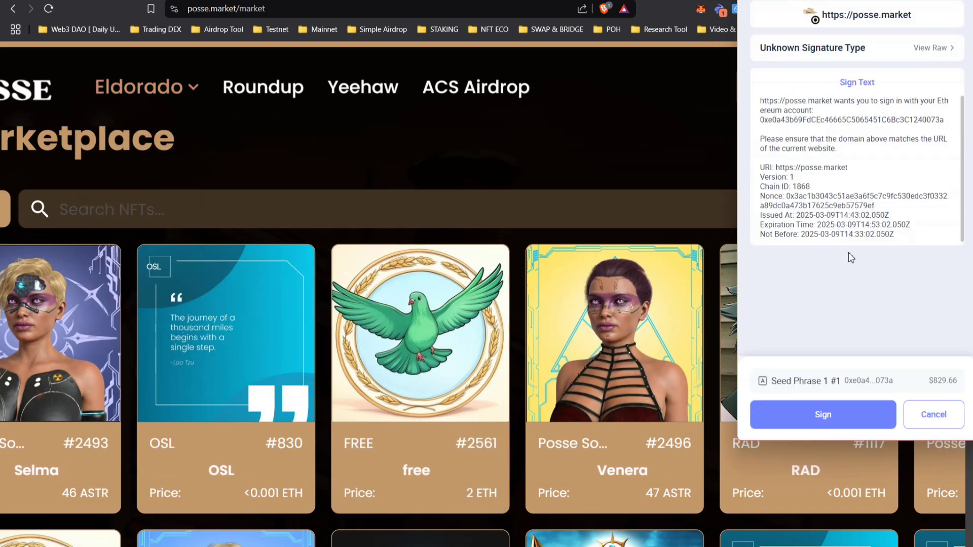
left_click(833, 427)
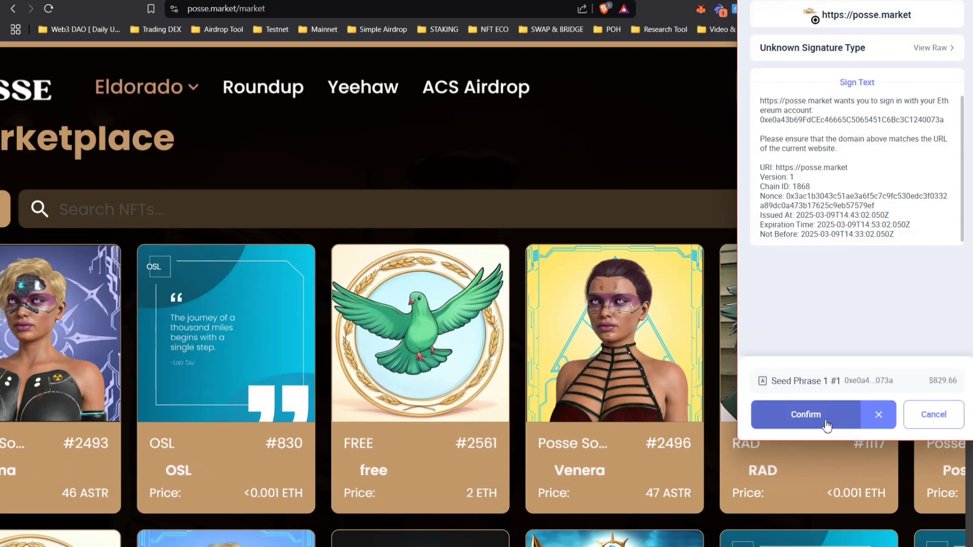
left_click(827, 425)
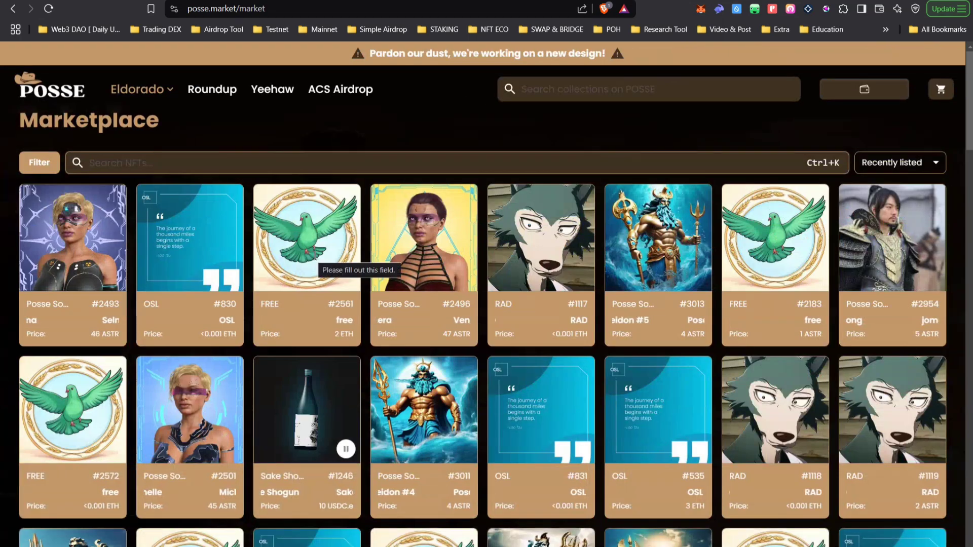
Open Eldorado's Market and look through the recently listed NFTs and their prices
left_click(138, 89)
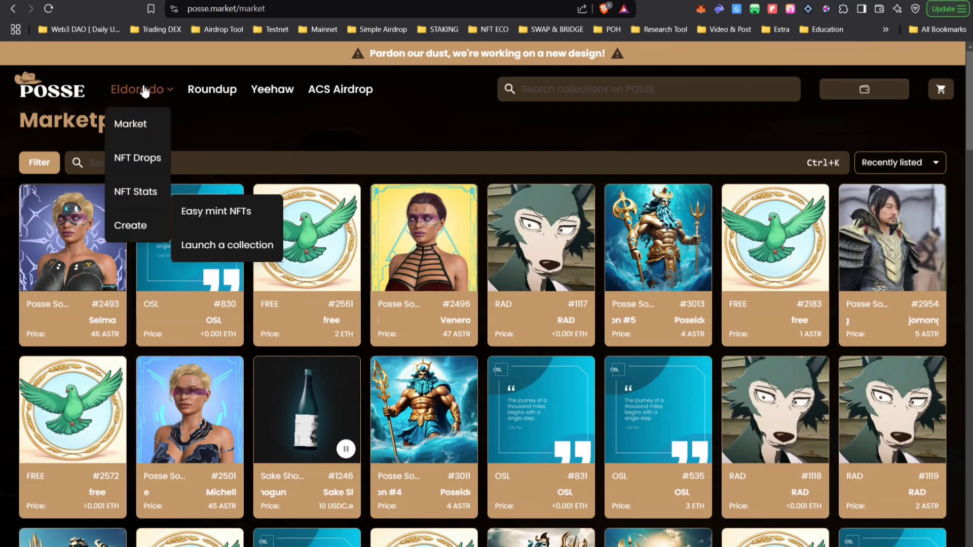
left_click(131, 125)
scroll(223, 302, "down", 1)
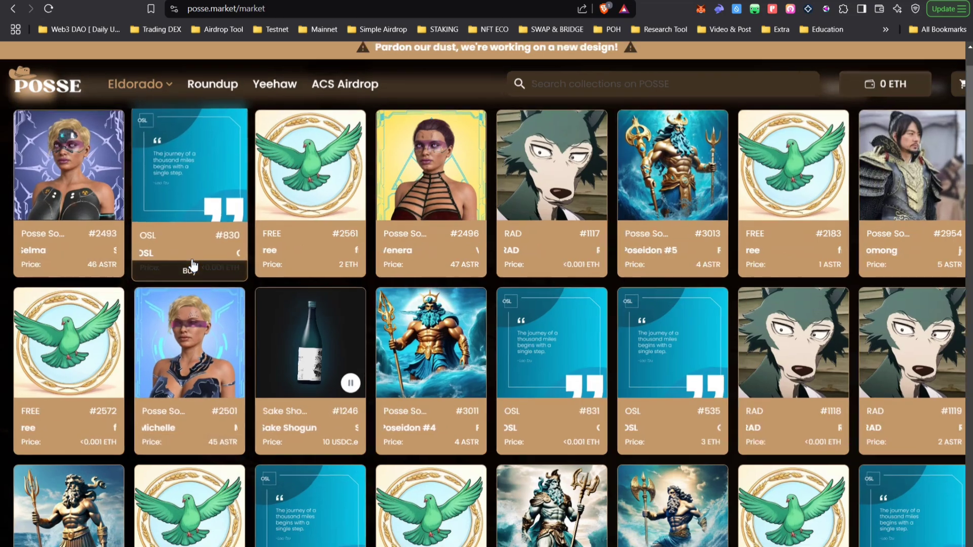
scroll(192, 265, "down", 2)
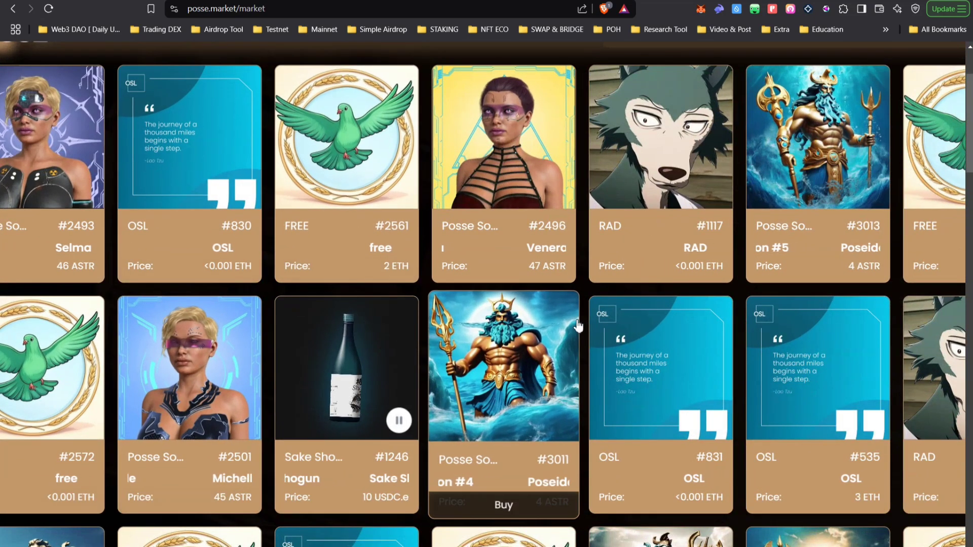
scroll(579, 326, "right", 3)
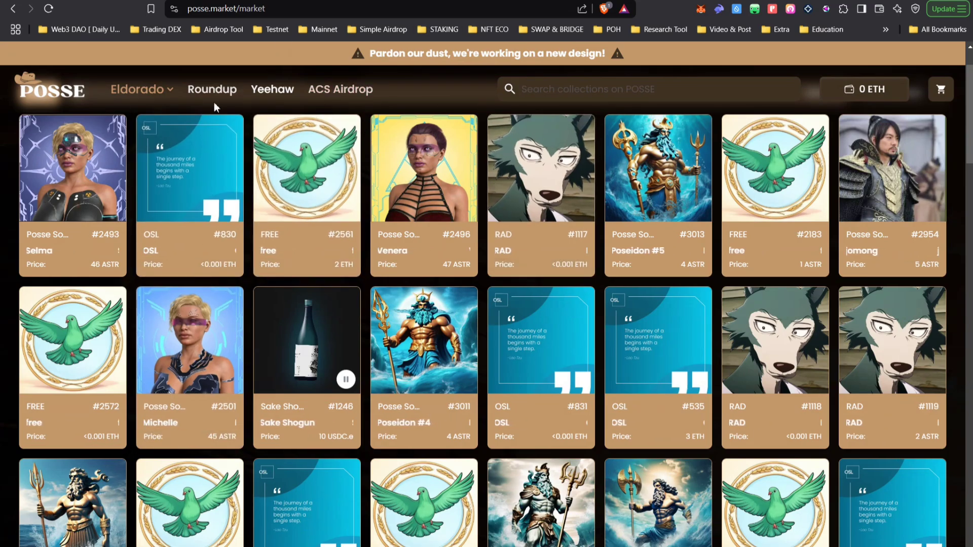
scroll(368, 101, "up", 3)
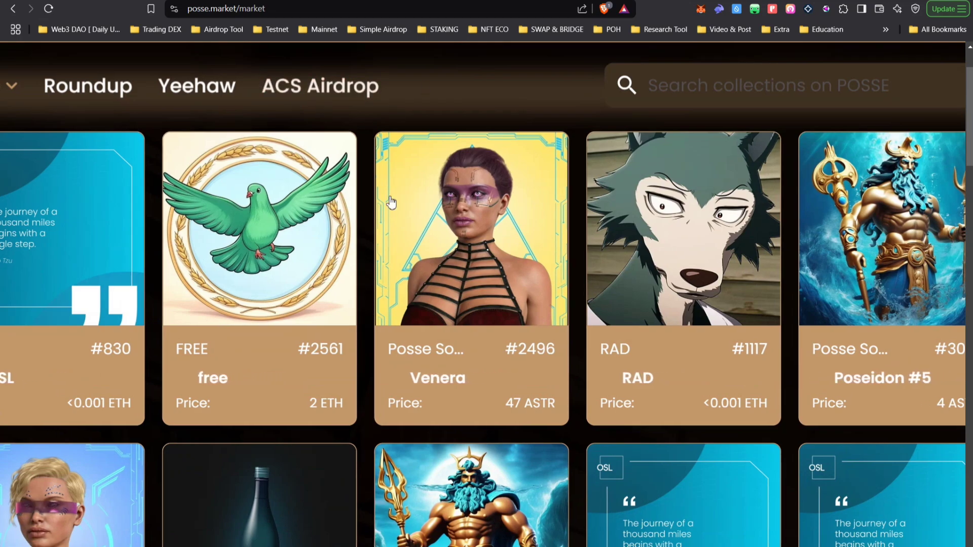
scroll(393, 203, "down", 3)
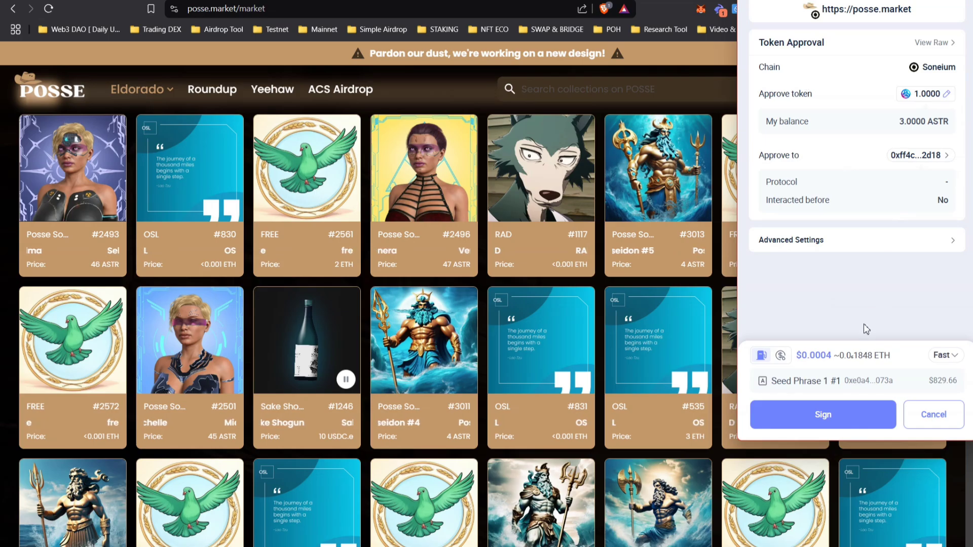
Approve spending 1 ASTR on Soneium and sign the purchase of the FREE #2183 NFT in the wallet
left_click(804, 428)
left_click(806, 421)
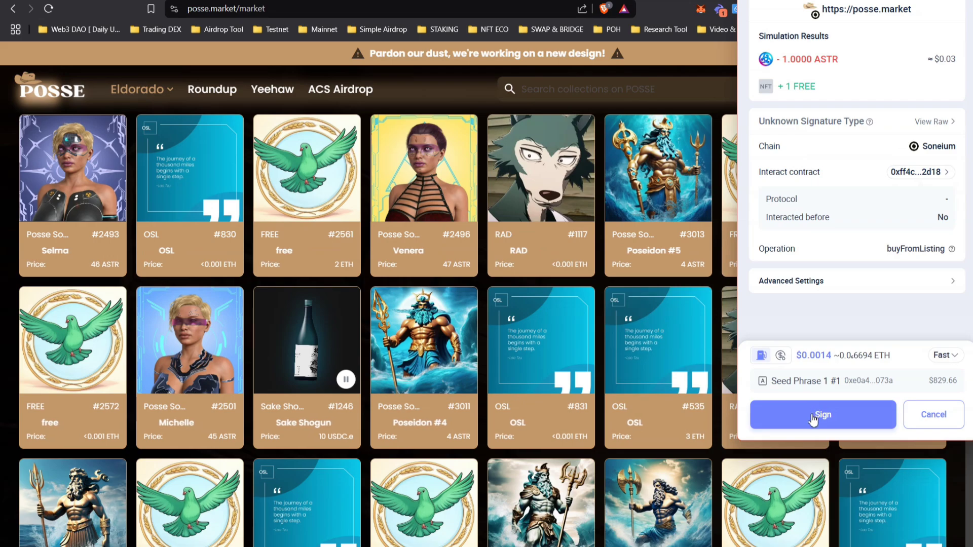
left_click(813, 420)
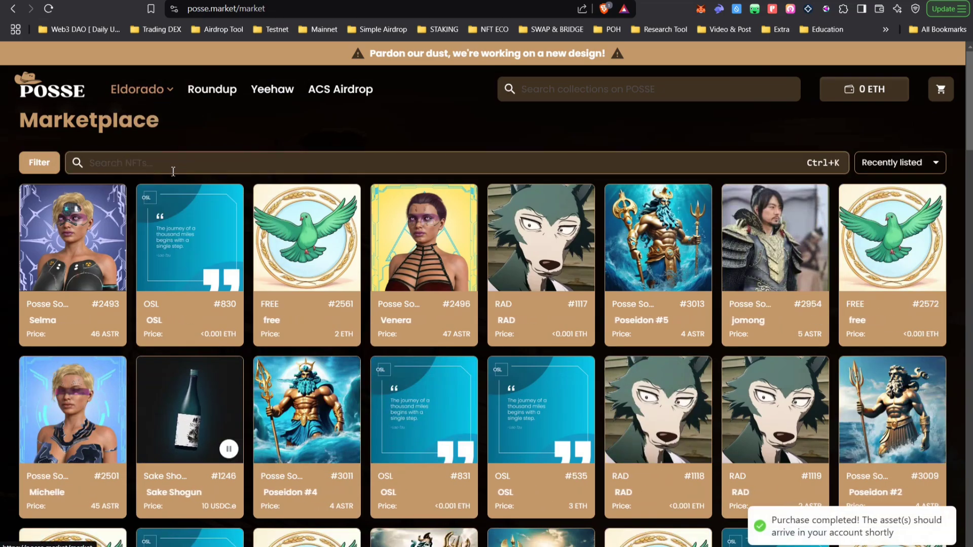
Open the Posse account's portfolio and start listing the collected FREE #2183 NFT for sale
mouse_move(145, 100)
scroll(486, 304, "down", 3)
scroll(487, 304, "up", 3)
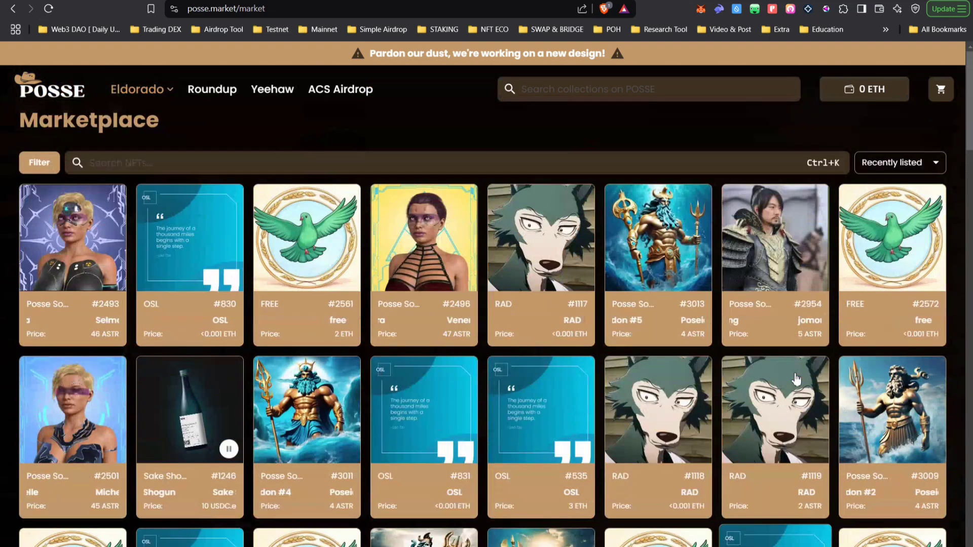
left_click(872, 92)
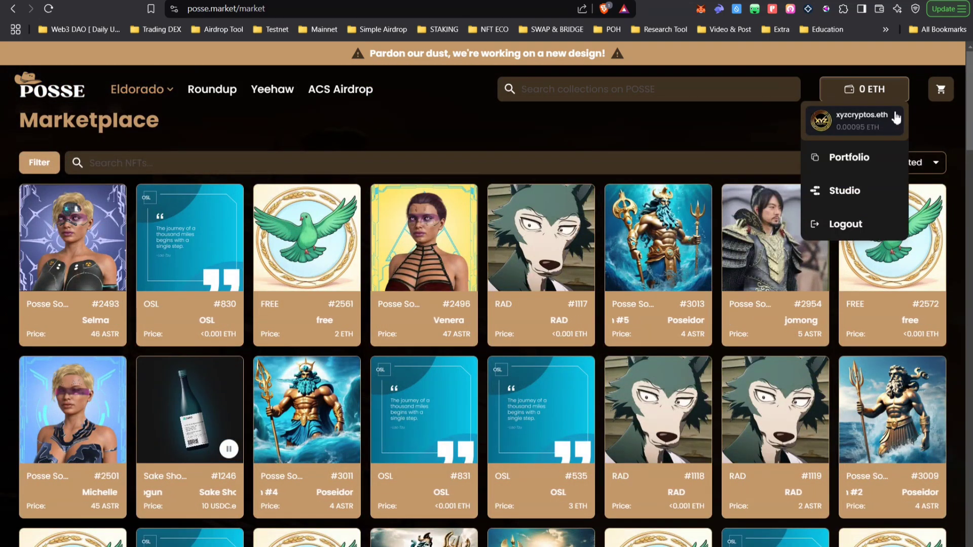
left_click(839, 160)
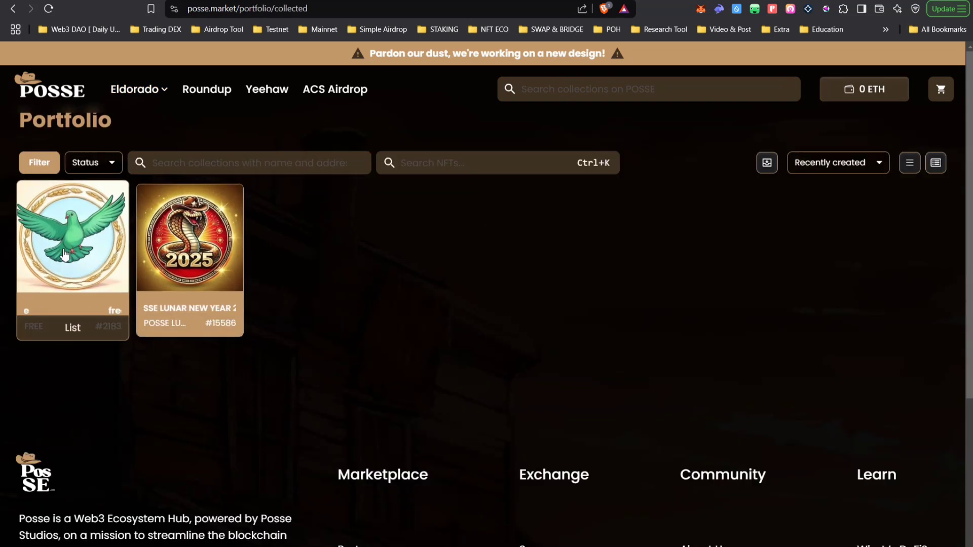
left_click(125, 316)
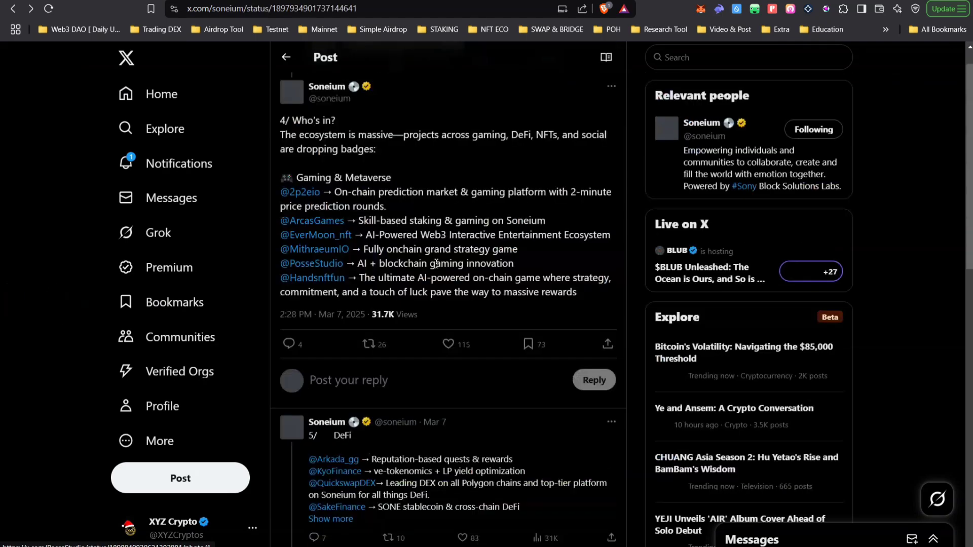
Open HandsNFT AI's pinned Season #2 post from Soneium's "Who's in?" post on X and highlight its badge qualification requirements
scroll(397, 363, "down", 1)
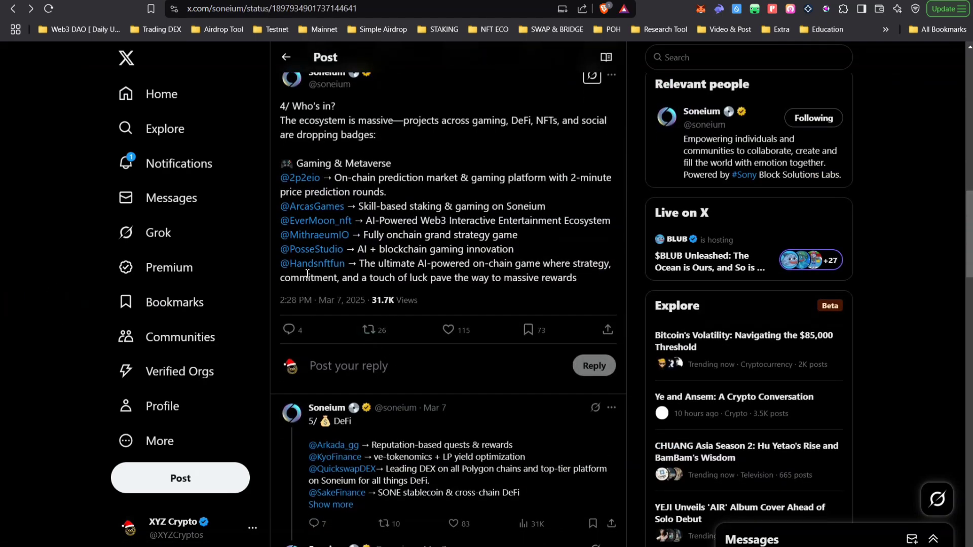
scroll(448, 283, "up", 4)
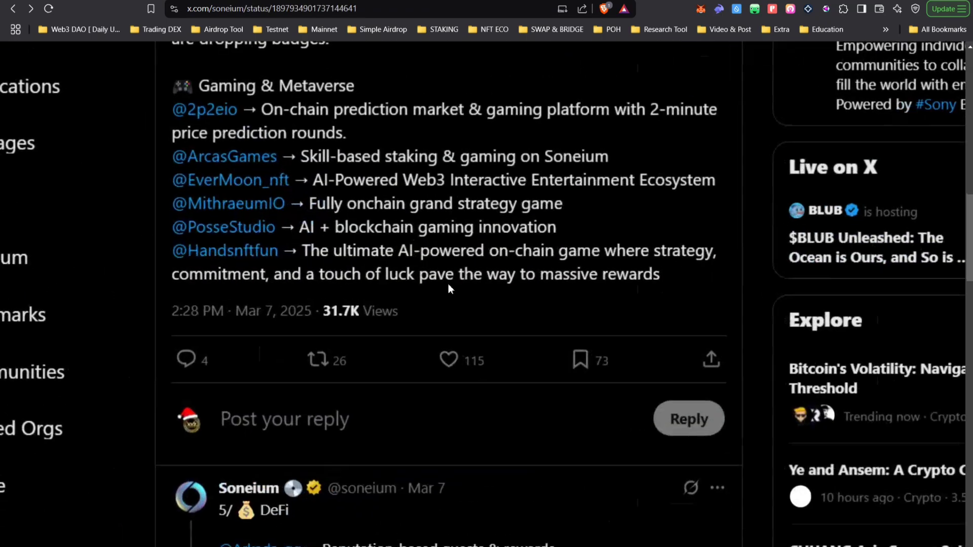
left_click(210, 250)
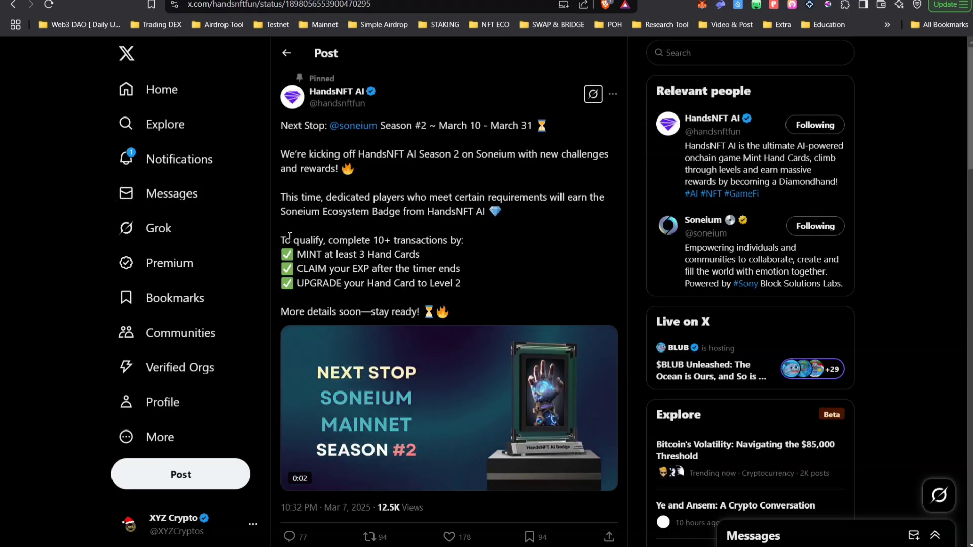
left_click_drag(284, 240, 464, 242)
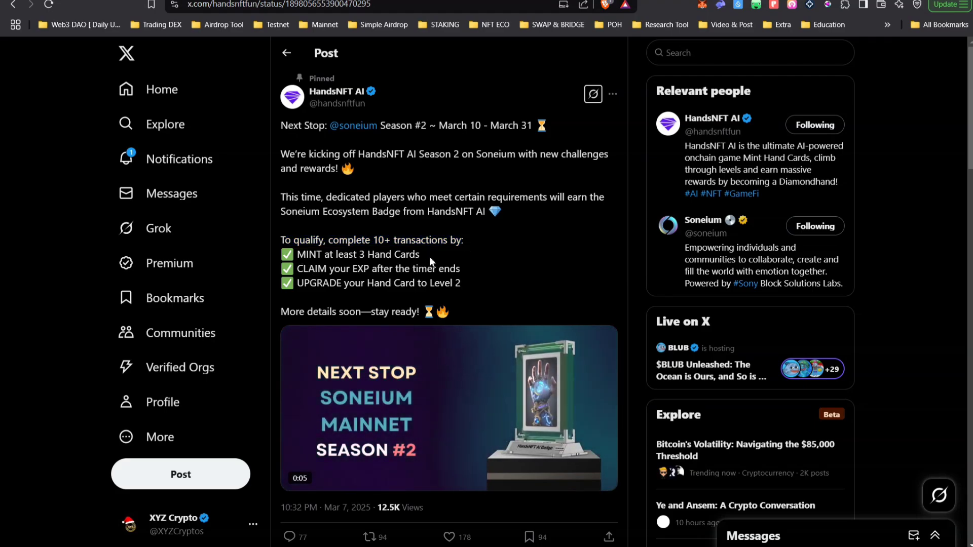
left_click_drag(420, 254, 377, 283)
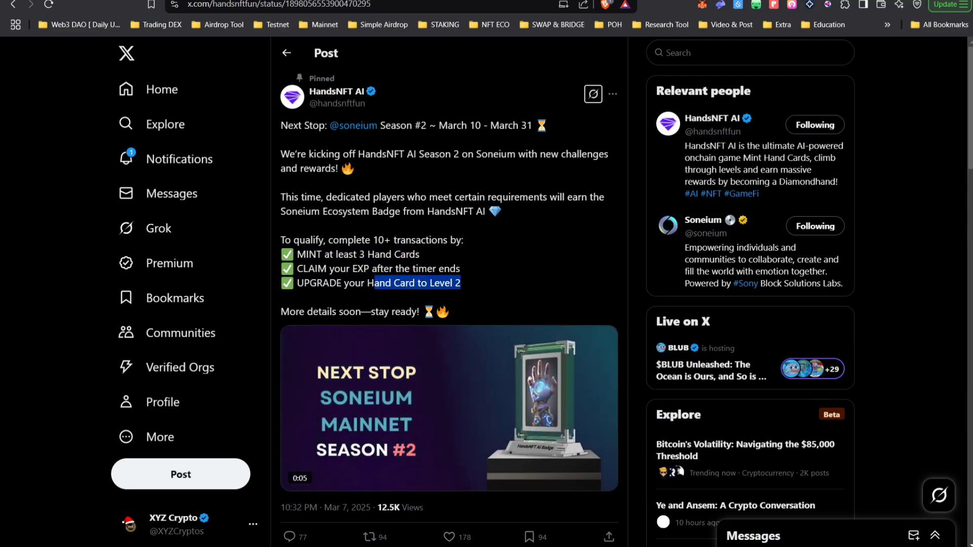
Switch to the HandsNFT AI site, point out the Season 2 launch countdown, and dismiss the topmost failed Claim Process notification
left_click(821, 1)
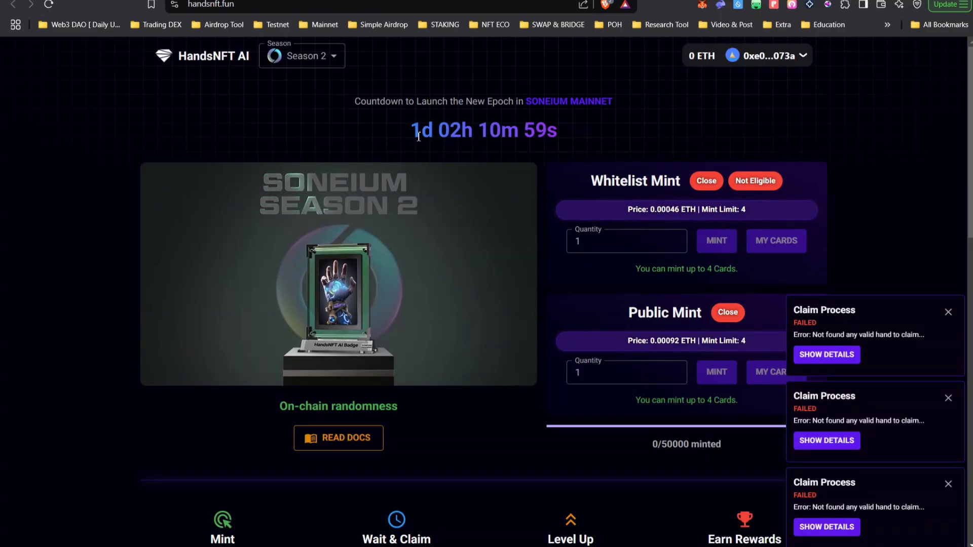
left_click_drag(409, 130, 561, 133)
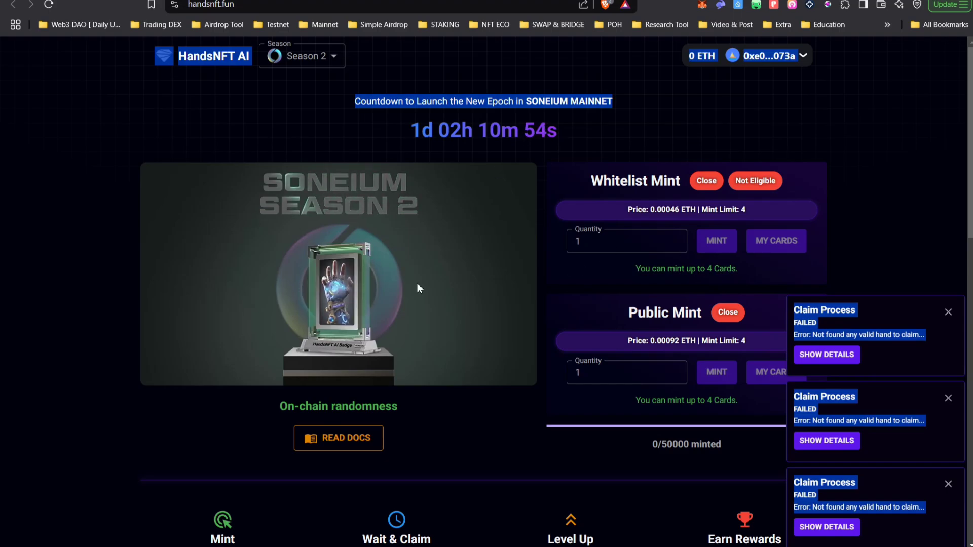
scroll(572, 283, "up", 3)
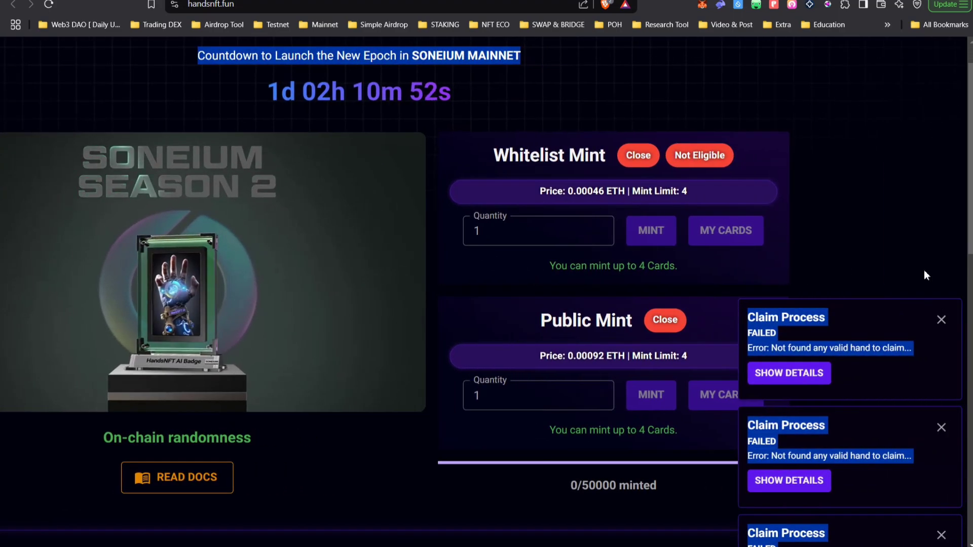
left_click(940, 319)
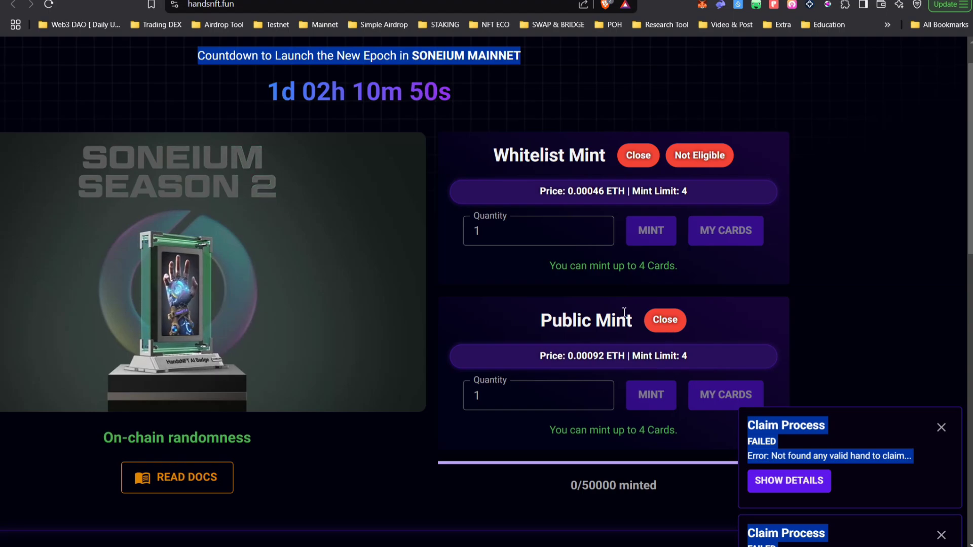
Look through HandsNFT AI's whitelist and public mint terms, the level-based reward pools, and the My Cards claim area
scroll(709, 175, "down", 3)
scroll(709, 173, "down", 1)
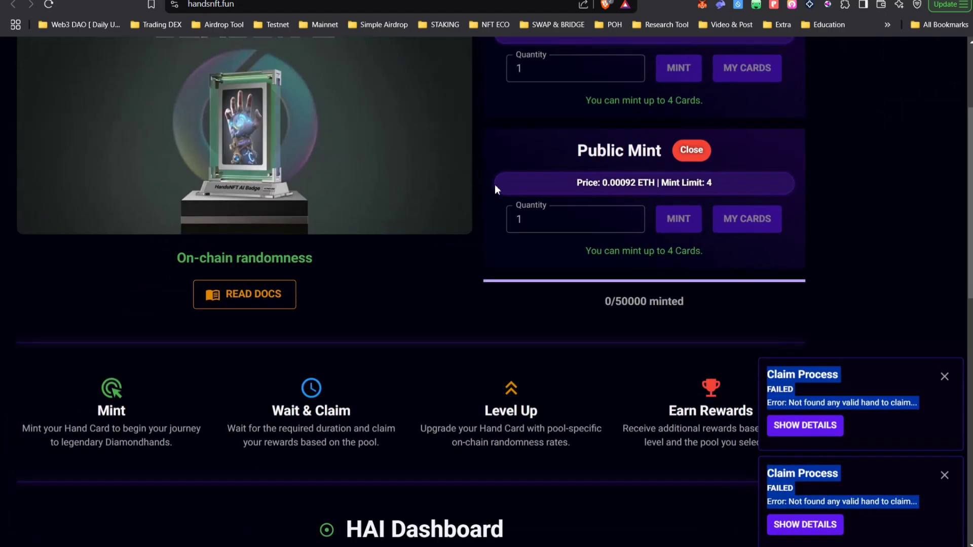
scroll(710, 114, "up", 2)
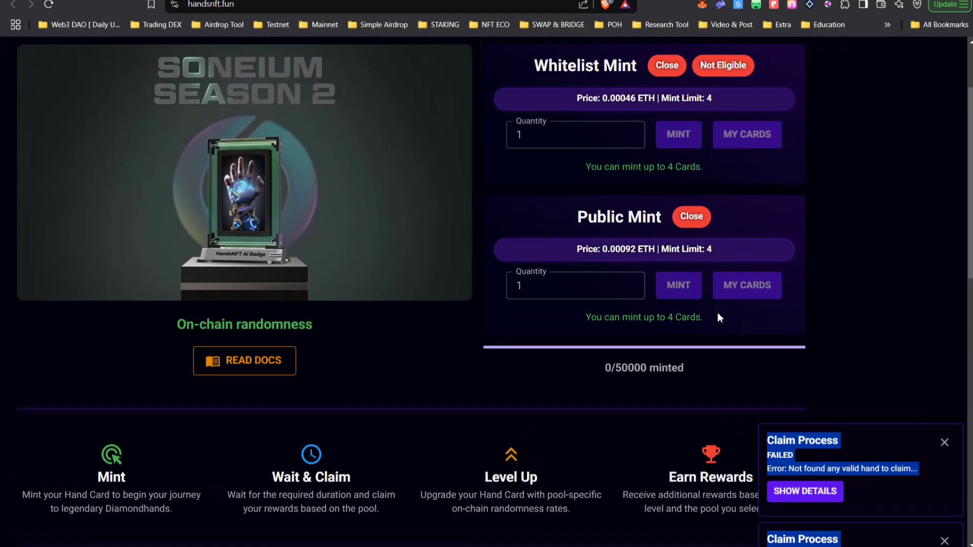
scroll(717, 312, "down", 1)
scroll(481, 255, "down", 5)
scroll(497, 200, "up", 3)
scroll(498, 203, "down", 9)
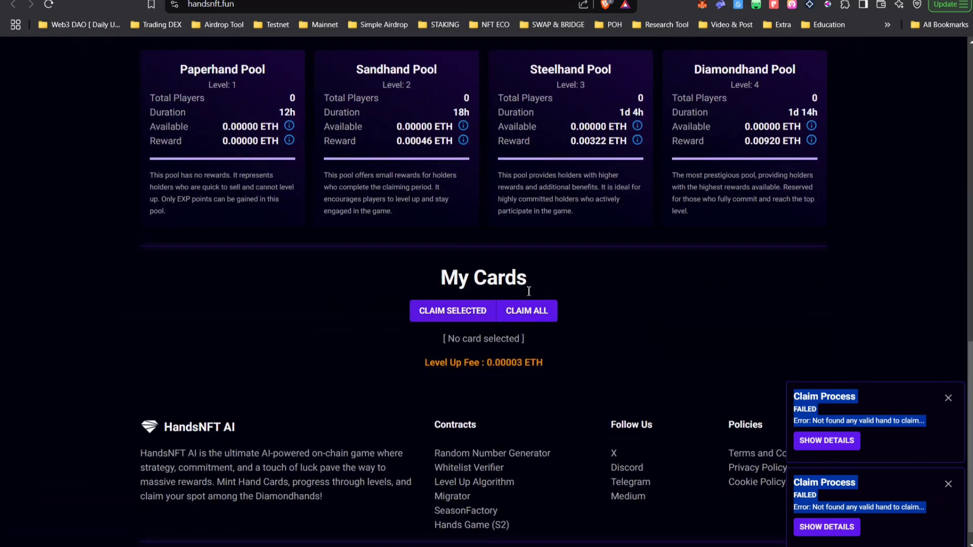
scroll(572, 281, "up", 15)
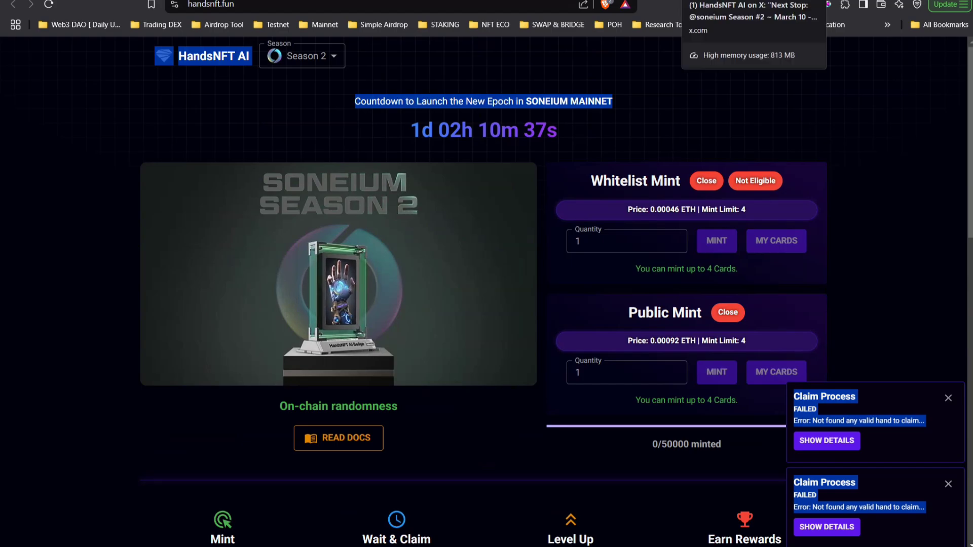
Return to Soneium's "Who's in?" post on X and highlight its list of Gaming & Metaverse projects
left_click(707, 1)
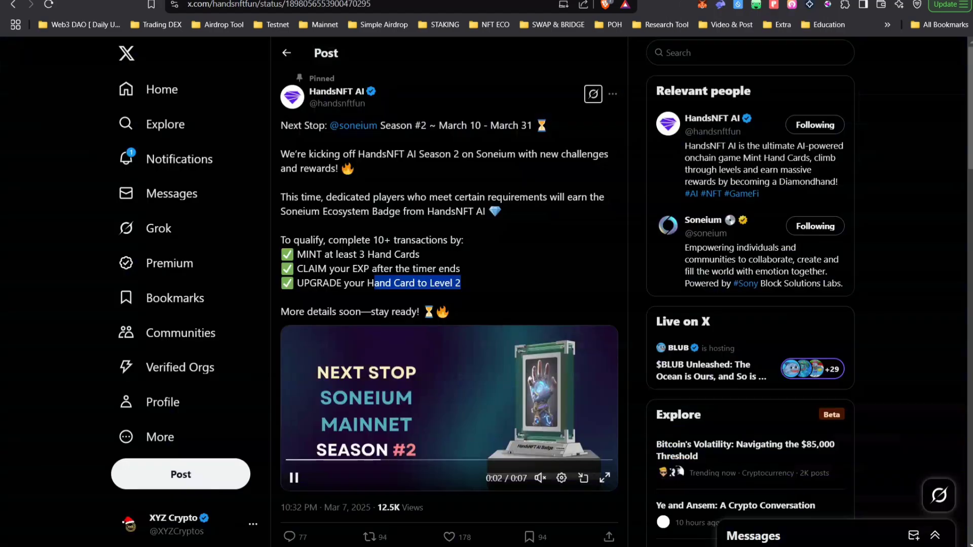
key("alt+Left")
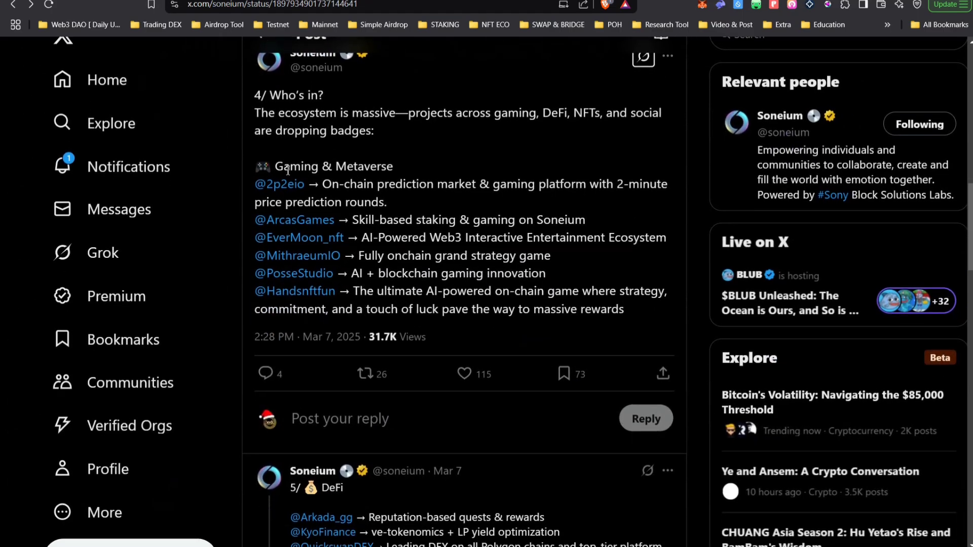
left_click_drag(399, 171, 646, 322)
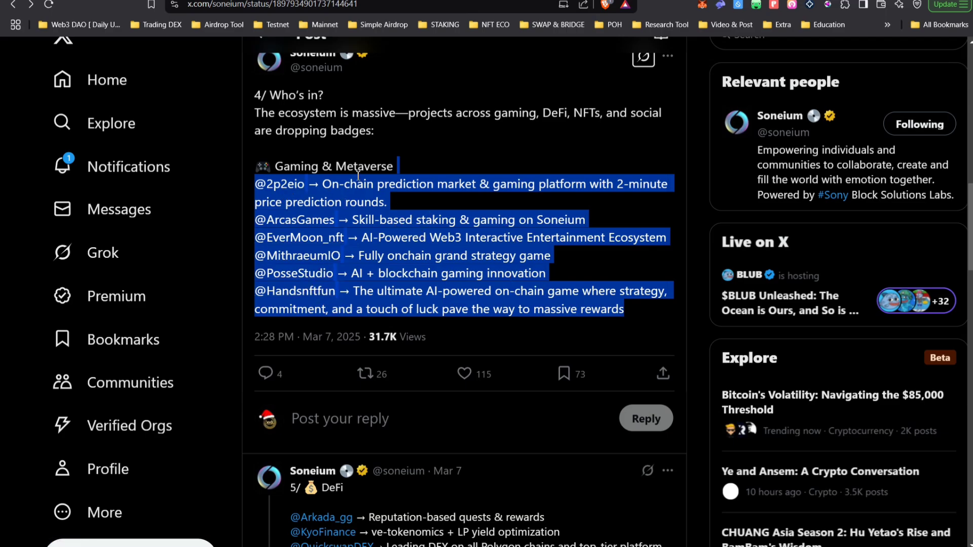
Open Arkada's X profile from Soneium's DeFi post in the thread
scroll(396, 304, "down", 5)
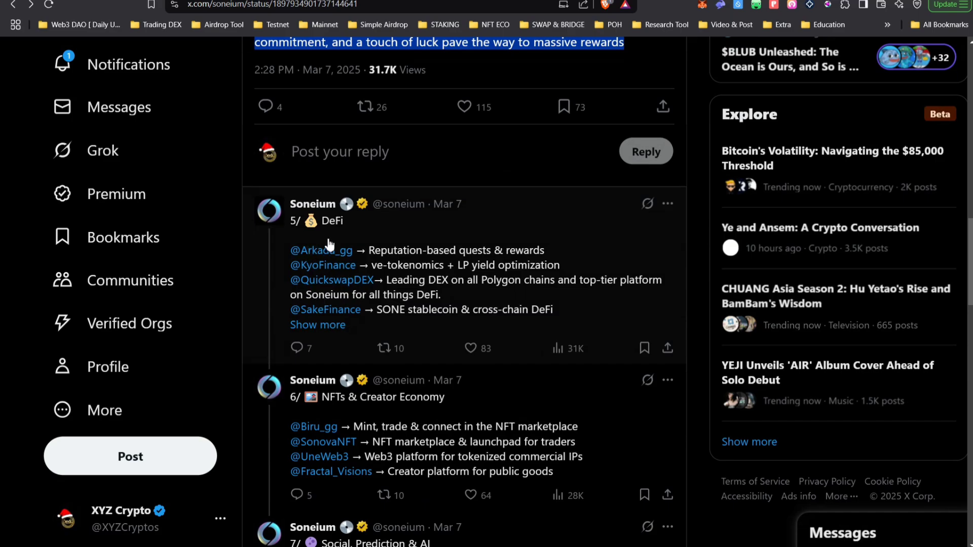
mouse_move(326, 259)
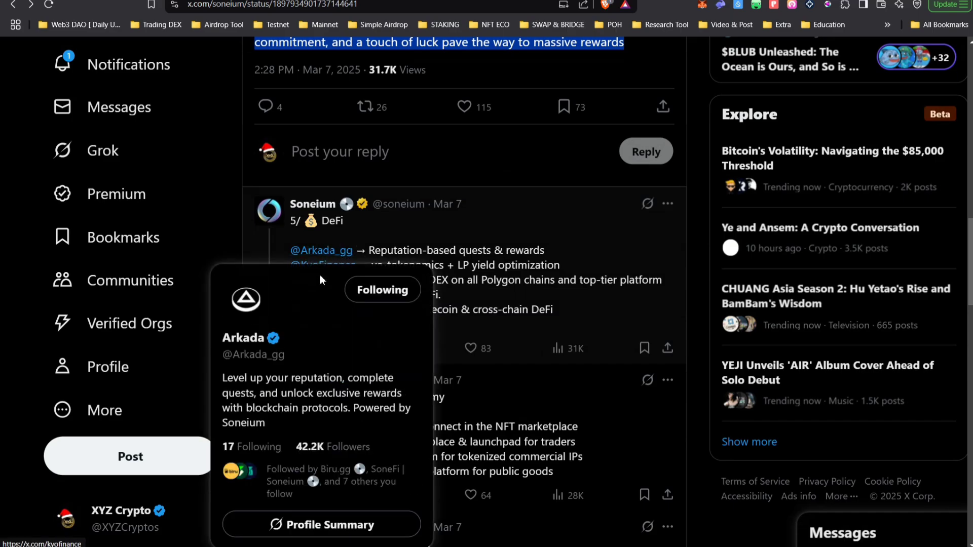
left_click(540, 226)
left_click(289, 125)
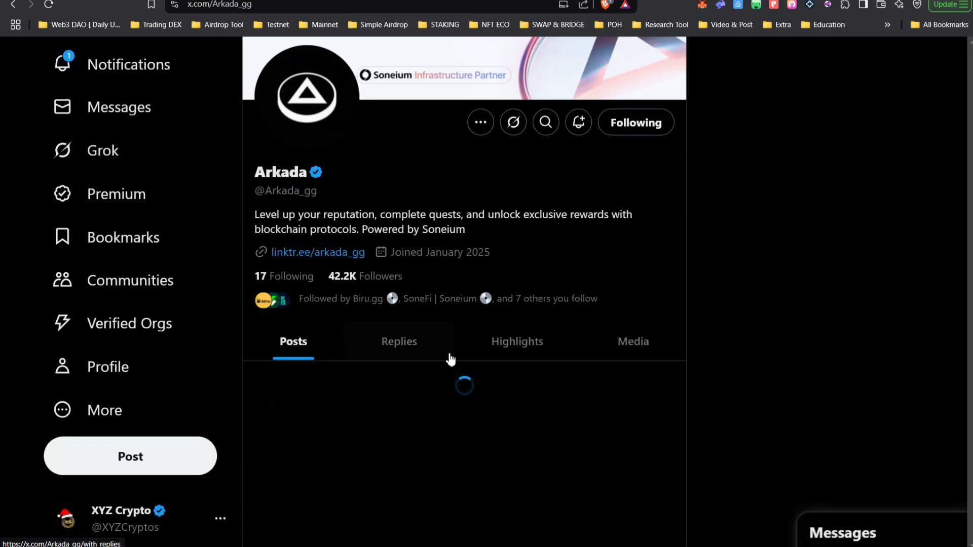
Find and open Arkada's "Claim your Arkada Soneium Ecosystem Badge!" post on its profile and highlight part of the event timeline
scroll(447, 357, "down", 3)
scroll(449, 355, "down", 12)
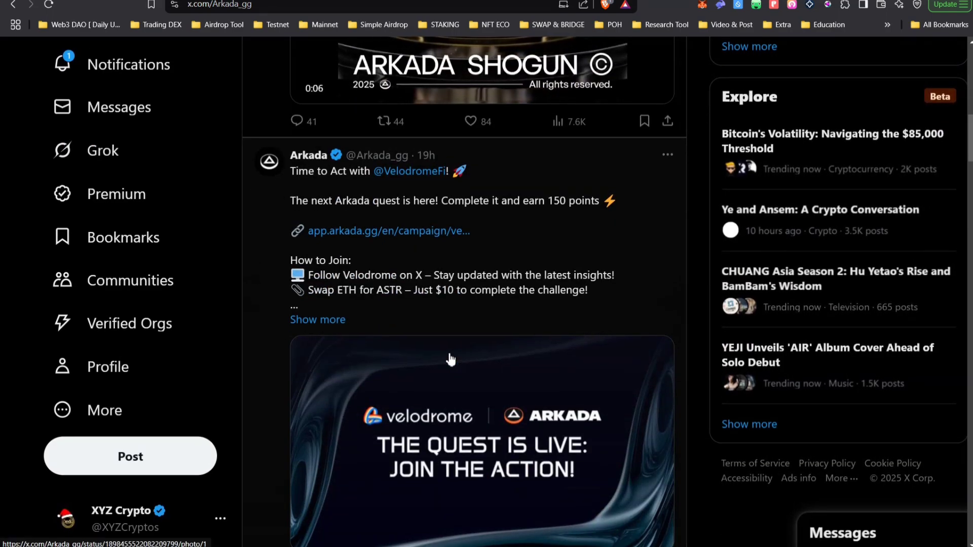
scroll(450, 359, "down", 1)
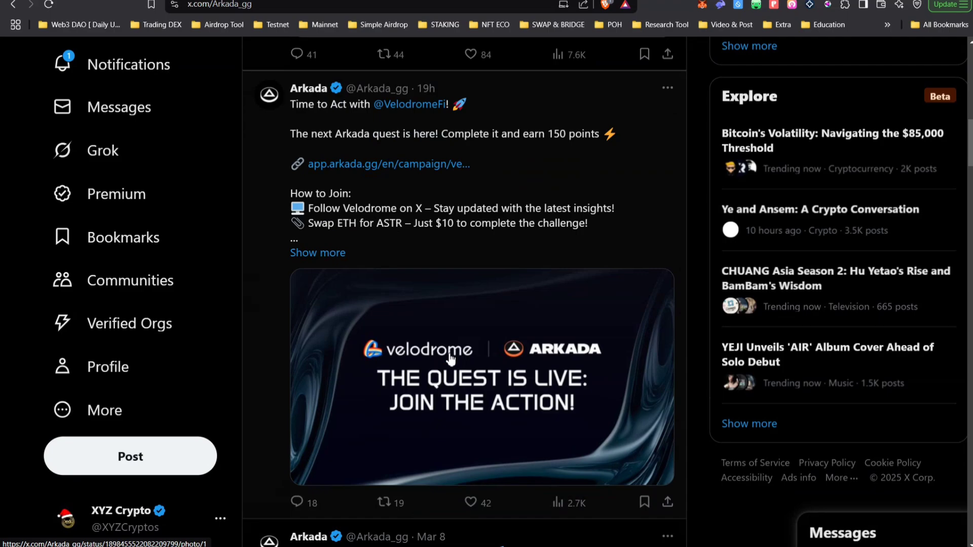
scroll(451, 359, "down", 3)
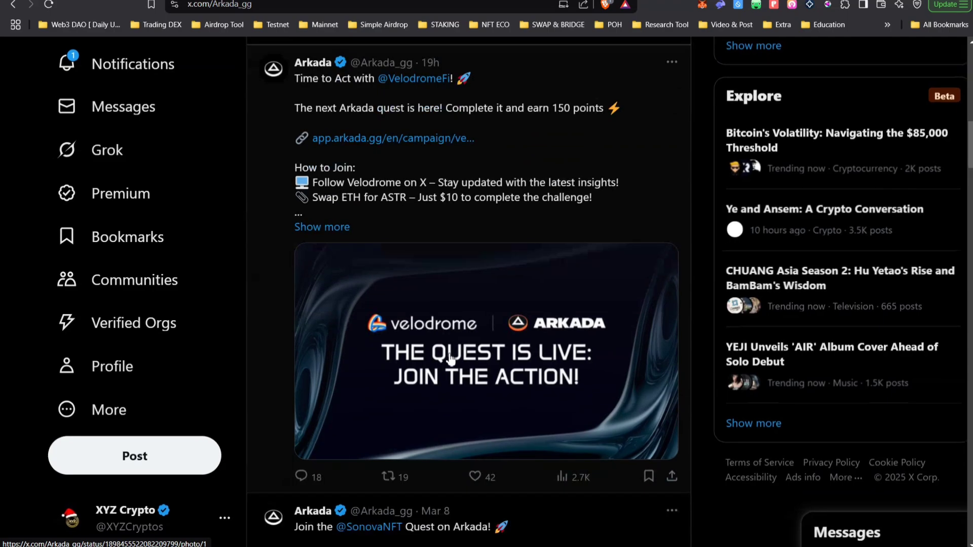
scroll(451, 359, "up", 5)
scroll(450, 359, "up", 6)
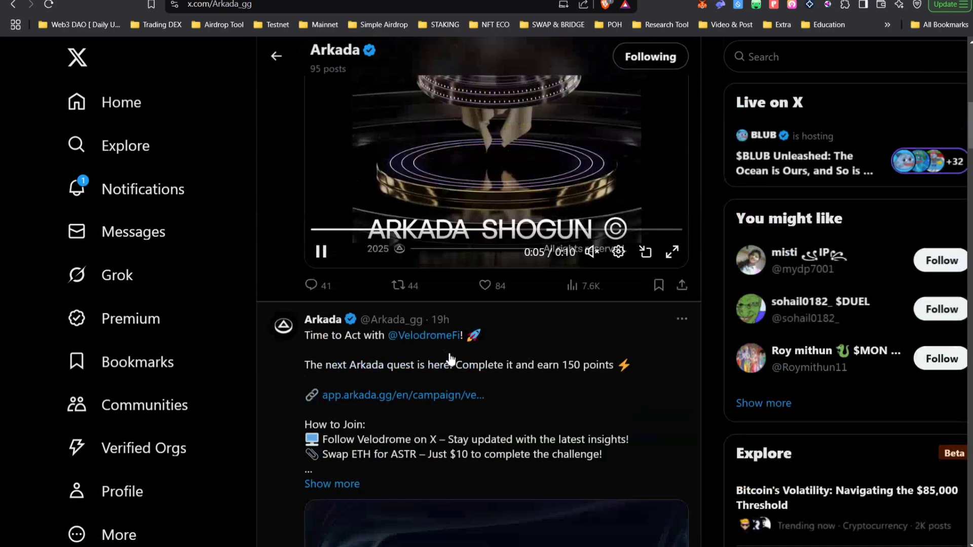
scroll(482, 279, "down", 10)
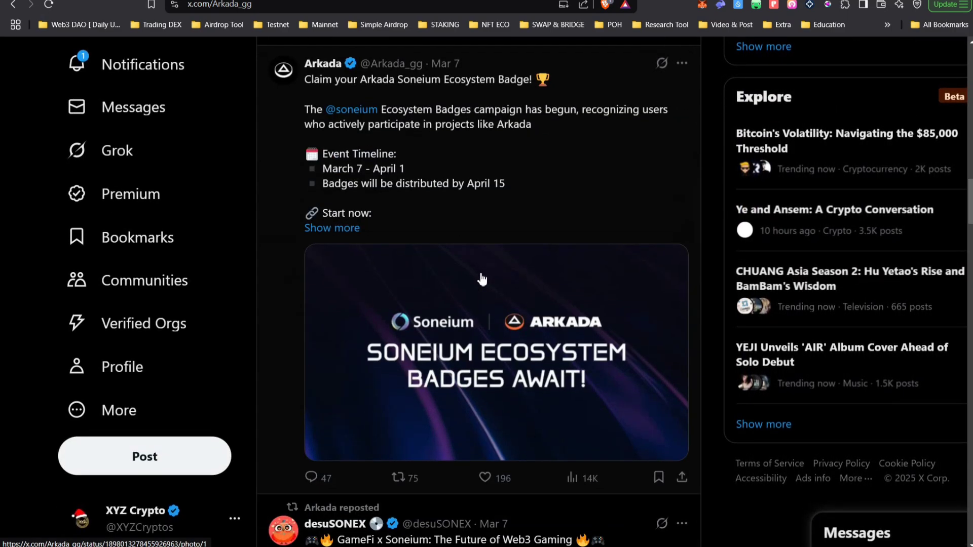
scroll(482, 278, "up", 1)
left_click(515, 191)
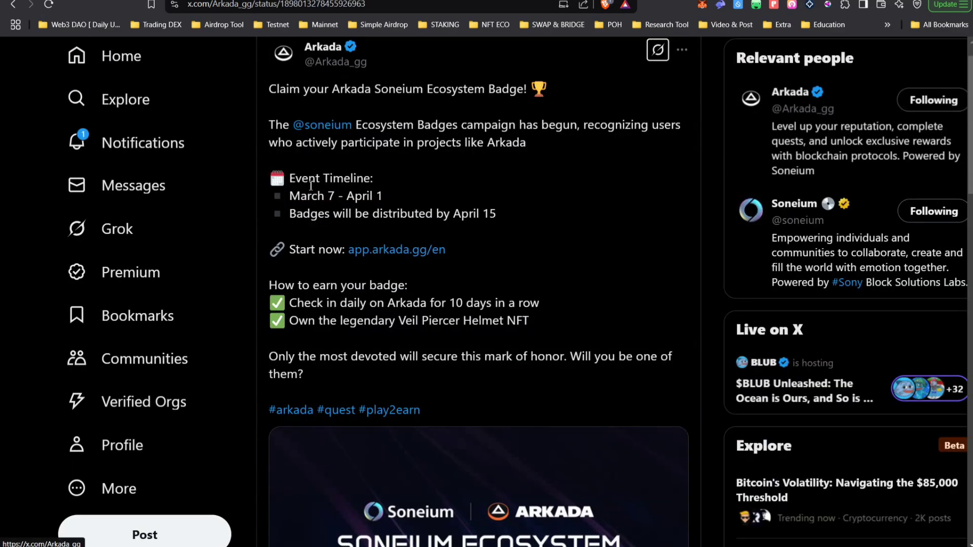
left_click_drag(377, 197, 298, 205)
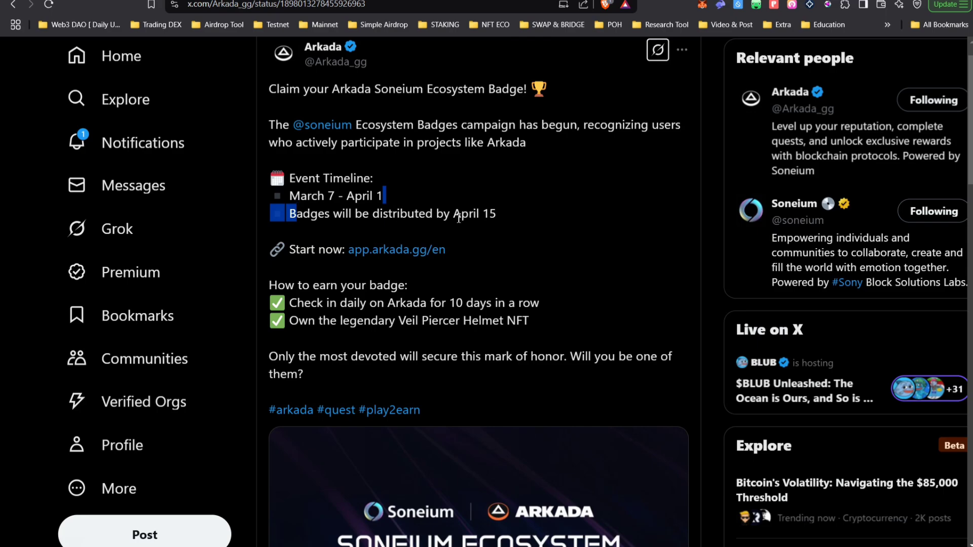
Read the badge requirements in Arkada's post, highlighting the daily check-in and Veil Piercer Helmet NFT tasks
scroll(398, 293, "down", 1)
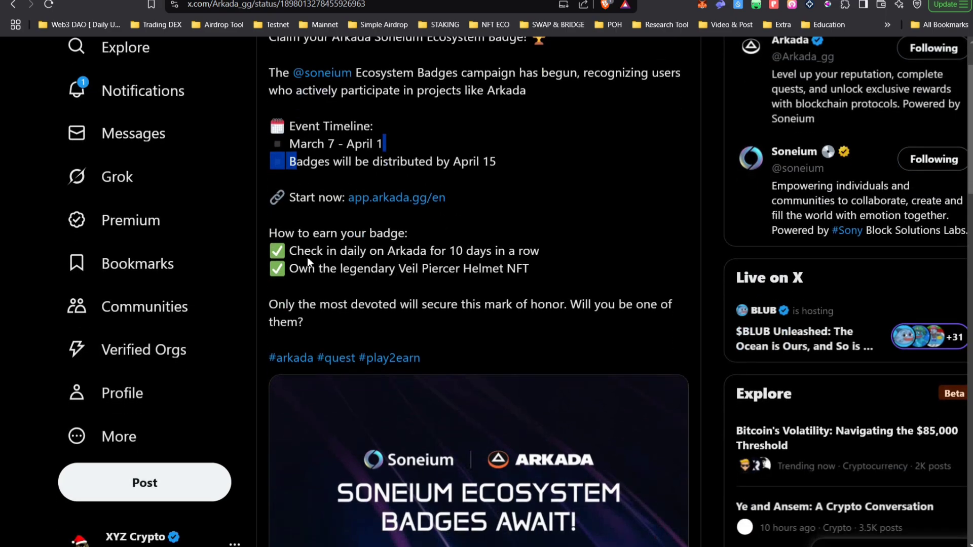
left_click_drag(296, 251, 524, 255)
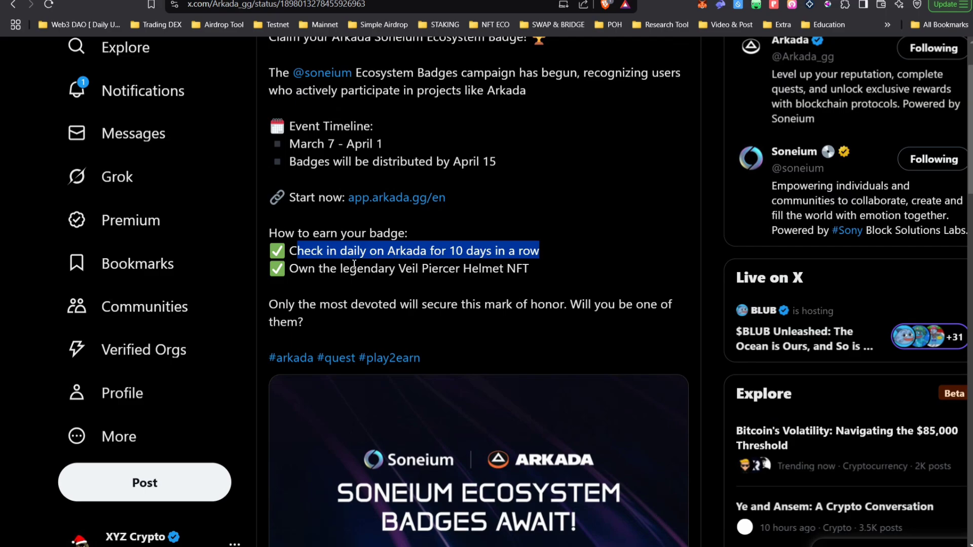
left_click_drag(310, 274, 538, 279)
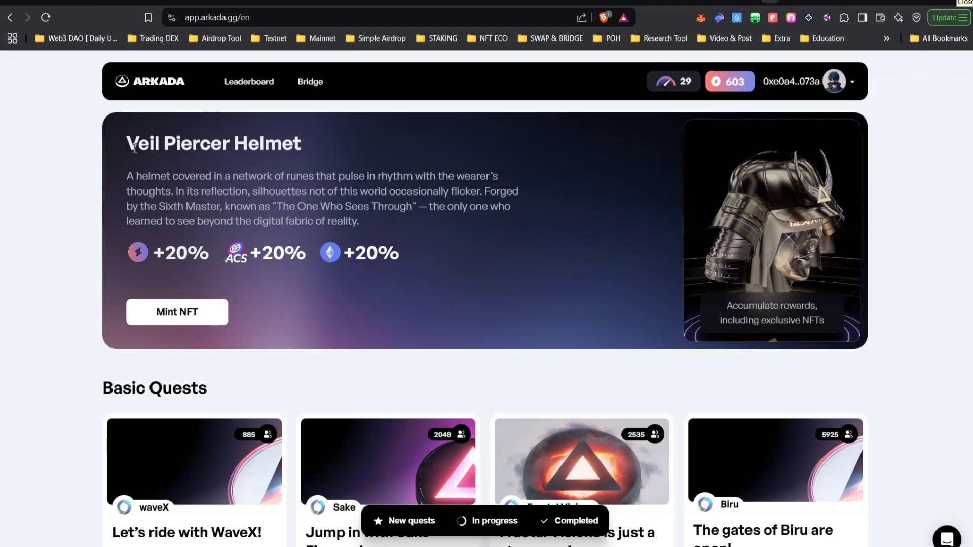
On Arkada's site, request the Veil Piercer Helmet mint to check its ETH cost, rejecting the wallet transaction and dismissing the signing dialog
left_click_drag(134, 148, 306, 158)
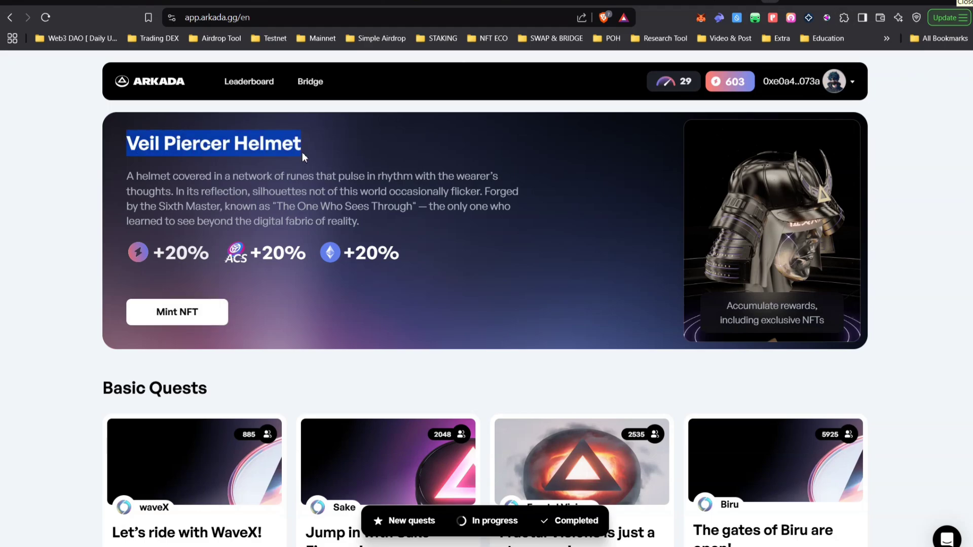
left_click(201, 323)
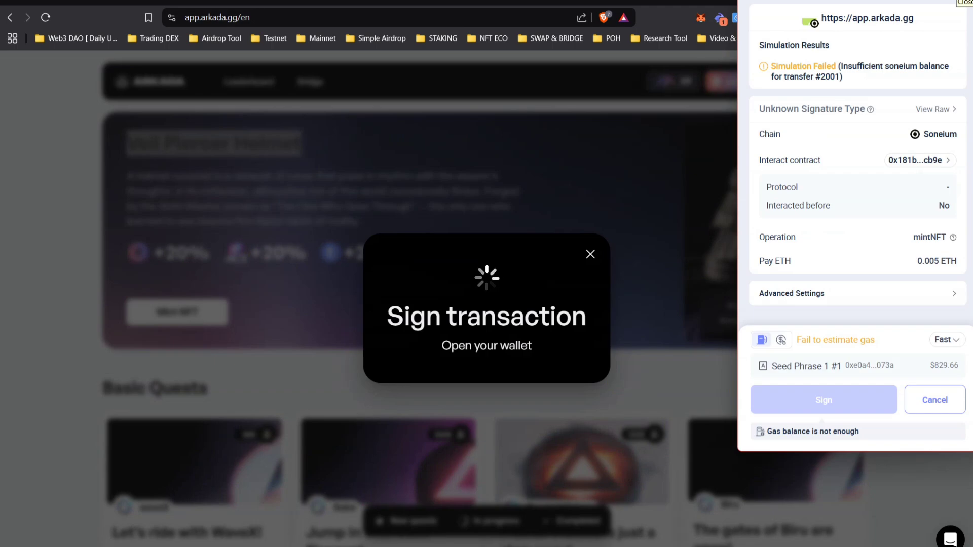
left_click_drag(916, 266, 954, 267)
left_click(945, 402)
left_click(580, 240)
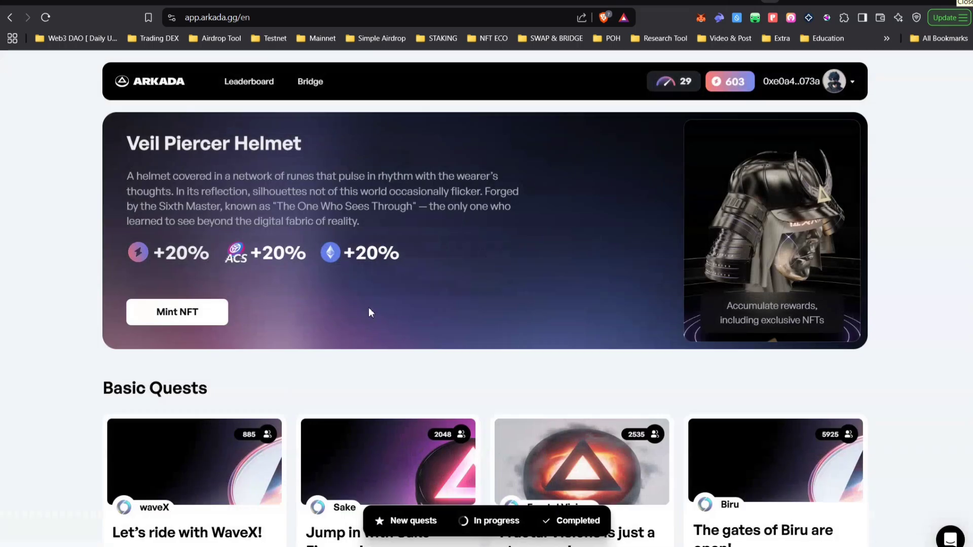
Complete the daily check-in from the Arkada profile, sign its wallet transaction and dismiss the confirmation
left_click(840, 93)
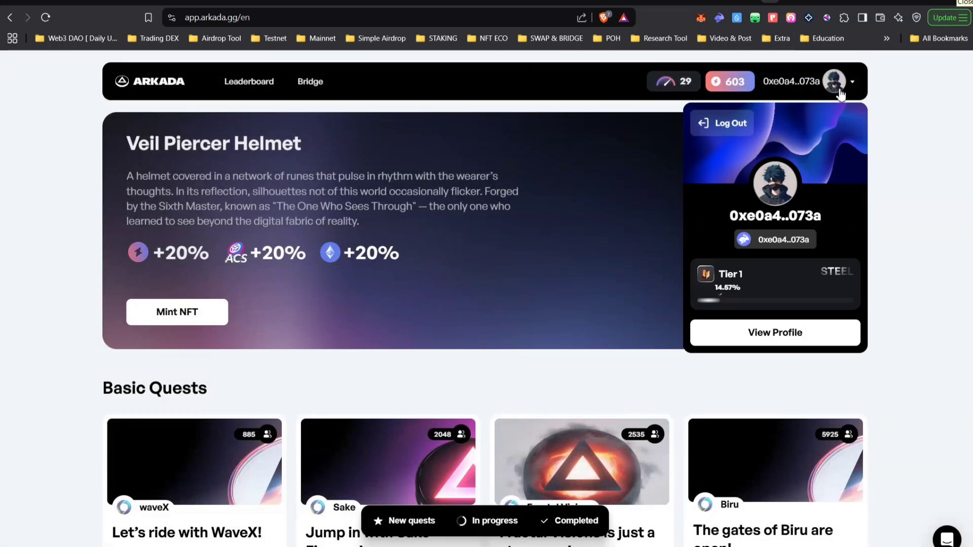
left_click(803, 327)
scroll(537, 304, "down", 5)
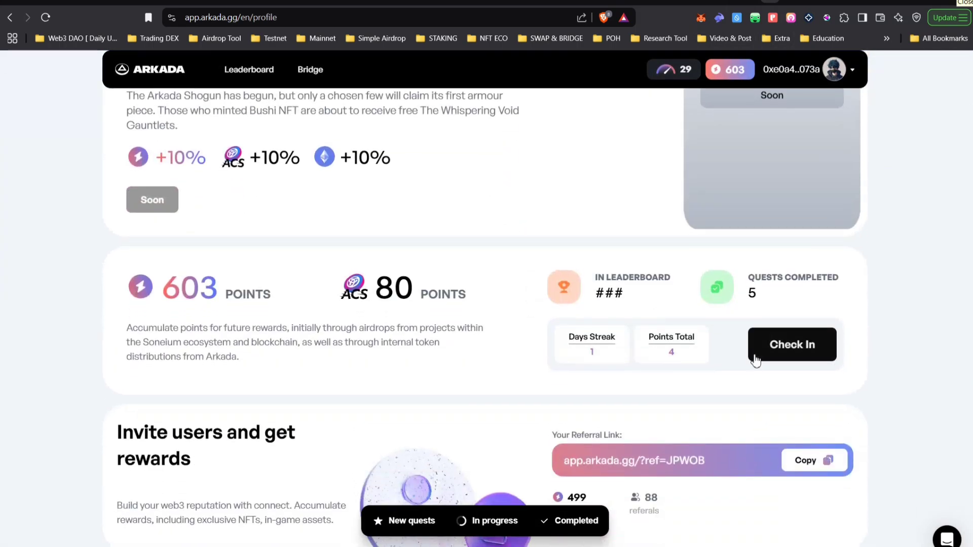
left_click(790, 240)
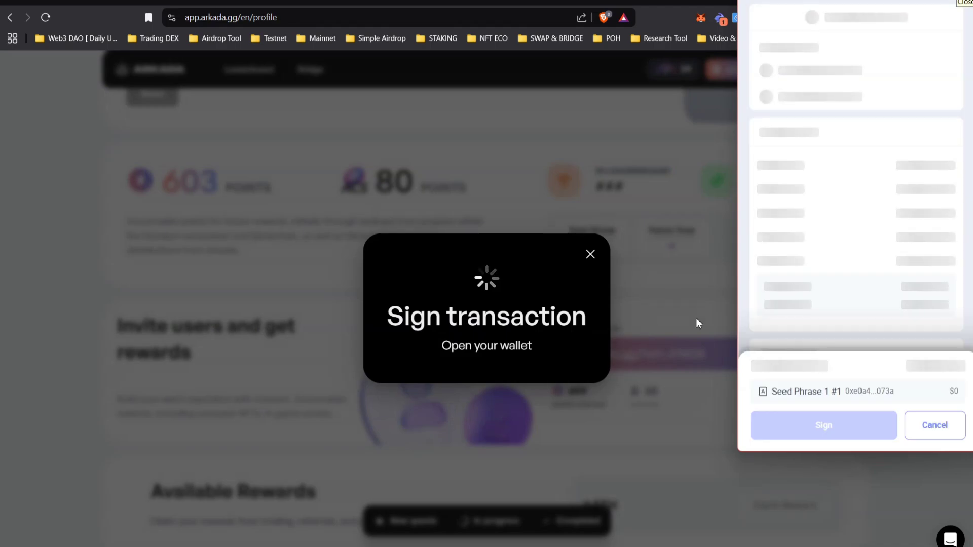
left_click(823, 431)
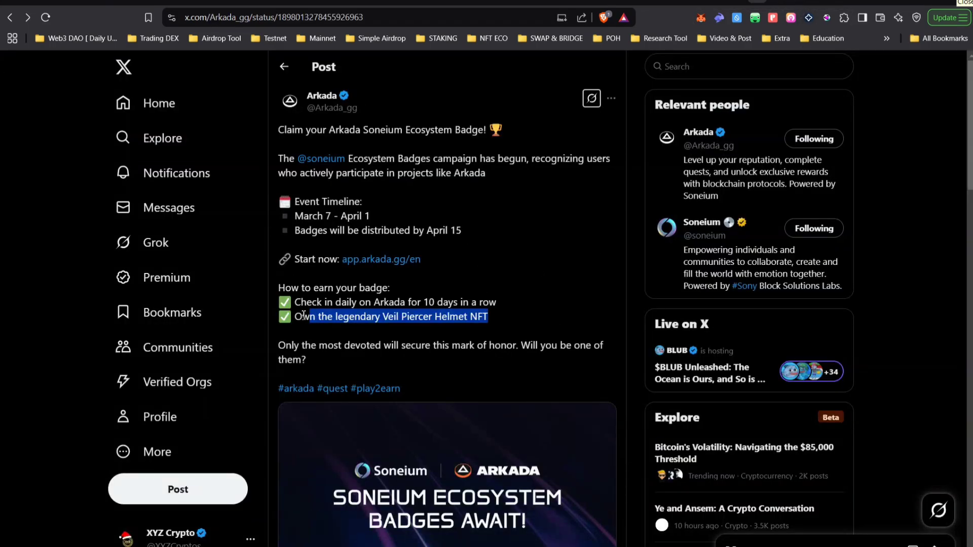
left_click_drag(296, 306, 489, 322)
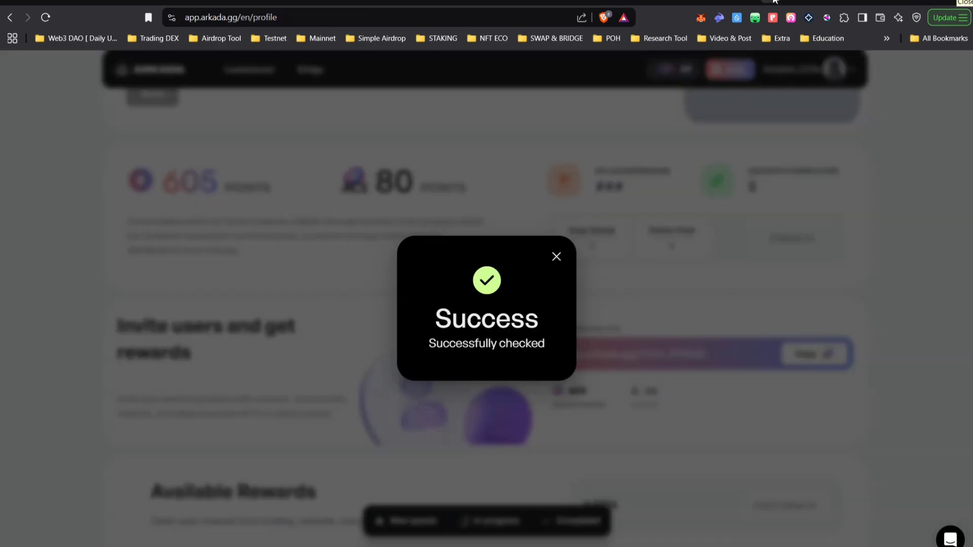
left_click(555, 258)
Go back to the Arkada home page and look through its Basic Quests, Premium Quests and leaderboard sections
scroll(329, 195, "up", 7)
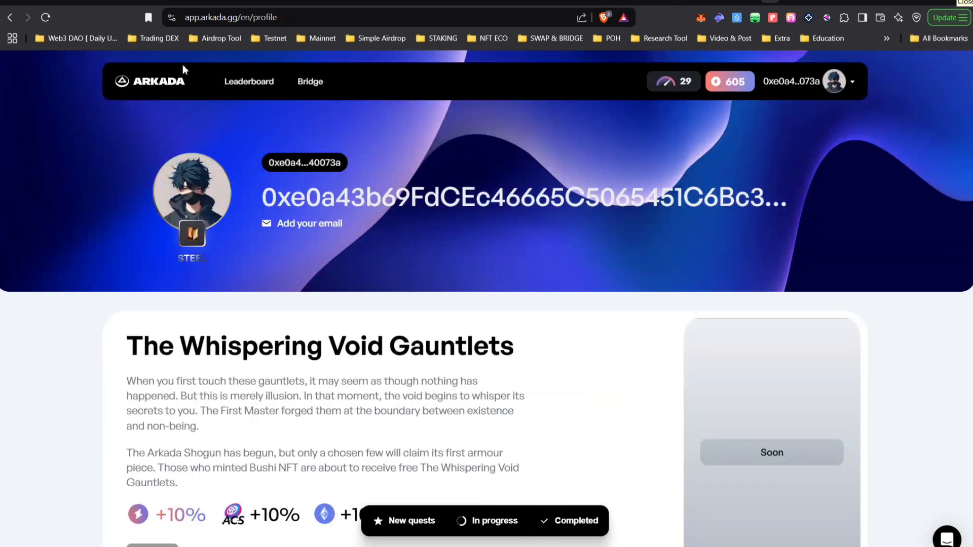
key("alt+Left")
scroll(514, 341, "down", 10)
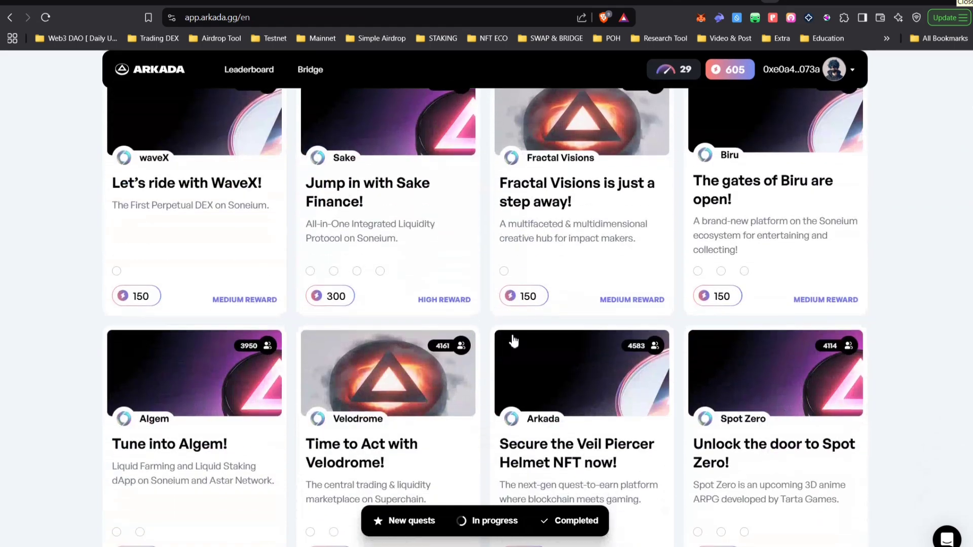
scroll(856, 175, "up", 2)
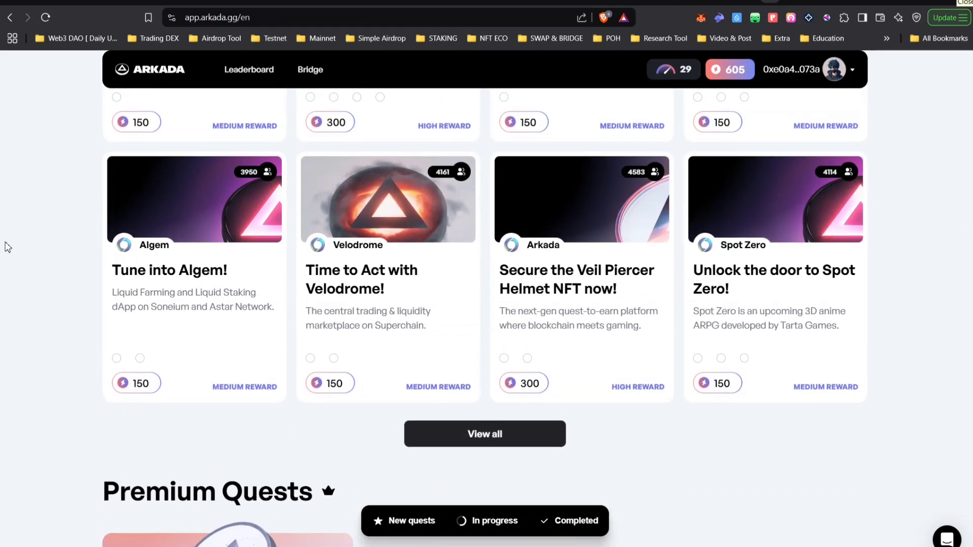
scroll(538, 299, "down", 8)
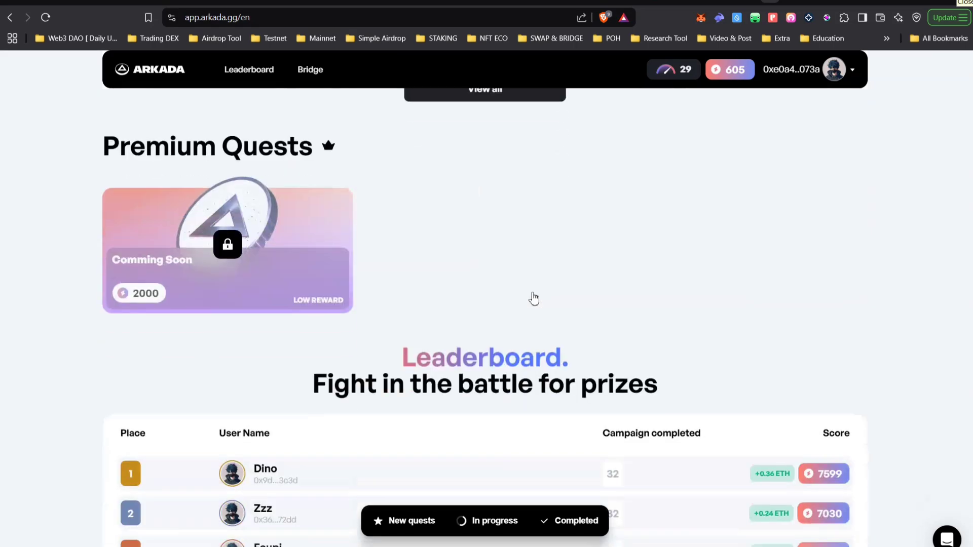
scroll(239, 235, "up", 2)
scroll(239, 236, "up", 3)
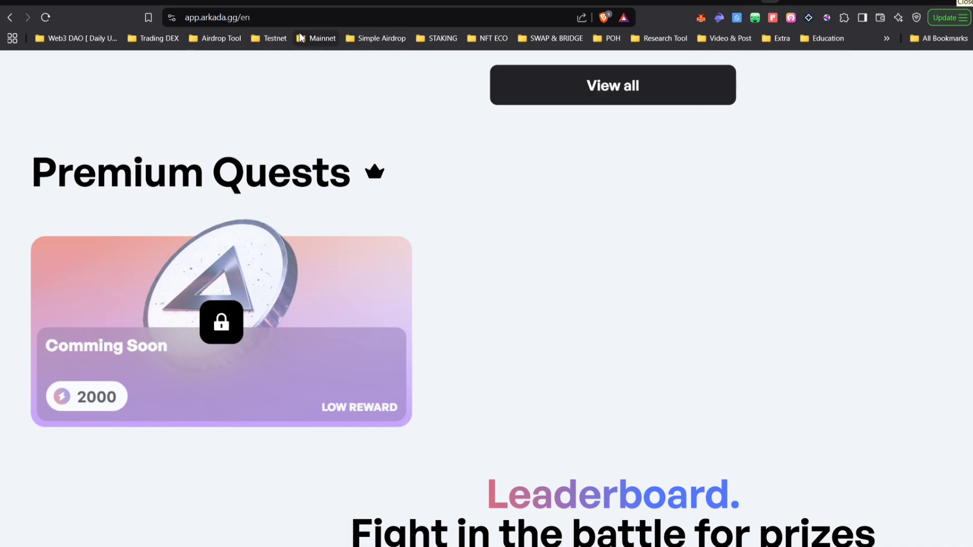
key("alt+Left")
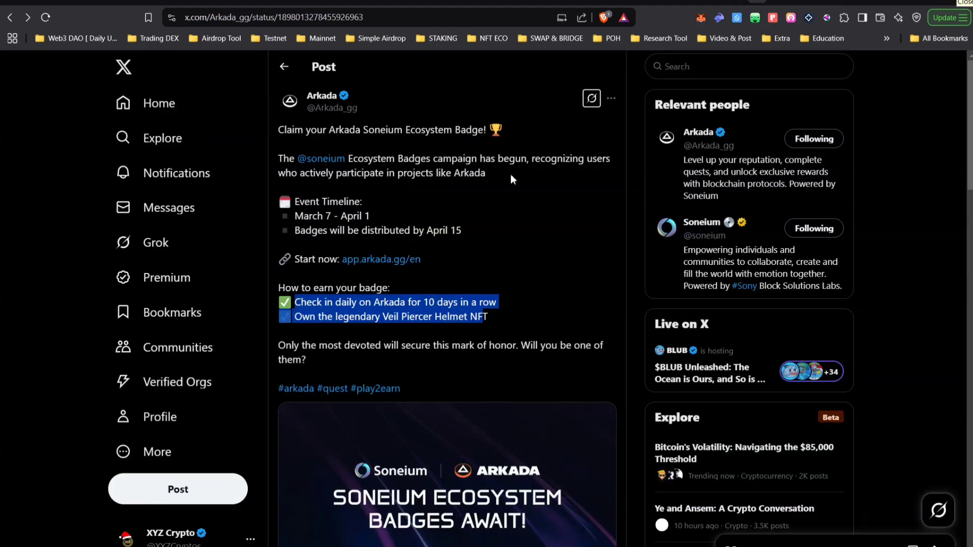
key("alt+Left")
key("alt+Right")
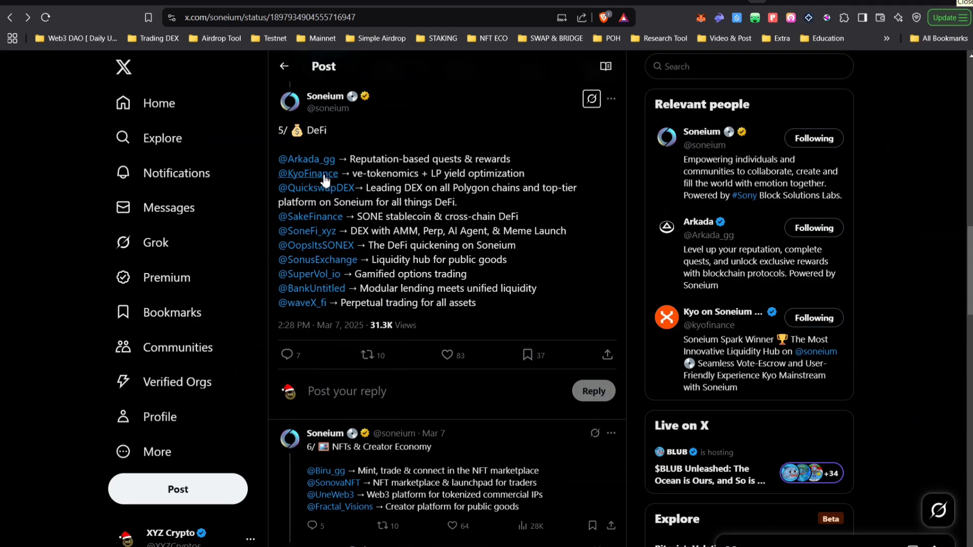
left_click(325, 180)
scroll(429, 354, "down", 3)
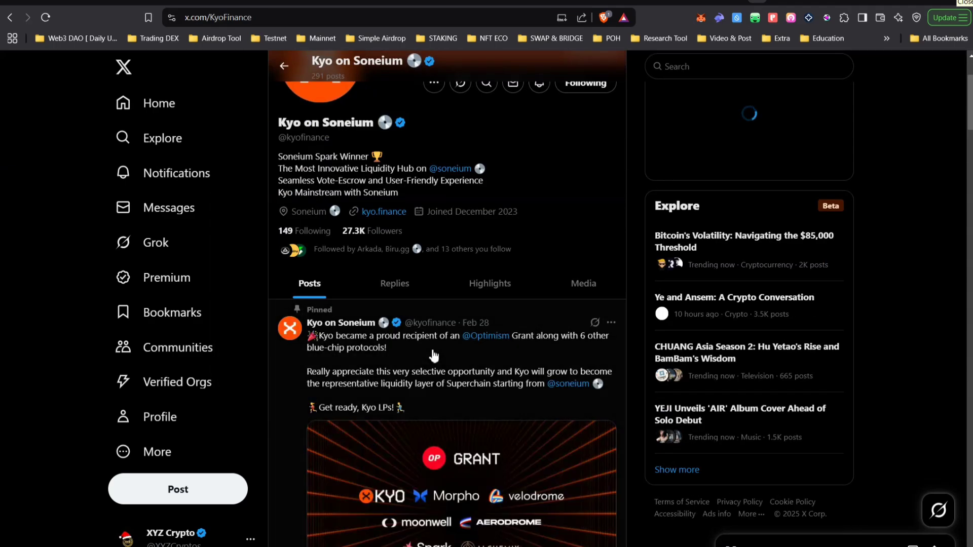
scroll(433, 356, "down", 10)
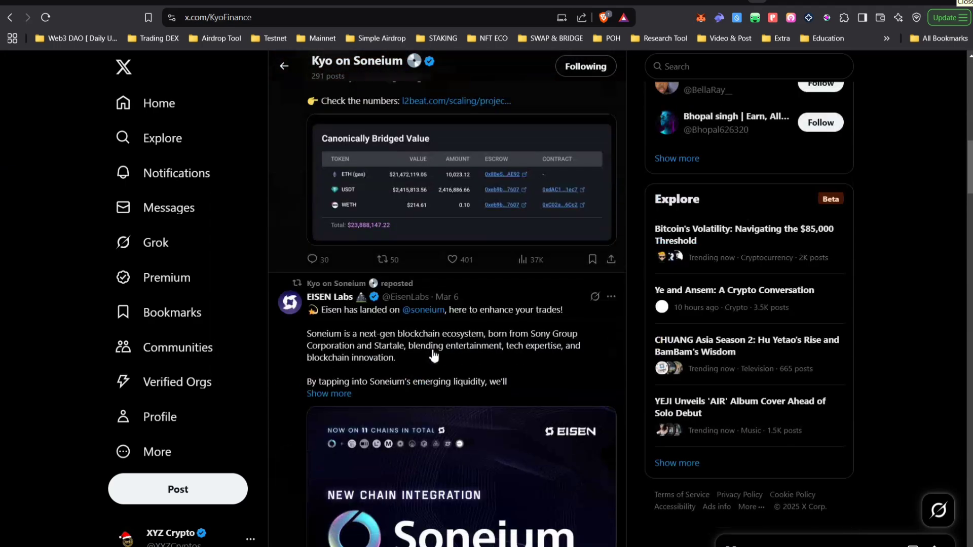
scroll(434, 356, "down", 10)
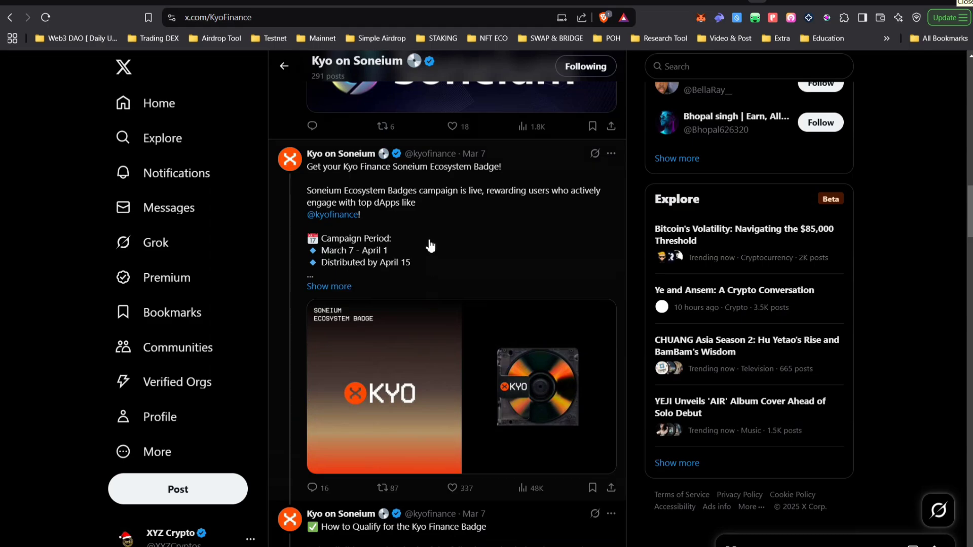
left_click(430, 245)
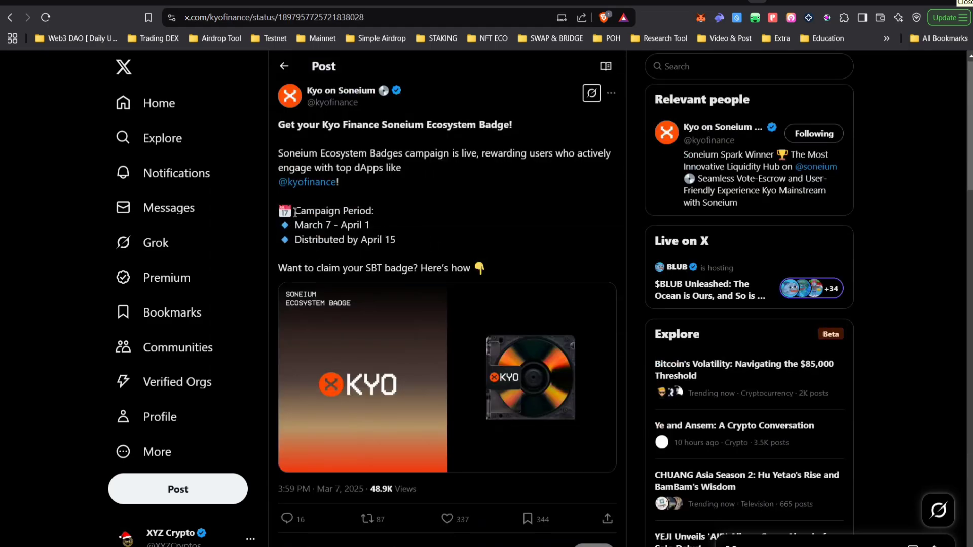
Read the full Kyo Finance Badge qualification post, highlighting the $100 trading volume, 10 transactions and swap and liquidity requirements
scroll(420, 230, "down", 7)
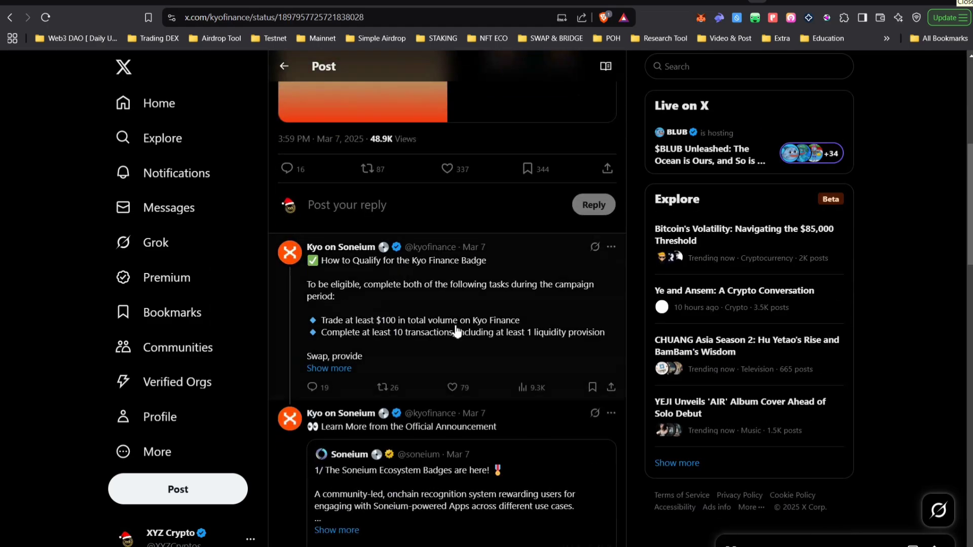
scroll(456, 332, "up", 5)
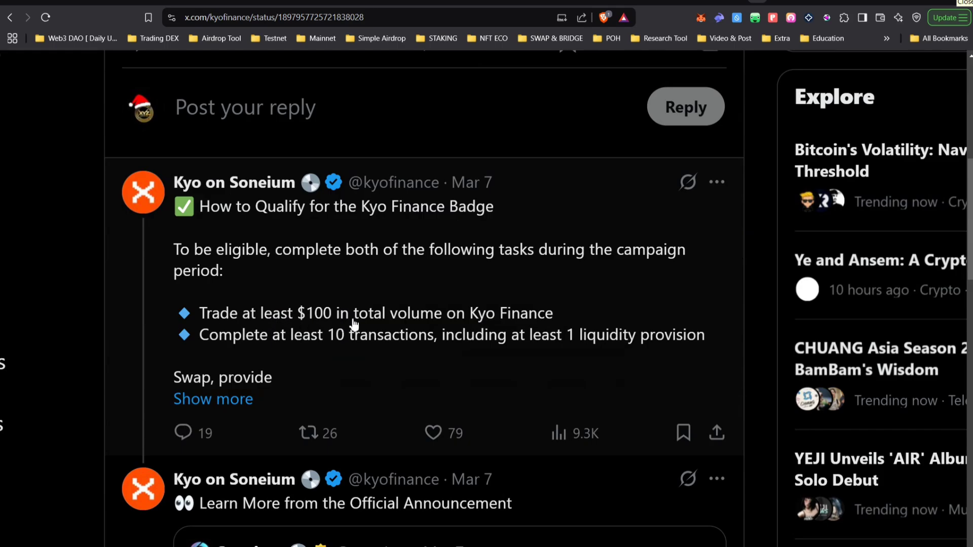
left_click_drag(562, 315, 196, 322)
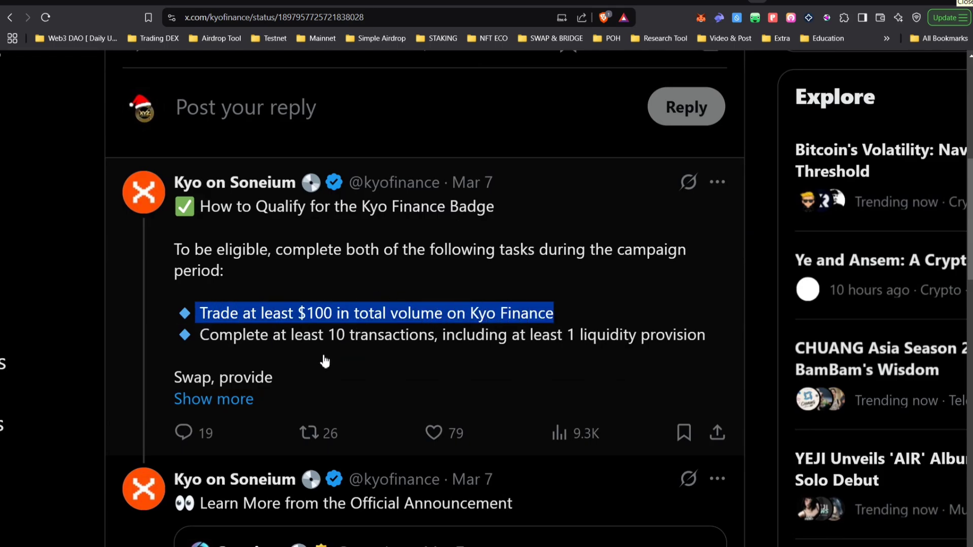
left_click_drag(435, 338, 219, 342)
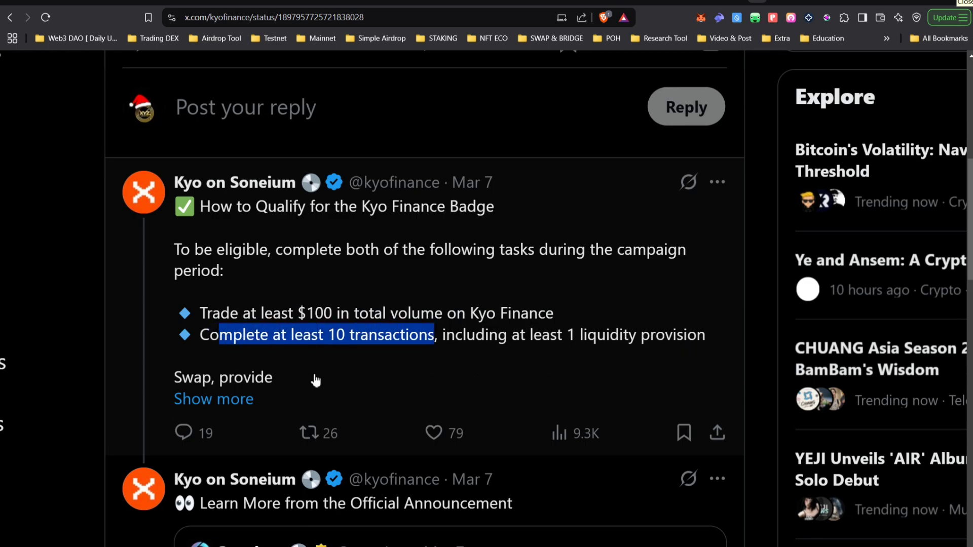
left_click(212, 399)
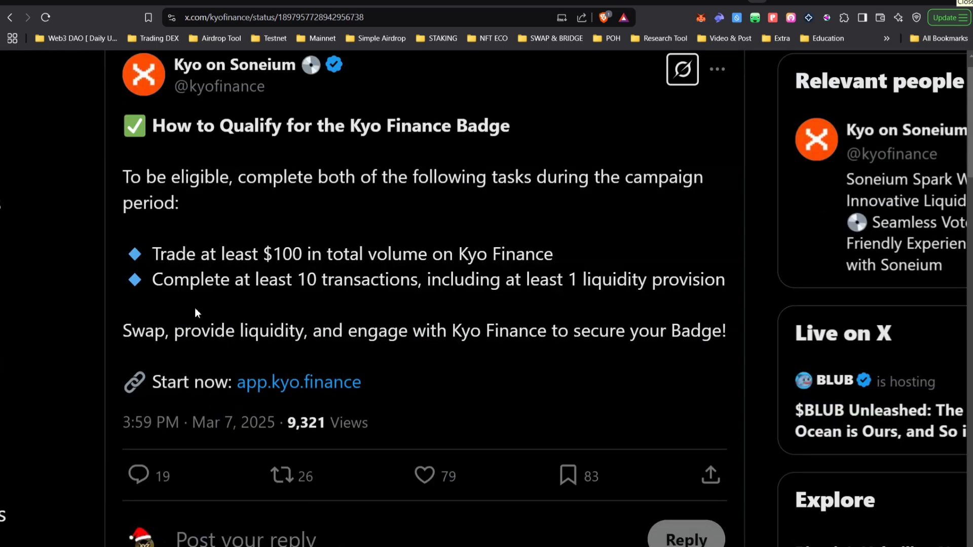
left_click_drag(121, 331, 375, 350)
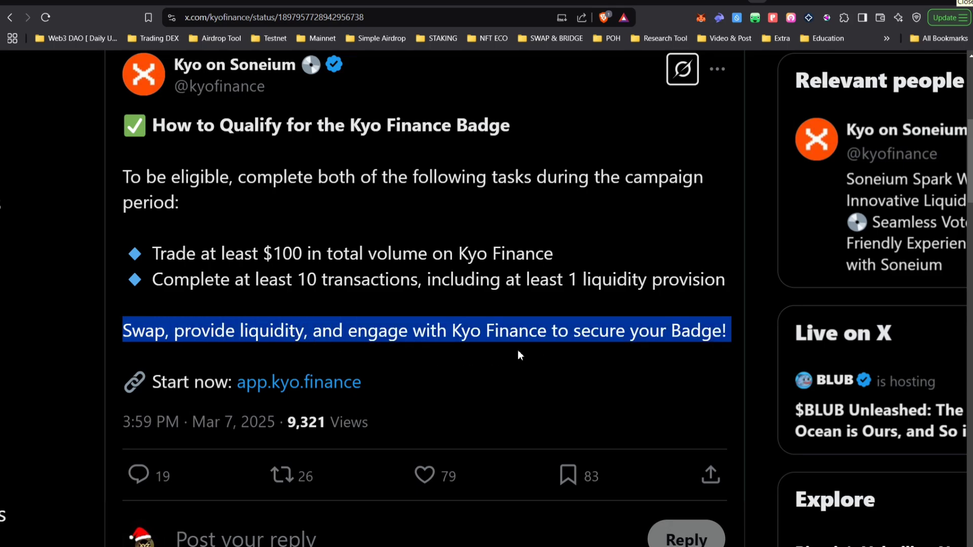
Open the app.kyo.finance link from the post and examine the ETH to USDC.e swap form
left_click(309, 392)
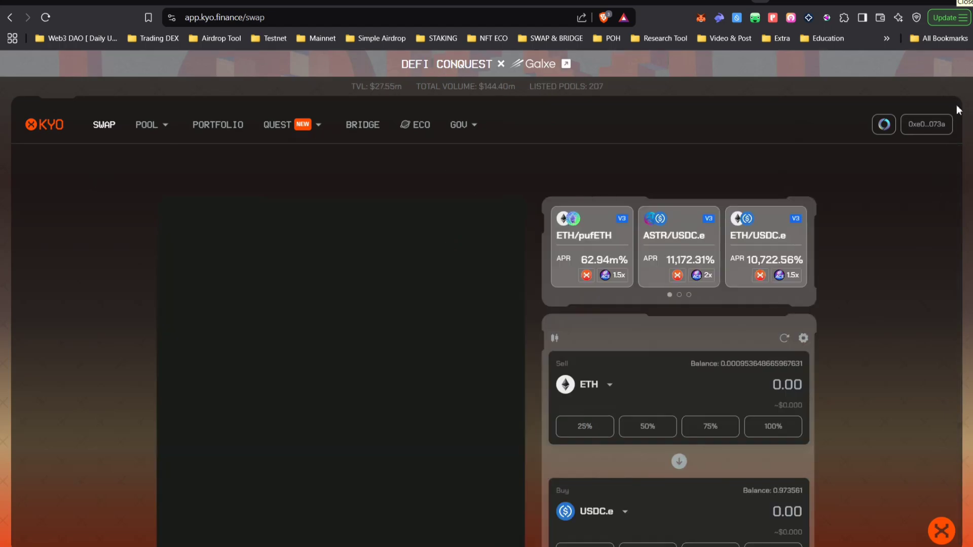
scroll(693, 358, "down", 3)
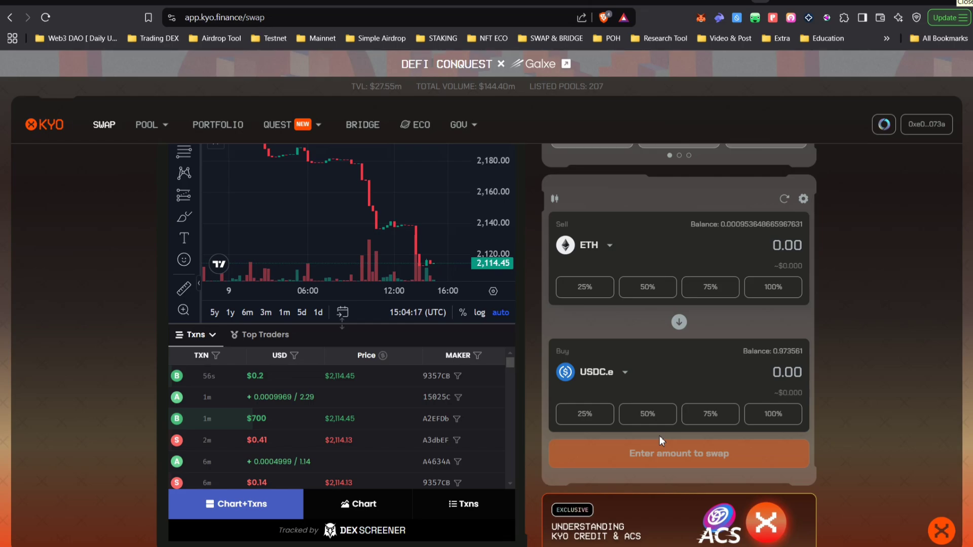
scroll(659, 436, "up", 3)
scroll(720, 445, "down", 3)
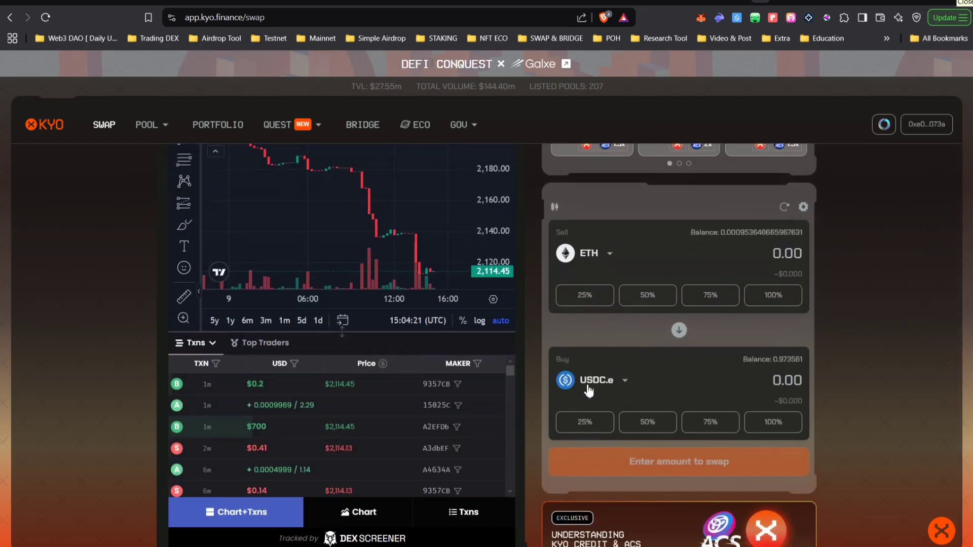
scroll(795, 366, "up", 3)
scroll(794, 366, "up", 3)
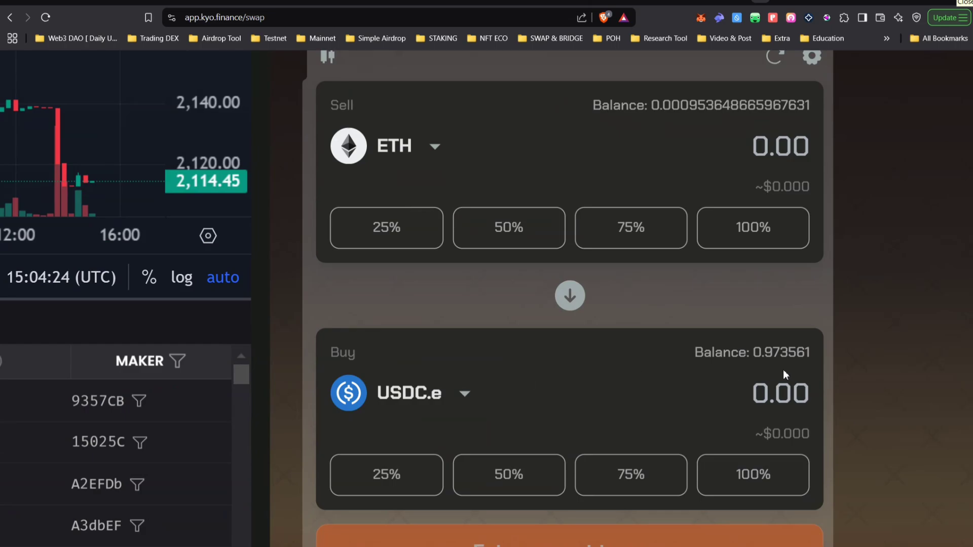
scroll(787, 353, "down", 5)
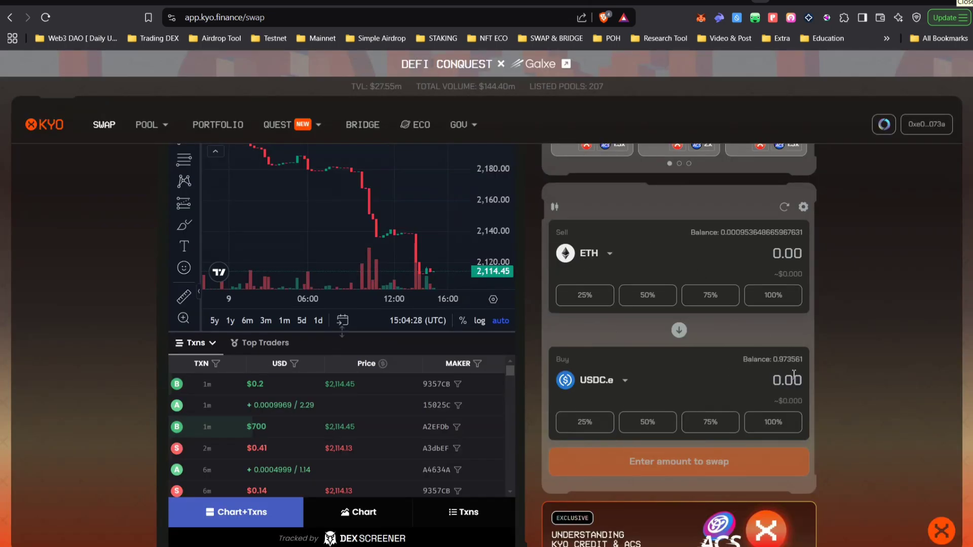
Open the Pool page, choose to add liquidity to existing pools, and bring up the supply amounts for the ETH/USDC.e V3 pool
left_click(147, 126)
left_click(144, 157)
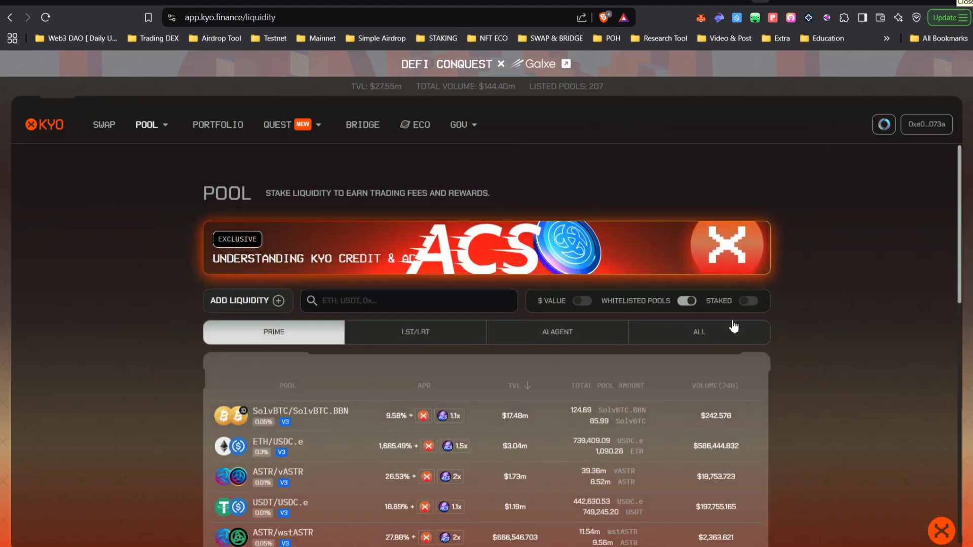
left_click(230, 300)
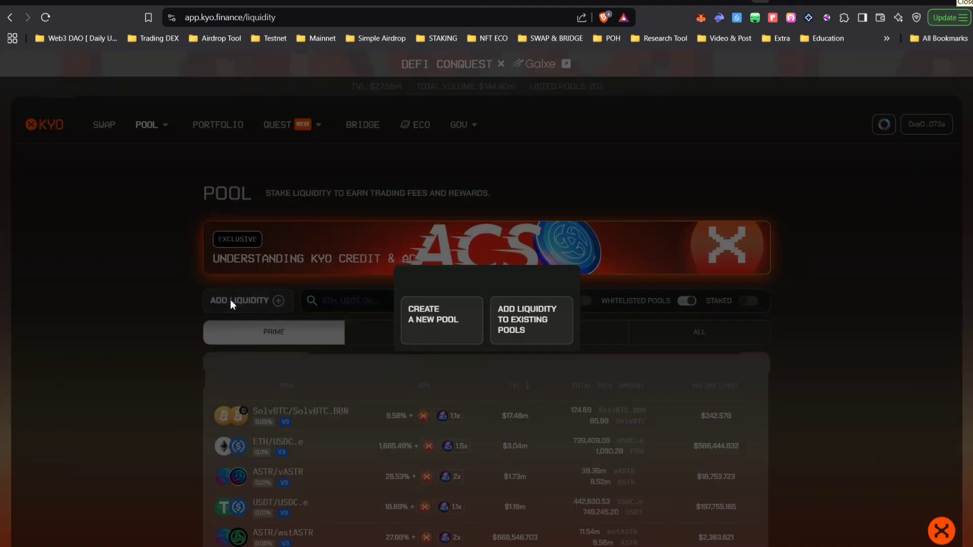
left_click(538, 319)
scroll(669, 410, "down", 3)
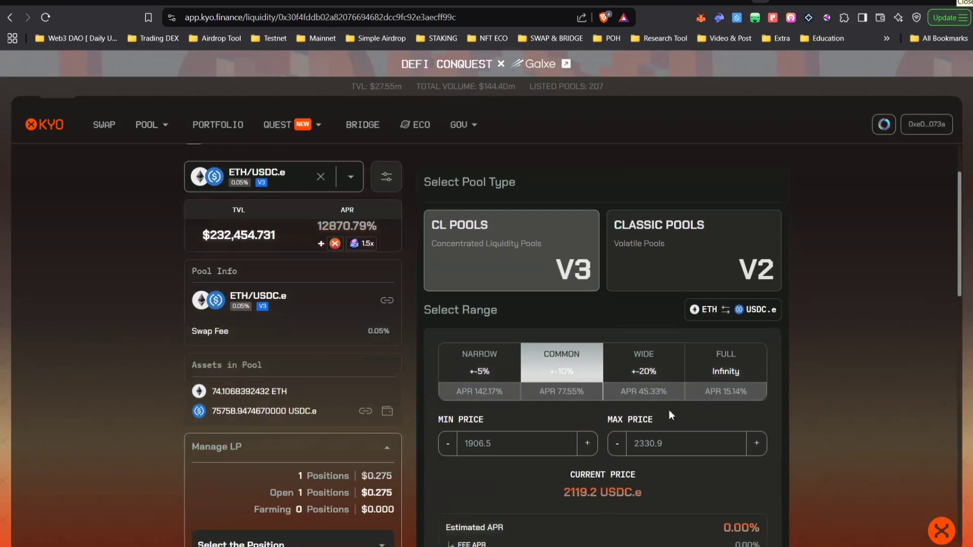
scroll(630, 359, "down", 12)
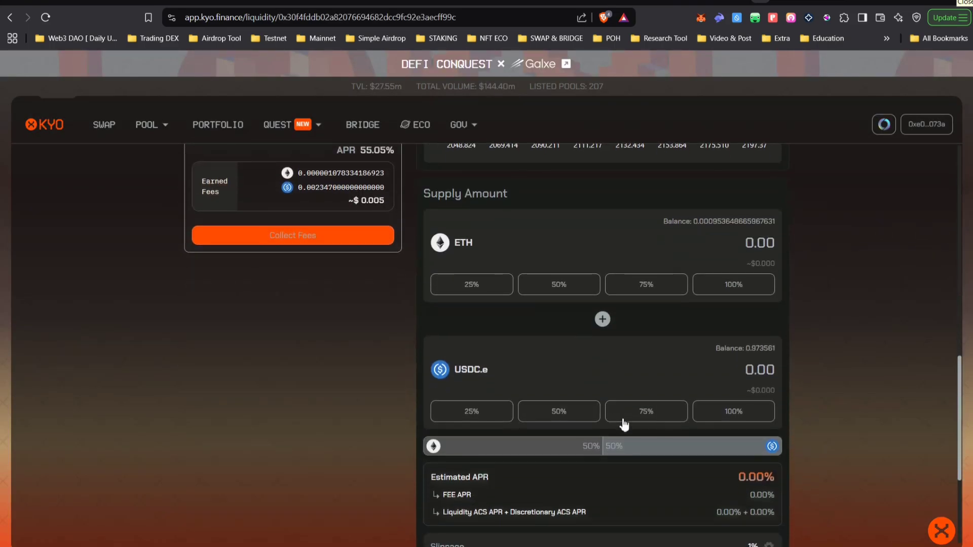
scroll(627, 427, "up", 2)
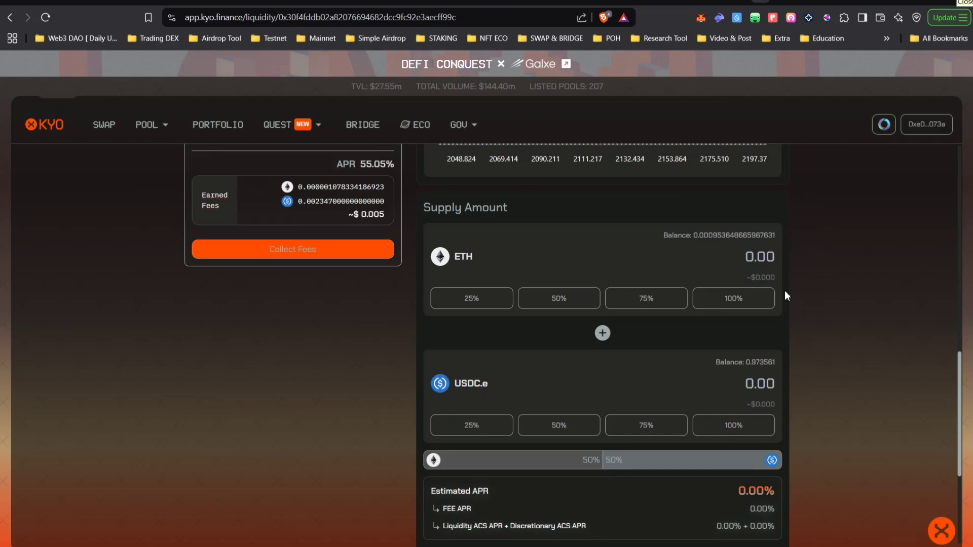
Supply 100% of the USDC.e balance with the matching ETH to the ETH/USDC.e pool, sign the wallet transaction and dismiss the confirmation
left_click(730, 431)
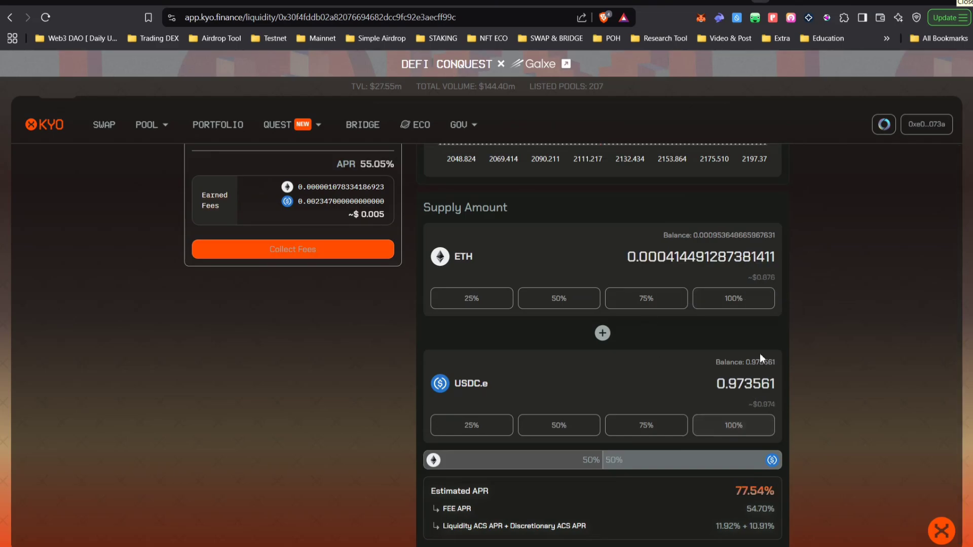
scroll(760, 358, "down", 4)
left_click(622, 375)
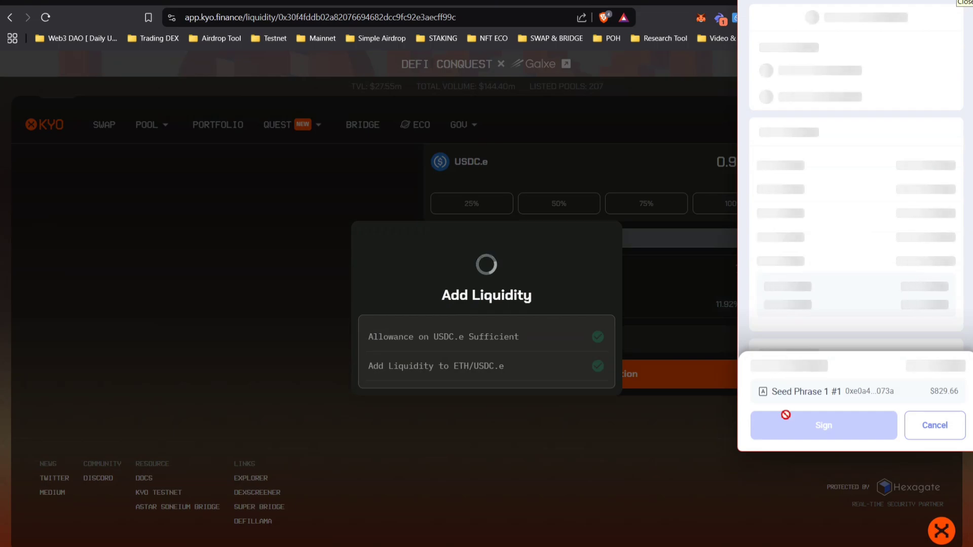
left_click(808, 434)
left_click(809, 436)
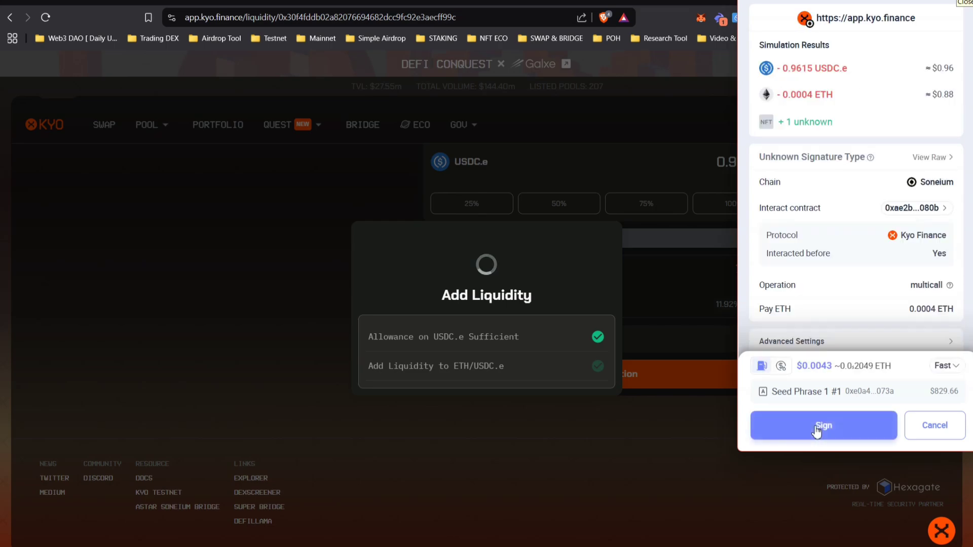
left_click(816, 430)
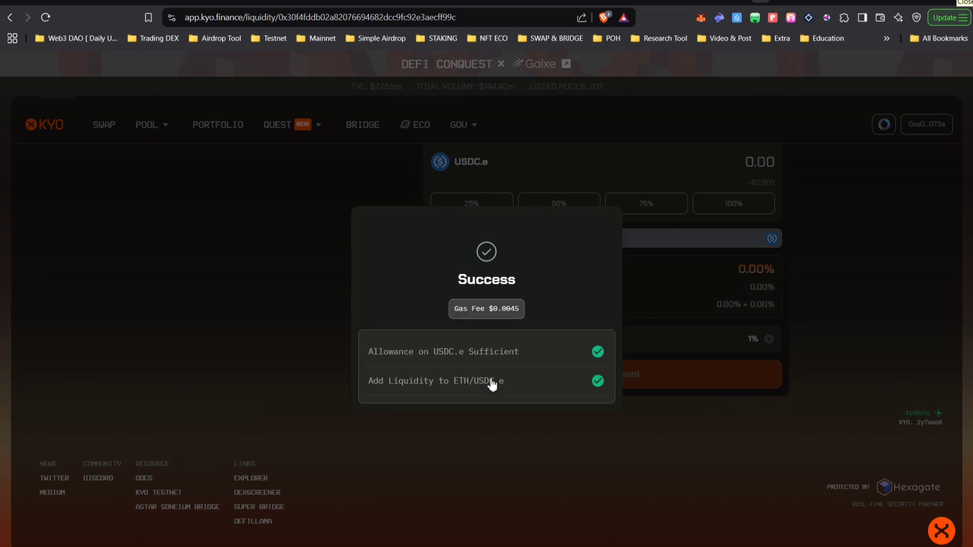
left_click(582, 442)
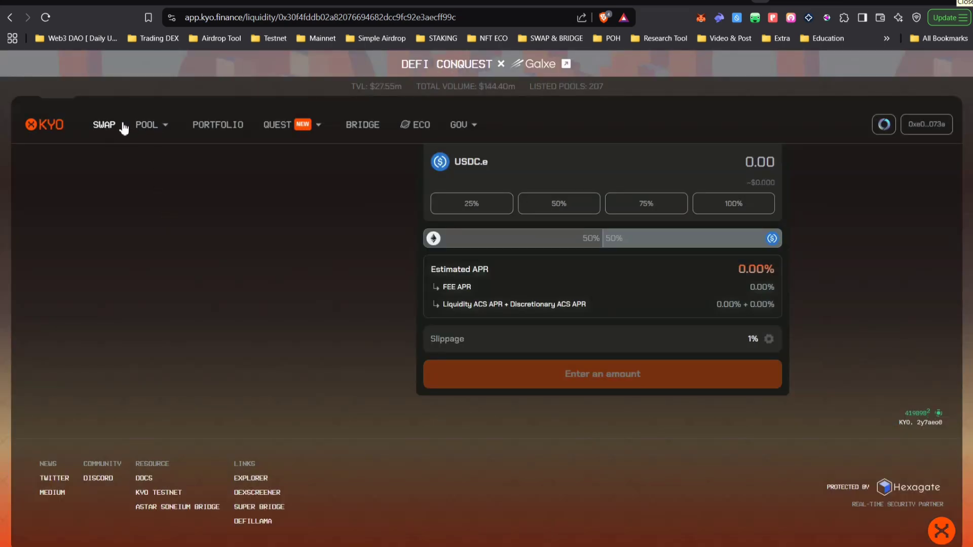
Revisit the Pool page's add-liquidity options, dismiss them, and open the swap form
mouse_move(152, 132)
left_click(152, 159)
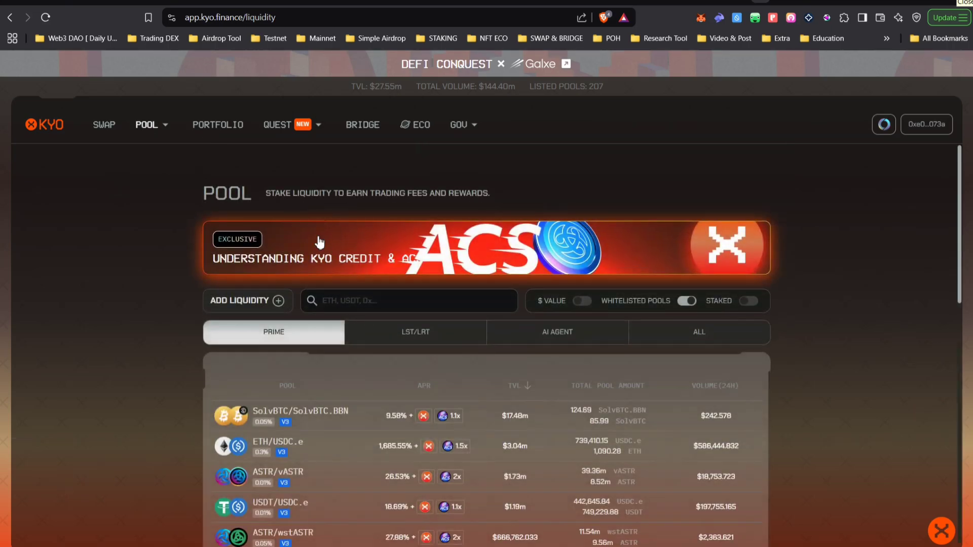
left_click(246, 302)
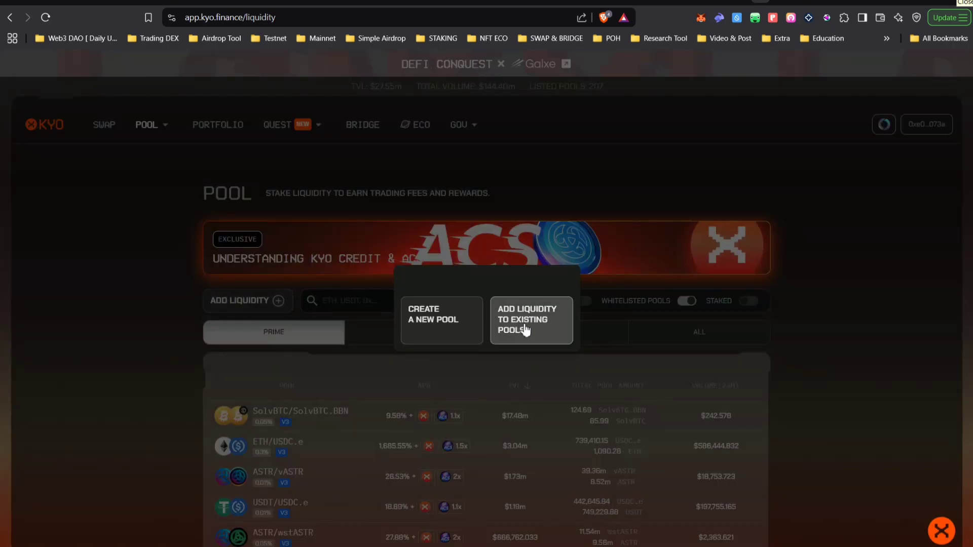
left_click(215, 148)
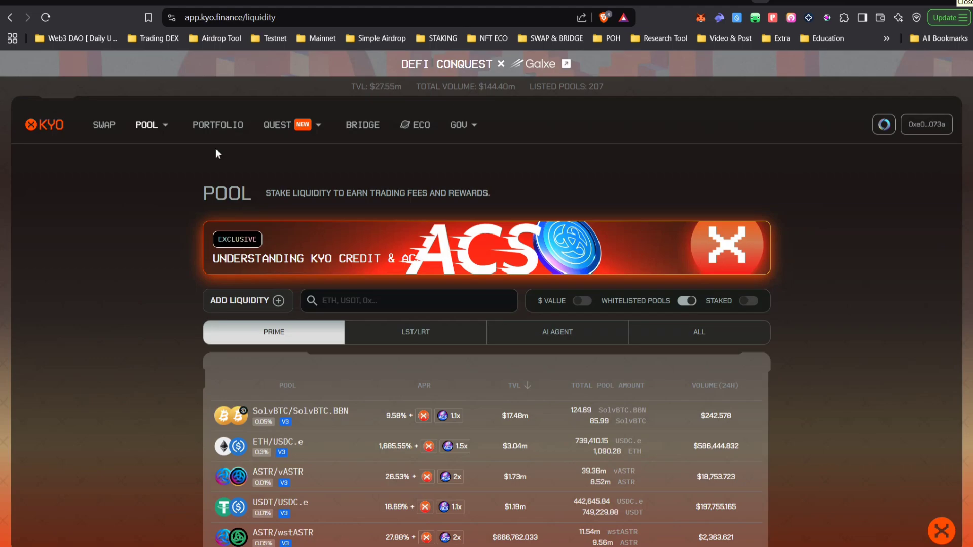
left_click(104, 124)
scroll(764, 390, "down", 2)
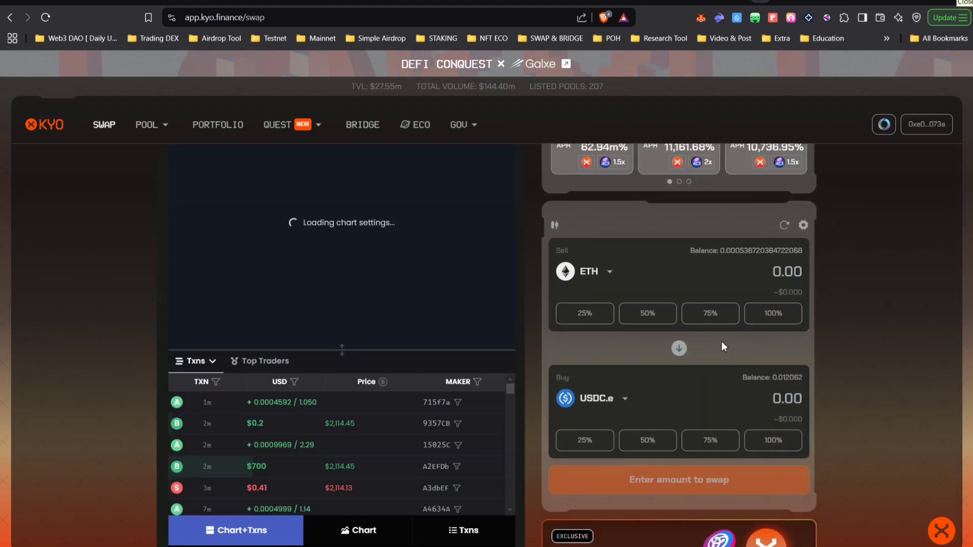
left_click(758, 2)
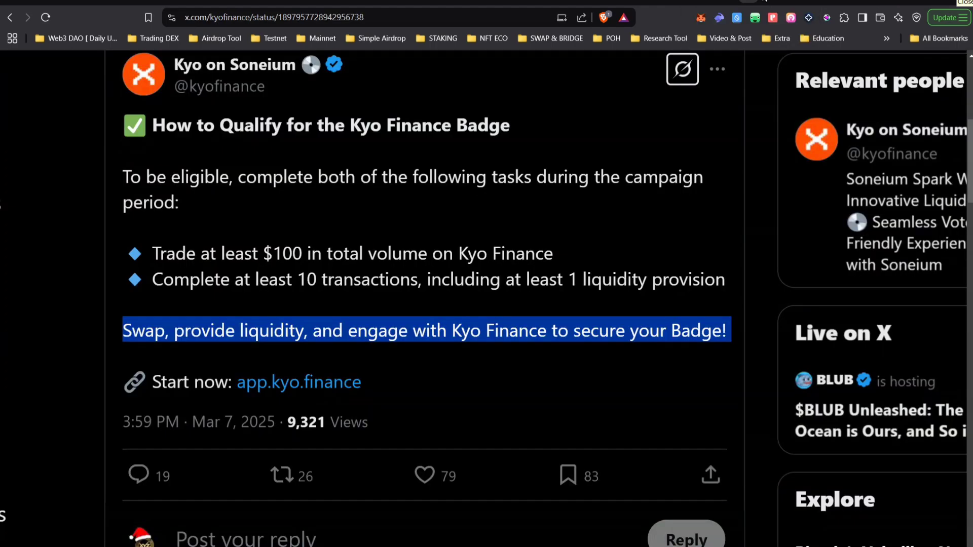
key("ctrl+minus")
key("ctrl+minus")
key("ctrl+minus")
key("ctrl+minus")
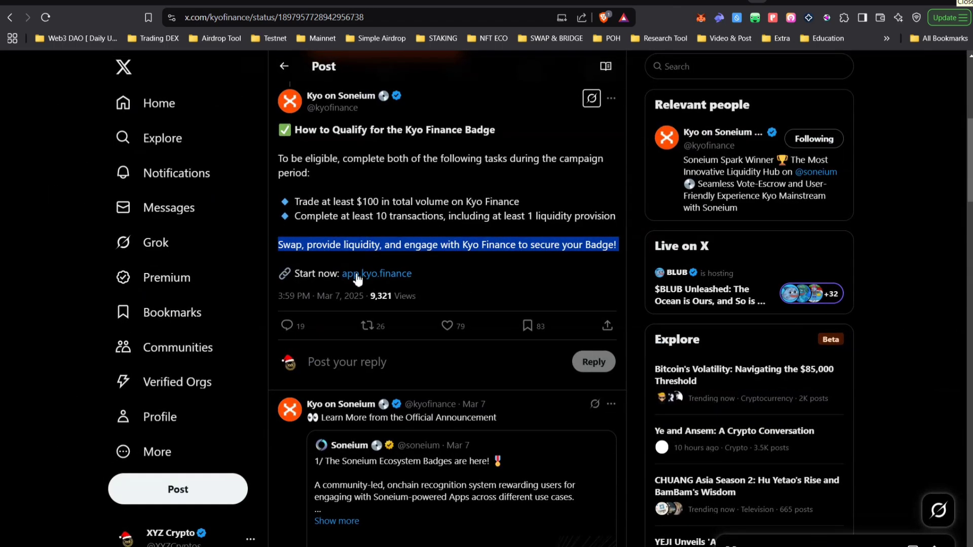
scroll(495, 367, "down", 5)
key("alt+Left")
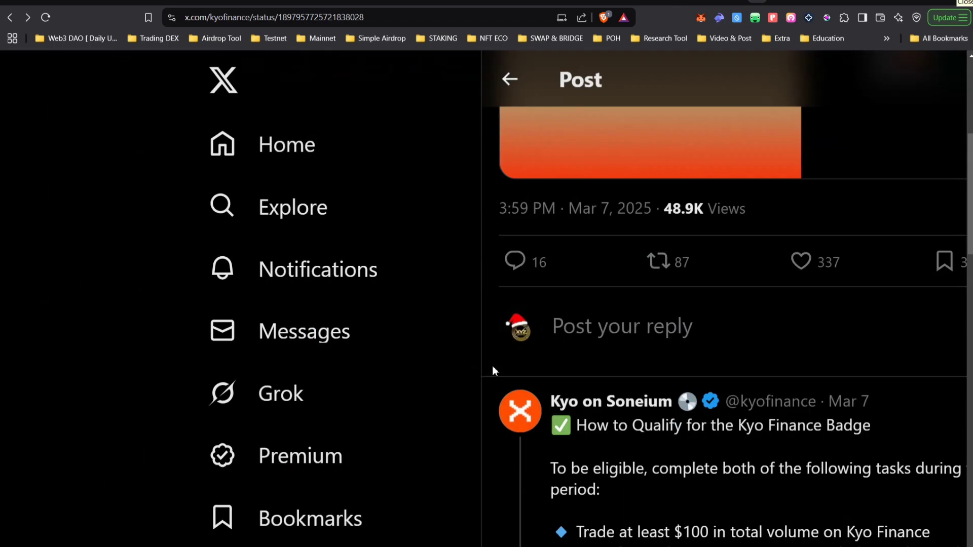
key("alt+Left")
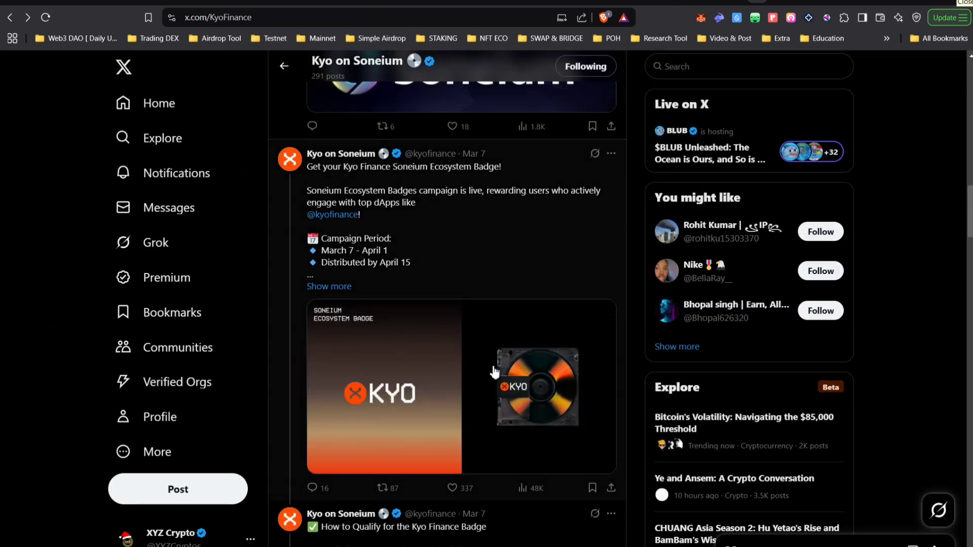
Go back to Soneium's DeFi post on X, review the badge thread around it, and enlarge the project list
scroll(495, 373, "left", 5)
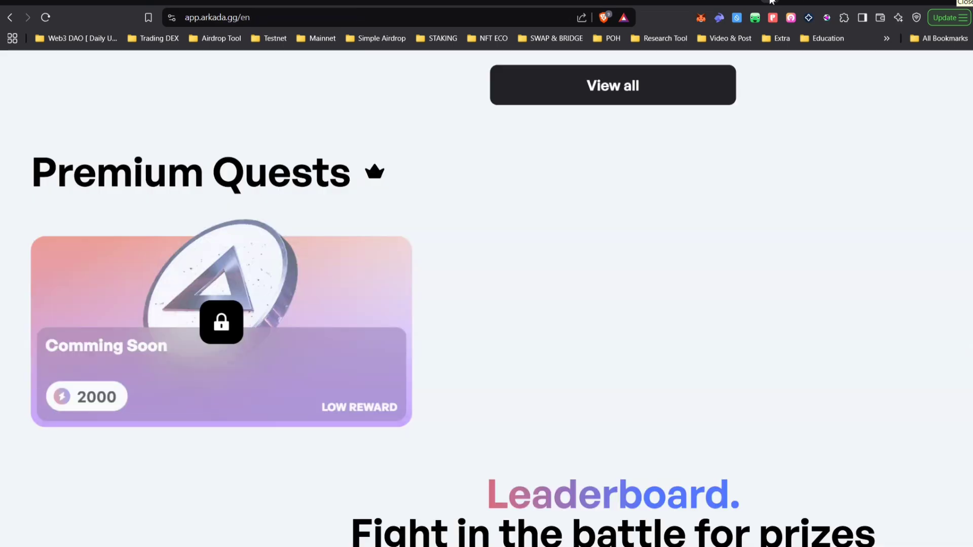
left_click(771, 2)
left_click(753, 1)
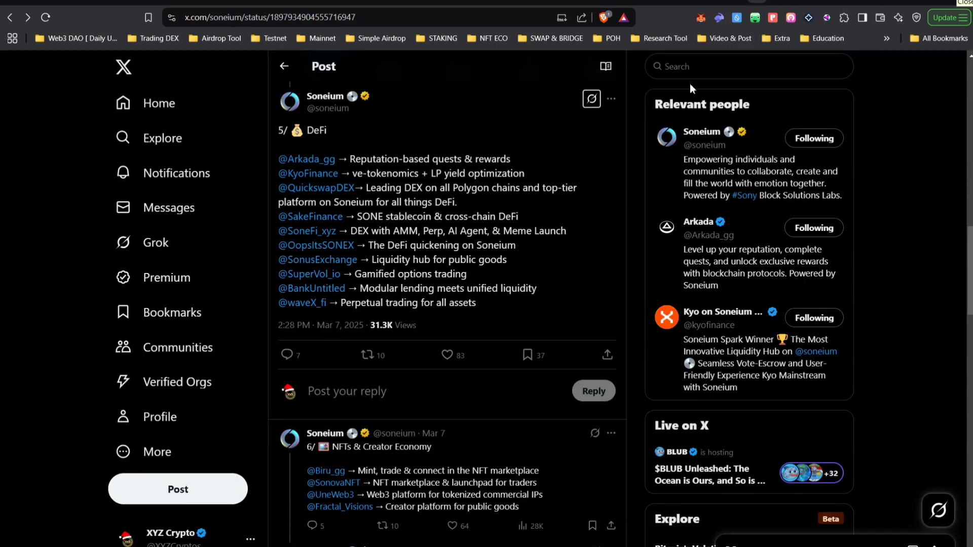
scroll(527, 299, "up", 8)
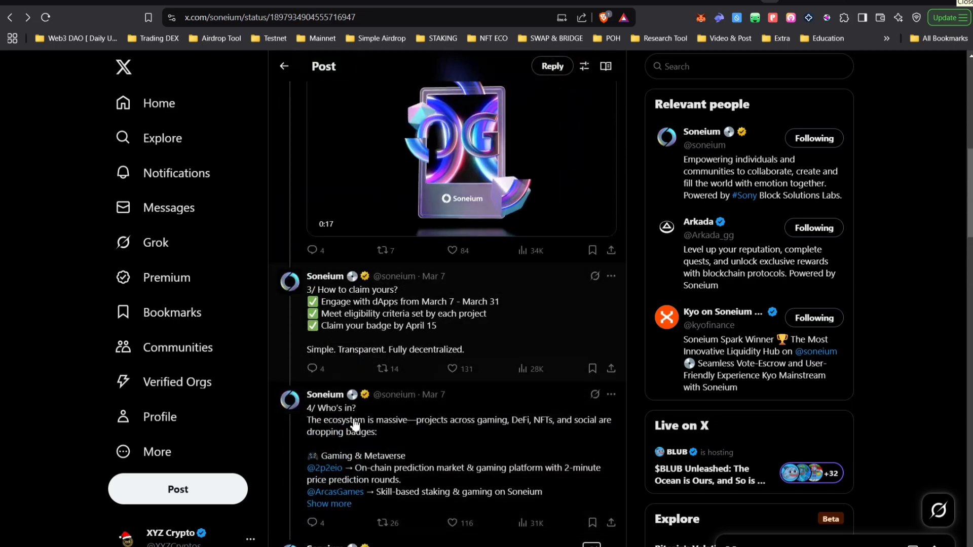
scroll(378, 431, "down", 4)
scroll(361, 365, "down", 2)
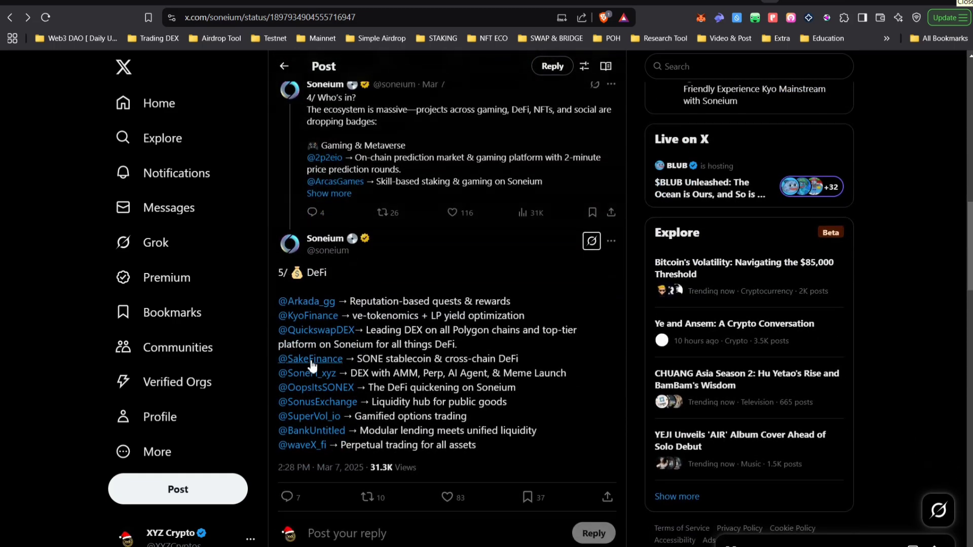
key("ctrl+plus")
key("ctrl+plus")
key("ctrl+plus")
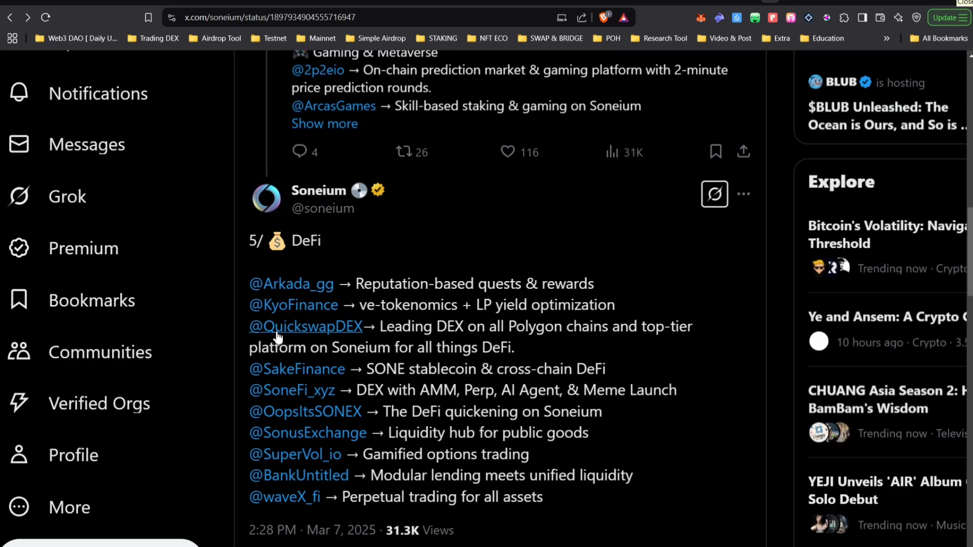
Open QuickswapDEX's profile from the DeFi list, reset the page zoom and find its Soneium Ecosystem Badge post
left_click(308, 330)
scroll(605, 424, "down", 4)
scroll(606, 429, "down", 1)
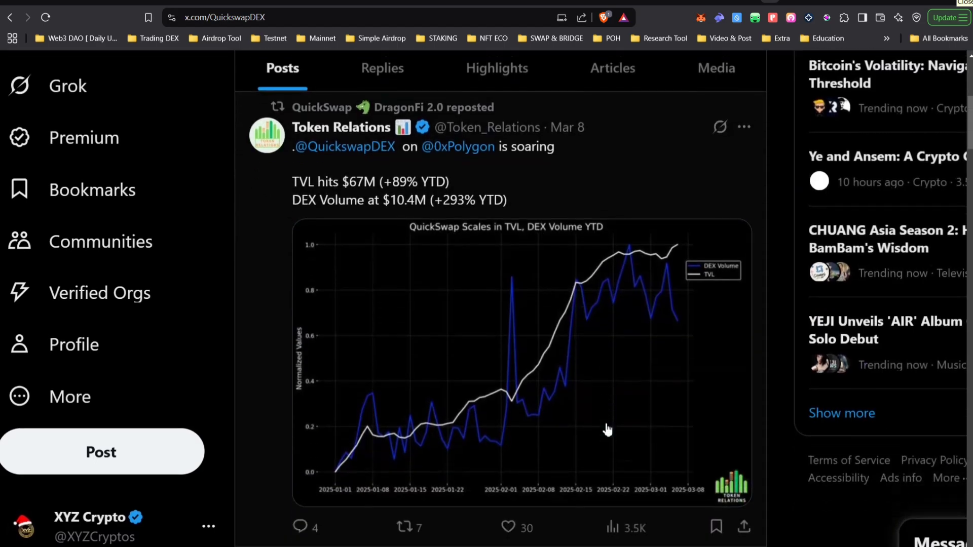
key("ctrl+0")
scroll(607, 428, "down", 10)
scroll(608, 430, "down", 2)
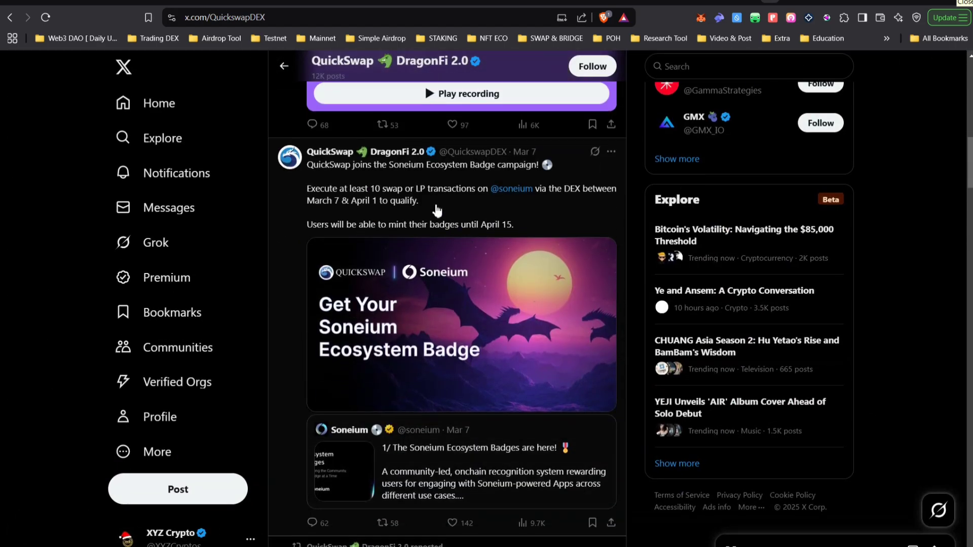
Open the QuickSwap badge post and read it, highlighting the requirement of at least 10 swap or LP transactions
left_click(437, 210)
scroll(365, 210, "down", 6)
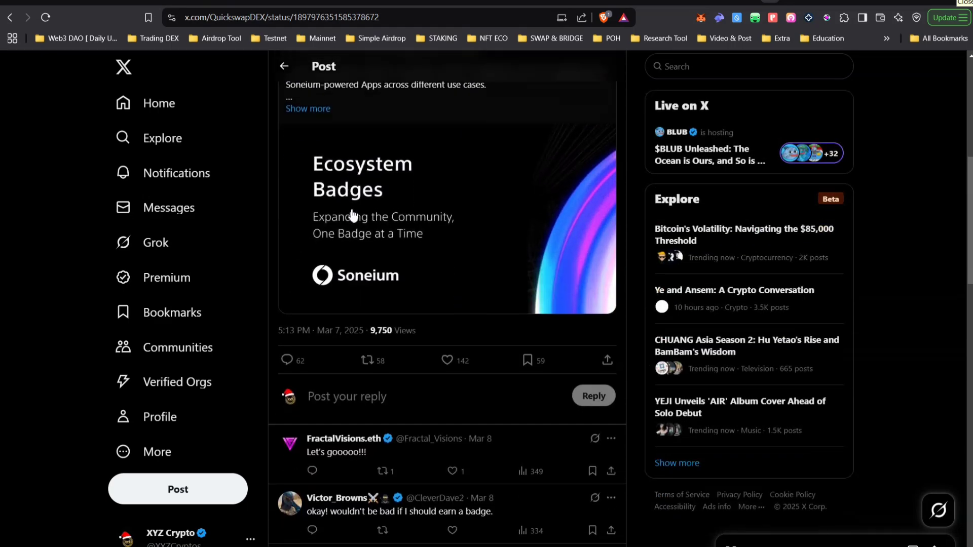
scroll(353, 216, "up", 6)
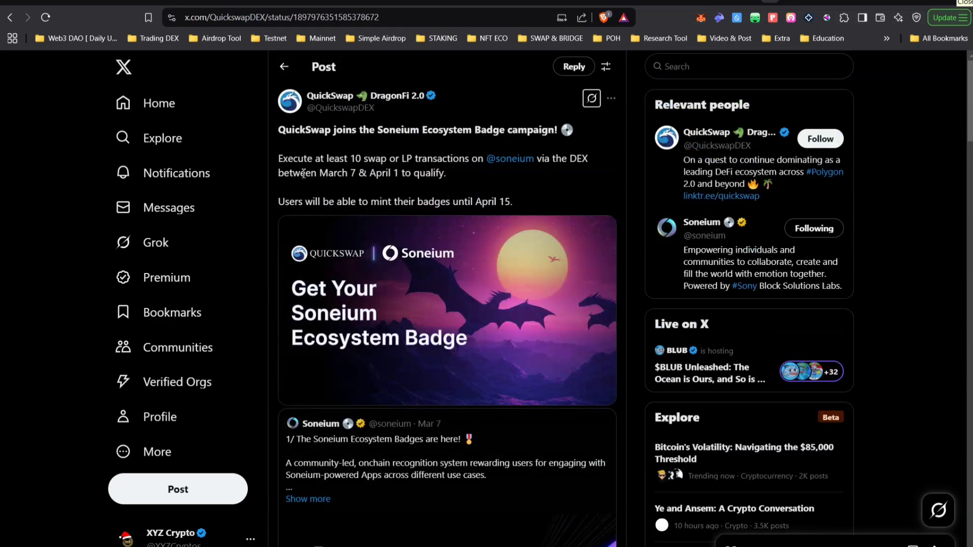
left_click_drag(282, 162, 591, 161)
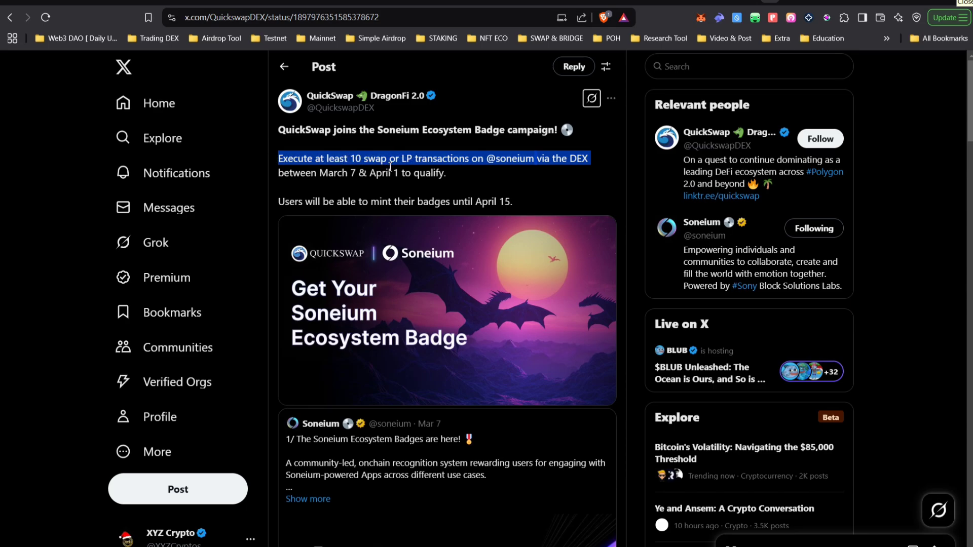
left_click(448, 165)
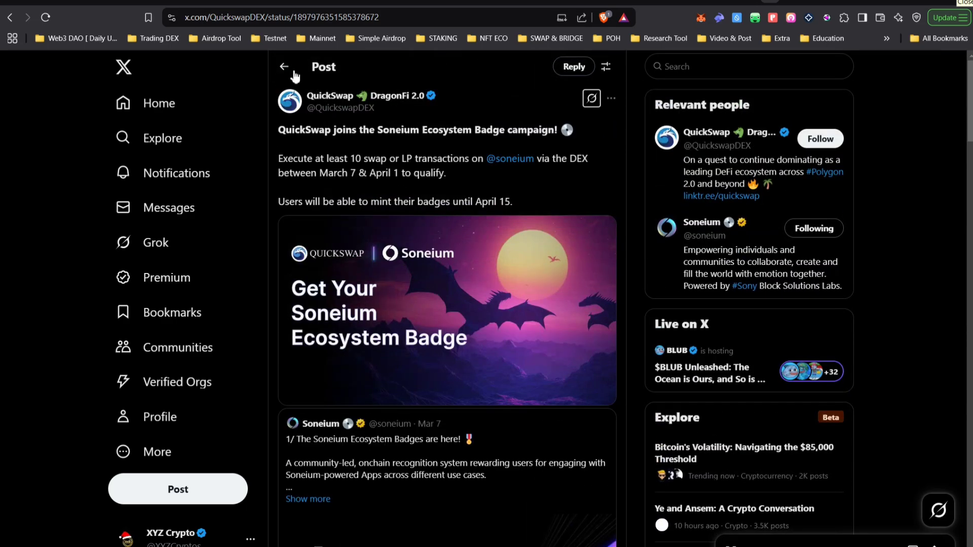
Go back to QuickSwap's profile, open its quickswap.exchange website, and return to the profile while it loads
left_click(285, 67)
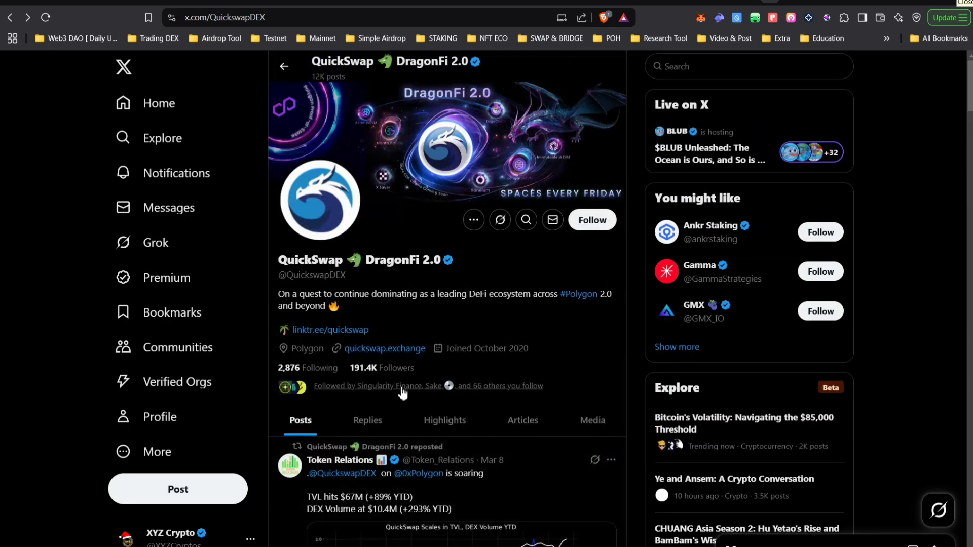
left_click(390, 350)
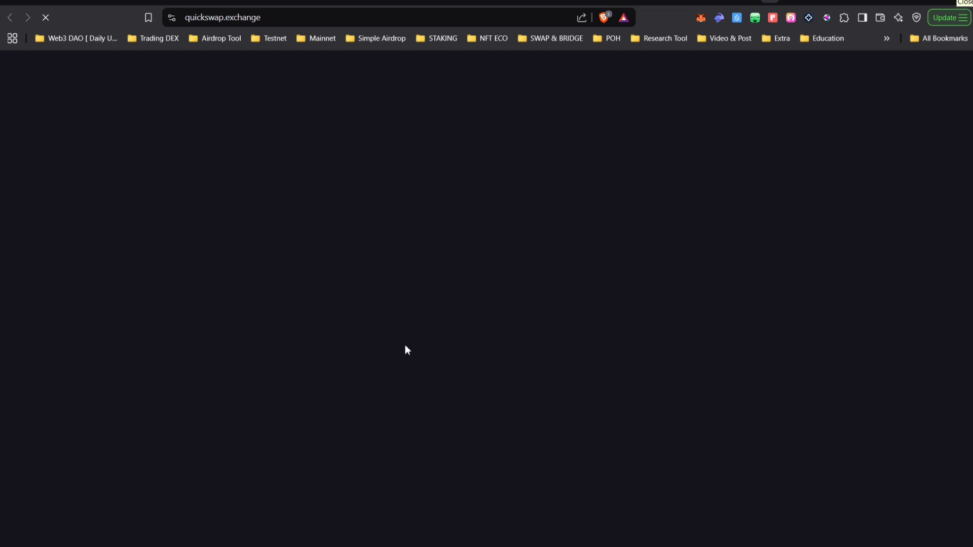
right_click(405, 218)
left_click(338, 200)
left_click(725, 2)
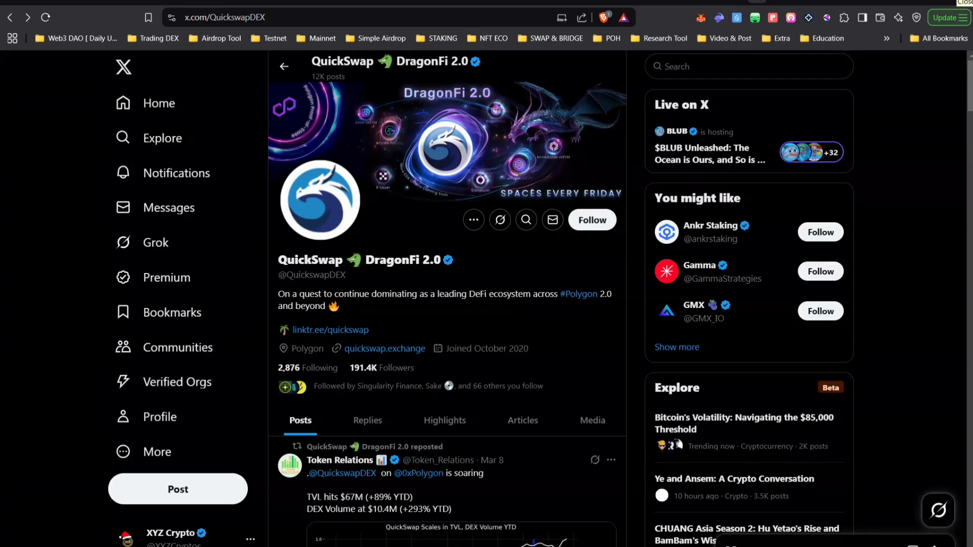
Look over QuickSwap's profile, go back to Soneium's badge thread, and switch to the quickswap.exchange page
scroll(461, 282, "down", 5)
scroll(462, 283, "up", 5)
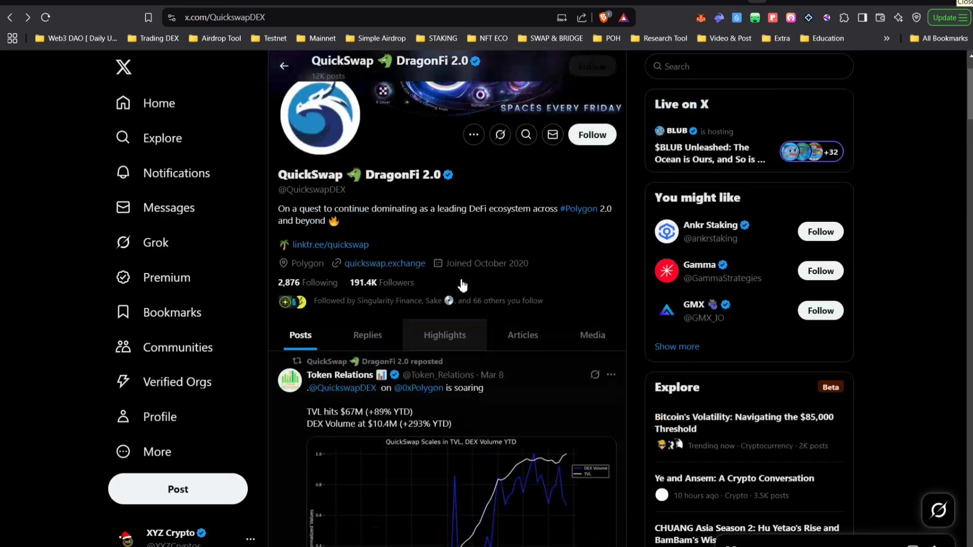
scroll(462, 283, "left", 3)
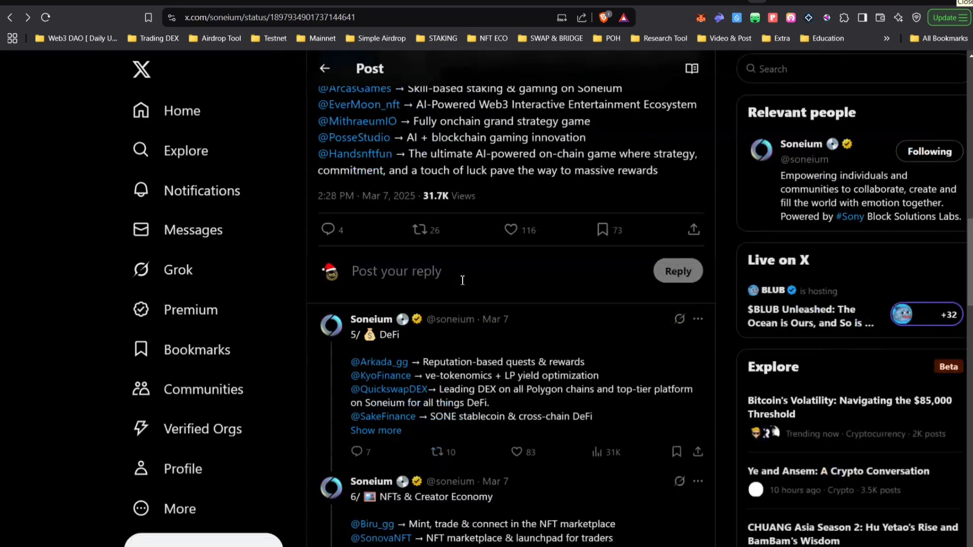
left_click(774, 2)
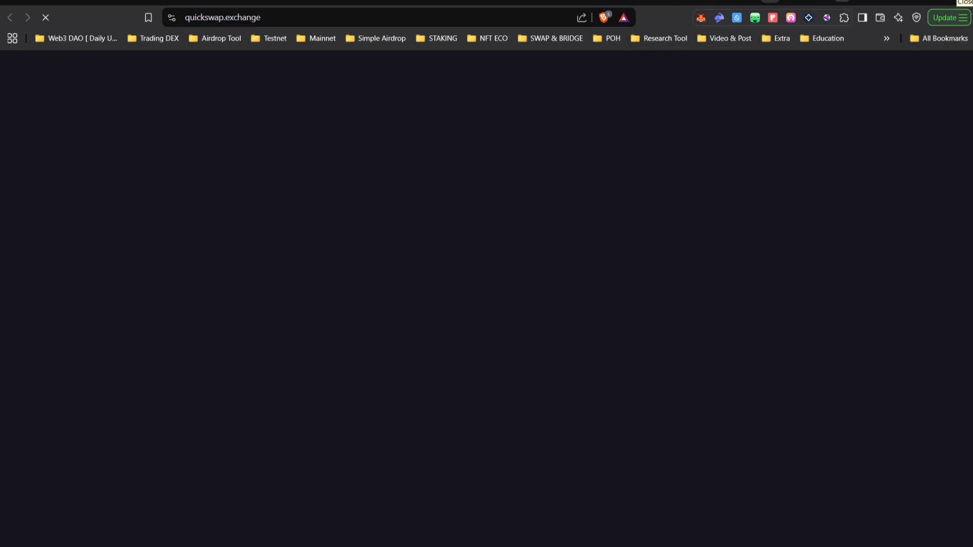
Return to Soneium's badge thread, open the DeFi post and look over its list of participating projects
left_click(754, 2)
scroll(503, 275, "down", 1)
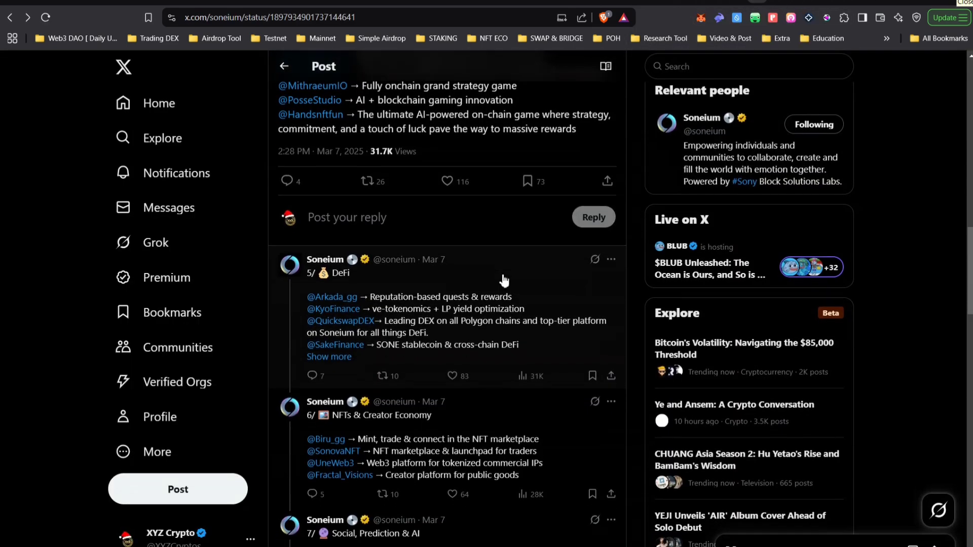
scroll(502, 275, "up", 2)
scroll(501, 275, "down", 1)
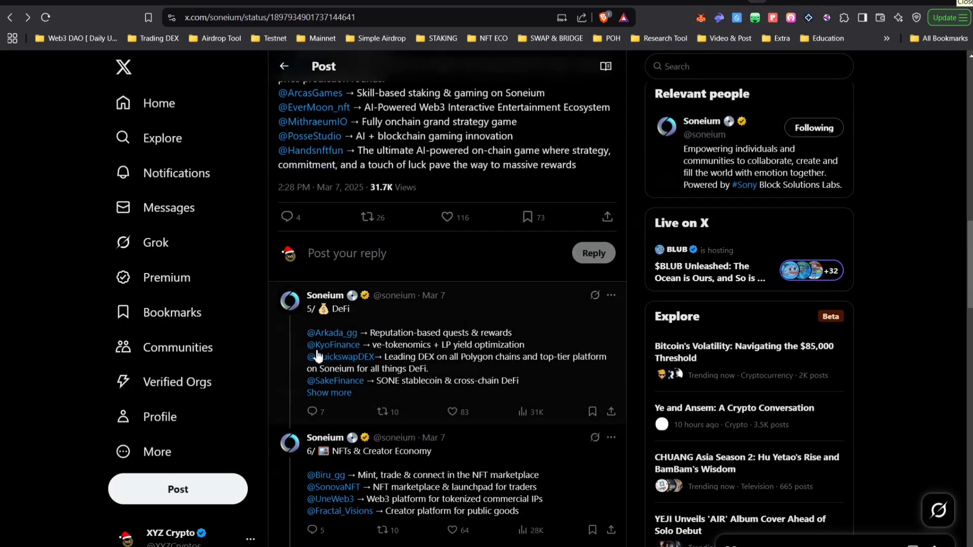
left_click(484, 340)
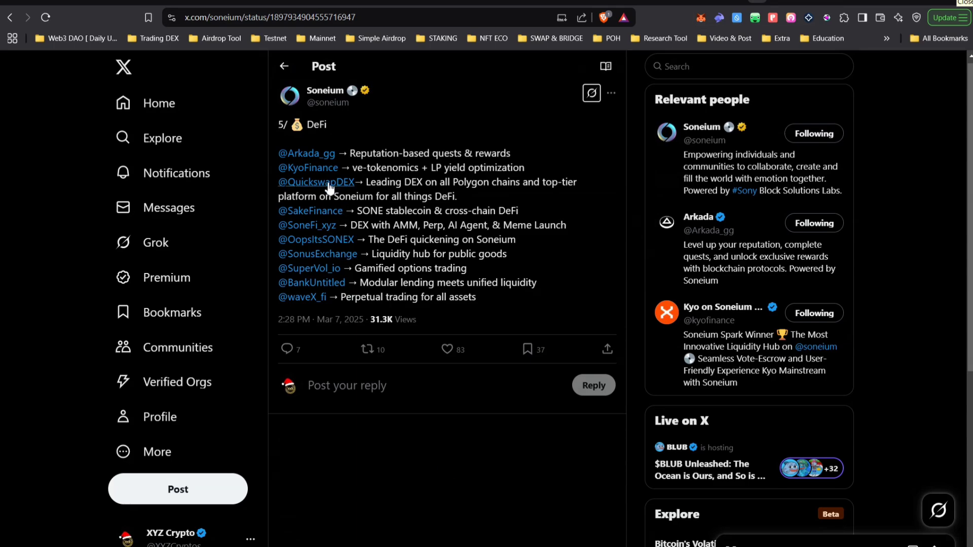
mouse_move(320, 183)
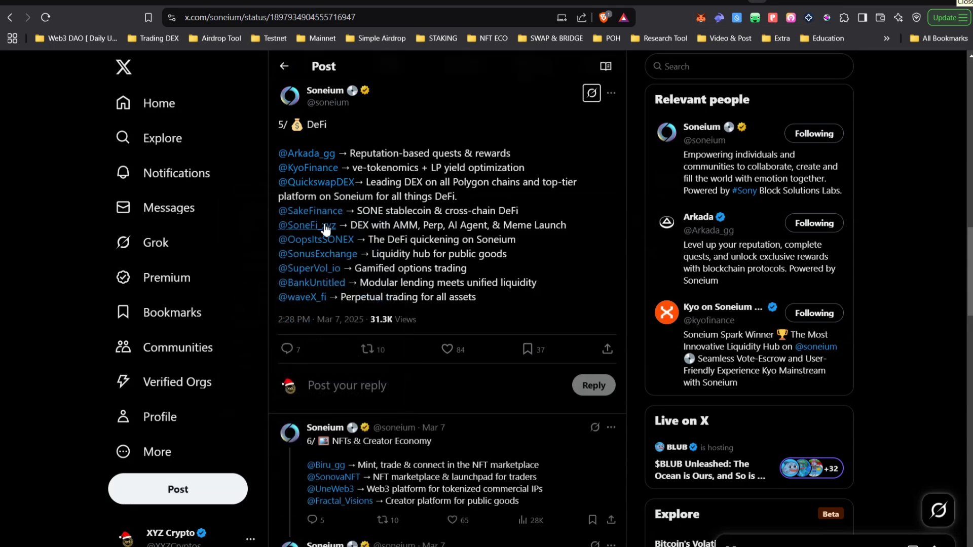
mouse_move(311, 218)
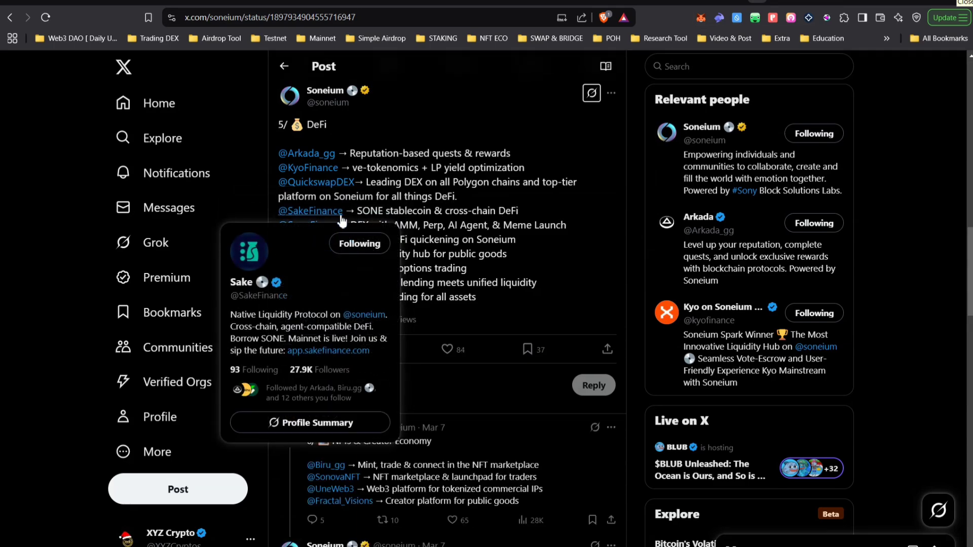
scroll(309, 215, "down", 1)
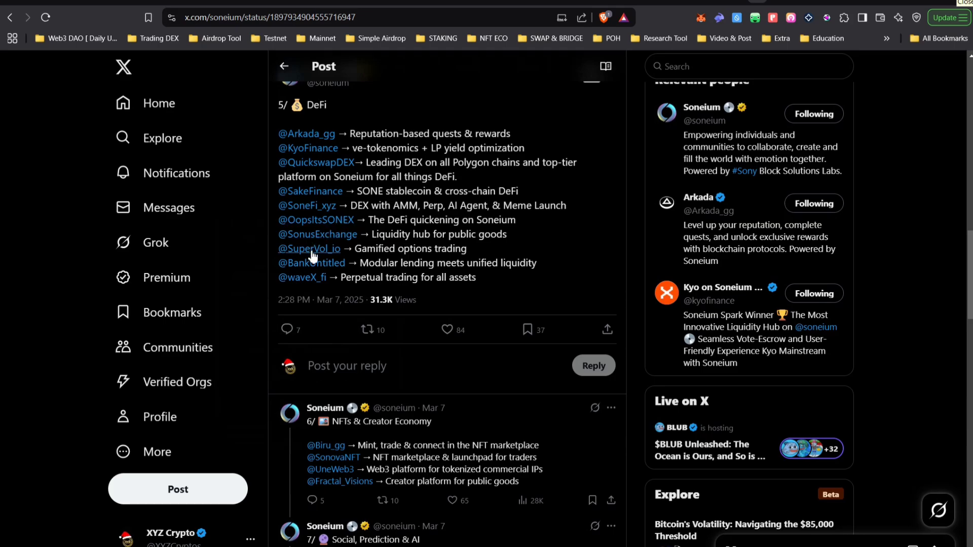
scroll(332, 205, "up", 1)
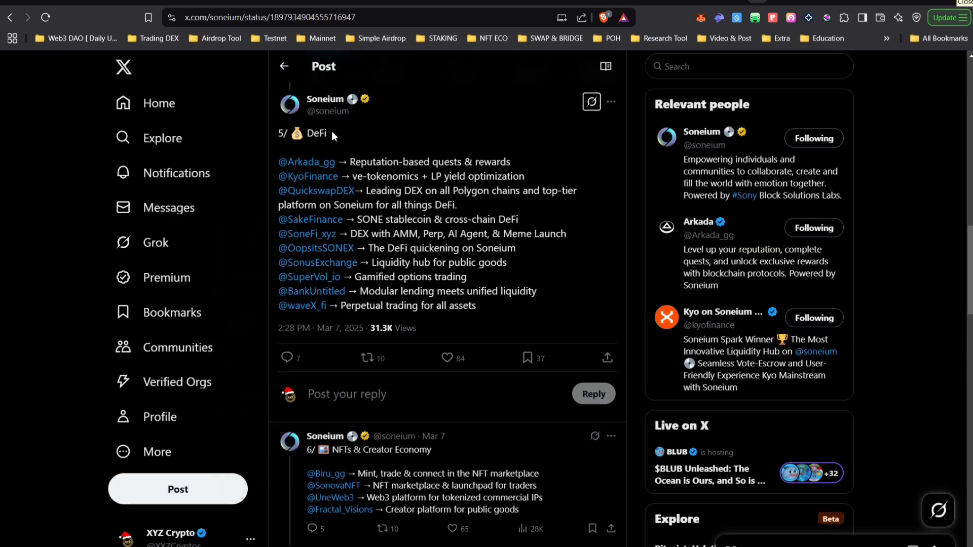
Highlight the DeFi heading and look through the NFTs & Creator Economy and Social, Prediction & AI posts in the thread
left_click_drag(330, 133, 308, 131)
scroll(329, 319, "down", 3)
scroll(385, 337, "down", 2)
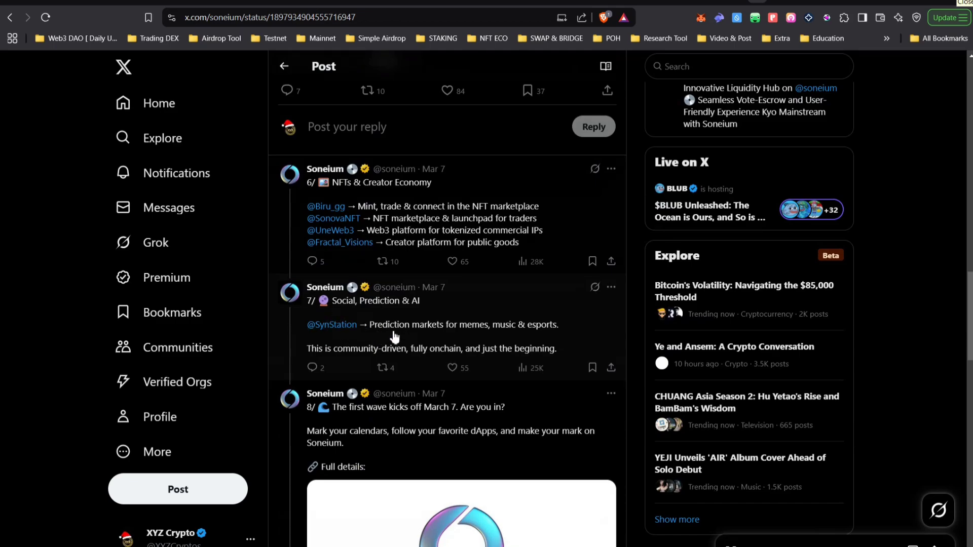
scroll(380, 352, "down", 4)
scroll(381, 352, "up", 2)
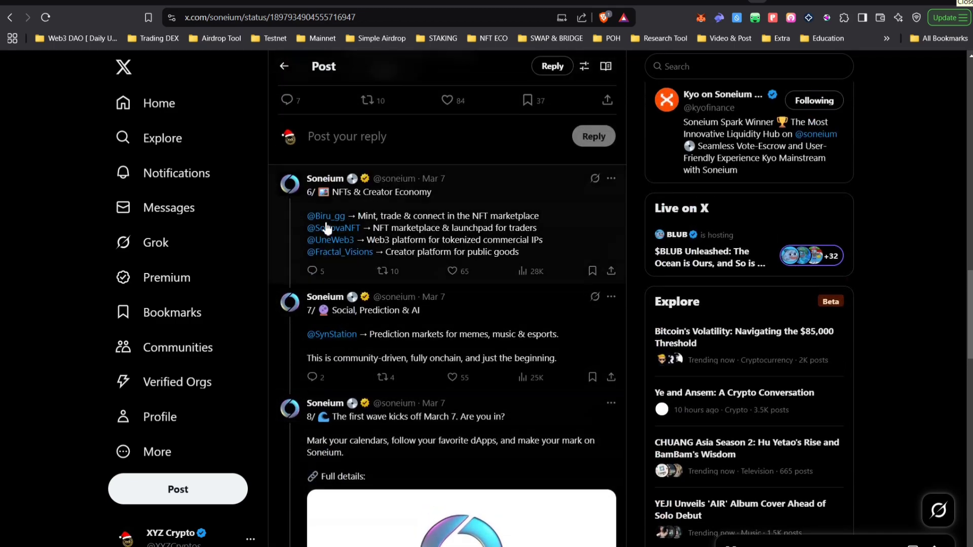
mouse_move(328, 250)
scroll(325, 263, "up", 4)
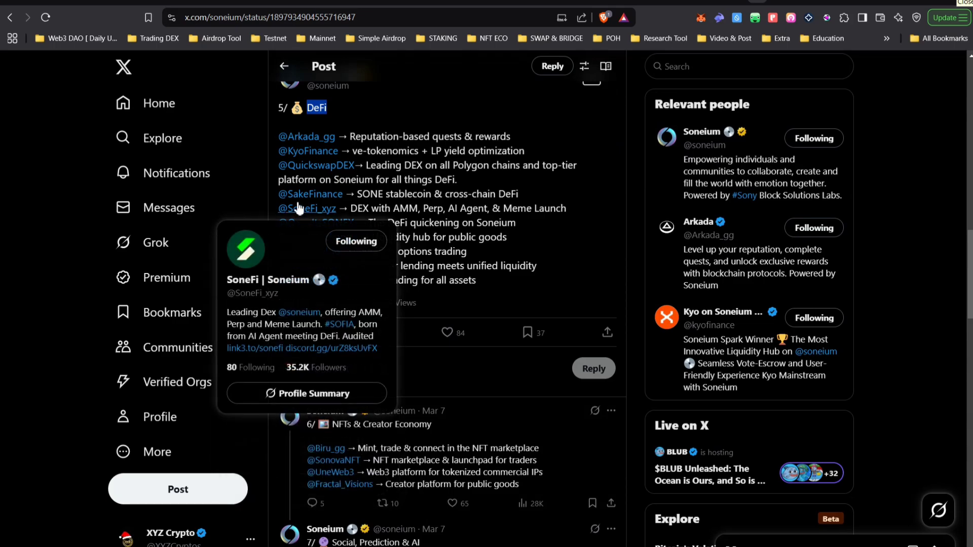
scroll(302, 145, "up", 3)
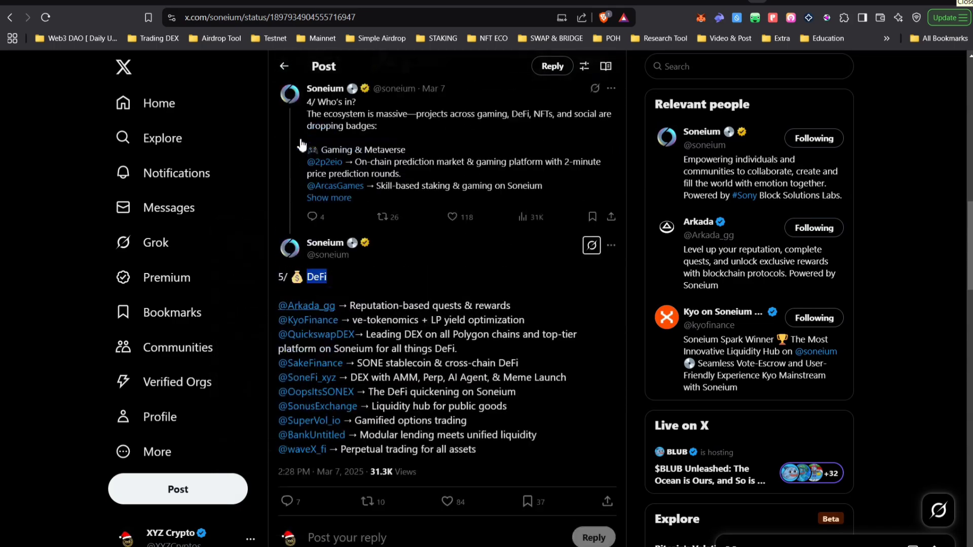
Open the "Who's in?" post to review its Gaming & Metaverse projects, and go back to the DeFi post
left_click(403, 178)
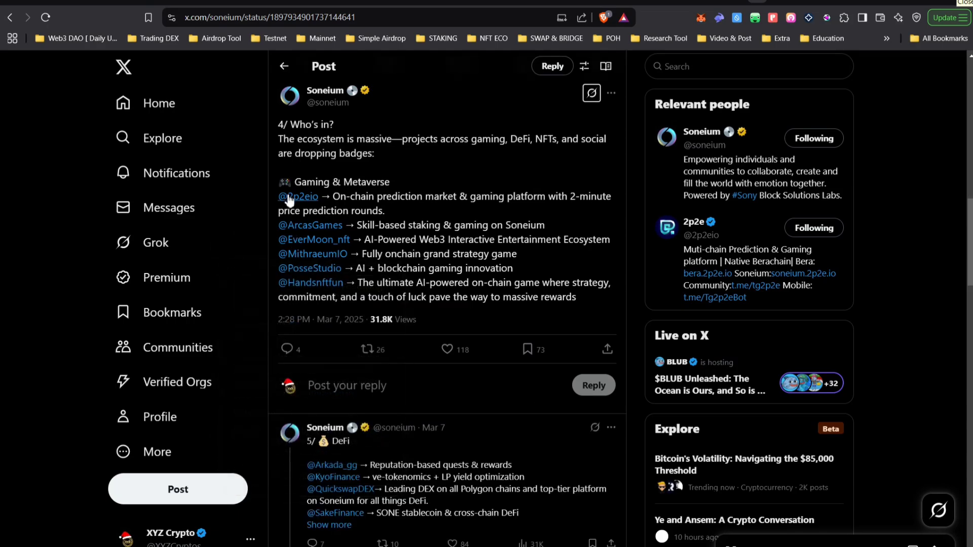
scroll(314, 233, "up", 5)
scroll(324, 234, "down", 4)
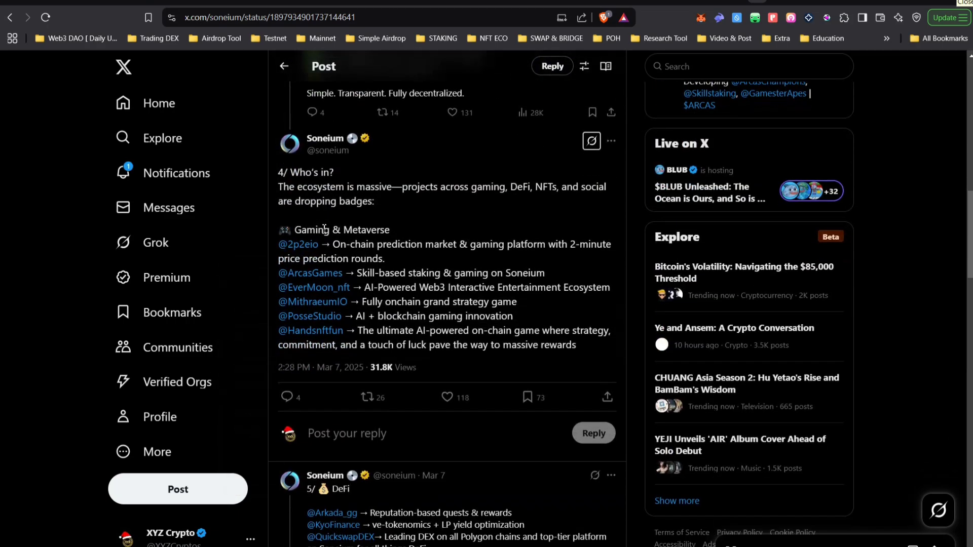
key("alt+Left")
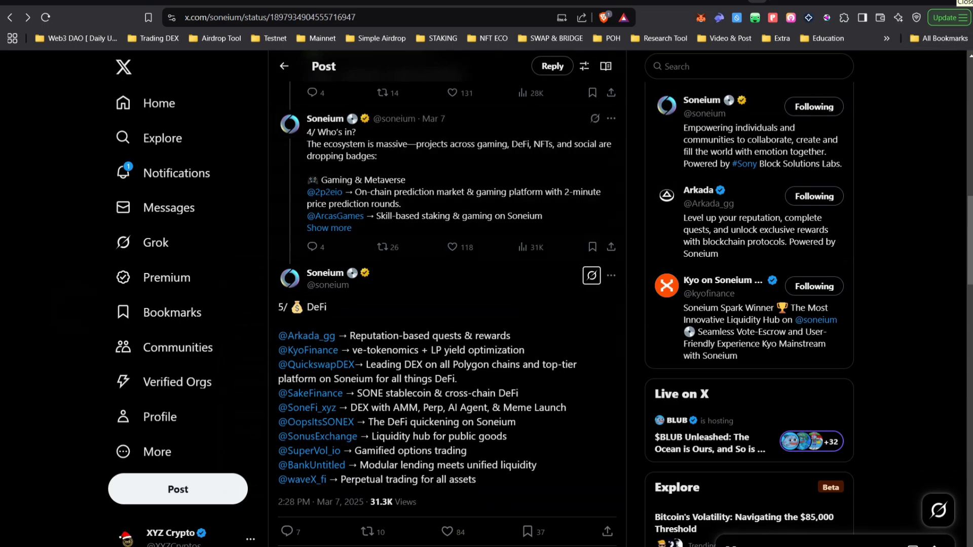
Check the quickswap.exchange page again, open SakeFinance's profile from the DeFi list and go to its Soneium Ecosystem Badge post
left_click(776, 0)
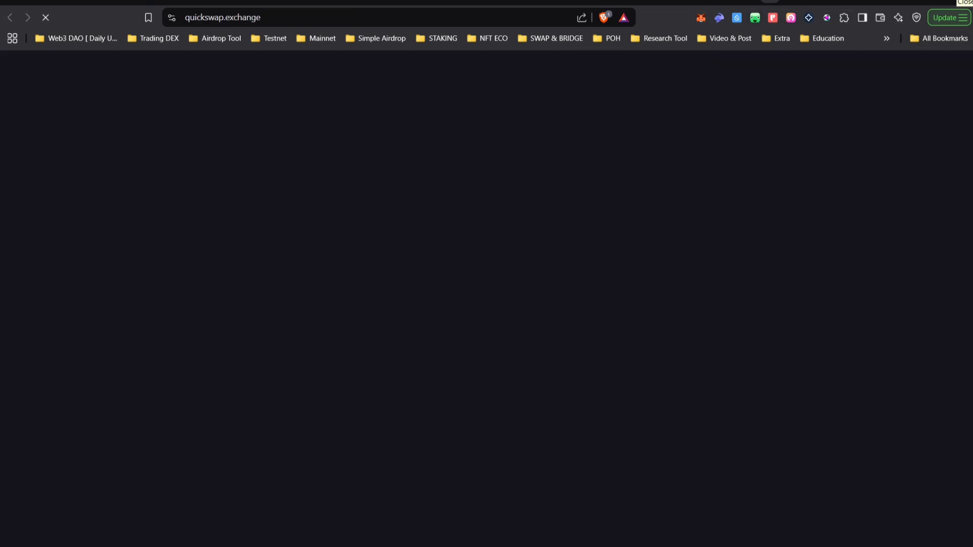
left_click(757, 1)
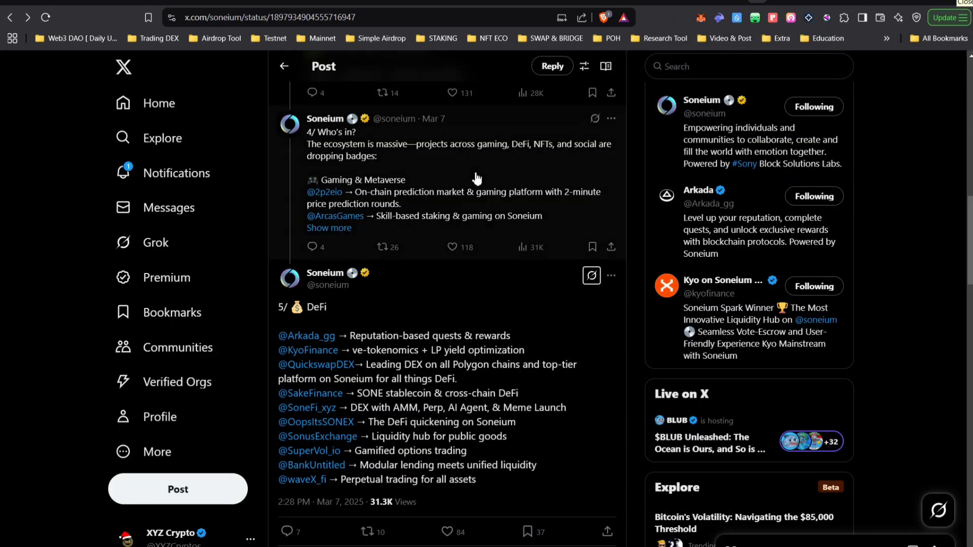
scroll(476, 179, "down", 2)
left_click(307, 314)
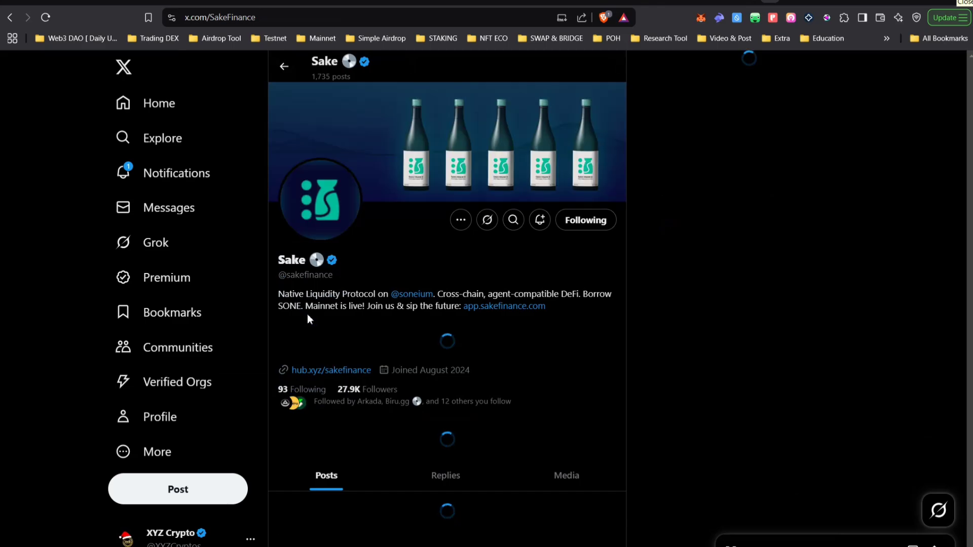
key("alt+Left")
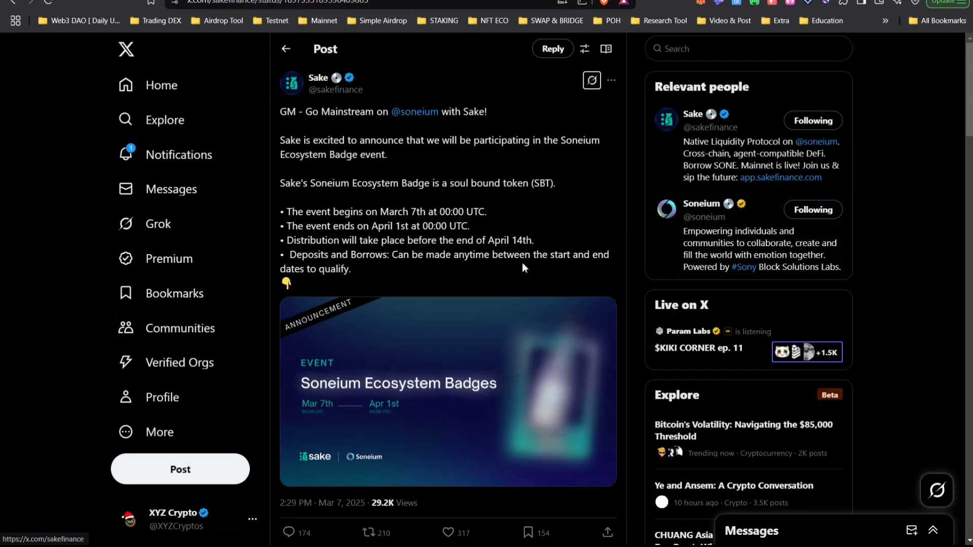
Open Sake's "How to Qualify" post, read its deposit and borrow requirements, and highlight 0.0025 ETH
scroll(353, 301, "down", 8)
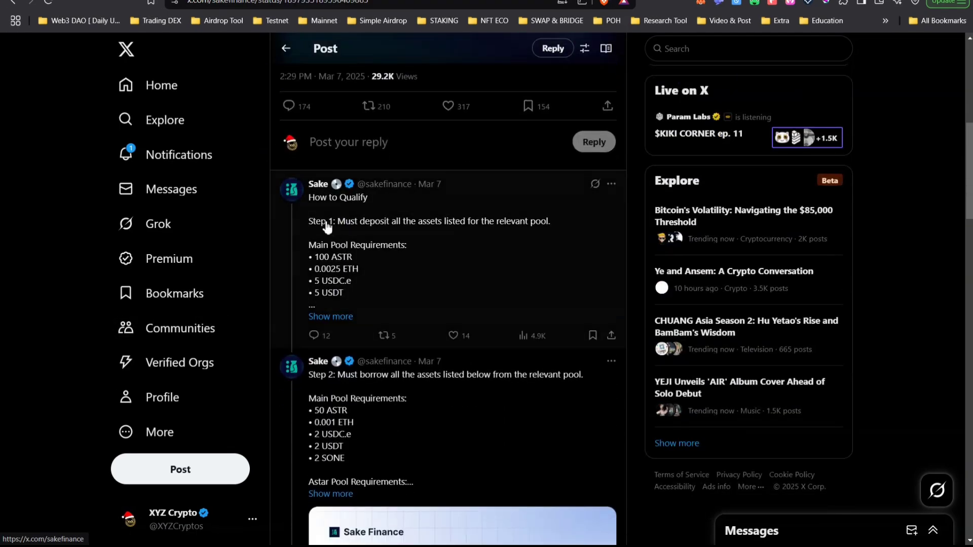
scroll(380, 365, "down", 1)
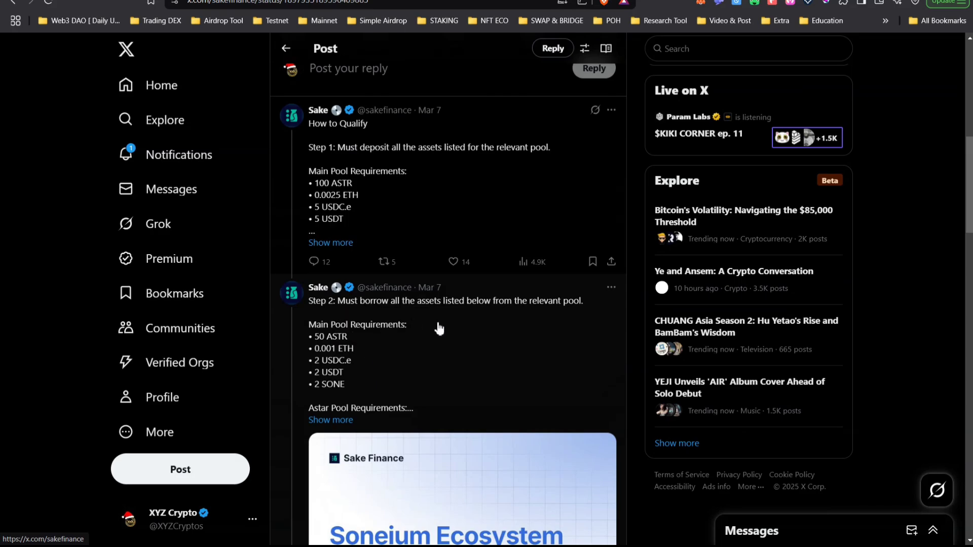
scroll(363, 297, "up", 1)
left_click(401, 282)
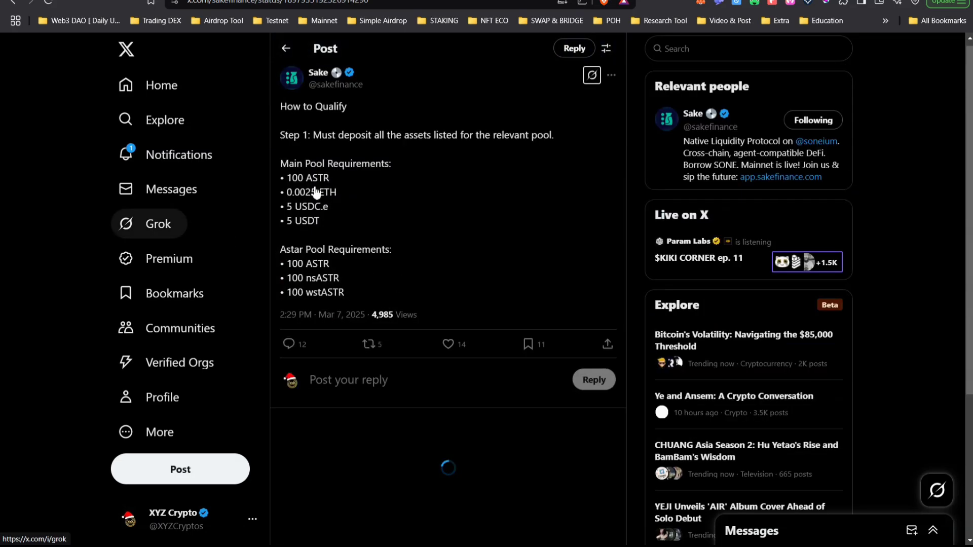
scroll(325, 213, "down", 6)
scroll(358, 152, "up", 4)
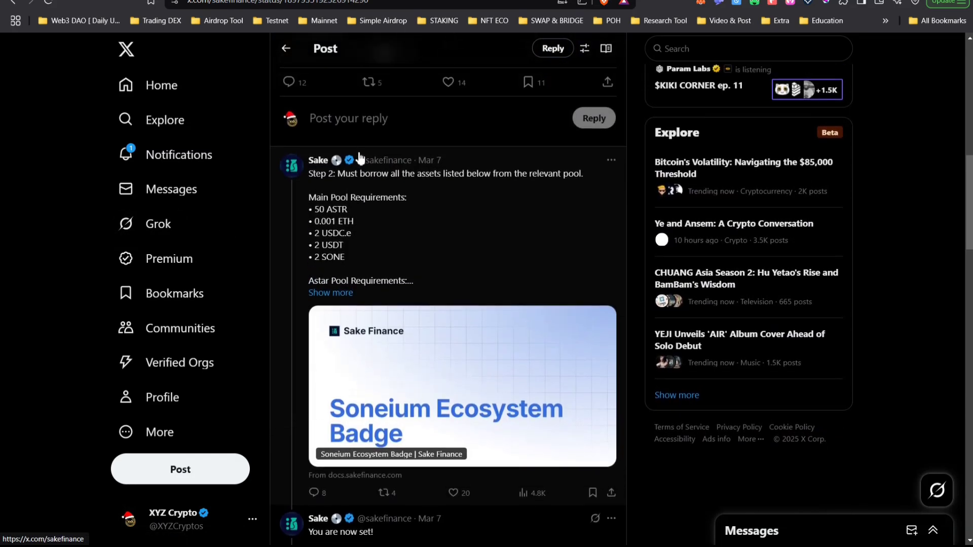
scroll(334, 151, "up", 1)
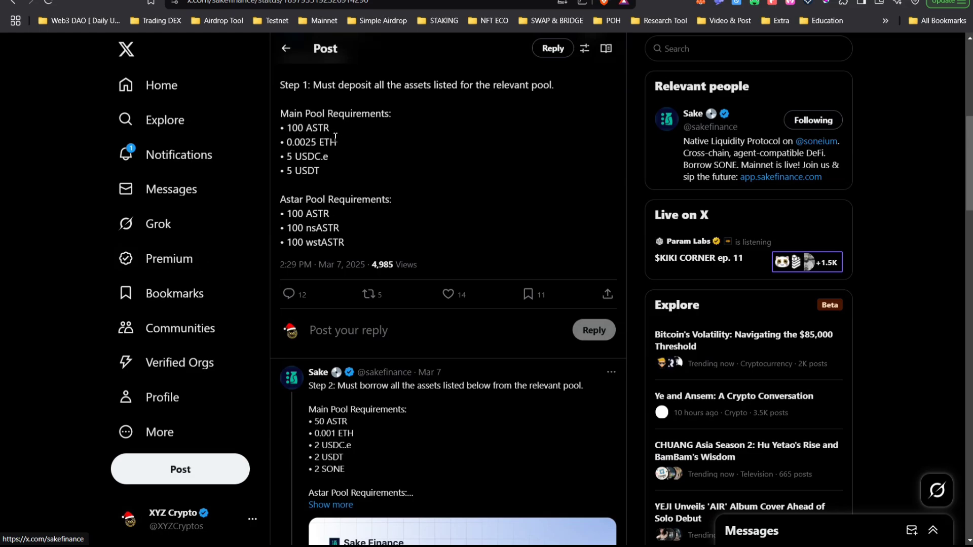
left_click_drag(339, 145, 287, 147)
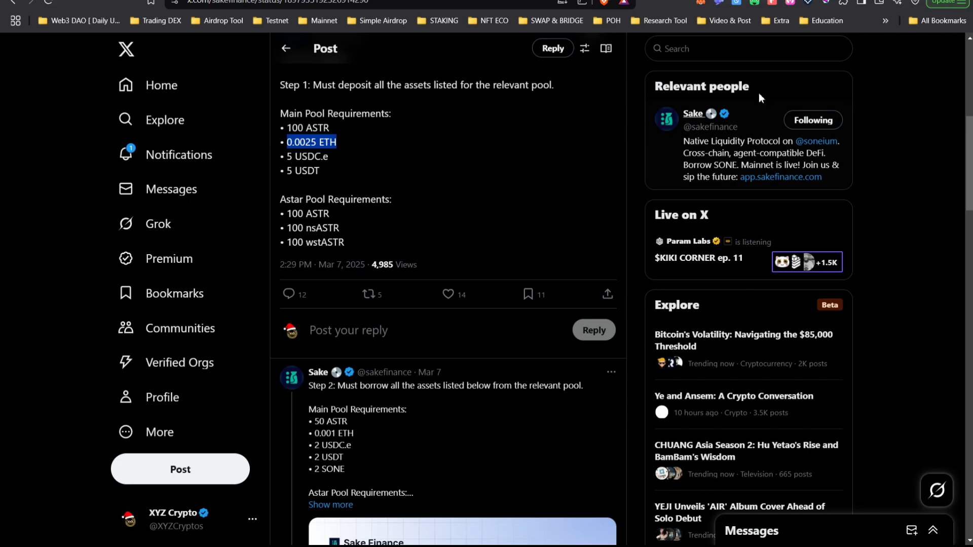
Switch to app.sakefinance.com and look over the pool selection and the Supply list of assets
left_click(735, 0)
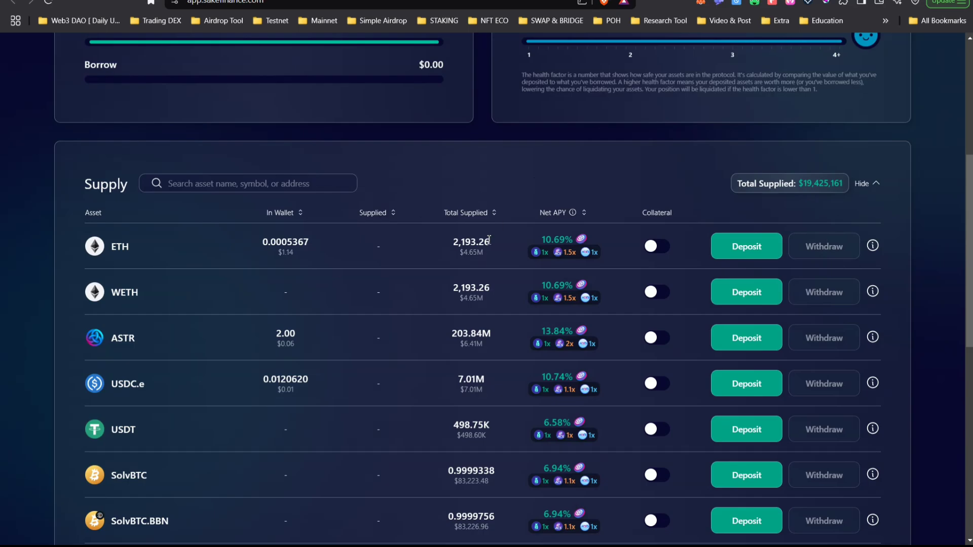
scroll(488, 239, "up", 5)
scroll(276, 152, "down", 5)
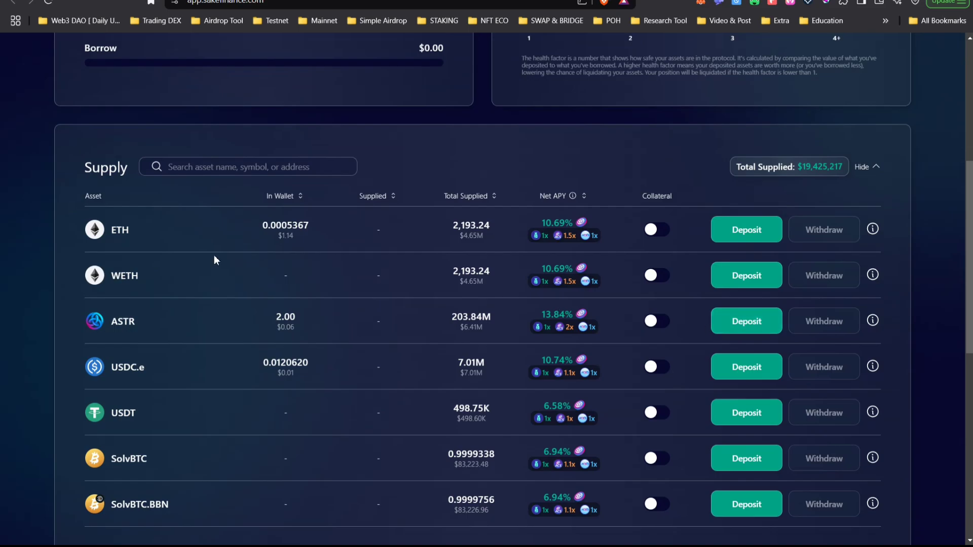
Open the deposit form for ETH in the Supply list and try to enter an amount of 0.001
left_click(738, 233)
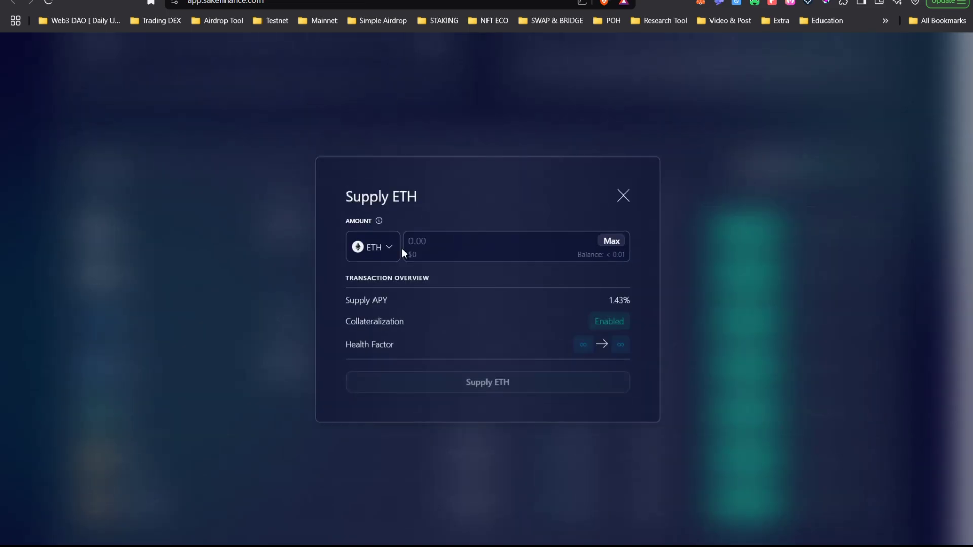
left_click(424, 245)
type("0")
key("BackSpace")
type(".001")
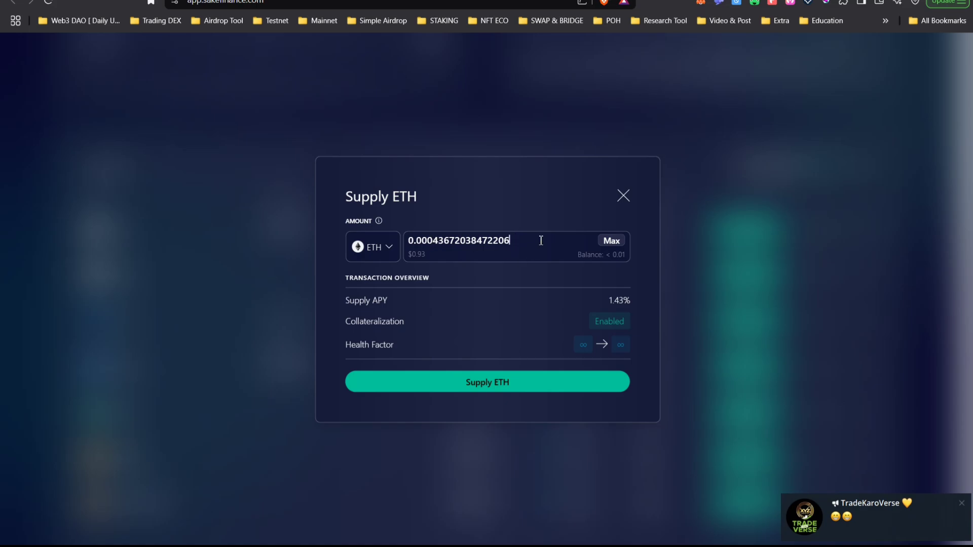
Erase the ETH amount down to 0.00, restore it, and close the Supply ETH form without supplying
key("BackSpace")
key("BackSpace")
key("BackSpace")
key("BackSpace")
key("BackSpace")
key("BackSpace")
key("BackSpace")
key("BackSpace")
key("BackSpace")
key("BackSpace")
key("BackSpace")
key("BackSpace")
key("BackSpace")
key("BackSpace")
key("BackSpace")
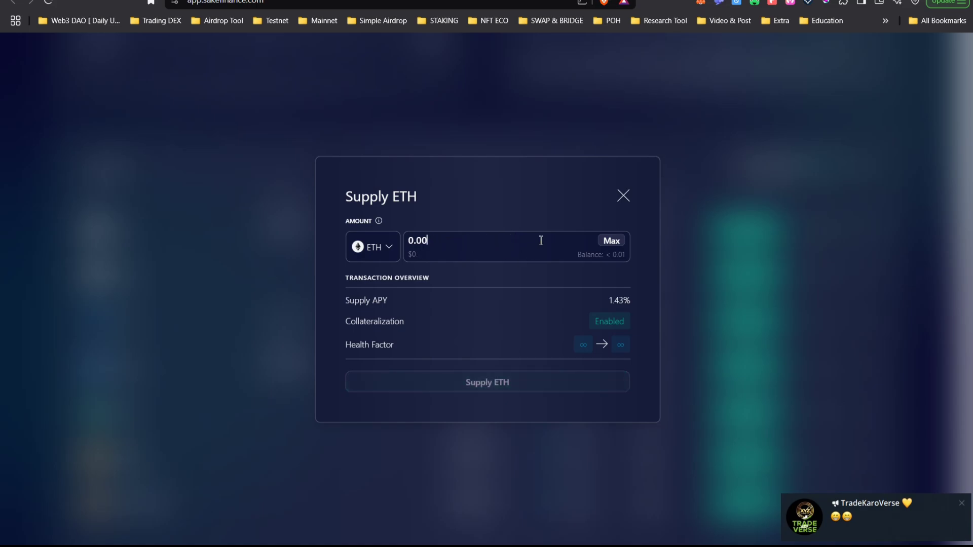
key("ctrl+z")
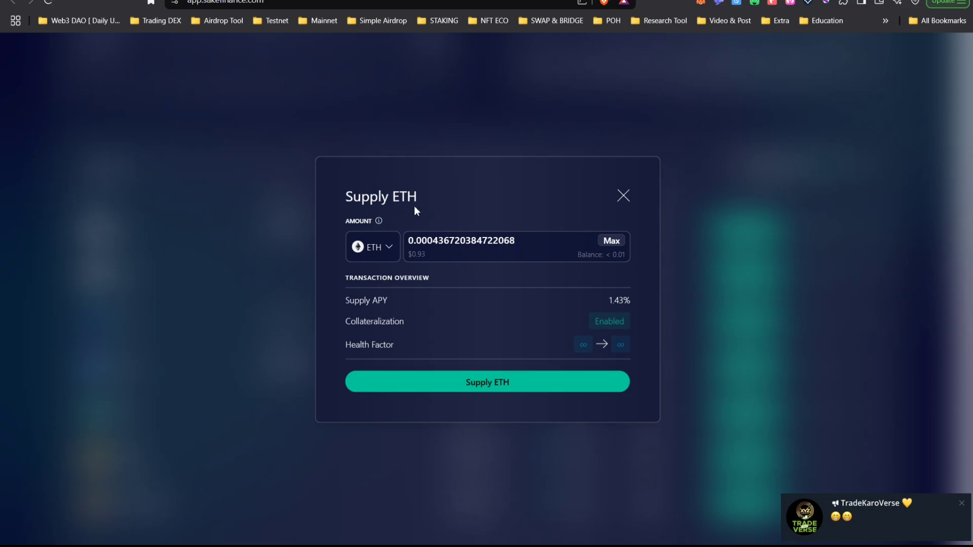
left_click(622, 197)
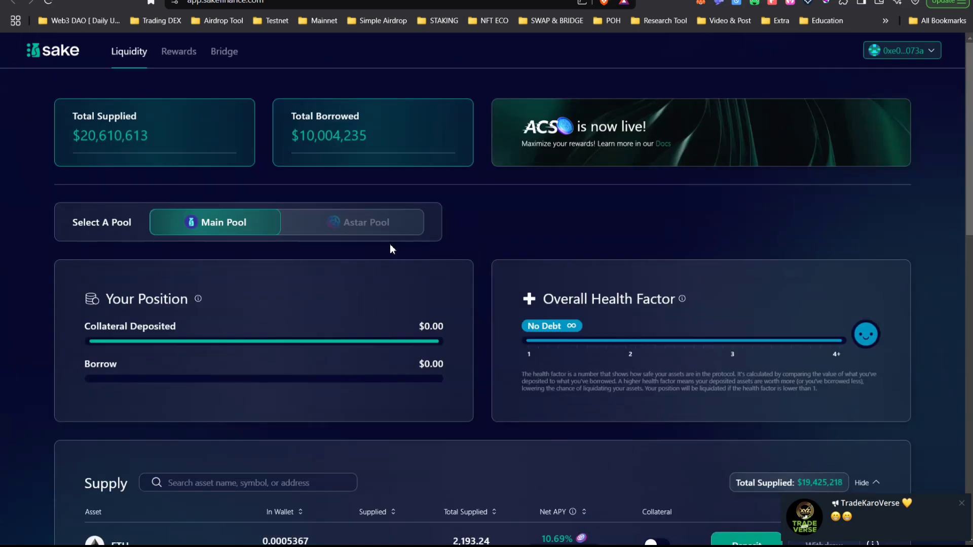
Look over the Main Pool's Borrow list and return to Sake's qualification post to check the Step 2 borrowing requirements
scroll(72, 132, "down", 5)
scroll(177, 266, "down", 10)
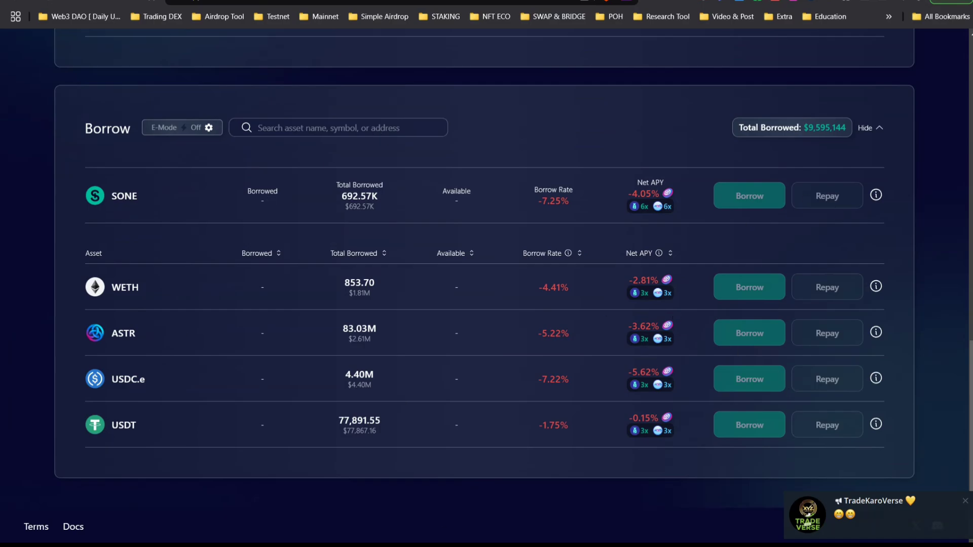
left_click(760, 2)
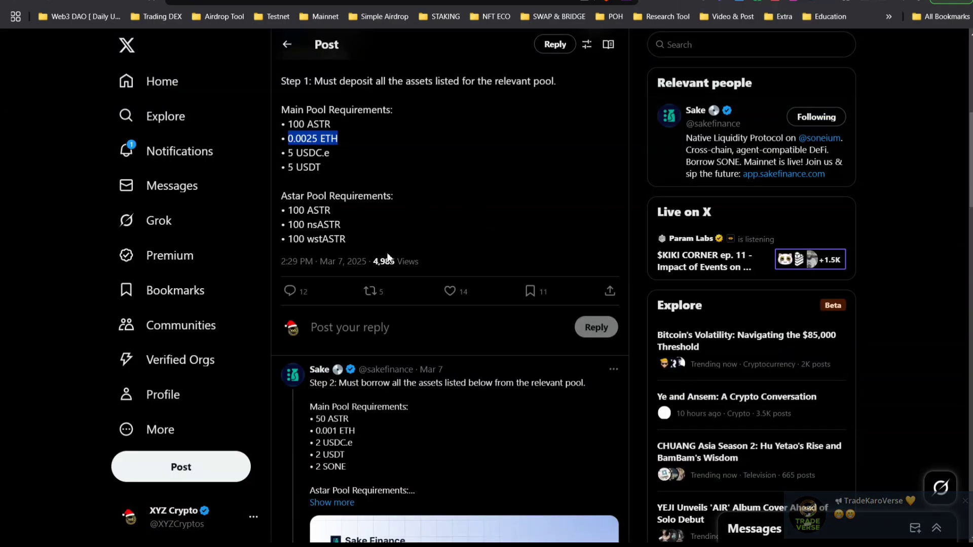
scroll(387, 258, "down", 3)
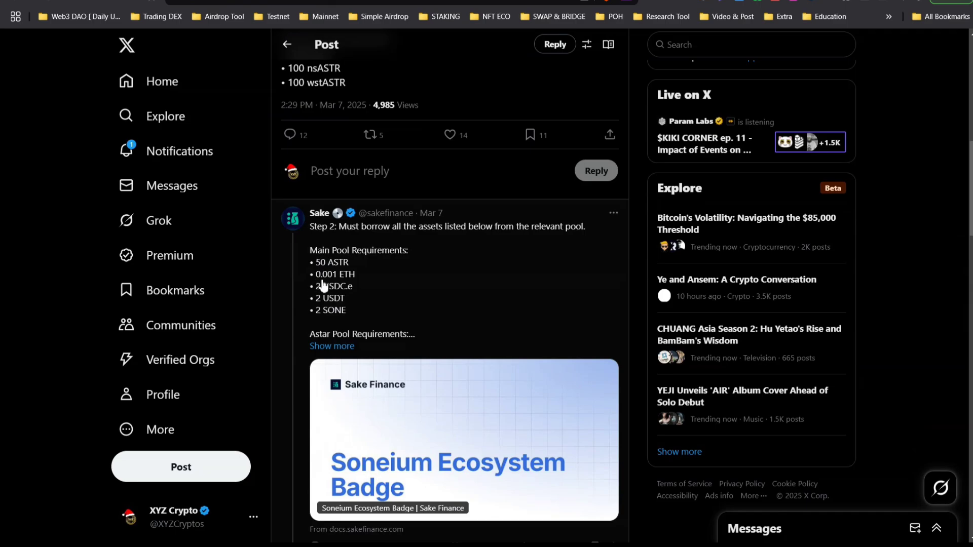
scroll(538, 276, "up", 3)
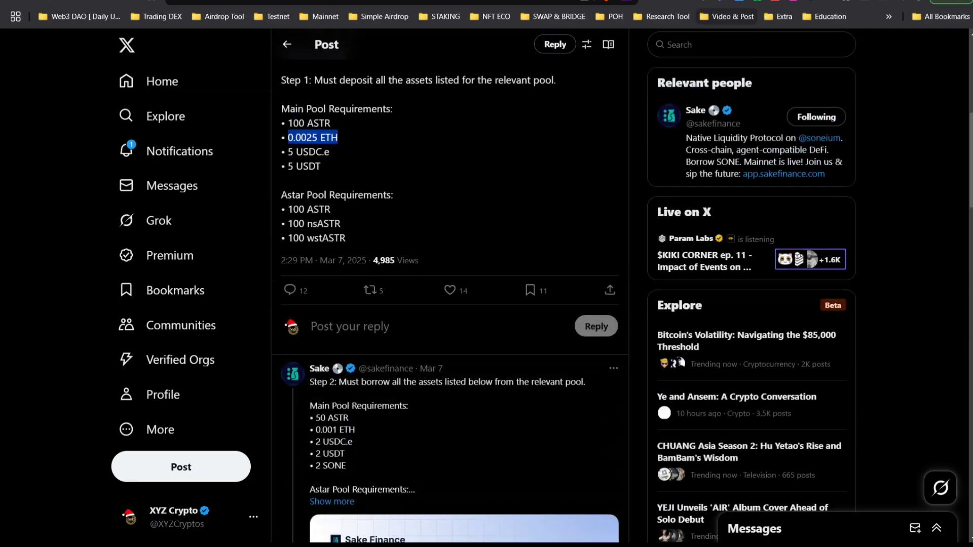
Switch to the Sake Finance app and look over the Main Pool's position, Supply list and Borrow list
left_click(720, 2)
scroll(596, 197, "up", 14)
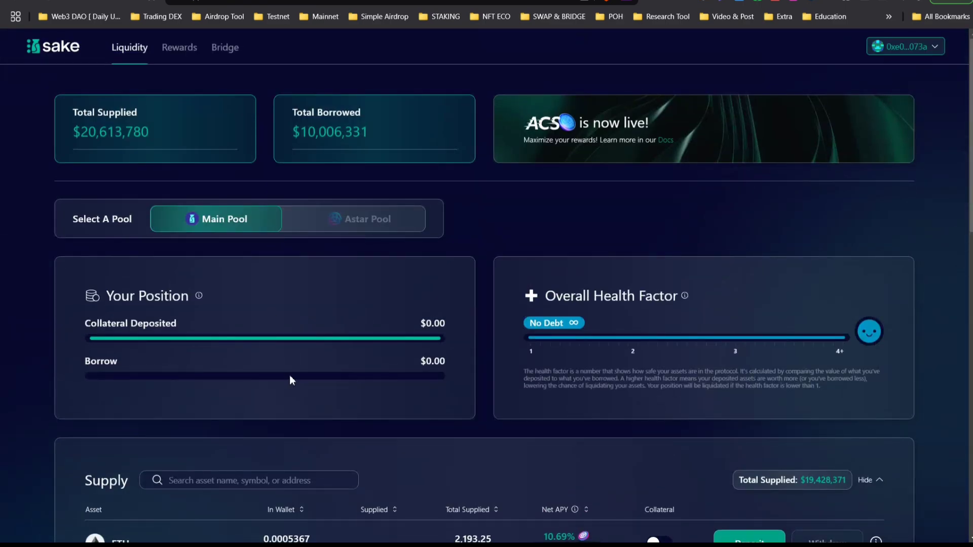
scroll(338, 361, "down", 3)
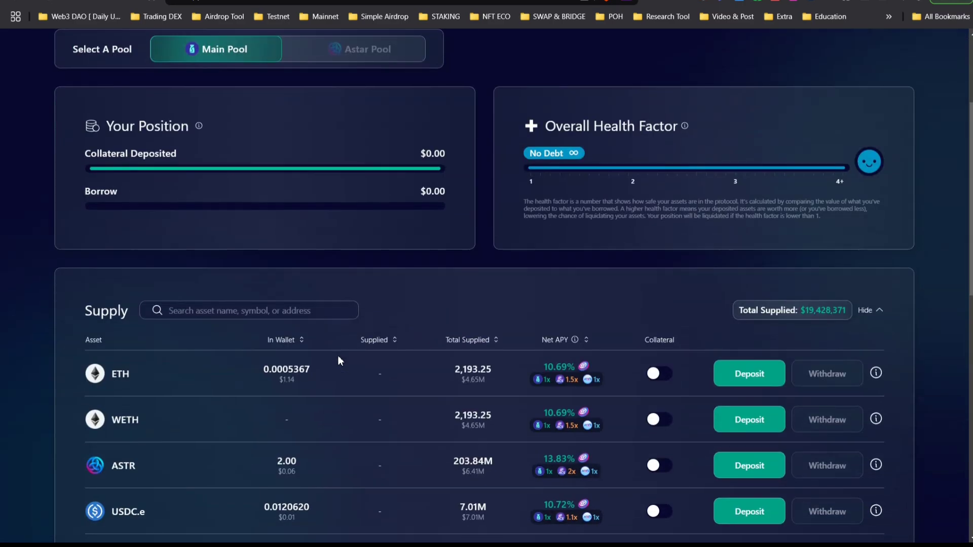
scroll(536, 332, "down", 10)
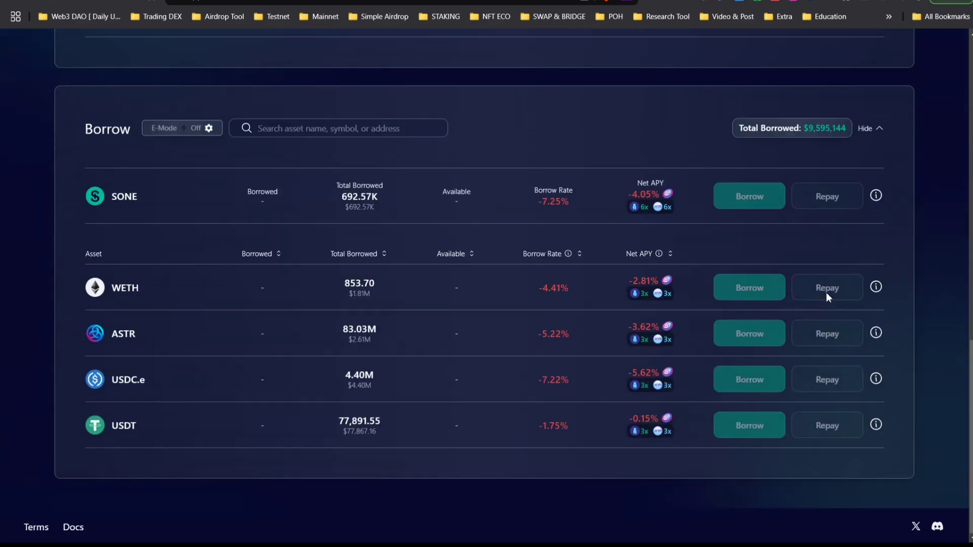
scroll(603, 239, "up", 15)
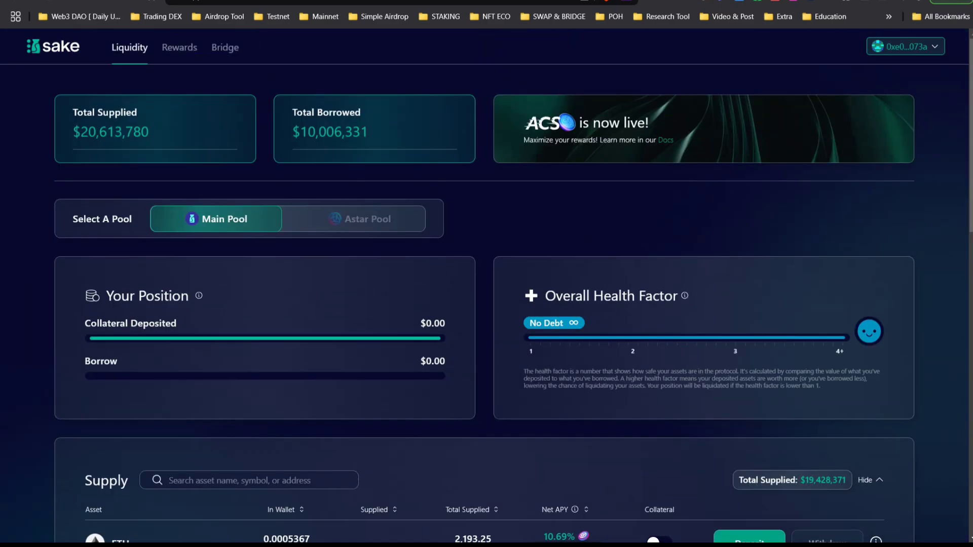
Return to Soneium's DeFi project list on X and open the SoneFi_xyz profile
left_click(707, 3)
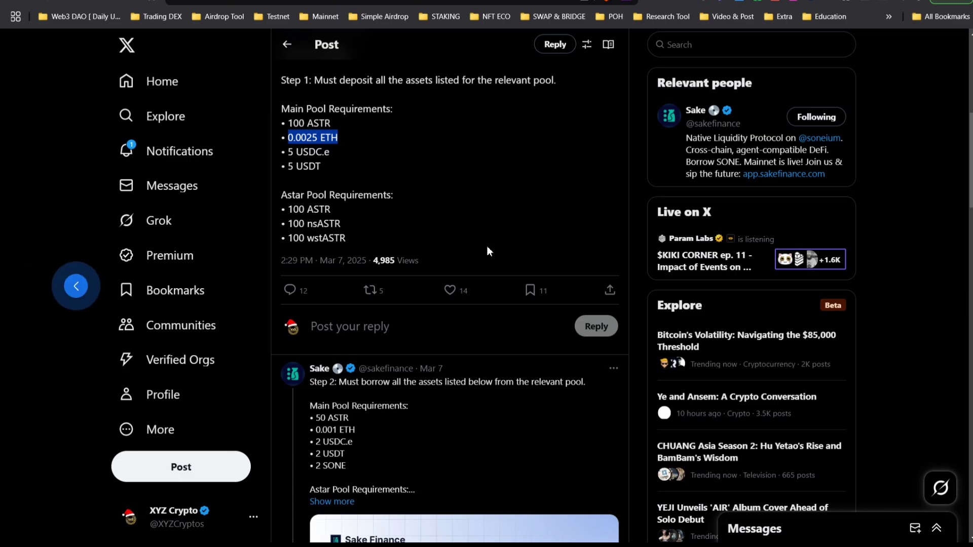
scroll(487, 251, "left", 5)
scroll(359, 309, "left", 5)
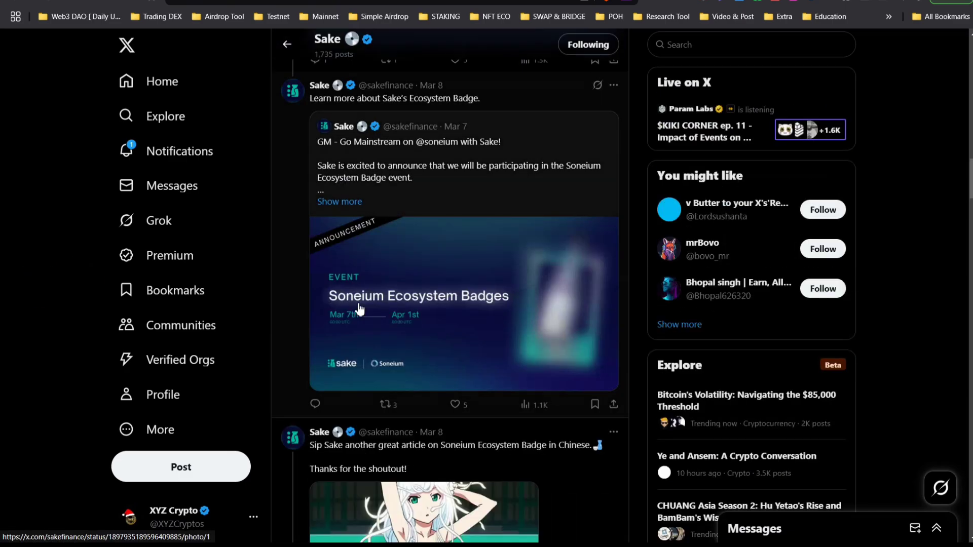
scroll(358, 309, "left", 5)
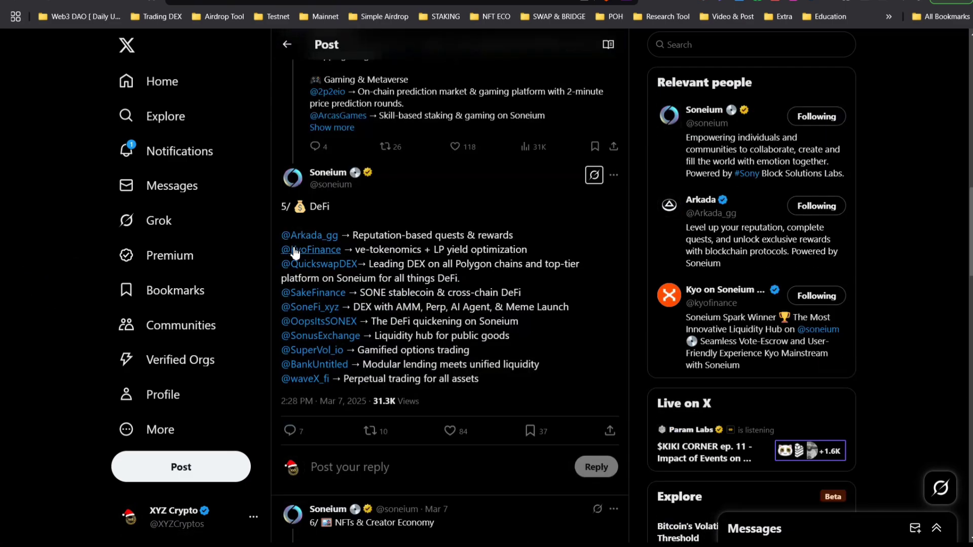
left_click(304, 308)
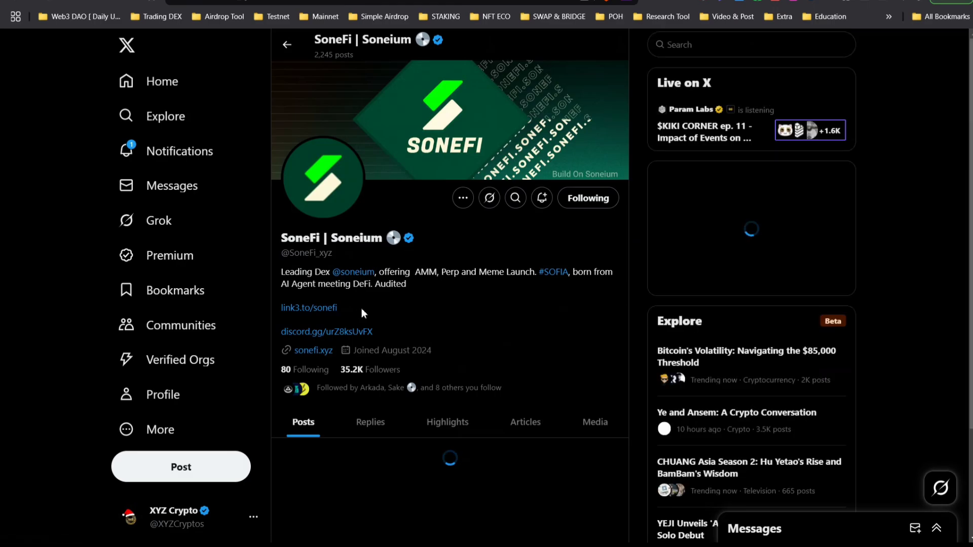
Find SoneFi's "Earn Your SoneFi Badge" post and read its requirements, highlighting the swap transactions line
scroll(427, 324, "down", 15)
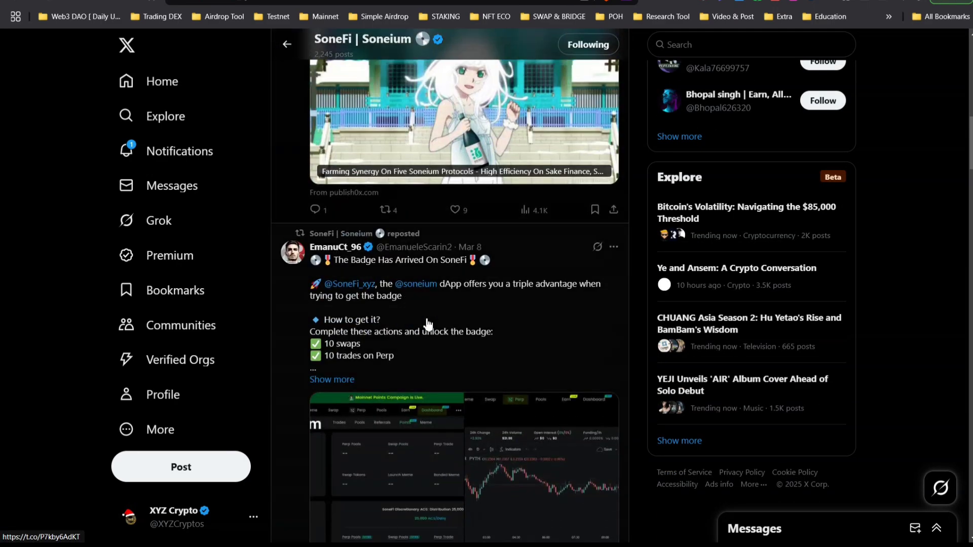
scroll(427, 323, "down", 6)
left_click(427, 322)
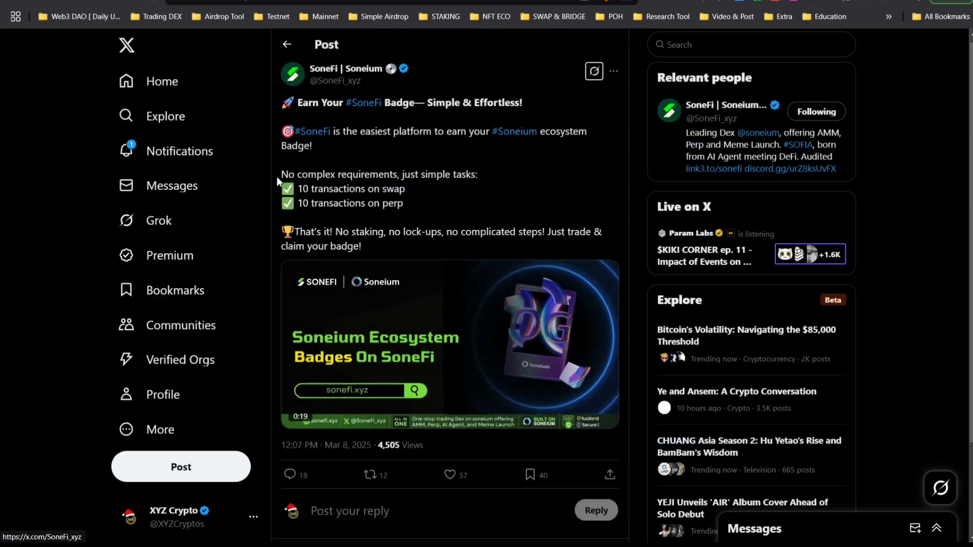
left_click_drag(406, 189, 303, 199)
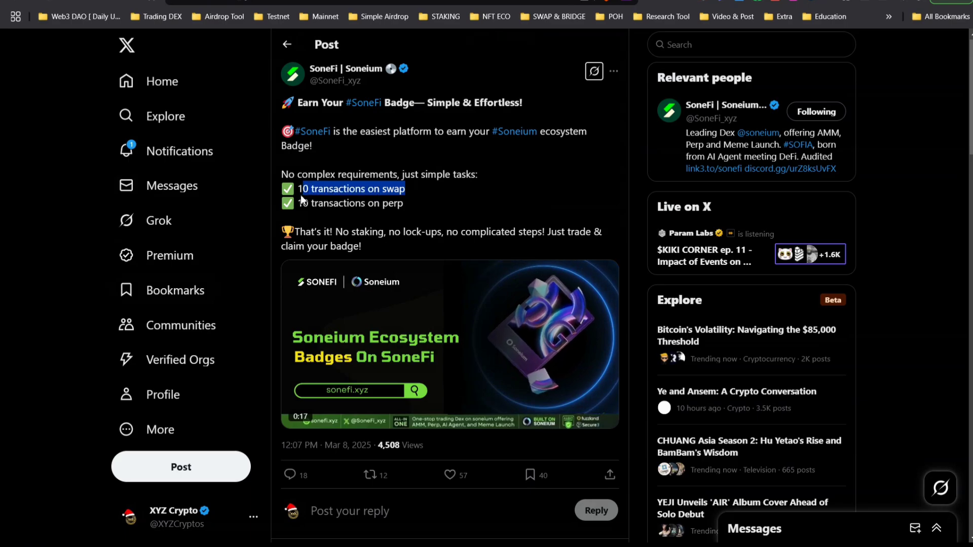
scroll(428, 223, "down", 4)
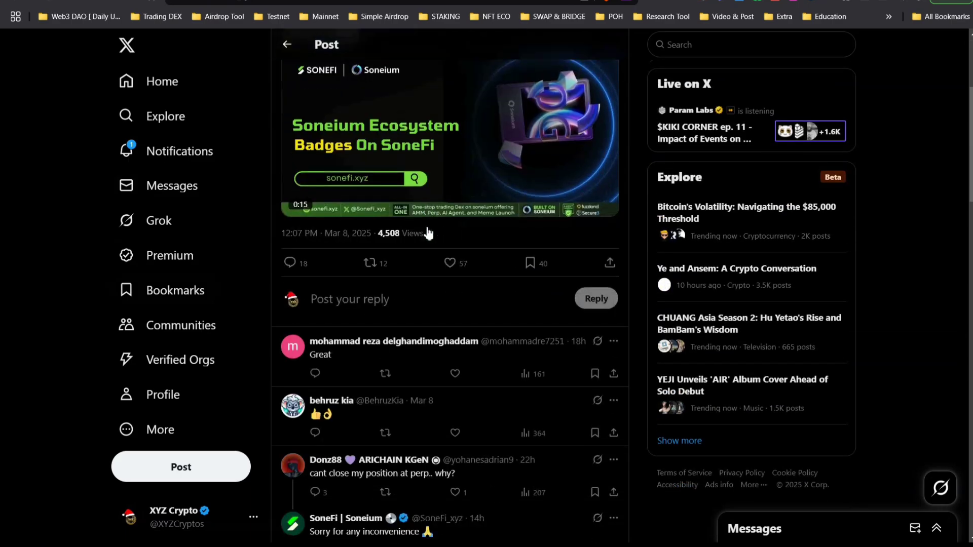
scroll(427, 232, "up", 4)
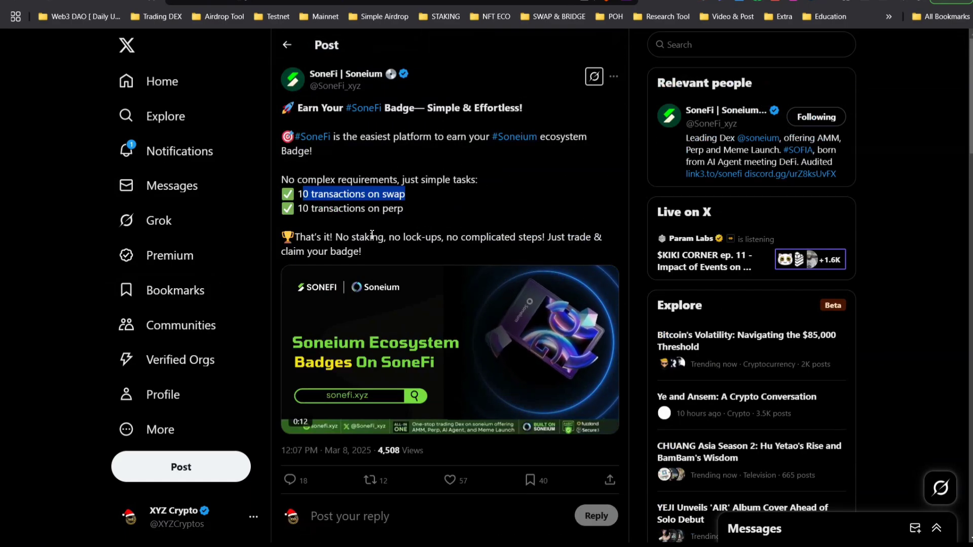
Go back to the SoneFi profile and open its website, sonefi.xyz
scroll(372, 235, "left", 5)
scroll(304, 184, "up", 8)
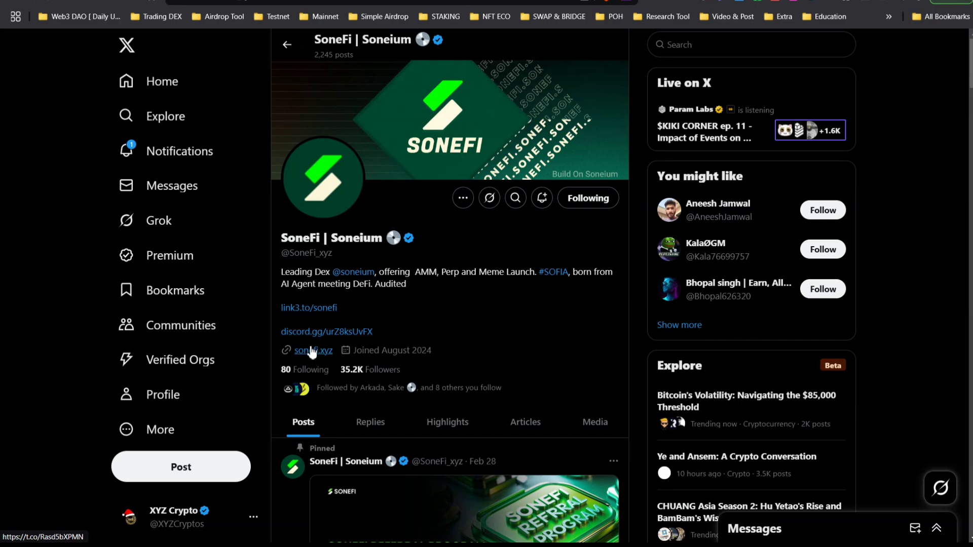
left_click(312, 351)
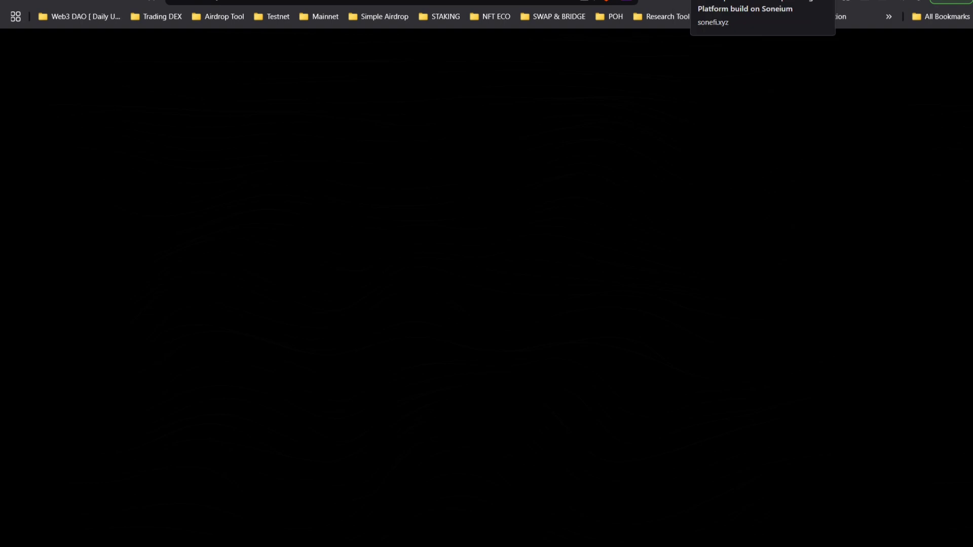
Open the reposted "The Badge Has Arrived On SoneFi" post, view its dashboard image, and highlight the swap and Perp trade requirements
scroll(451, 268, "down", 15)
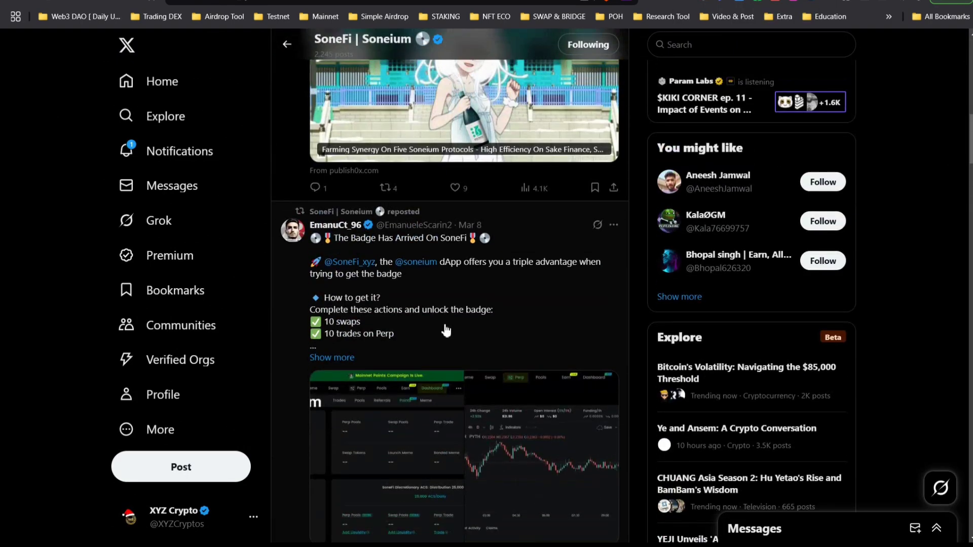
left_click(445, 330)
left_click(362, 414)
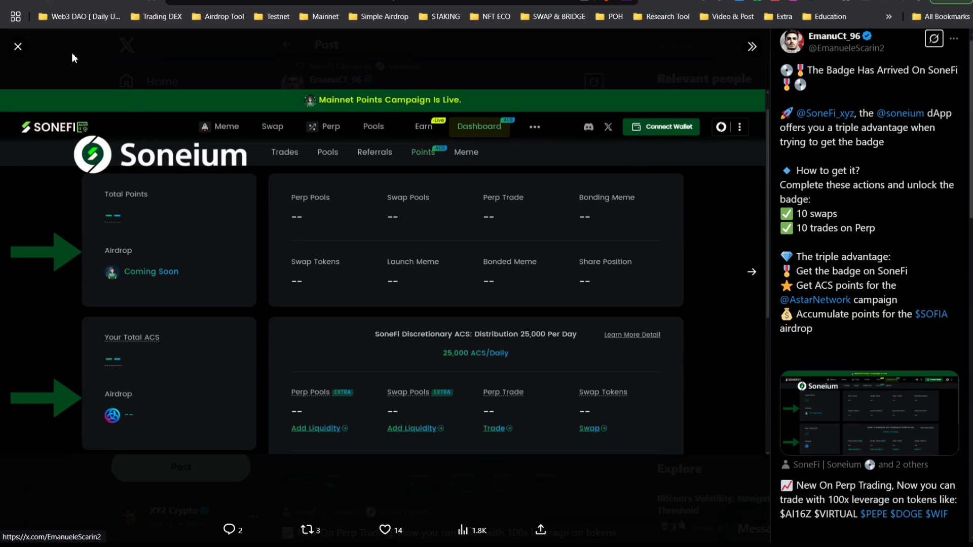
left_click(18, 48)
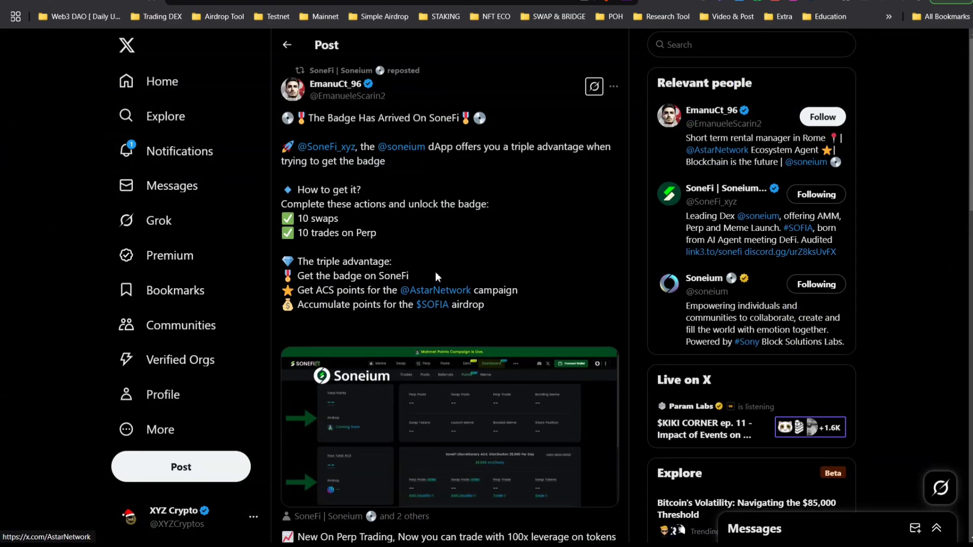
left_click_drag(342, 222, 283, 227)
left_click_drag(413, 237, 283, 235)
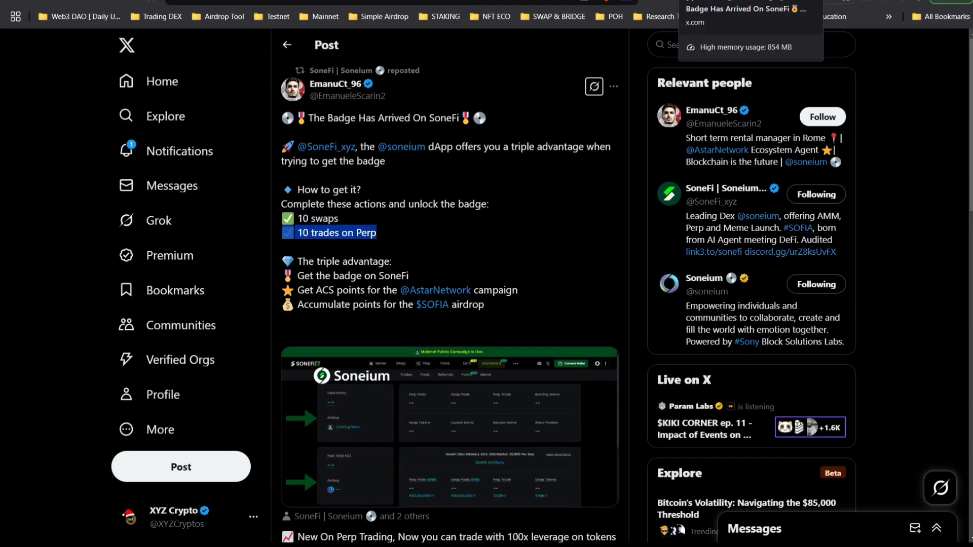
Return to Soneium's DeFi project list, open the OopsItsSONEX profile and open its SONEX GOAT Badge post
key("alt+Left")
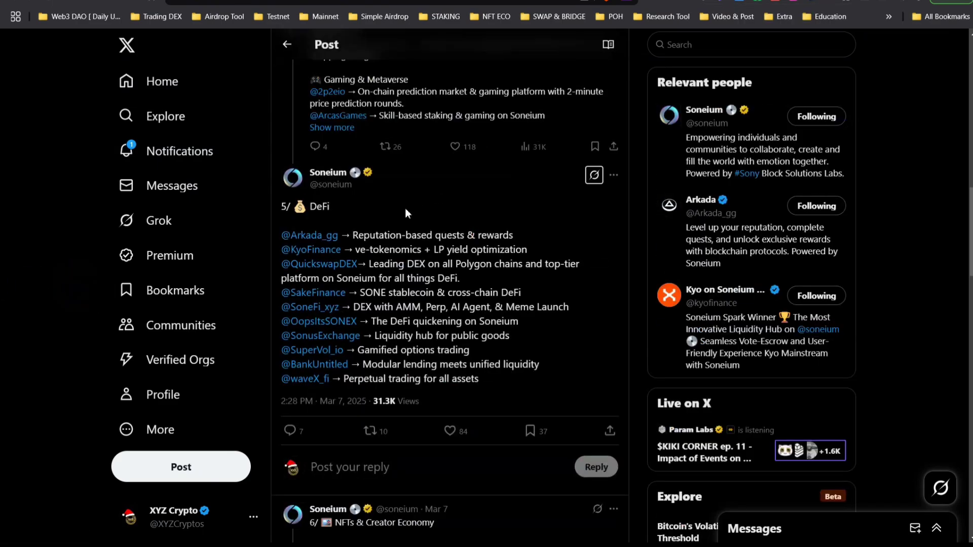
scroll(405, 213, "down", 1)
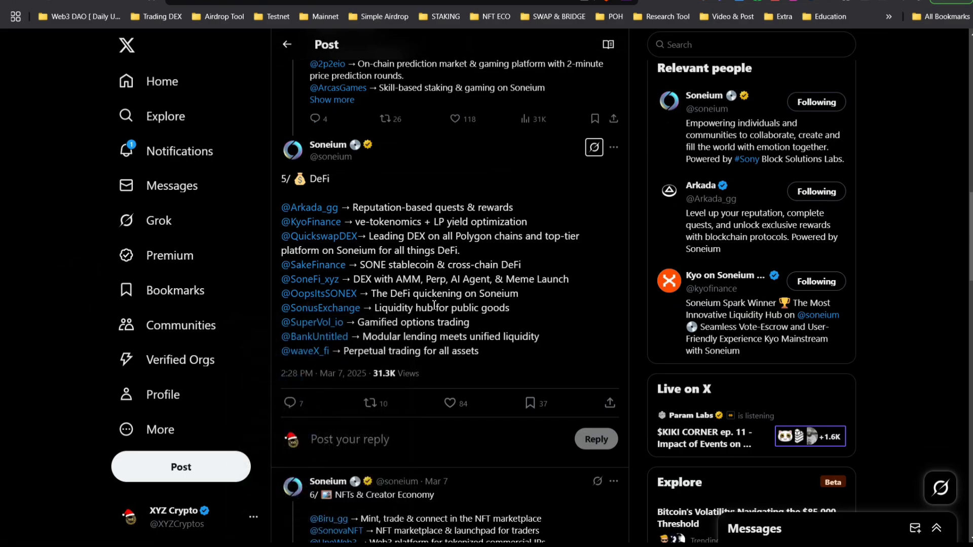
left_click(322, 296)
scroll(360, 363, "down", 3)
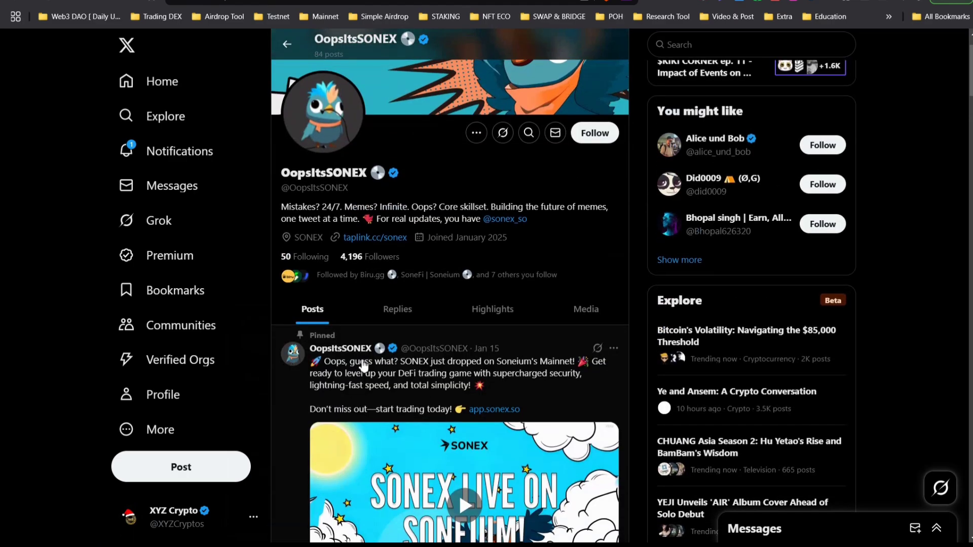
scroll(362, 363, "down", 10)
scroll(363, 364, "down", 5)
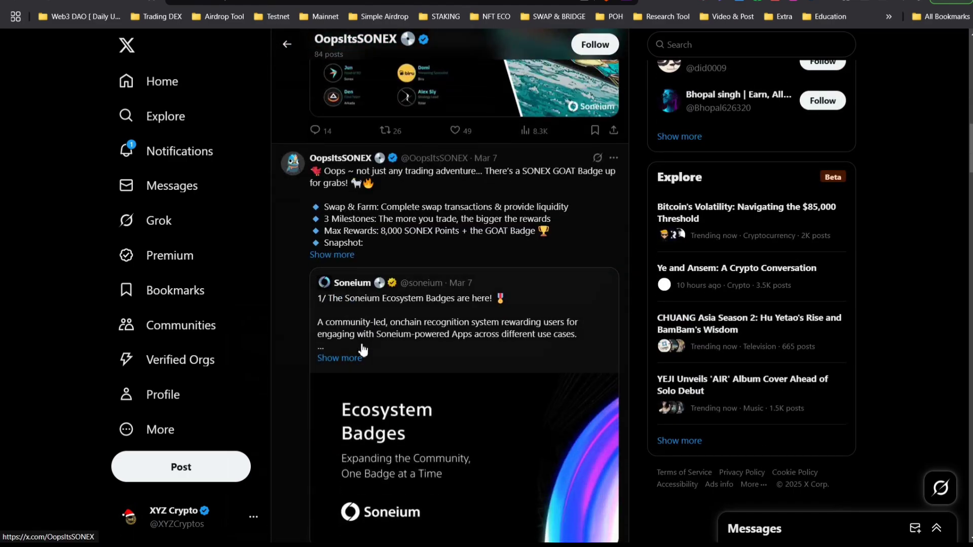
left_click(286, 331)
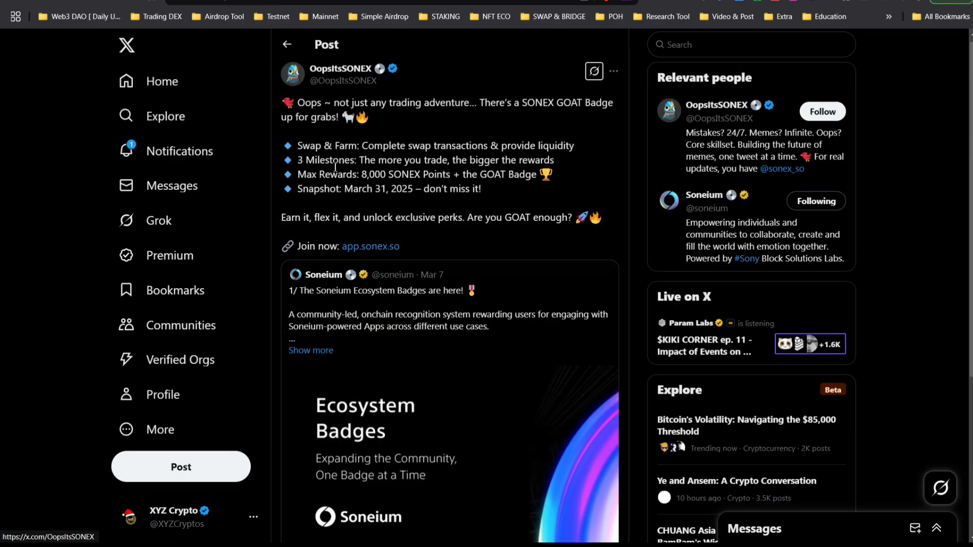
Read the GOAT Badge post's conditions, highlighting the Swap & Farm, milestones, rewards and snapshot lines
left_click_drag(303, 146, 581, 150)
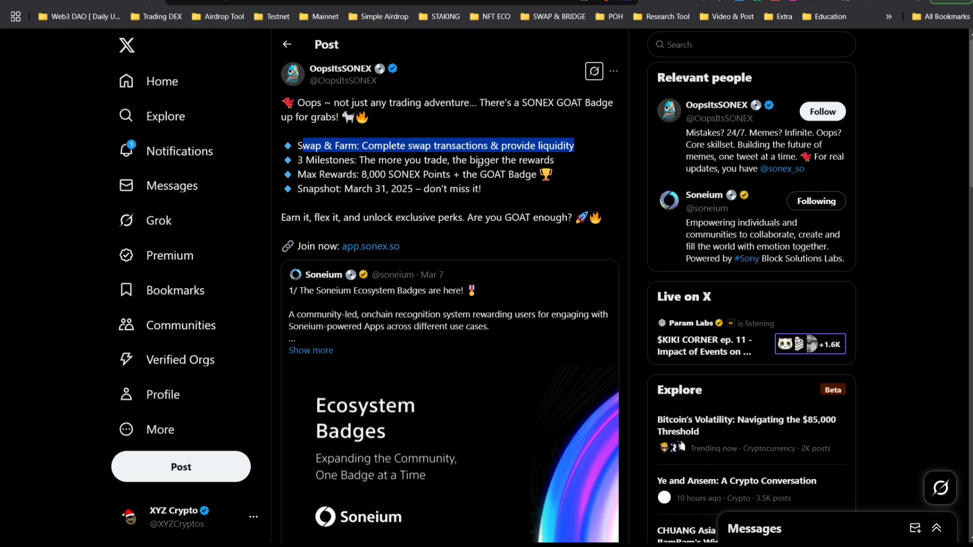
left_click(564, 165)
left_click_drag(563, 165, 294, 167)
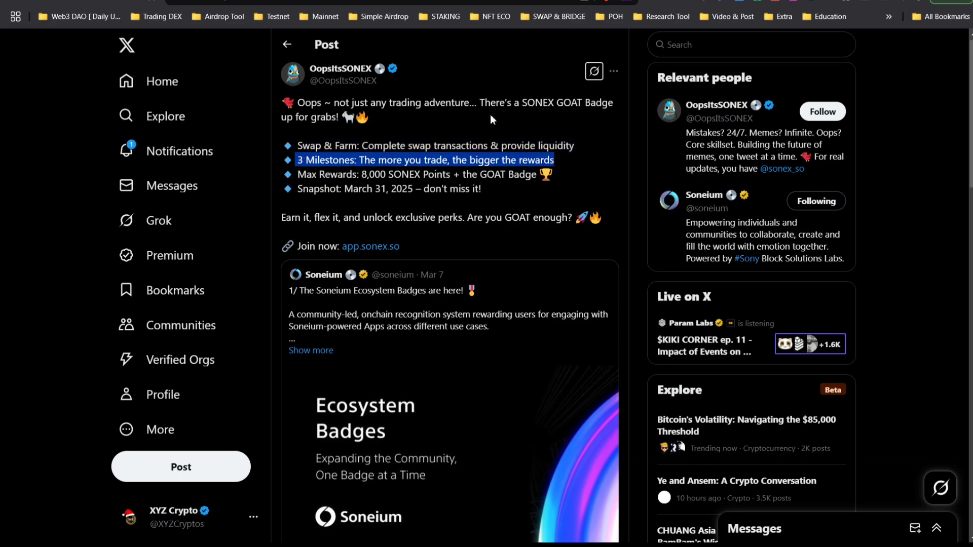
left_click_drag(574, 146, 301, 142)
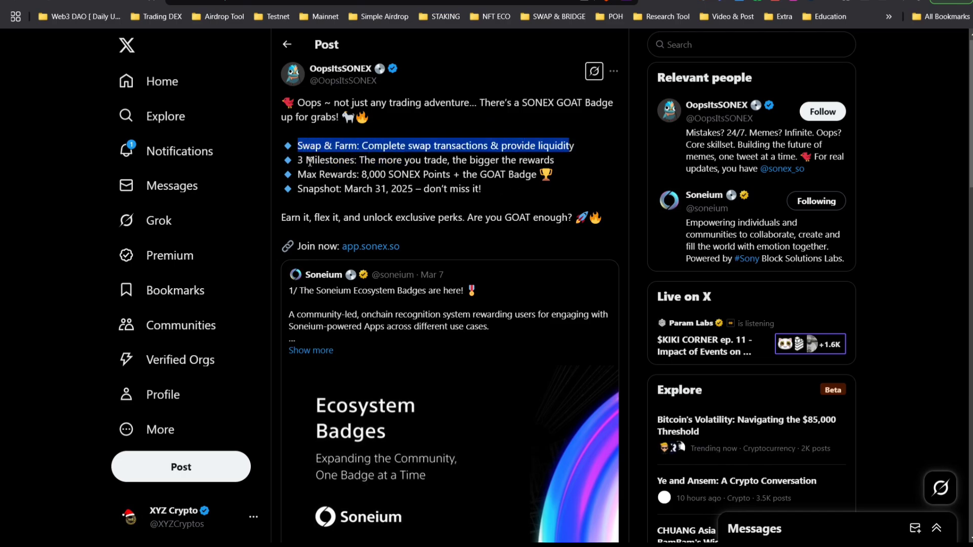
left_click_drag(310, 161, 557, 207)
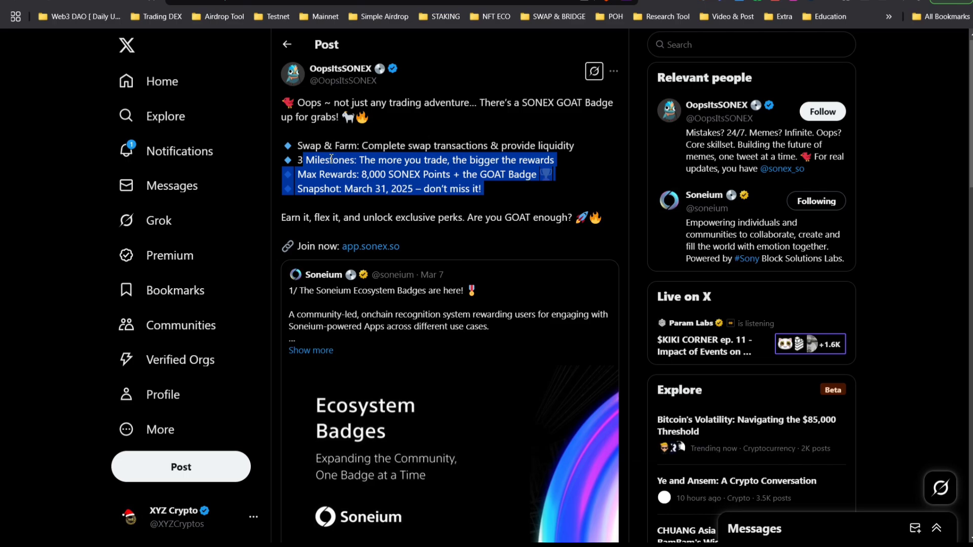
left_click(331, 158)
left_click_drag(277, 141, 753, 135)
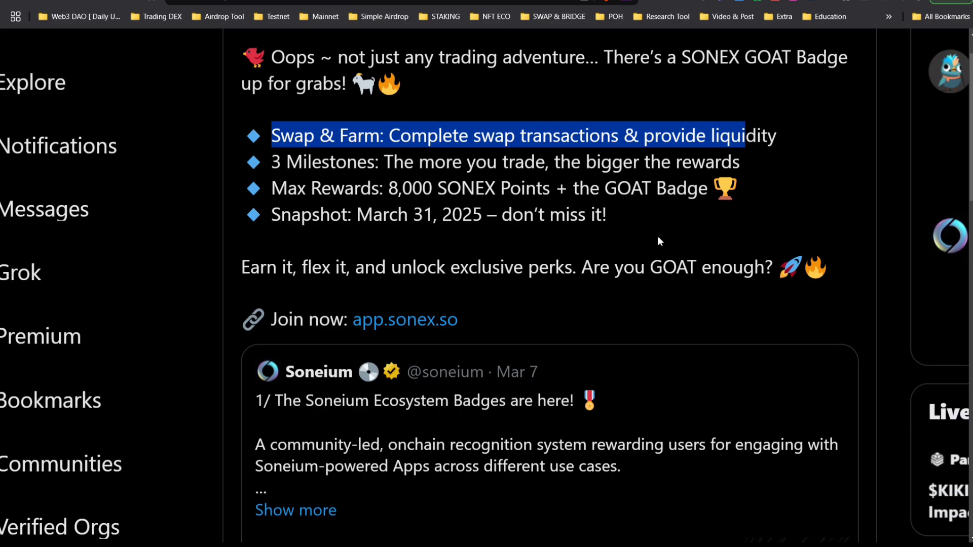
key("ctrl+minus")
key("ctrl+minus")
scroll(617, 302, "down", 2)
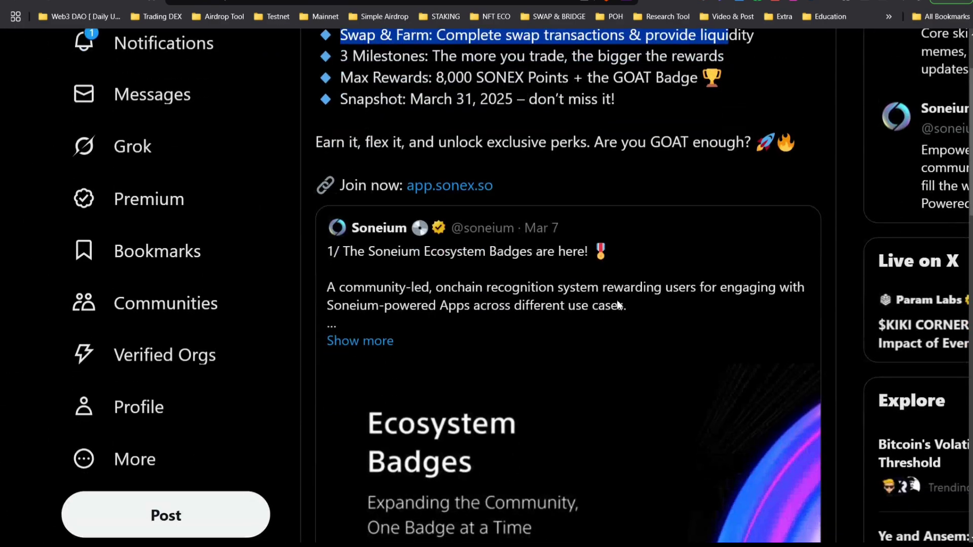
key("ctrl+minus")
key("ctrl+minus")
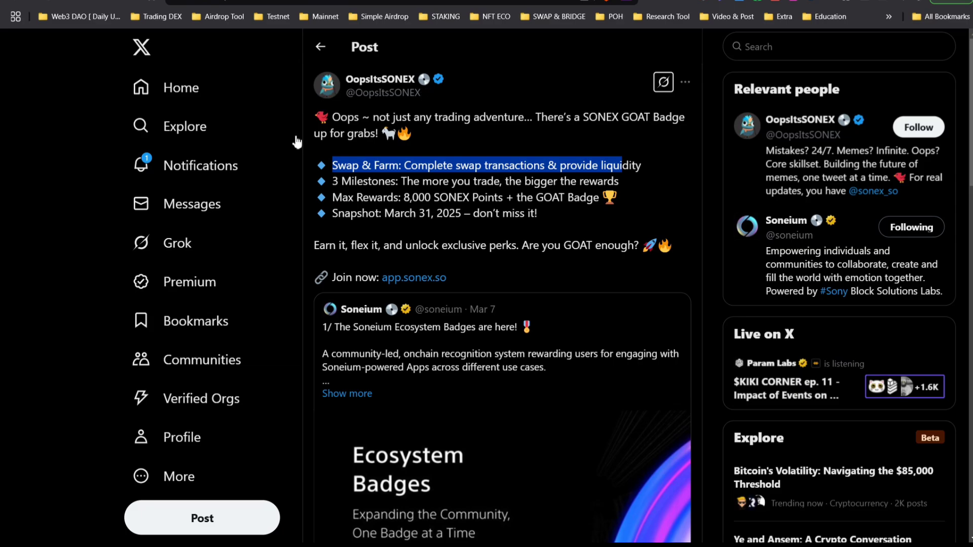
Open the taplink.cc/sonex page from the OopsItsSONEX profile, visit the SONEX website, and return to the link page
left_click(316, 46)
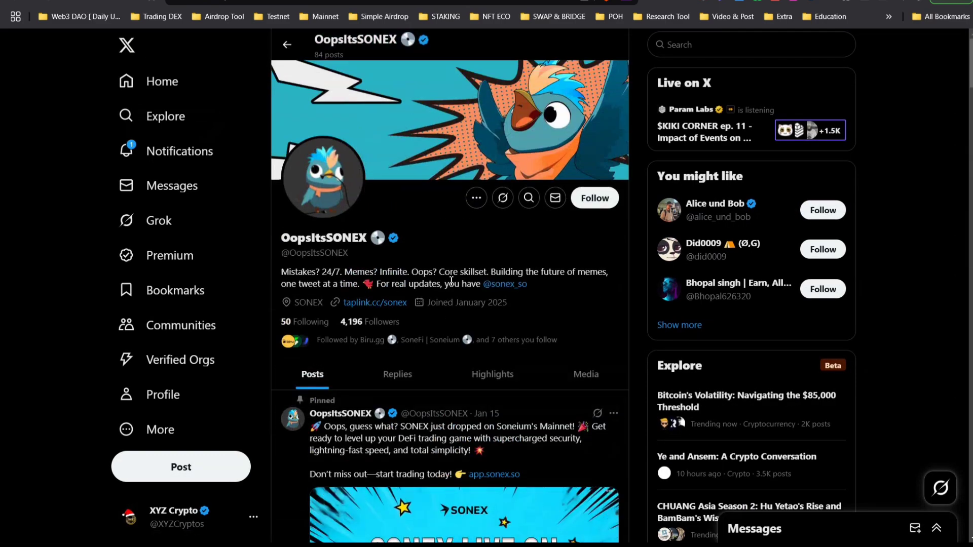
left_click(381, 303)
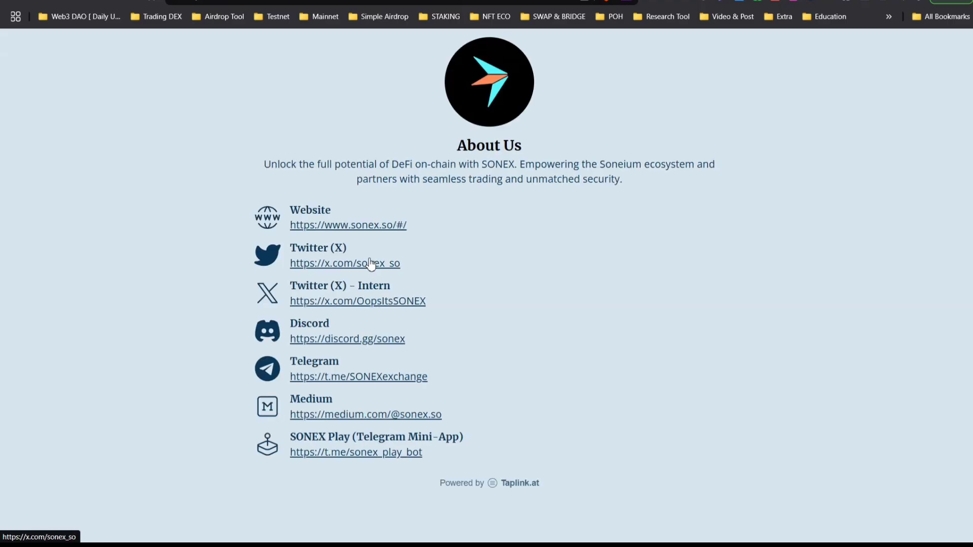
left_click(362, 225)
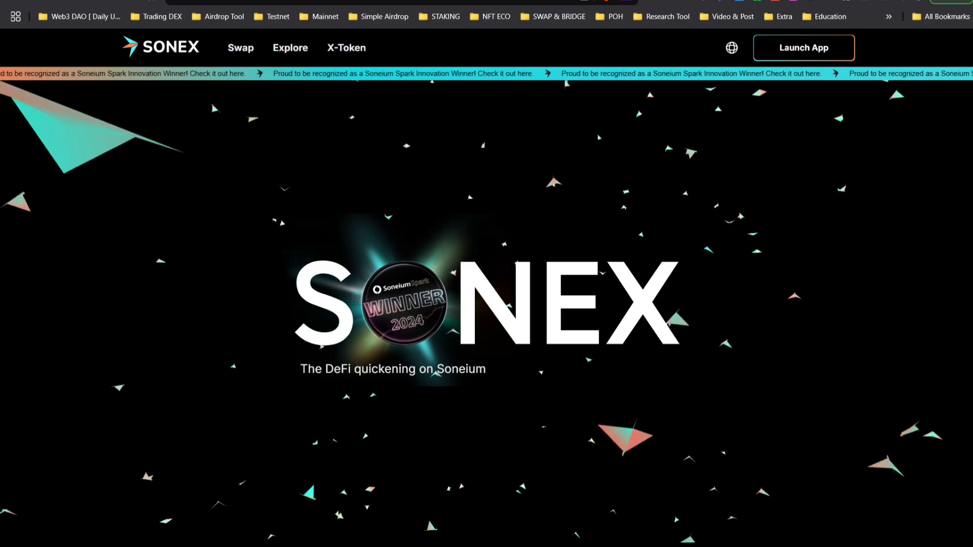
key("alt+Left")
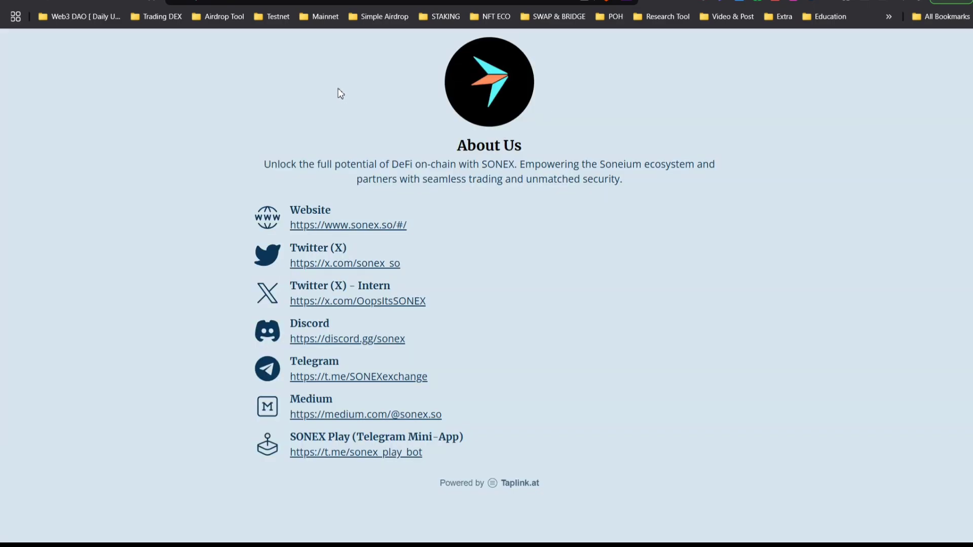
Switch from the taplink page to the SONEX website and look over its landing page
key("ctrl+Tab")
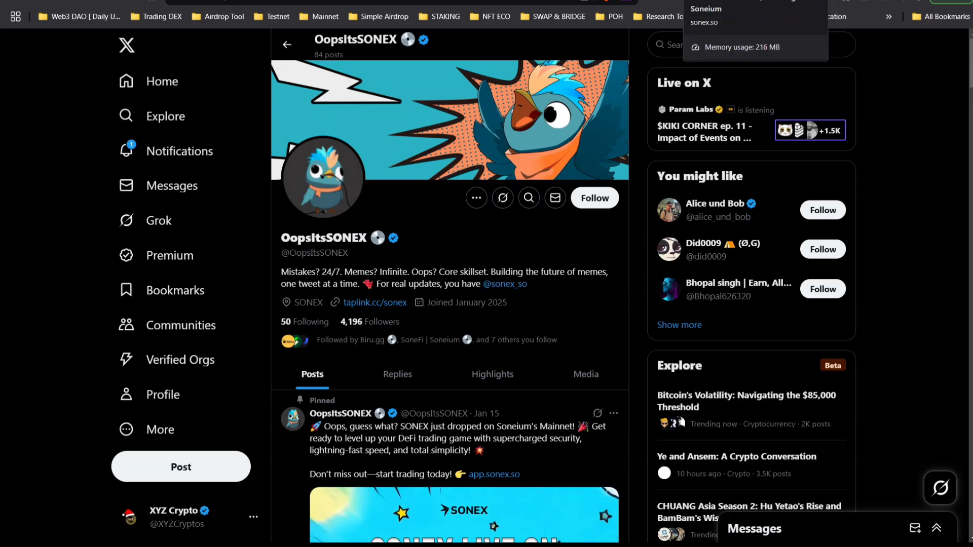
left_click(791, 2)
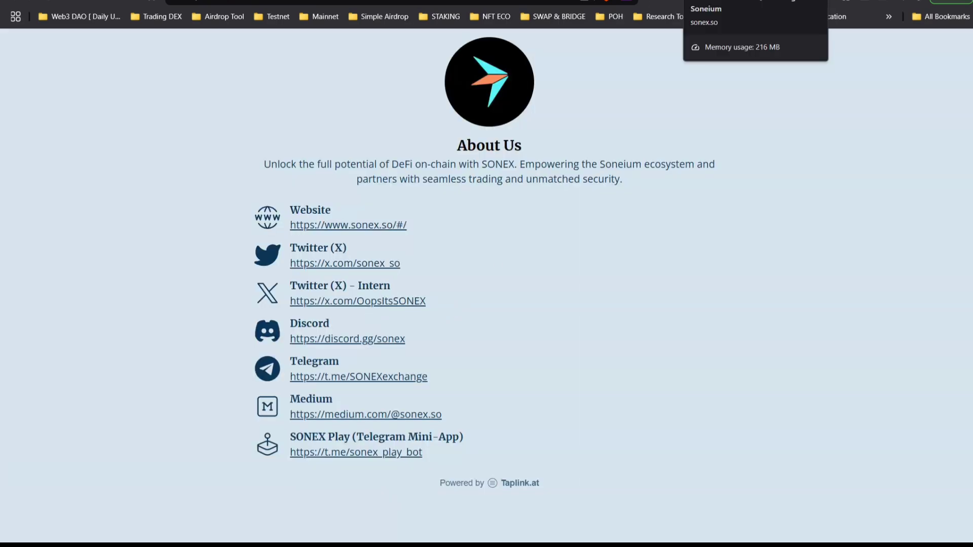
key("ctrl+Tab")
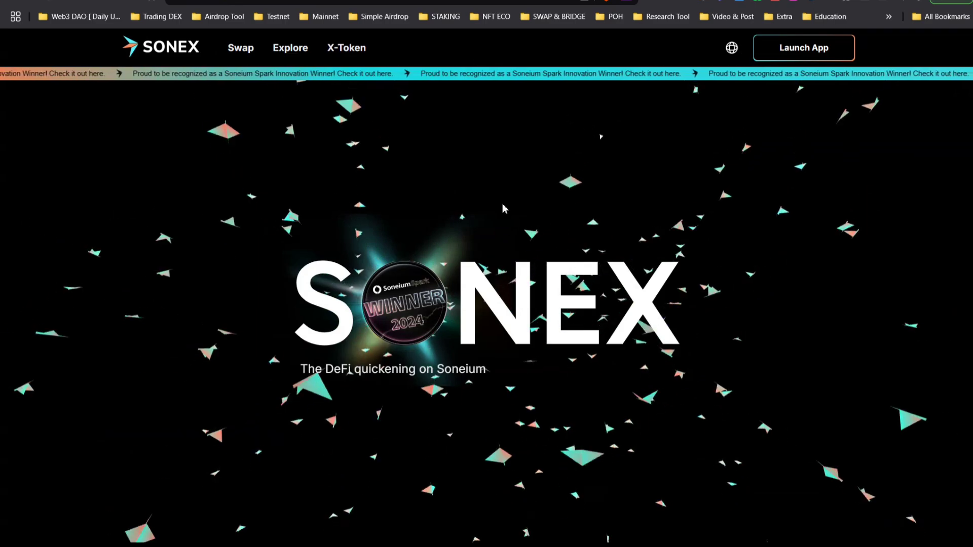
scroll(684, 188, "down", 3)
scroll(684, 187, "up", 3)
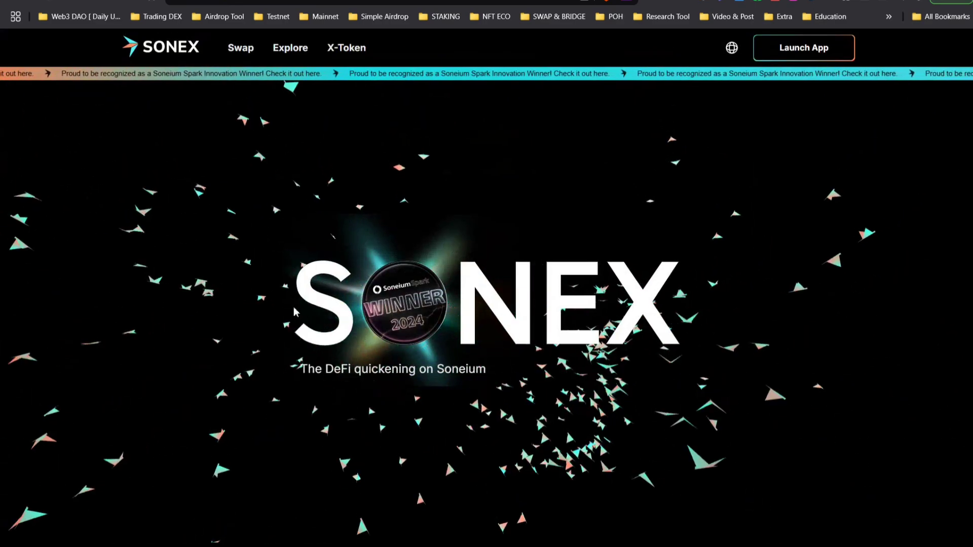
scroll(408, 324, "down", 3)
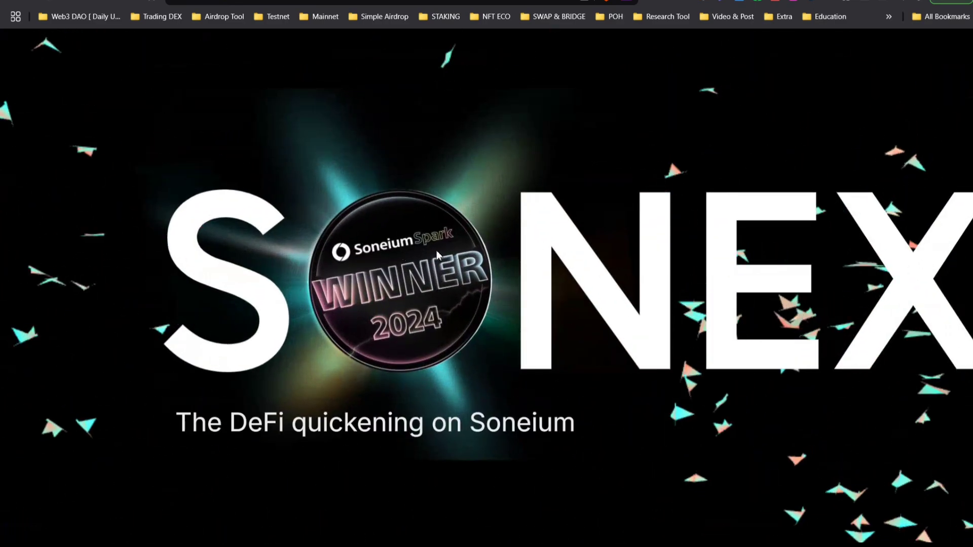
scroll(485, 257, "down", 3)
scroll(750, 135, "up", 3)
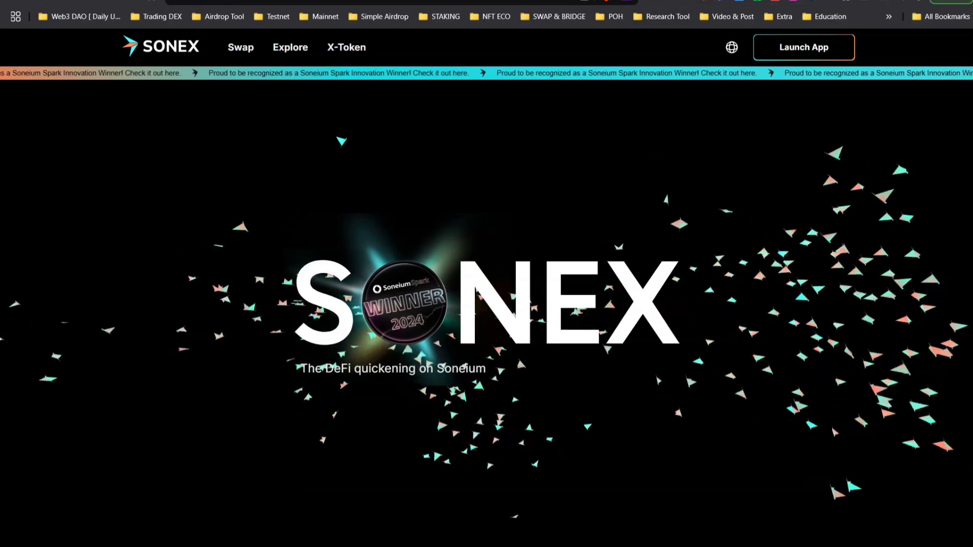
Switch to Soneium's Ecosystem page and view the Project Spotlight section
left_click(726, 0)
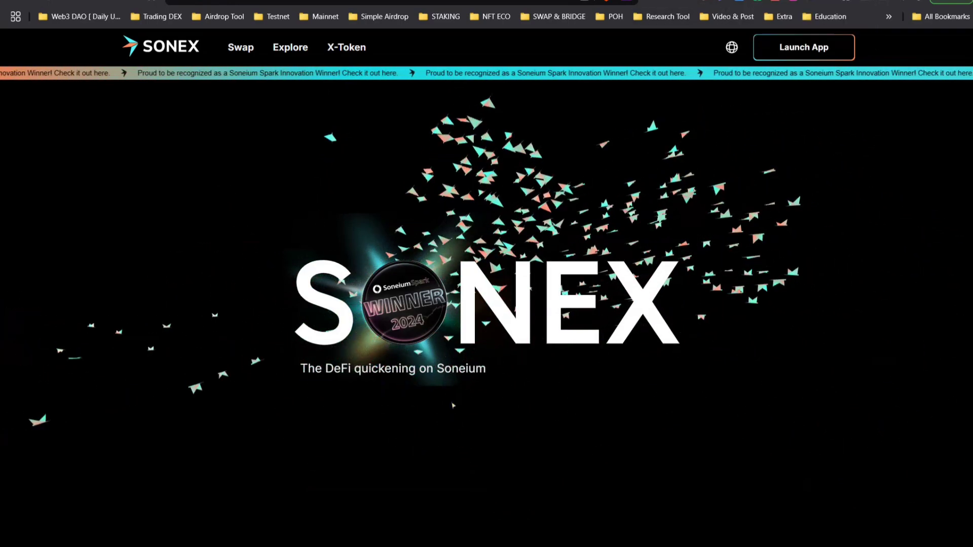
left_click(398, 349)
scroll(398, 349, "up", 1)
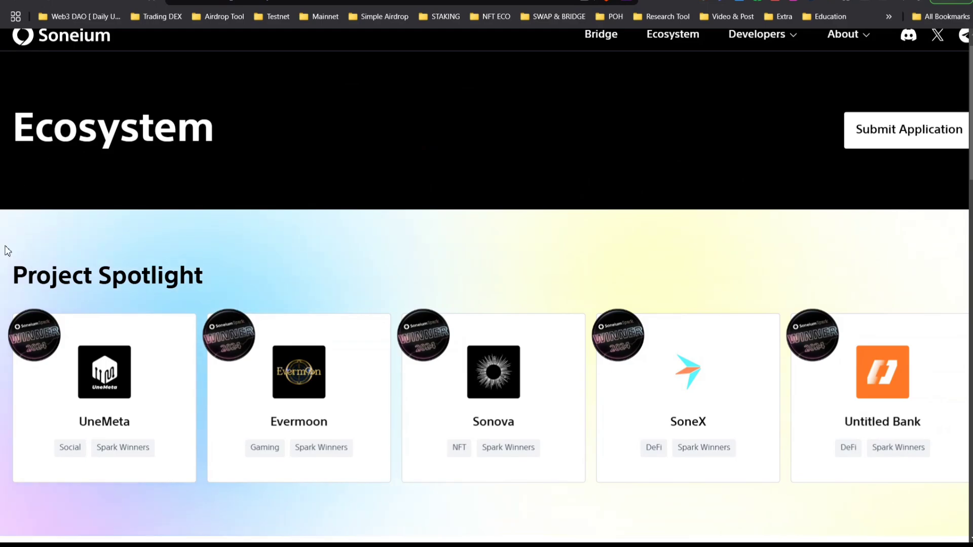
scroll(589, 267, "up", 1)
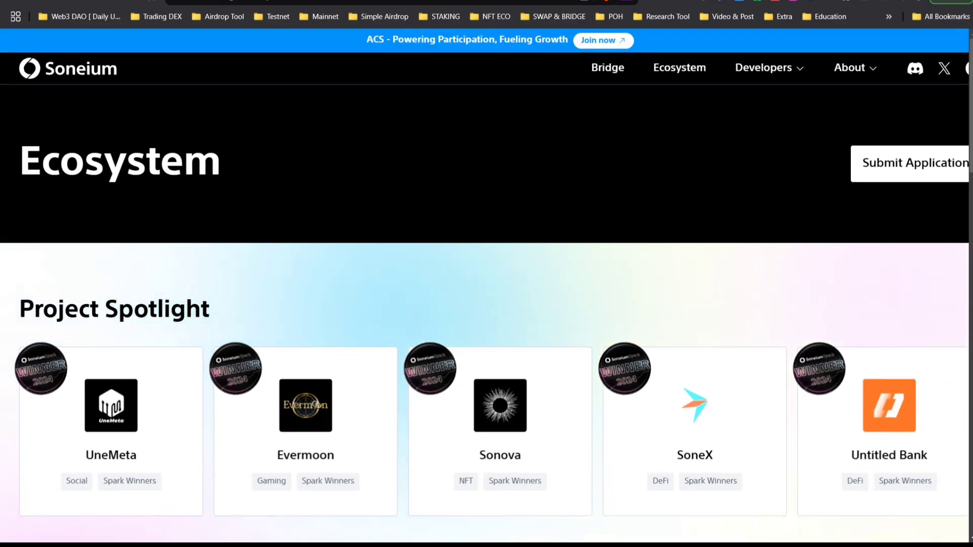
Switch to the SoneFi site and view its Swap and Perp trading pages
left_click(628, 0)
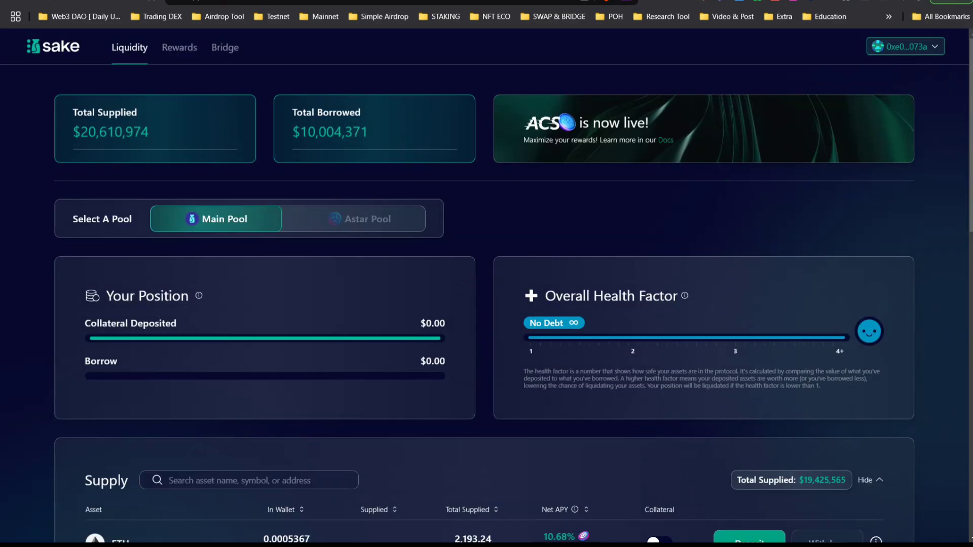
left_click(684, 0)
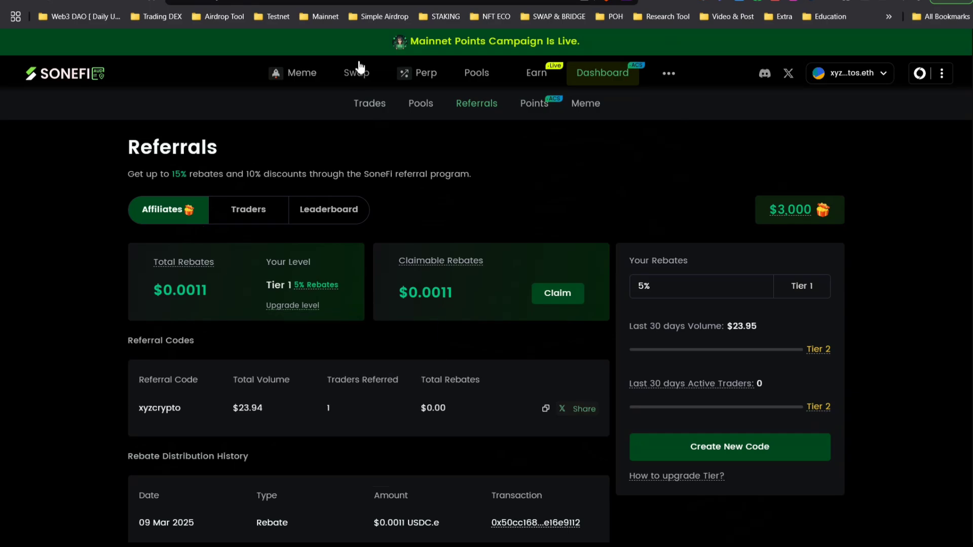
left_click(360, 74)
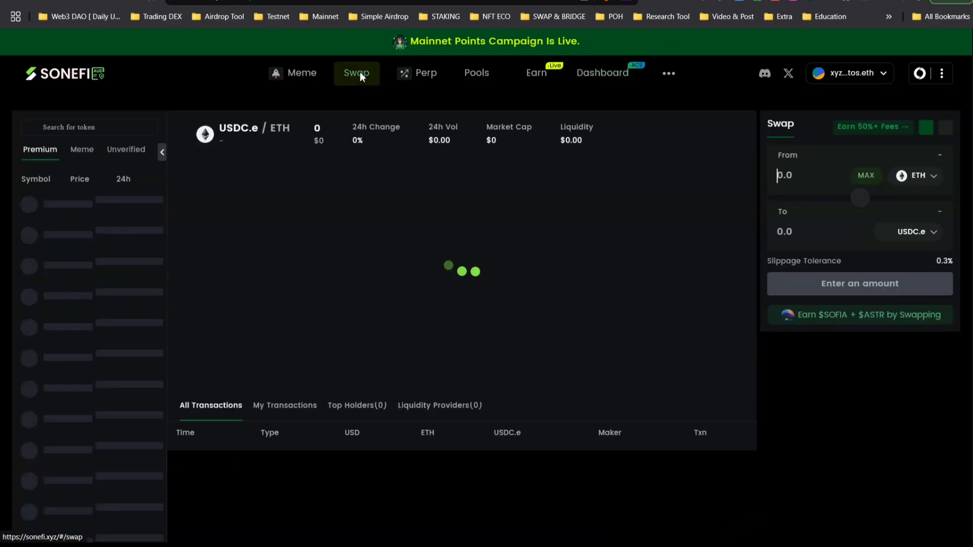
left_click(425, 79)
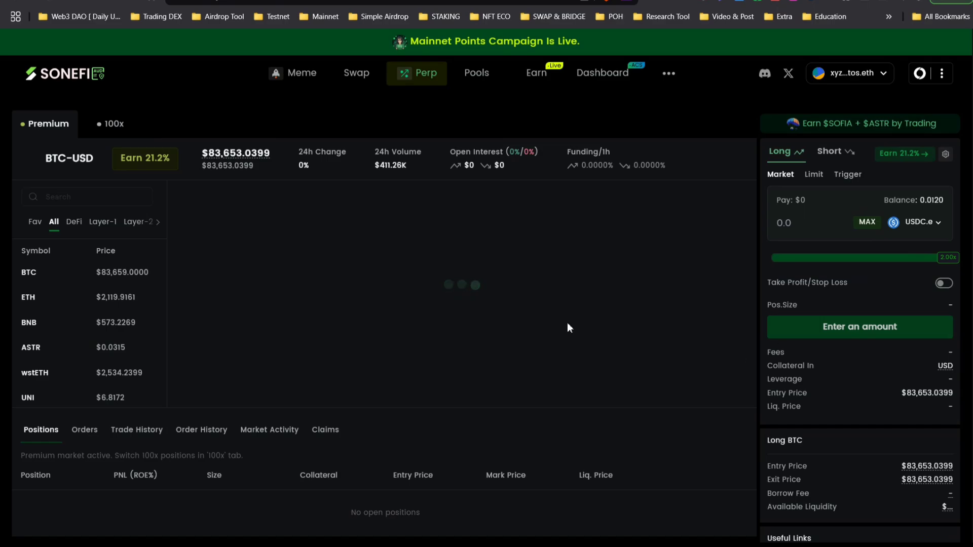
scroll(567, 324, "down", 2)
scroll(469, 113, "up", 2)
left_click(351, 78)
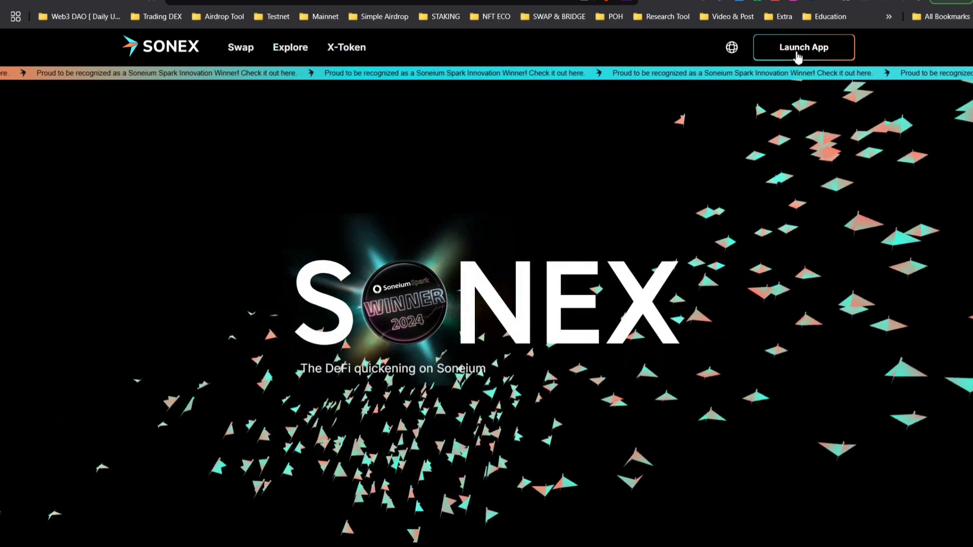
Launch the SONEX app from the SONEX website and view its Swap page
left_click(796, 57)
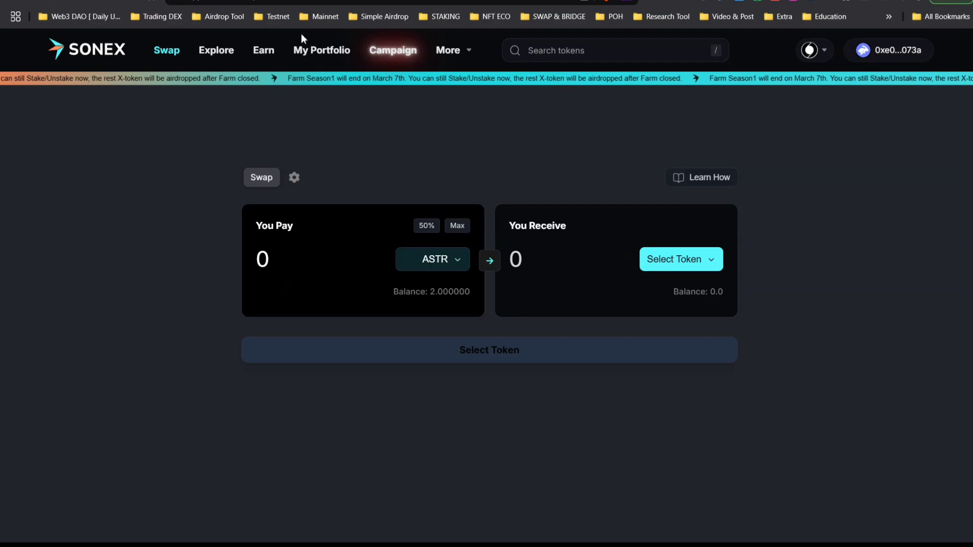
mouse_move(227, 54)
mouse_move(257, 52)
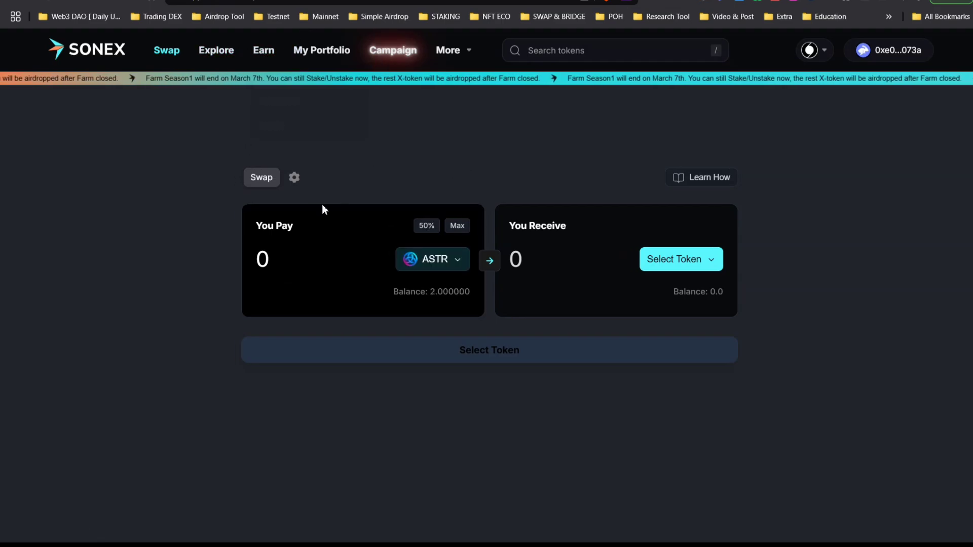
Return to Soneium's DeFi project list on X and open the SonusExchange profile at its pinned post
left_click(700, 0)
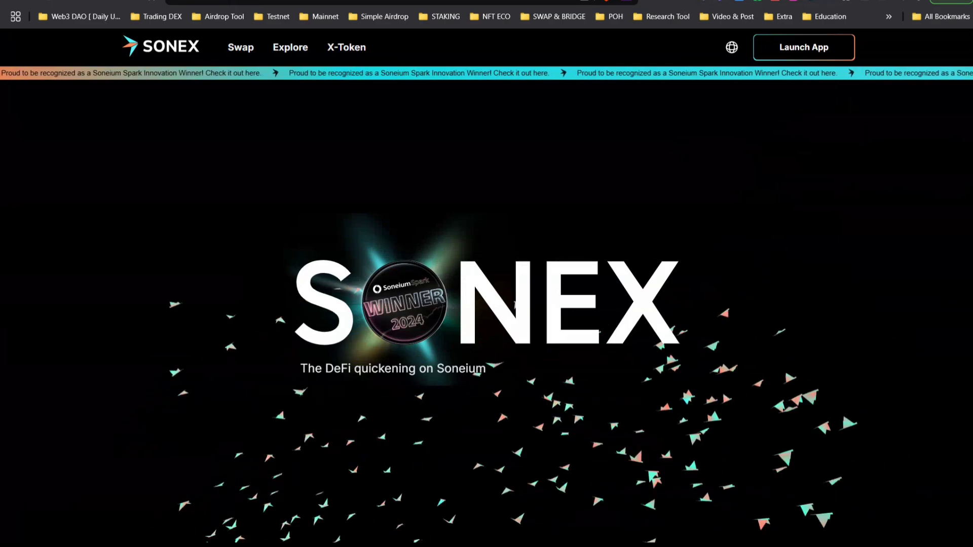
left_click(628, 0)
key("alt+Left")
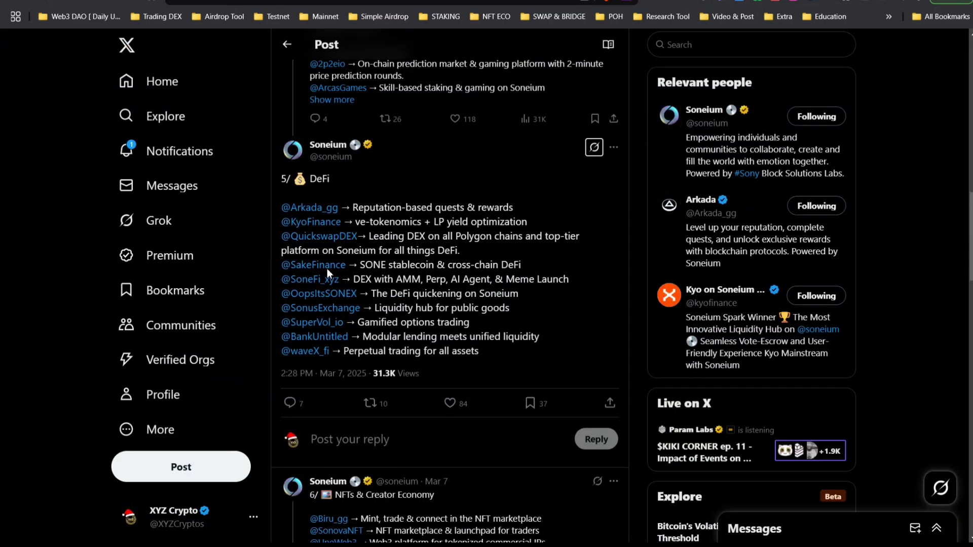
left_click(325, 314)
scroll(469, 235, "down", 5)
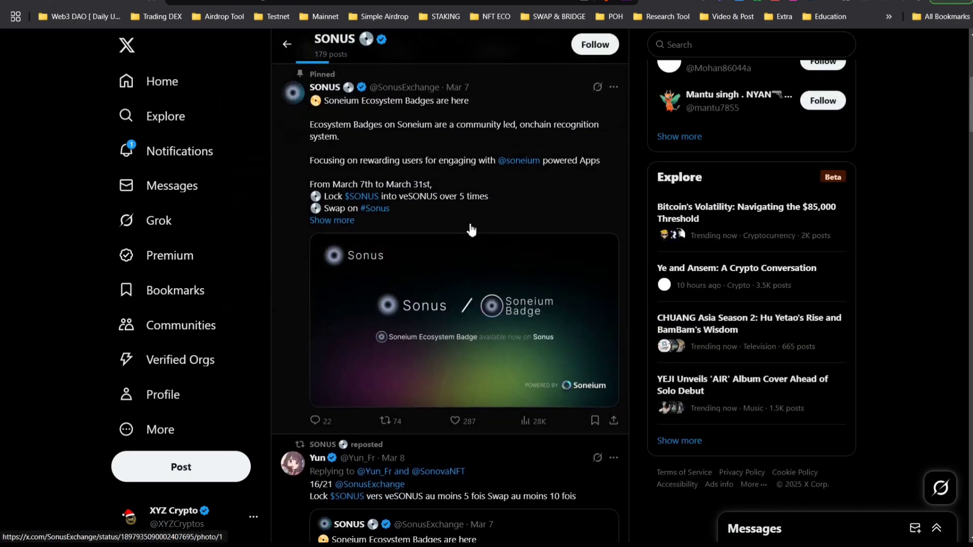
Open the pinned Soneium Ecosystem Badges post and highlight the $SONUS lock and website swap requirements
left_click(408, 158)
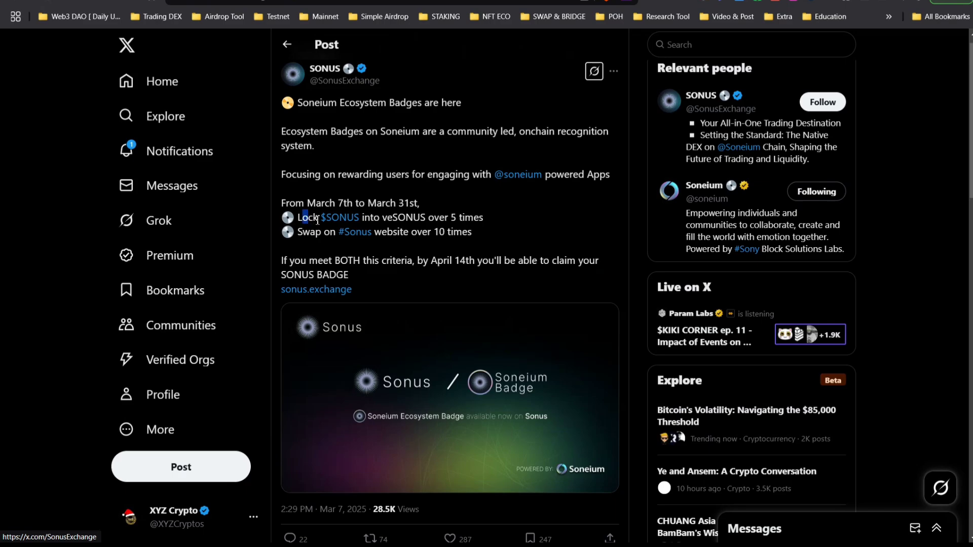
left_click_drag(317, 221, 448, 220)
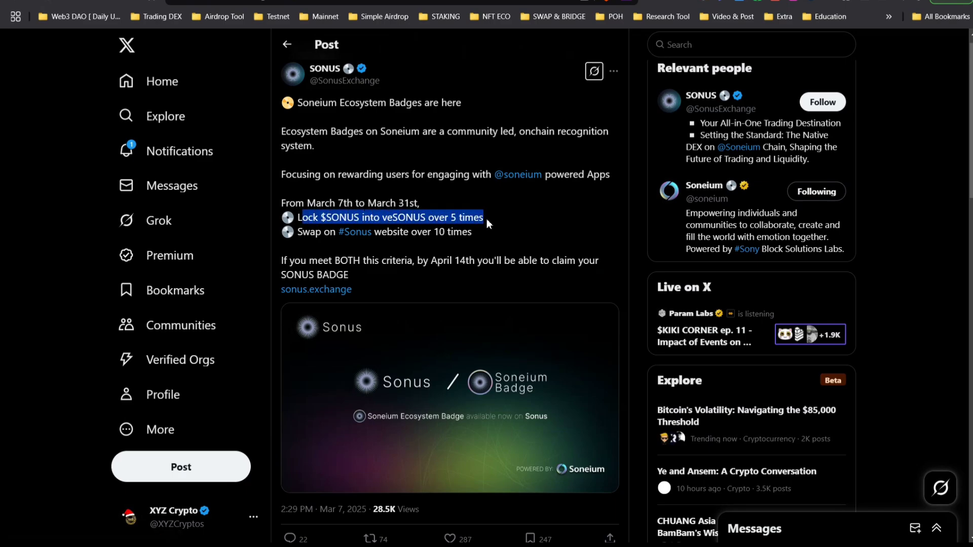
left_click_drag(302, 232, 470, 231)
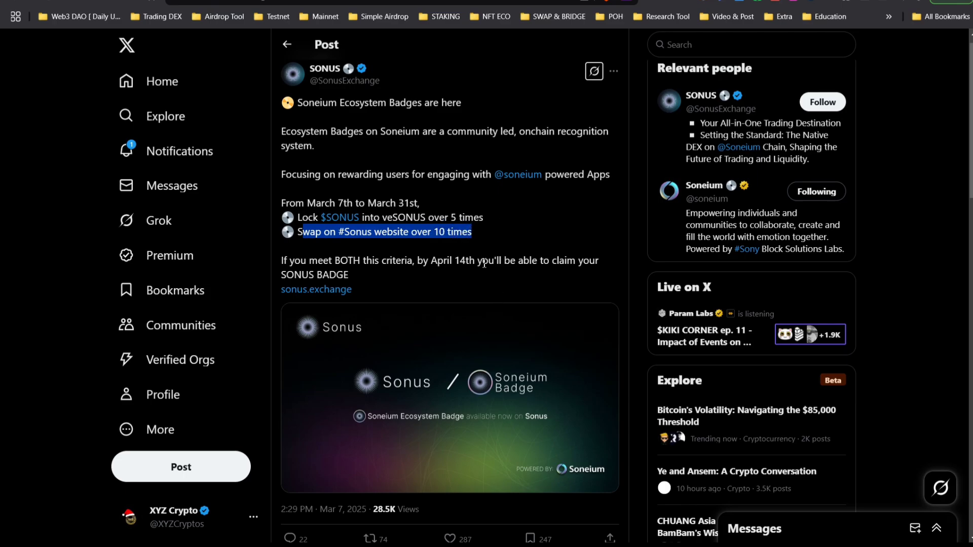
Open the linktr.ee/sonusexchange page from the SONUS profile and follow its Sonus Exchange Website link
left_click(324, 68)
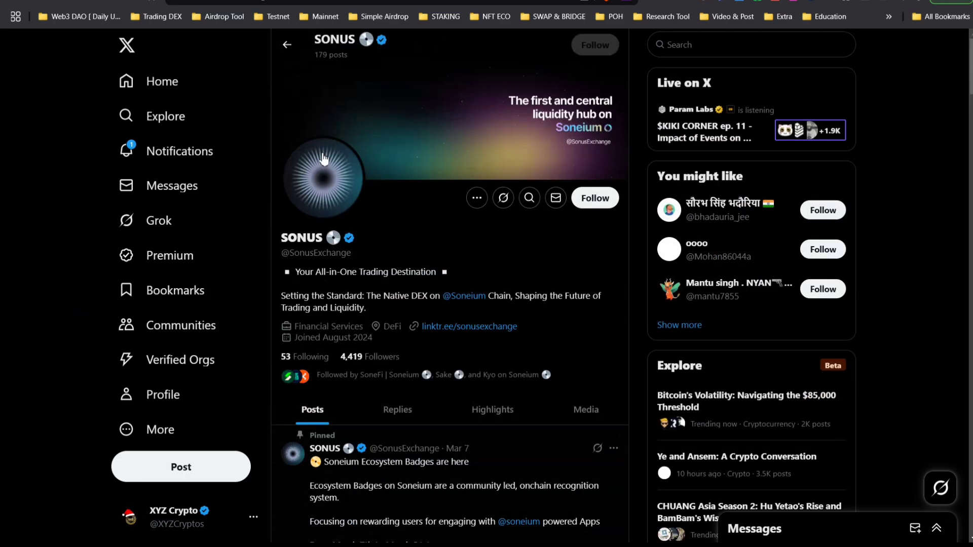
left_click(459, 328)
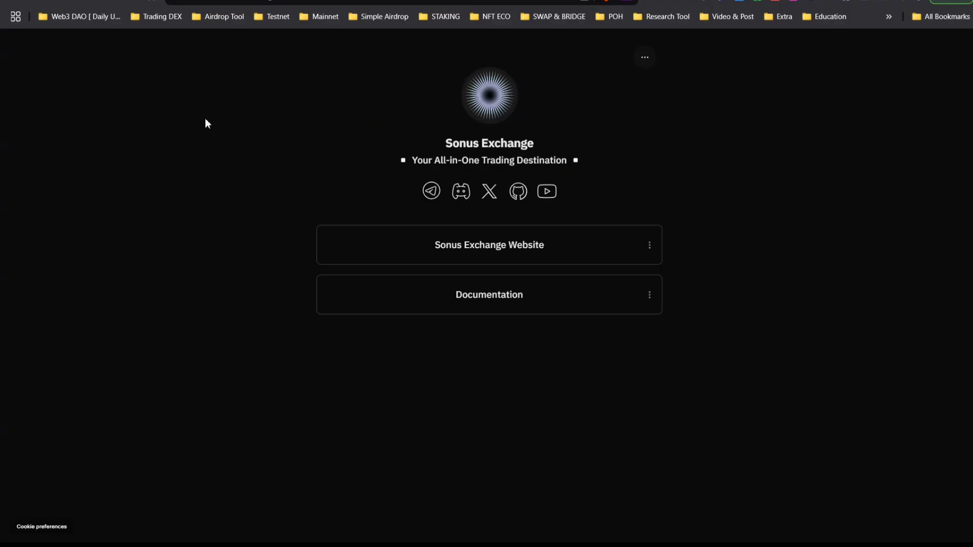
left_click(533, 250)
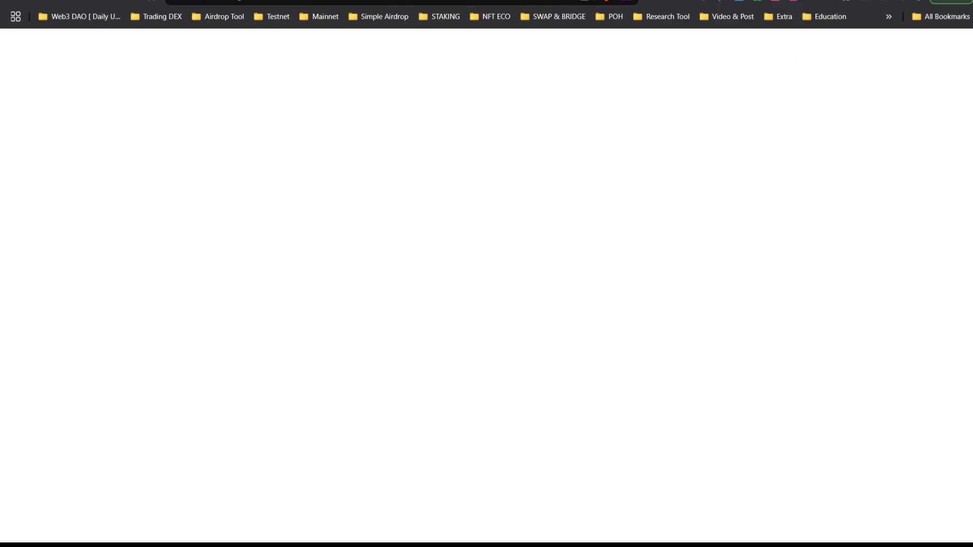
Browse Soneium's Ecosystem page from the Project Spotlight down to the searchable project list
scroll(616, 219, "down", 3)
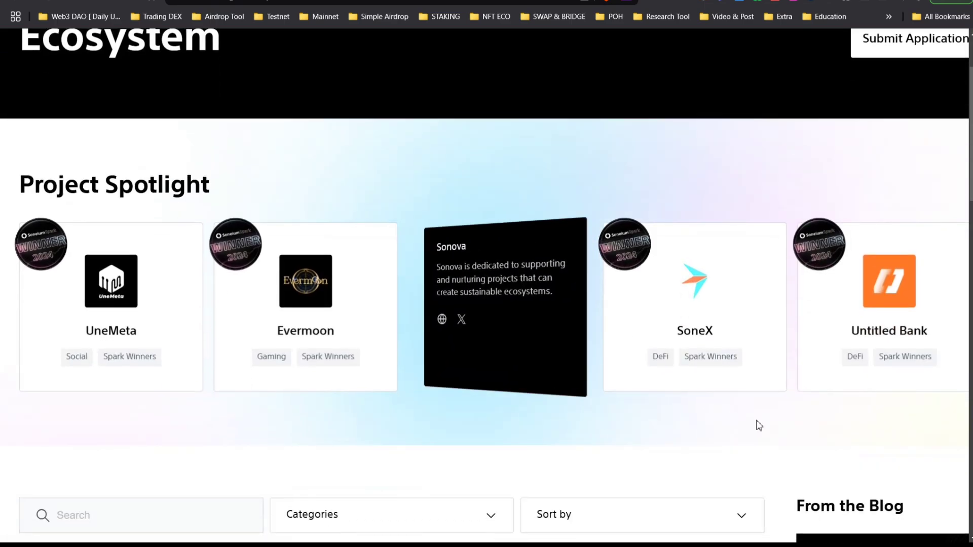
scroll(756, 424, "right", 2)
scroll(813, 413, "down", 1)
scroll(549, 376, "down", 4)
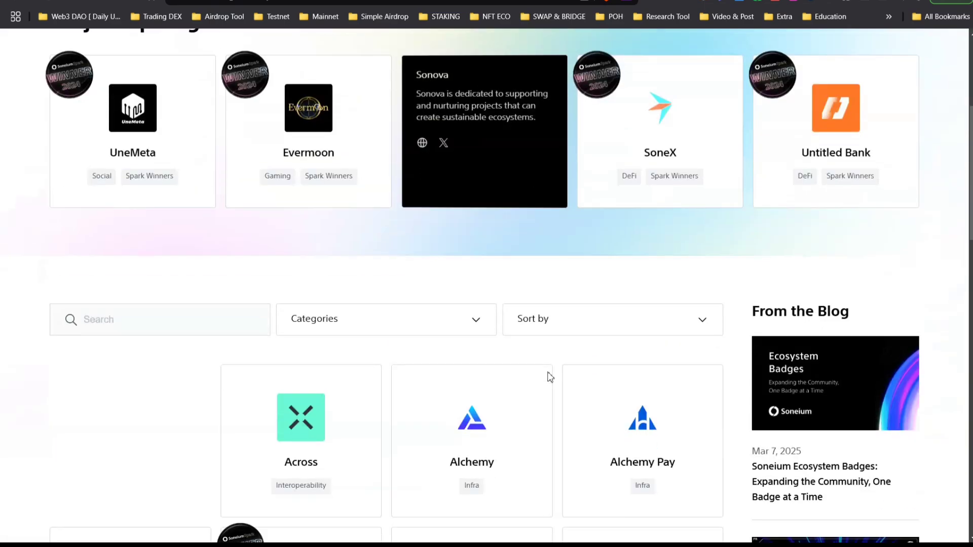
Switch back to the Sonus website and enter its app
left_click(729, 0)
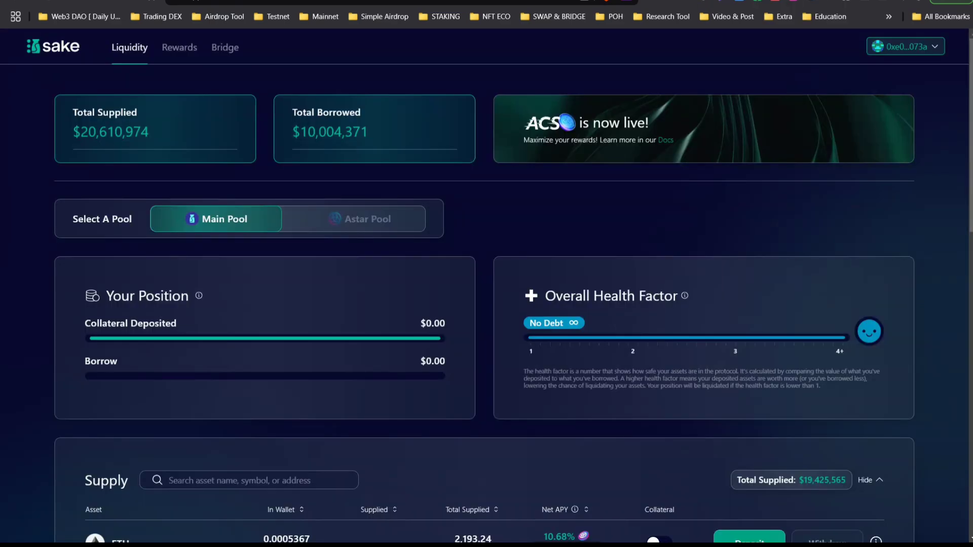
left_click(790, 0)
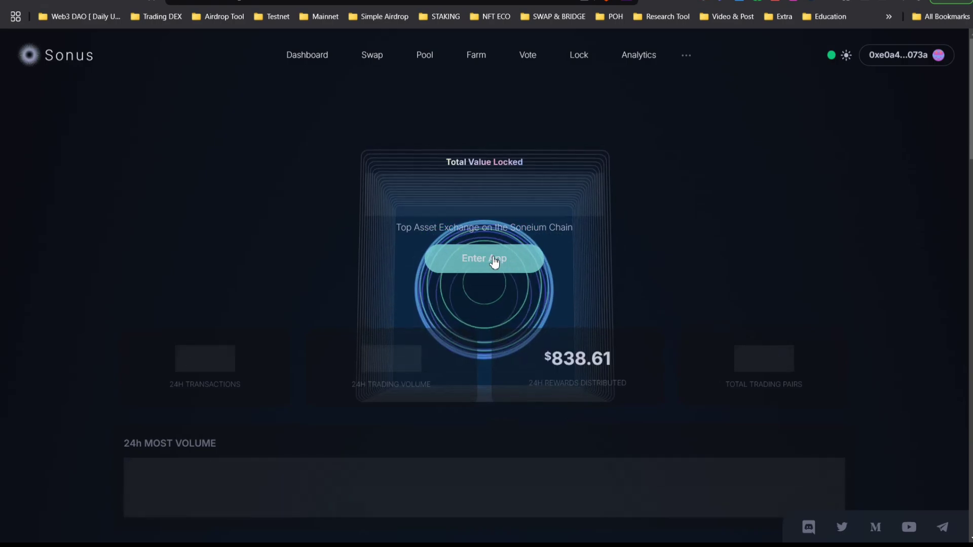
left_click(494, 261)
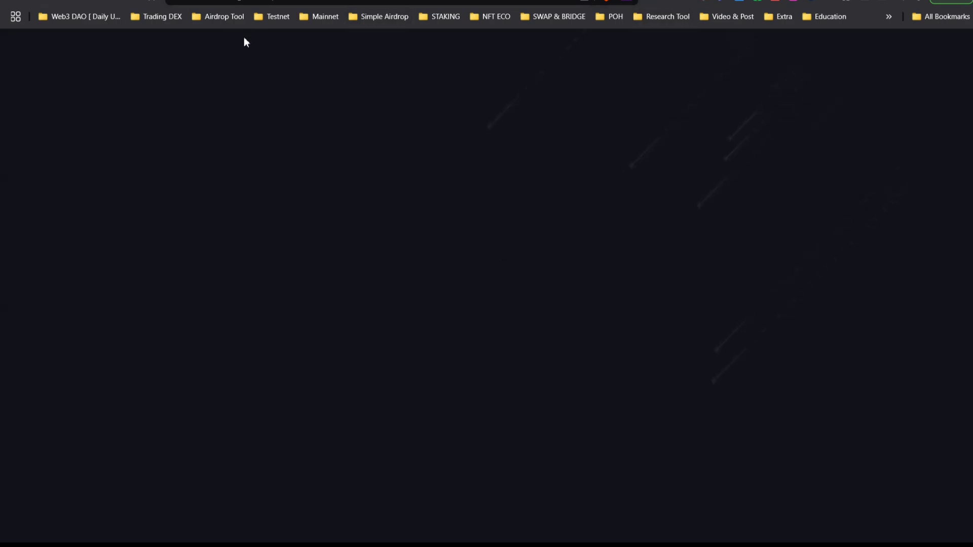
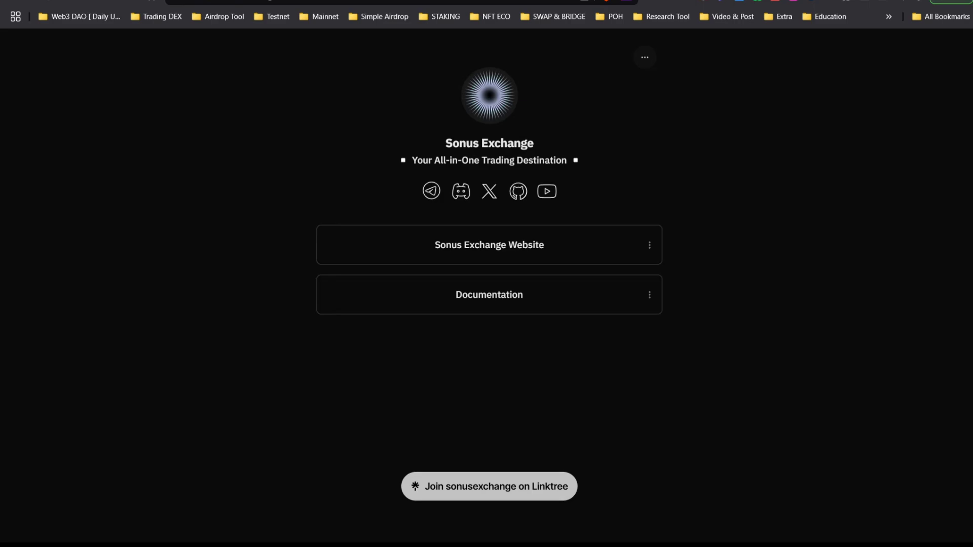
Reopen the pinned badge post from the SONUS profile and highlight the requirement to lock $SONUS into veSONUS over 5 times
left_click(659, 0)
left_click(643, 0)
scroll(474, 226, "down", 4)
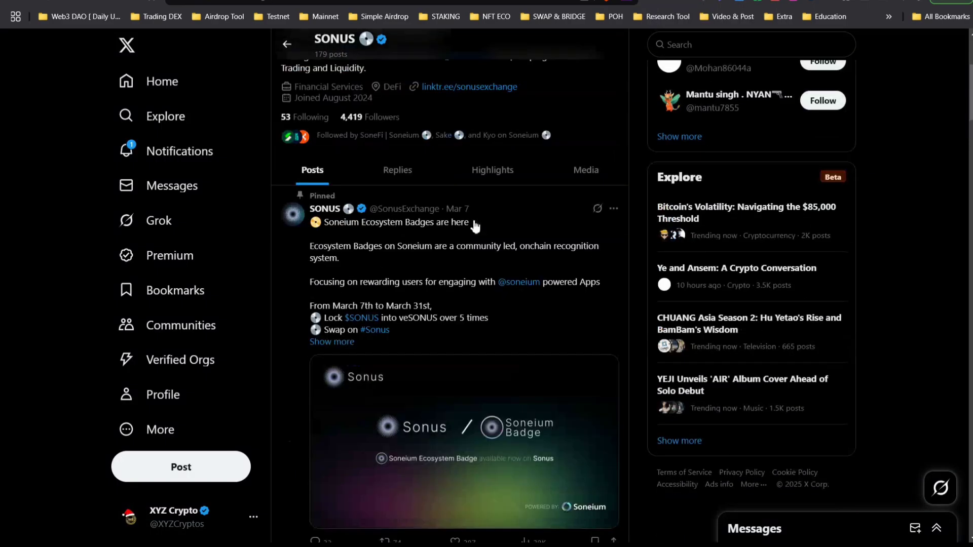
scroll(475, 226, "down", 1)
left_click(417, 260)
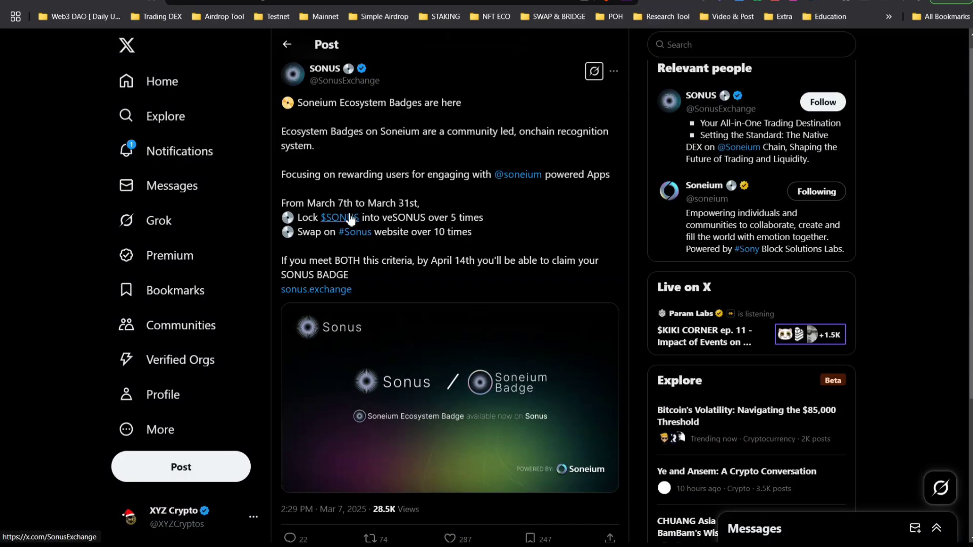
left_click_drag(494, 219, 288, 224)
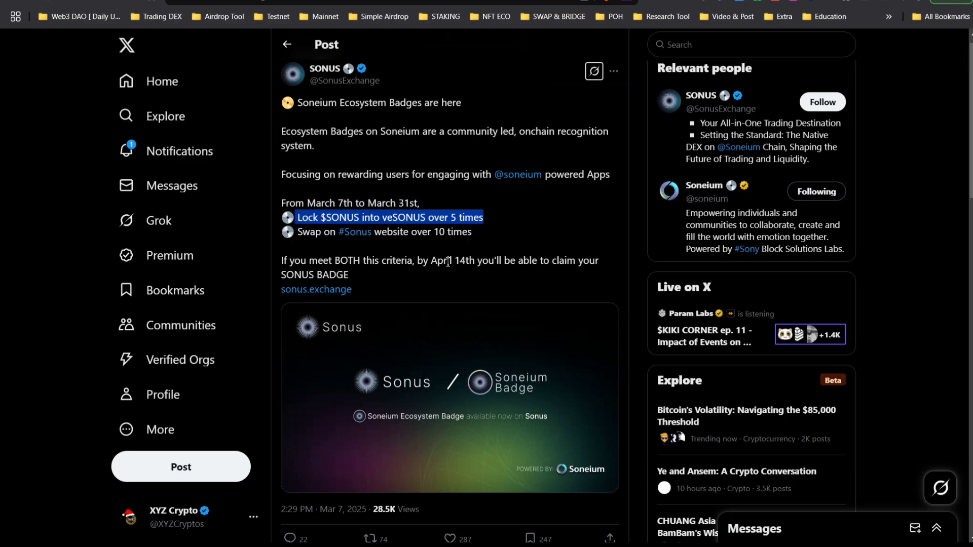
key("alt+Left")
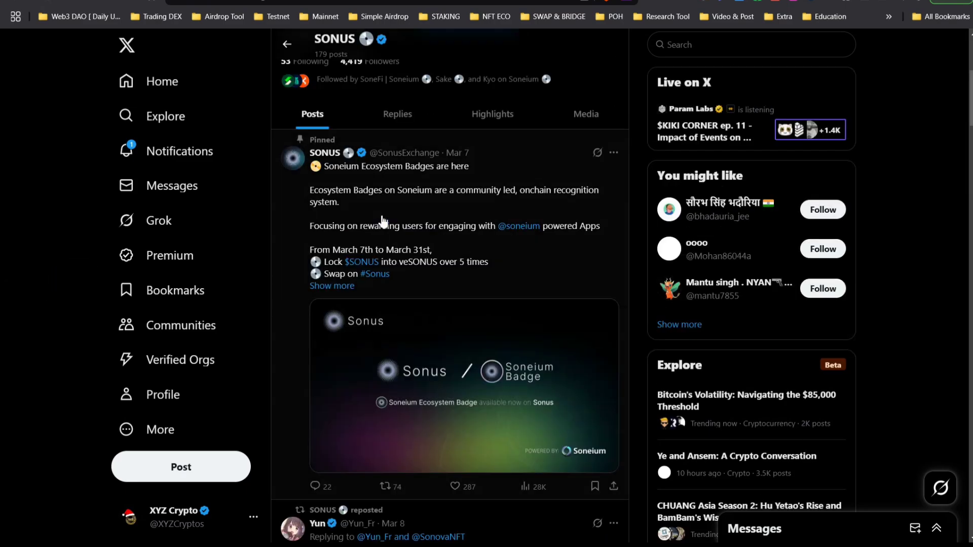
Return to Soneium's DeFi post in the badge thread and highlight the waveX_fi, SuperVol_io, SonusExchange and BankUntitled entries
key("alt+Left")
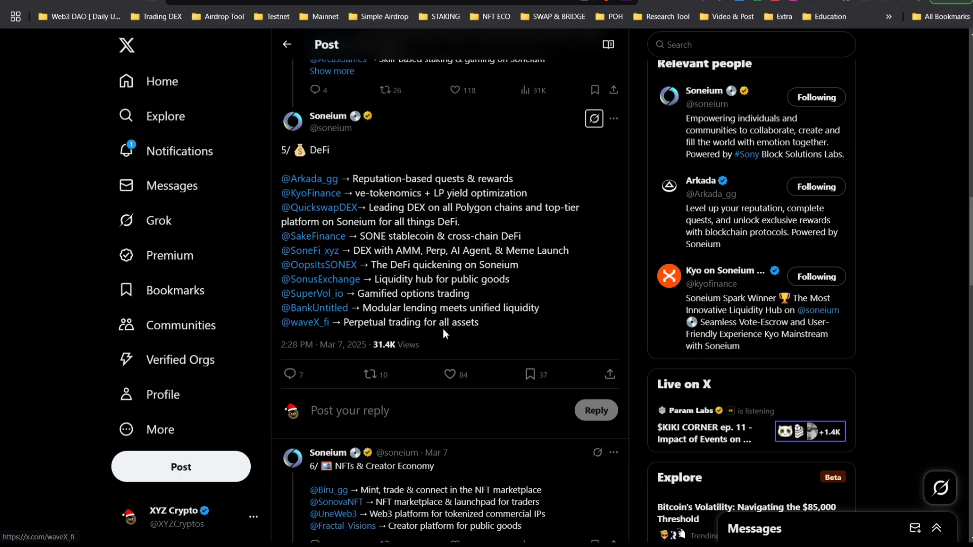
scroll(442, 328, "up", 5)
left_click_drag(90, 310, 531, 324)
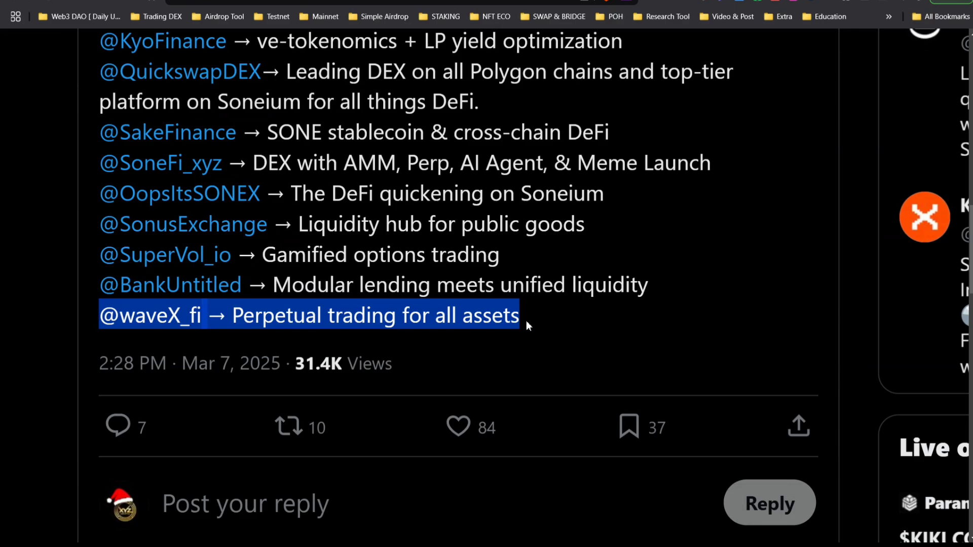
left_click_drag(97, 256, 518, 267)
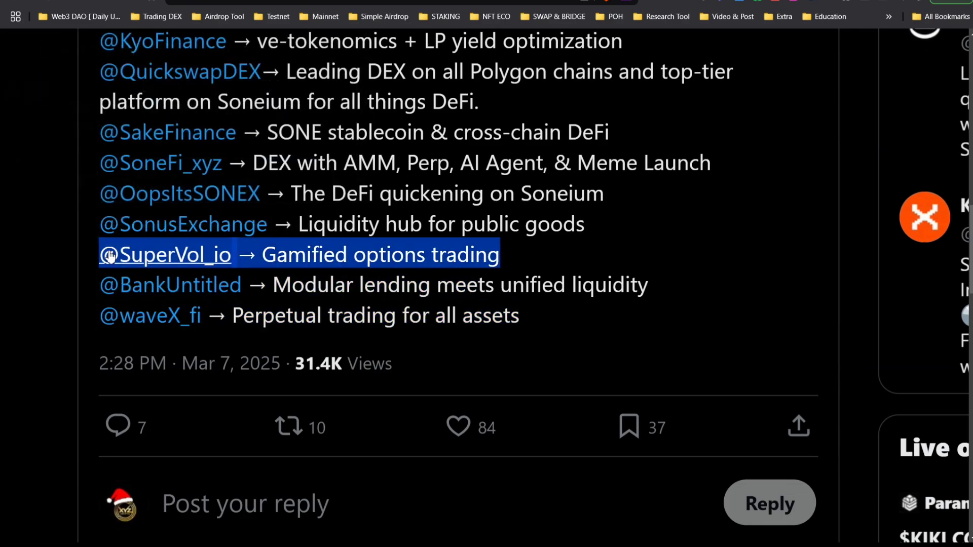
left_click_drag(89, 224, 505, 241)
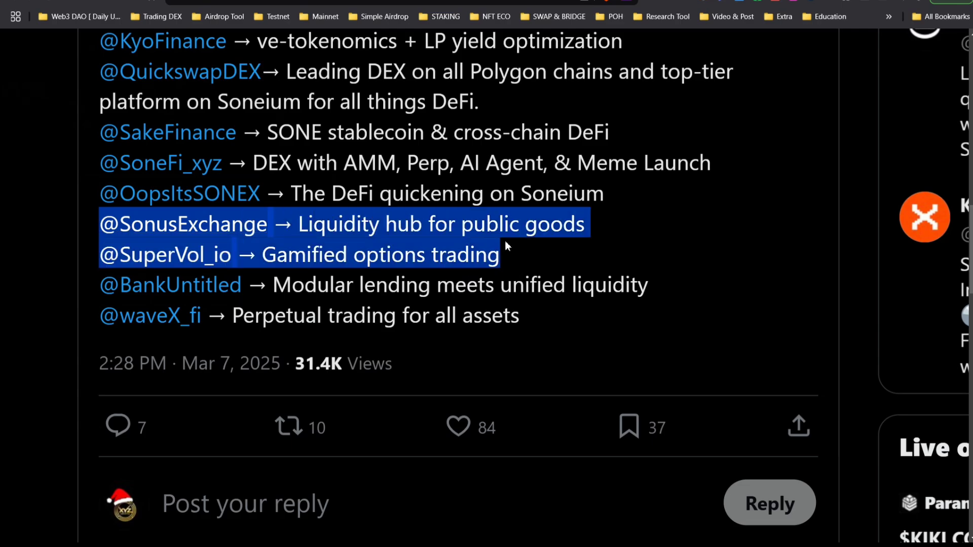
left_click(504, 241)
scroll(504, 241, "down", 1)
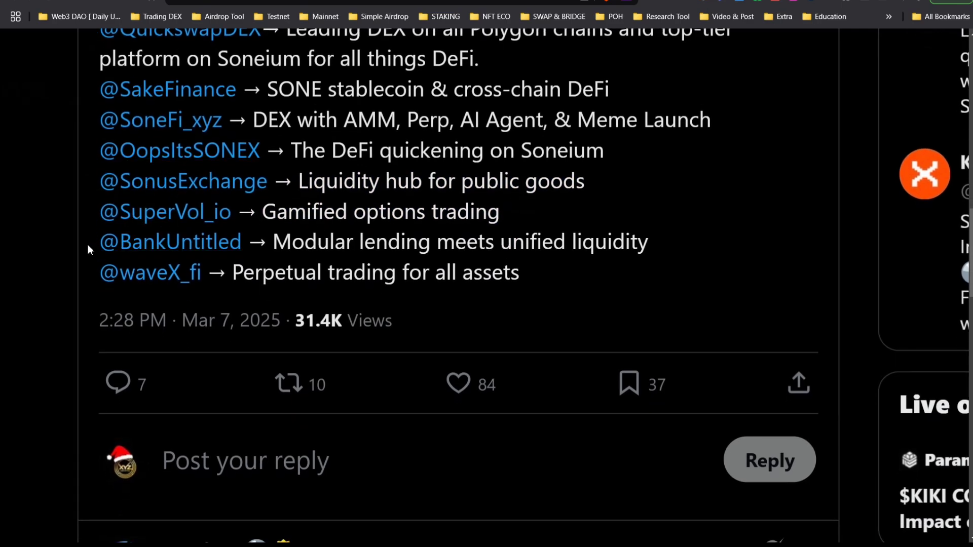
left_click_drag(90, 248, 470, 246)
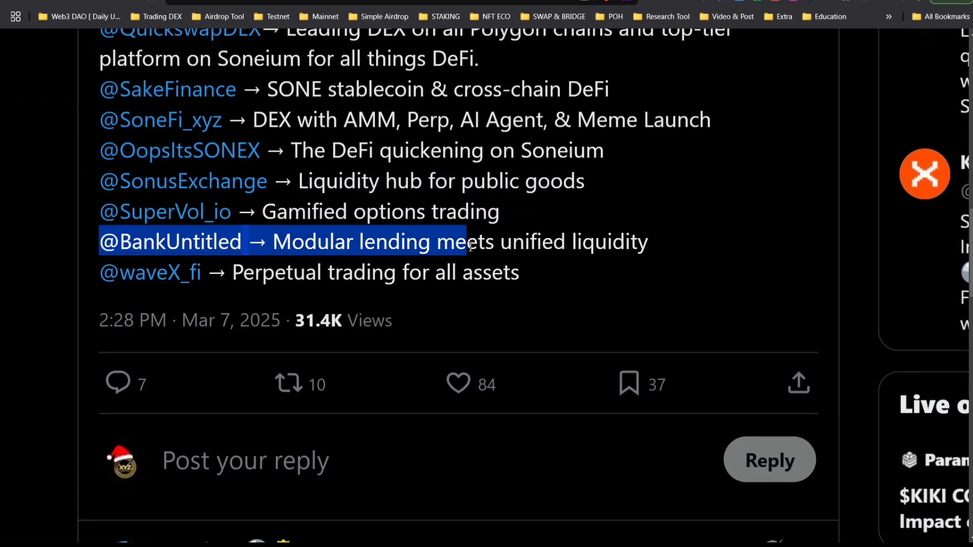
left_click_drag(704, 245, 202, 271)
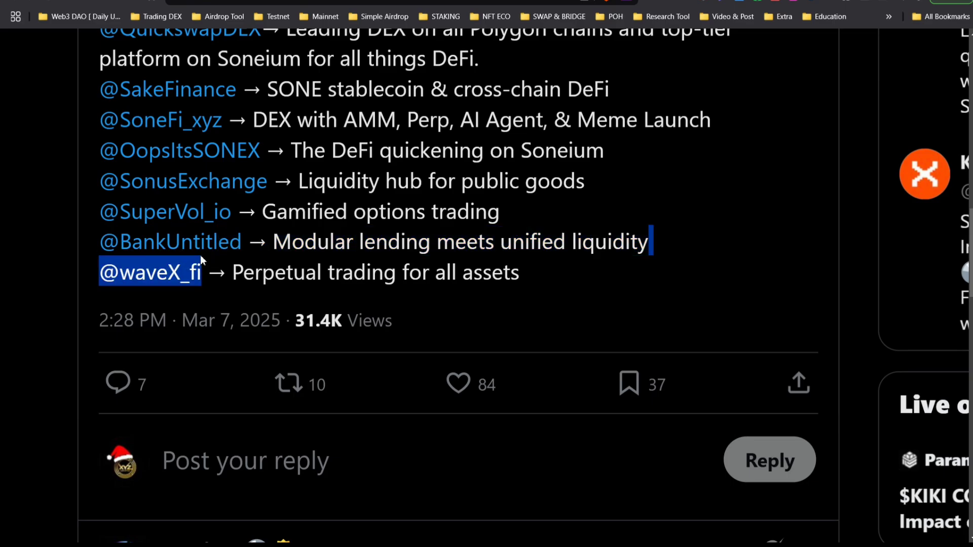
Read the thread's following posts on NFTs & Creator Economy and on Social, Prediction & AI
scroll(272, 360, "down", 5)
scroll(272, 360, "down", 2)
scroll(271, 361, "down", 3)
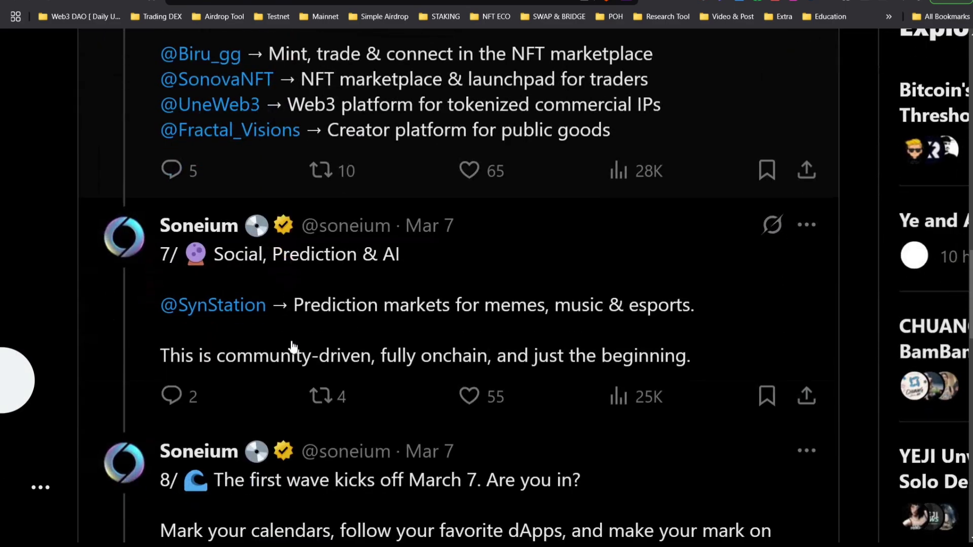
scroll(273, 345, "up", 4)
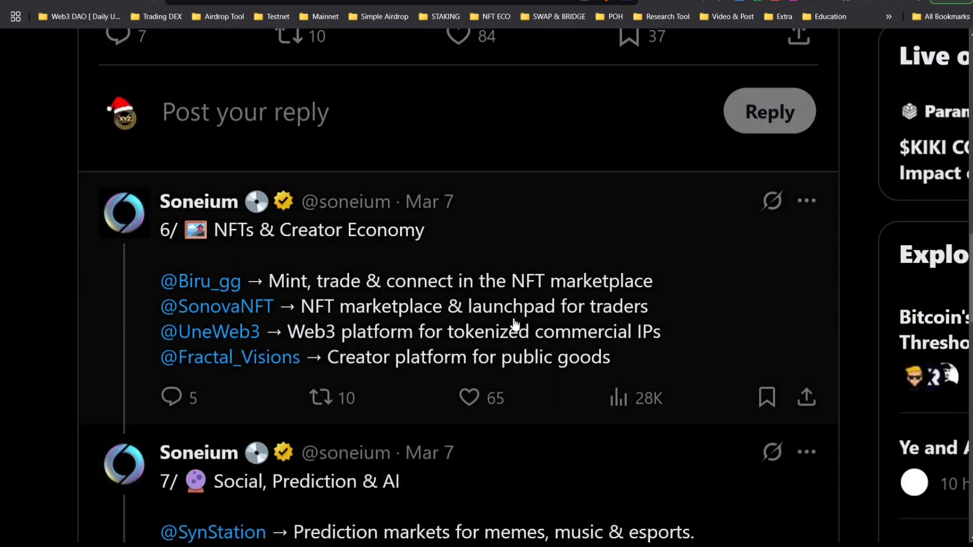
scroll(547, 314, "down", 3)
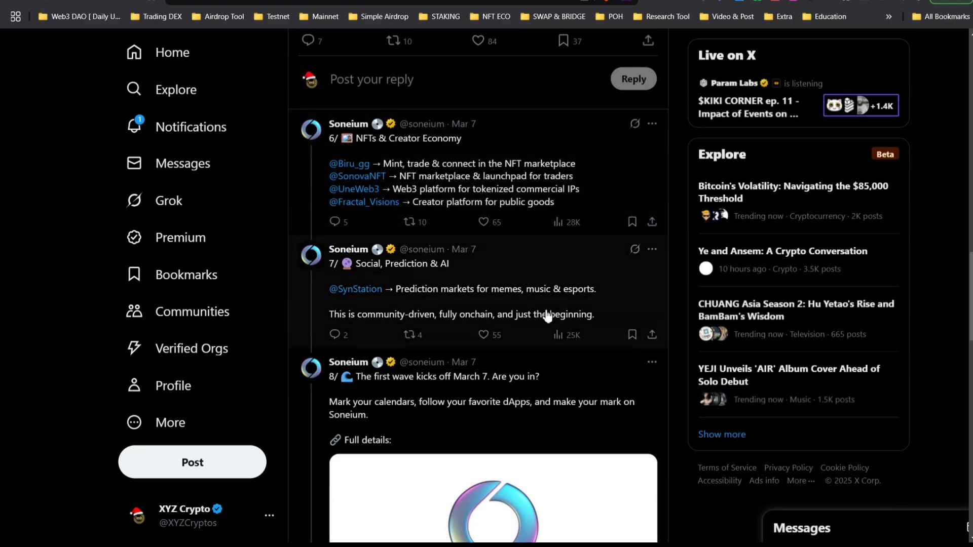
scroll(367, 213, "up", 2)
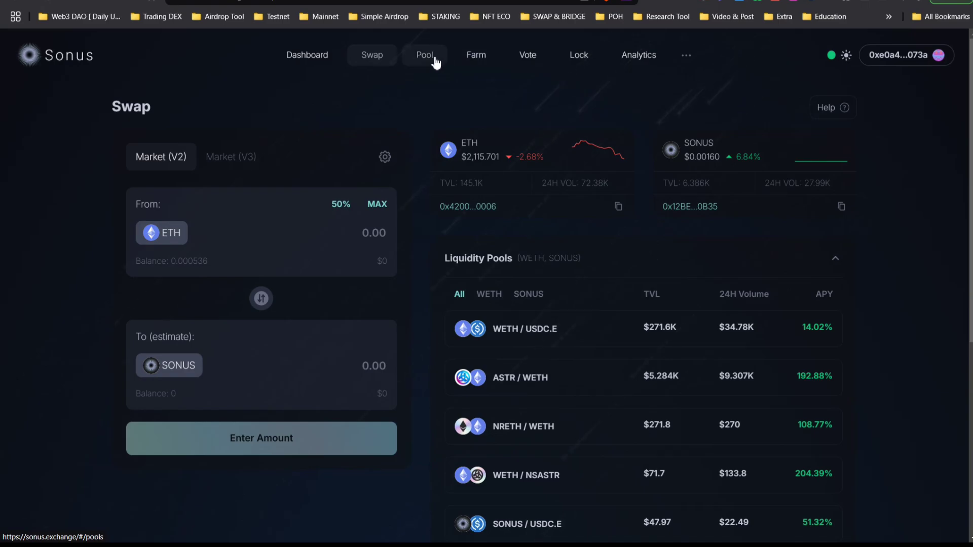
View the Pool page and the Dashboard of the Sonus app
left_click(432, 57)
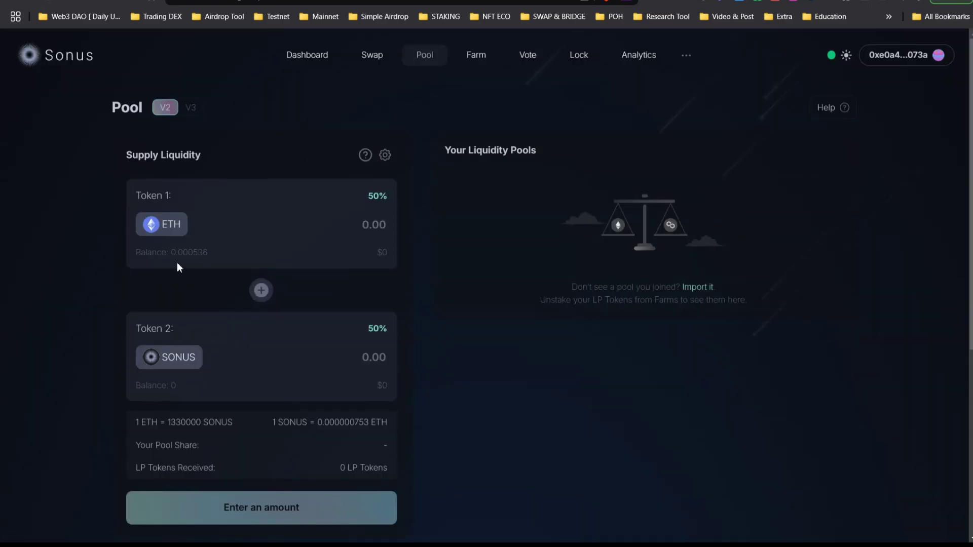
left_click(322, 54)
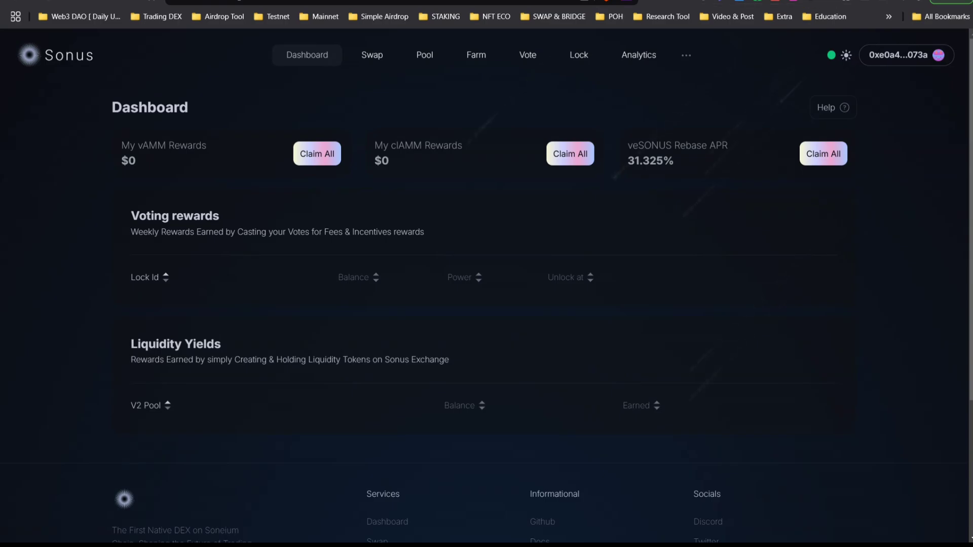
Go back to the Soneium thread on X and open the SONUS profile at its pinned Ecosystem Badges post
key("ctrl+Tab")
scroll(424, 226, "up", 5)
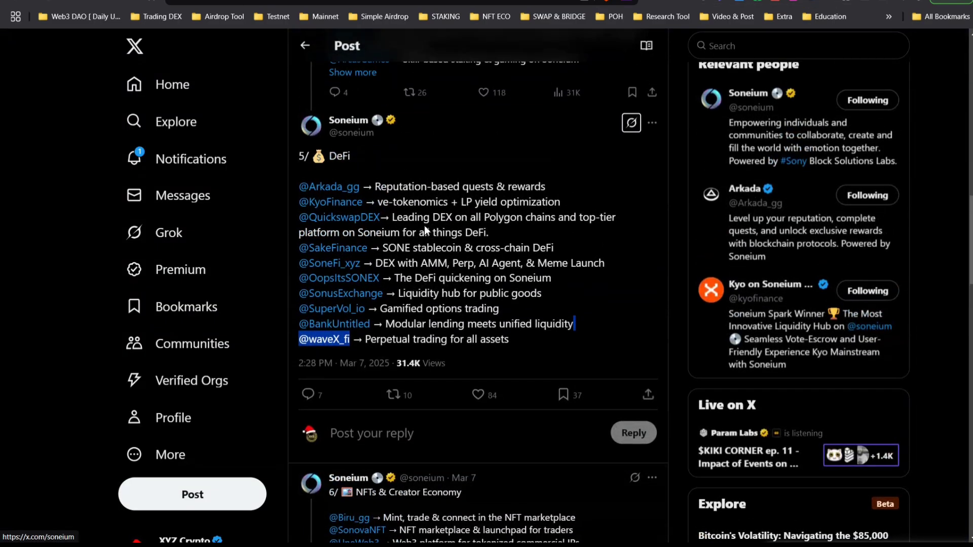
left_click(349, 294)
scroll(454, 425, "down", 3)
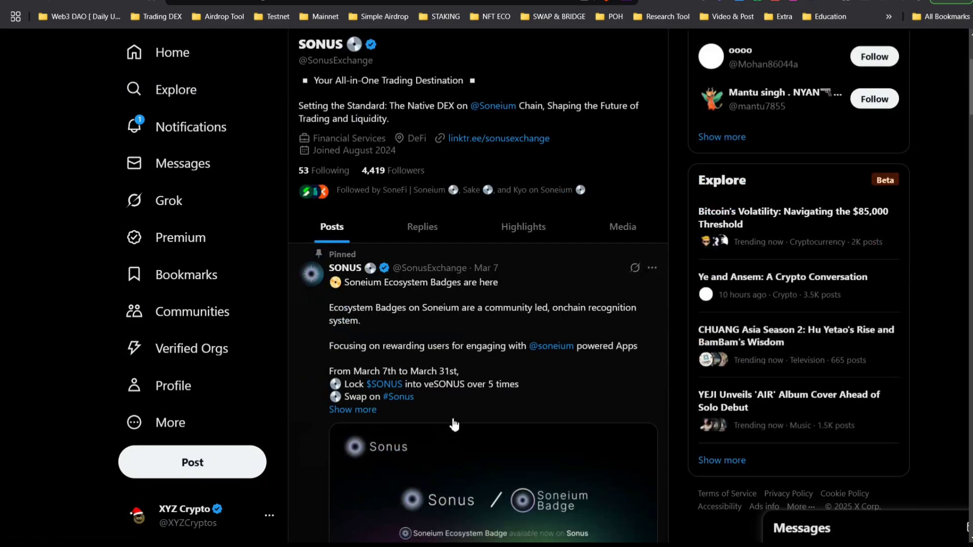
right_click(432, 375)
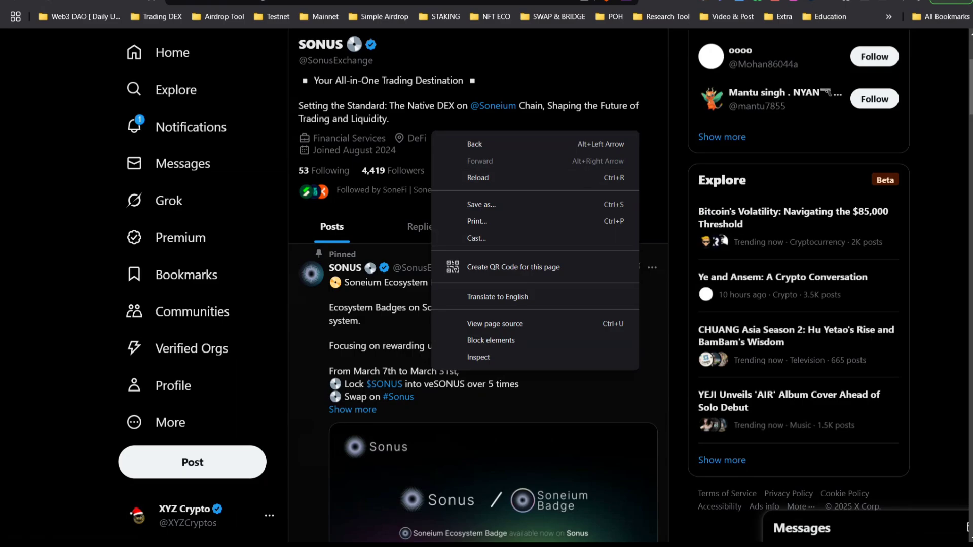
On the Sonus app's Lock page, set a new lock to the maximum SONUS amount with an unlock period of 1 week
key("ctrl+shift+Tab")
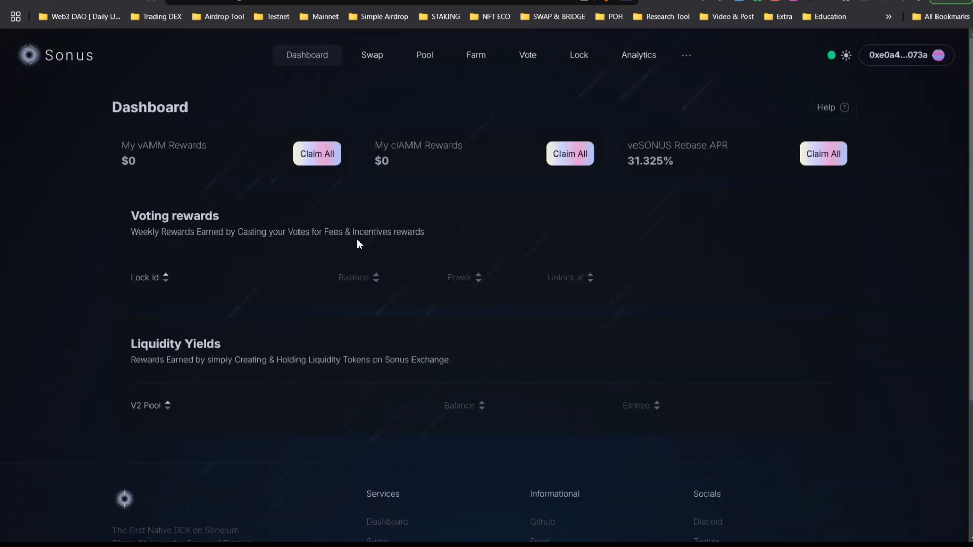
scroll(357, 242, "down", 4)
scroll(357, 242, "up", 4)
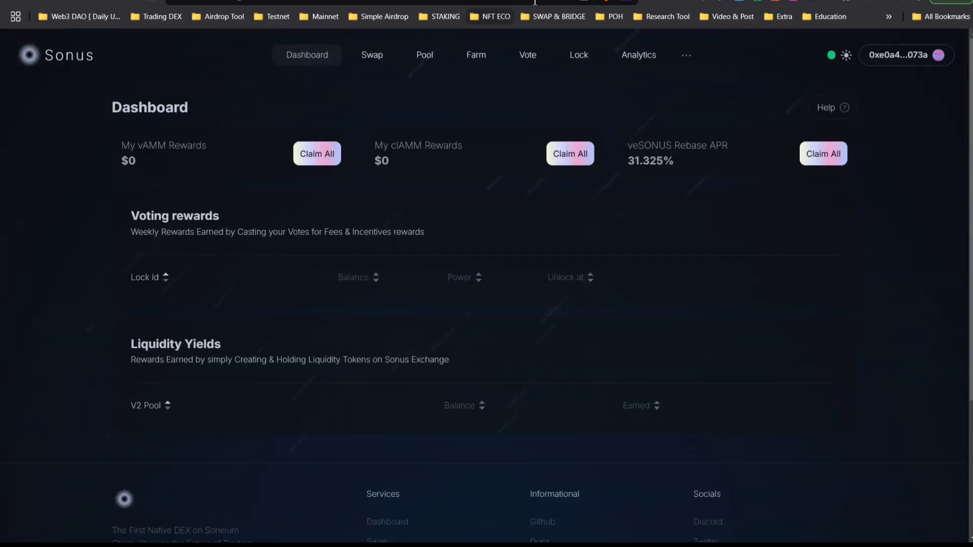
left_click(581, 64)
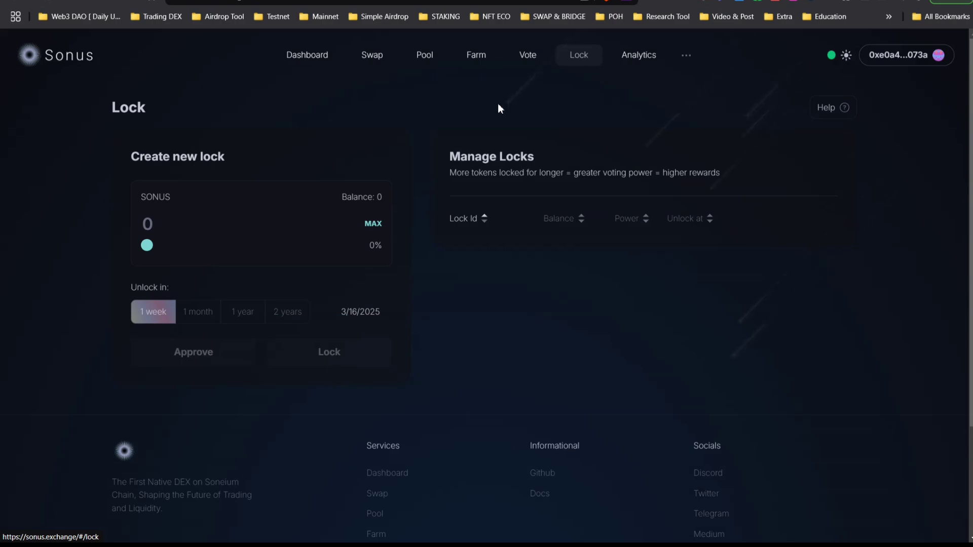
left_click(374, 226)
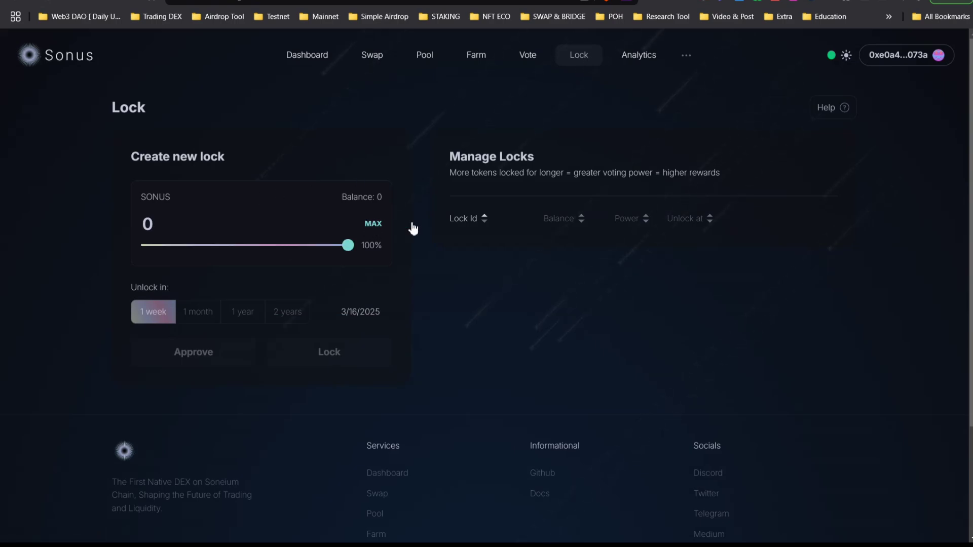
left_click(195, 318)
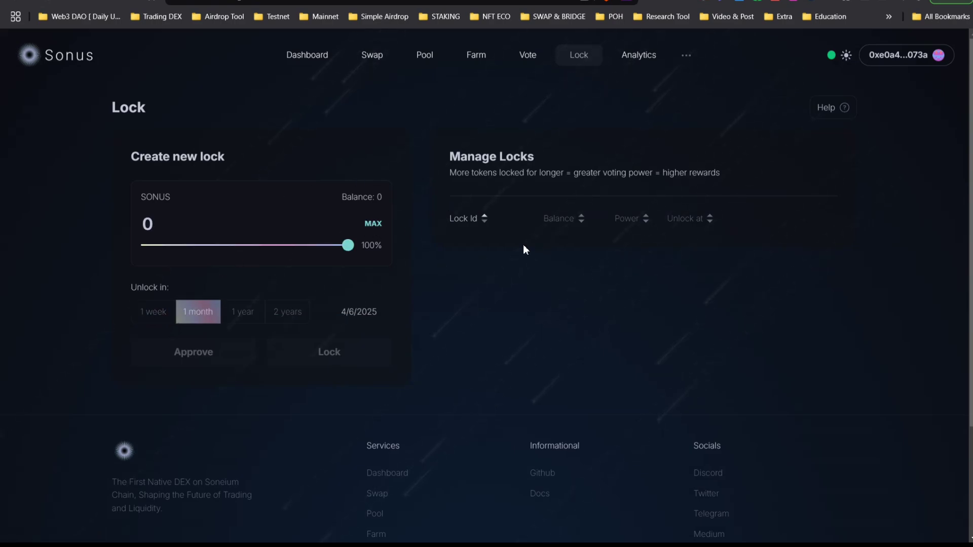
left_click(169, 317)
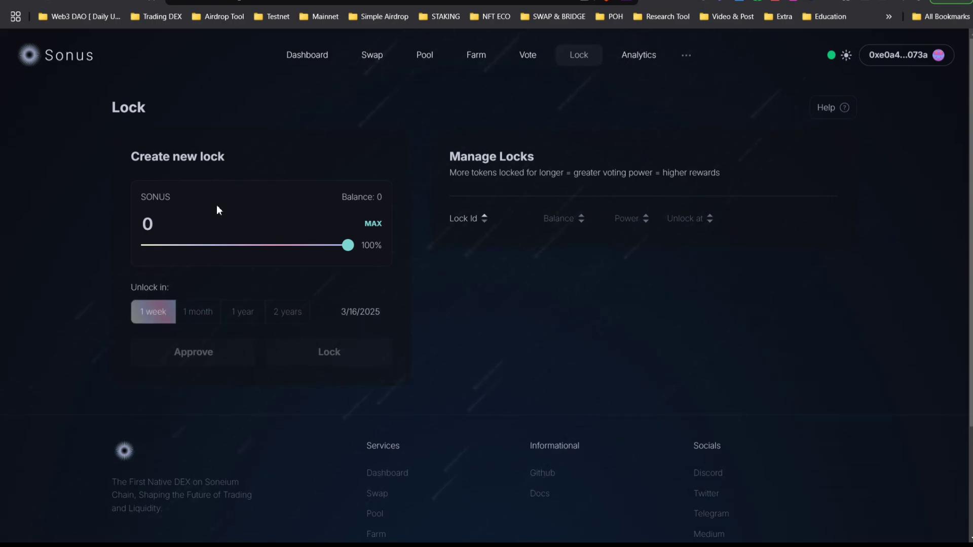
View the Sonus Swap page for exchanging ETH to SONUS, and return to the Lock page
left_click(386, 56)
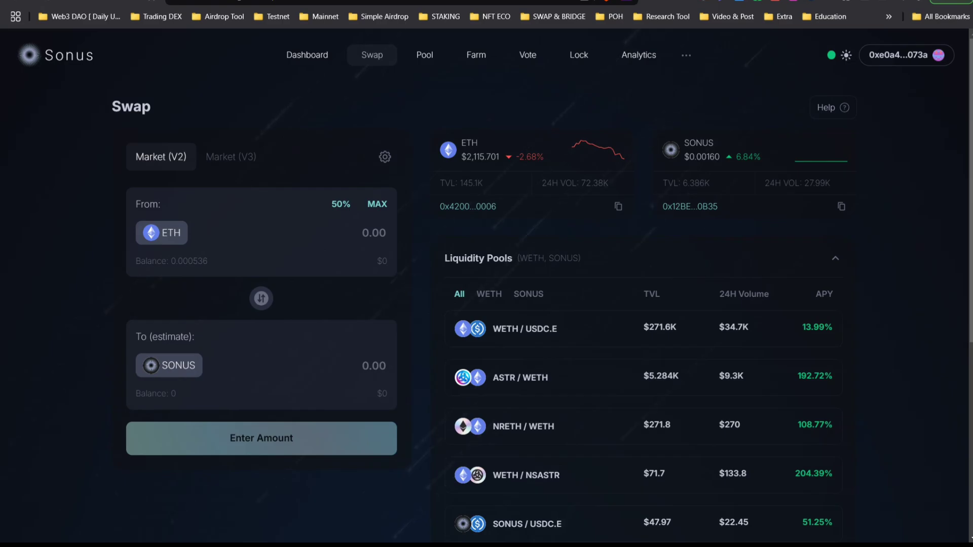
left_click(579, 57)
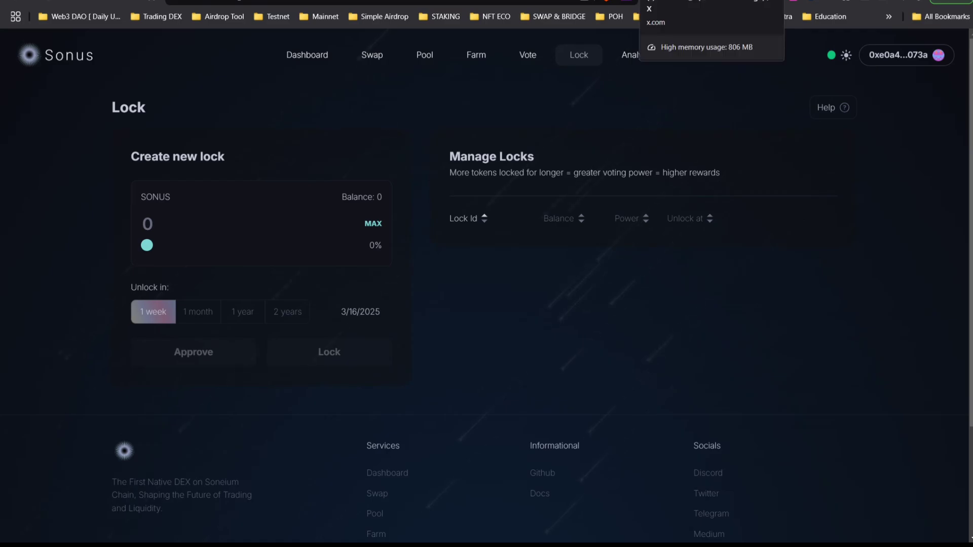
Switch back to X, return from the SONUS profile to Soneium's DeFi post and open the SuperVol profile
left_click(659, 4)
scroll(419, 244, "down", 3)
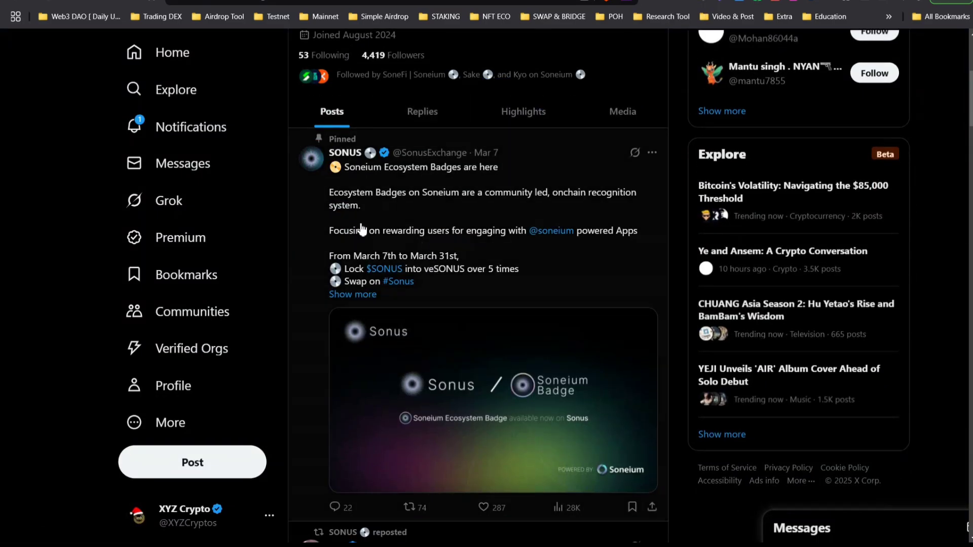
key("alt+Left")
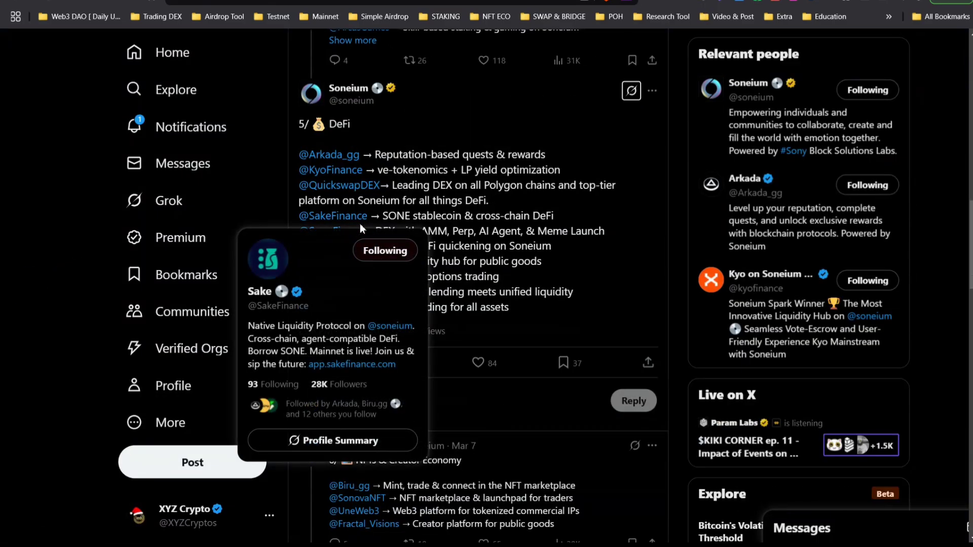
scroll(429, 203, "down", 1)
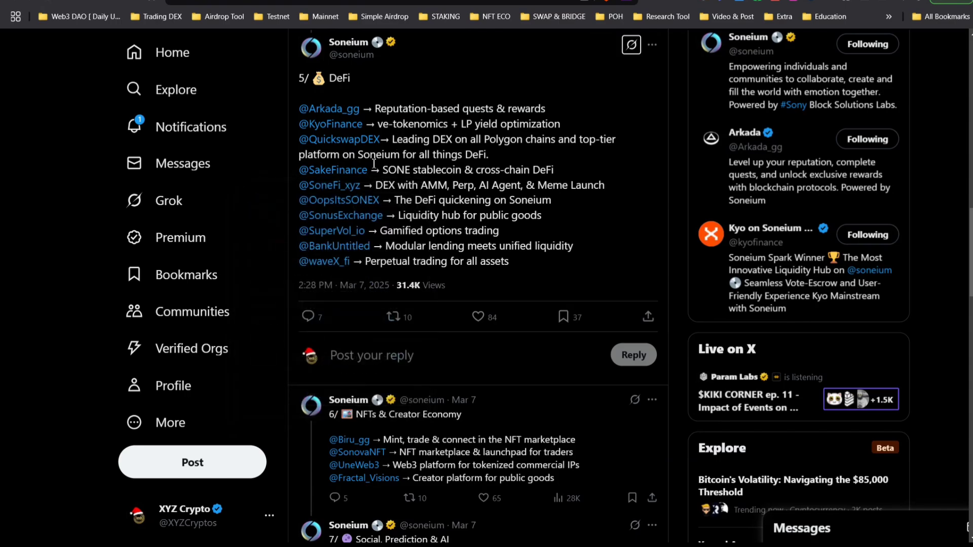
left_click(337, 232)
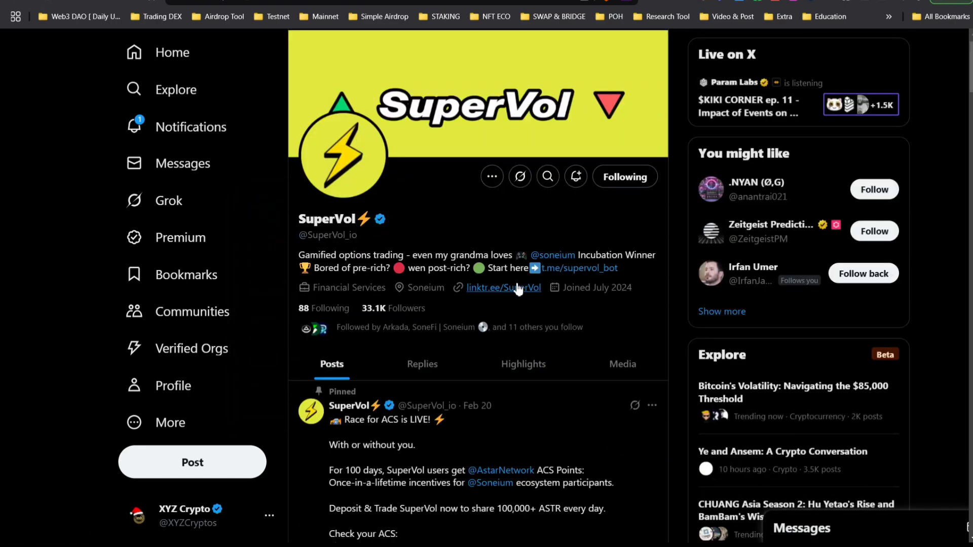
Open SuperVol's March 7 badge post to read the 10-trade requirement, and return to the top of its profile
scroll(456, 385, "down", 10)
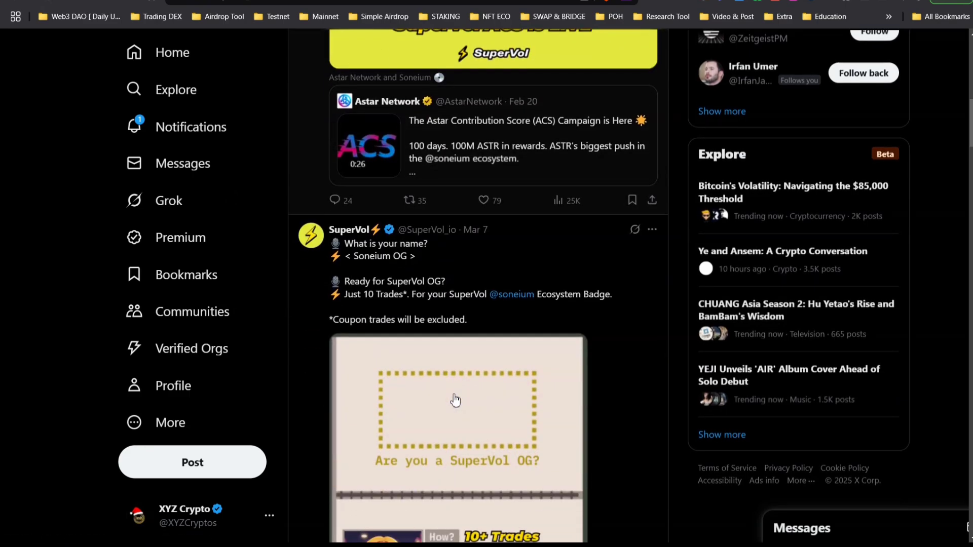
scroll(394, 298, "down", 1)
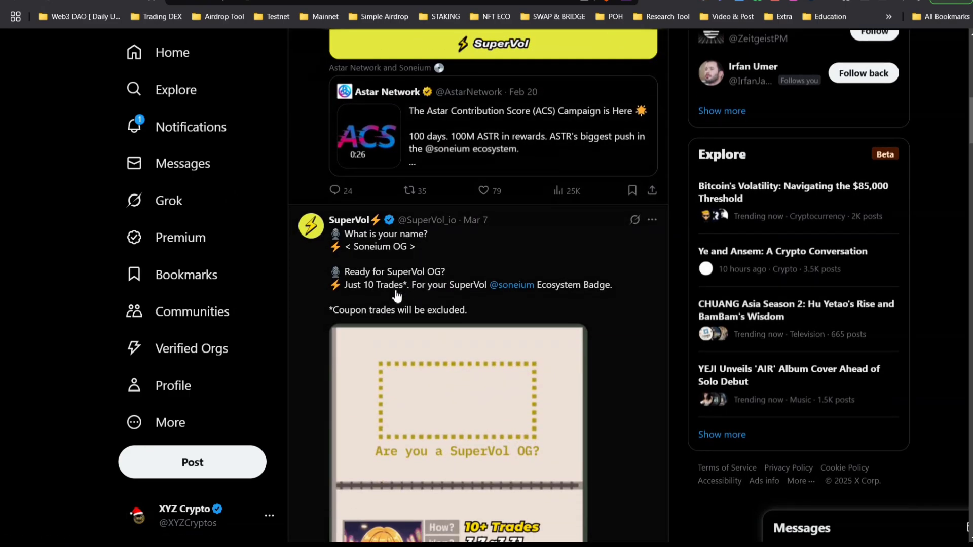
left_click(452, 276)
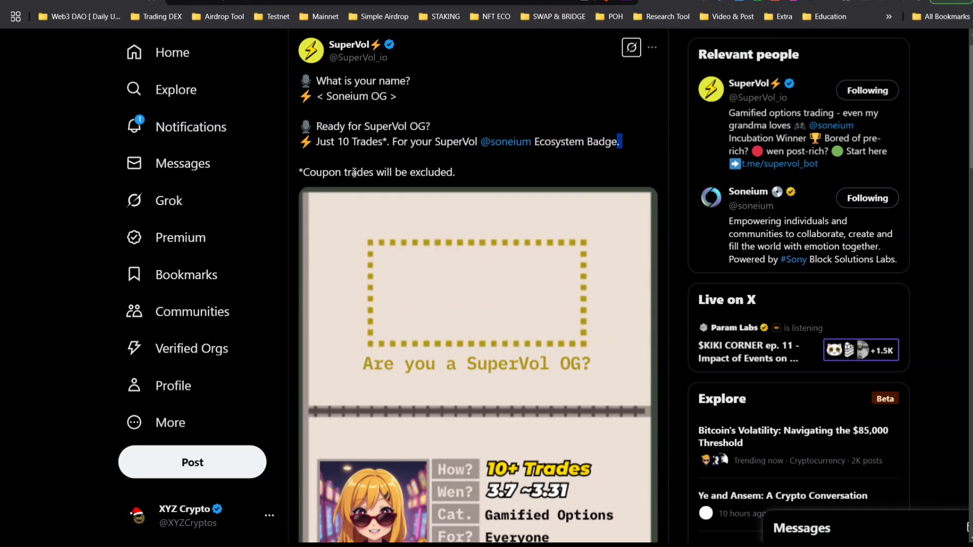
scroll(376, 157, "left", 5)
scroll(427, 231, "up", 15)
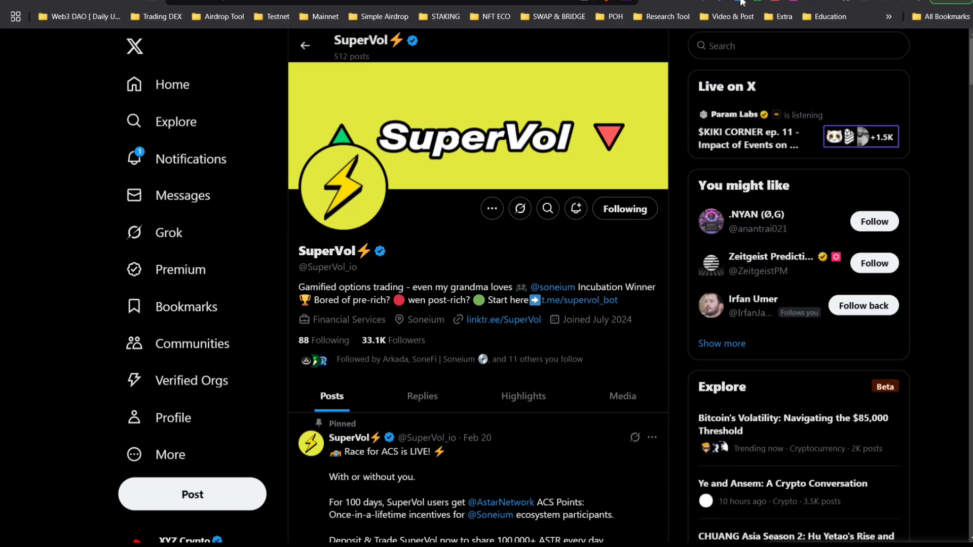
Open SuperVol from the Mainnet bookmarks in a new tab and approve the wallet's sign-in request
left_click(742, 1)
left_click(322, 17)
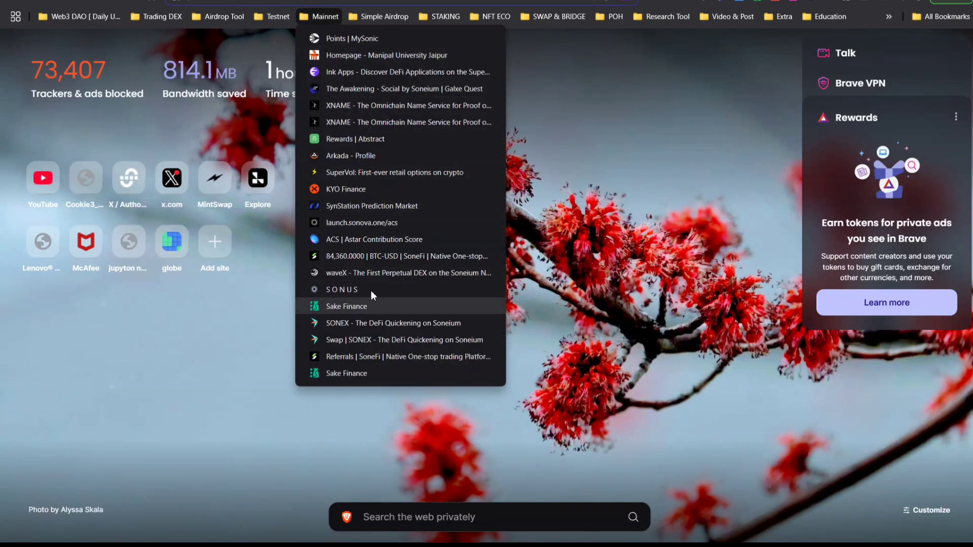
left_click(351, 173)
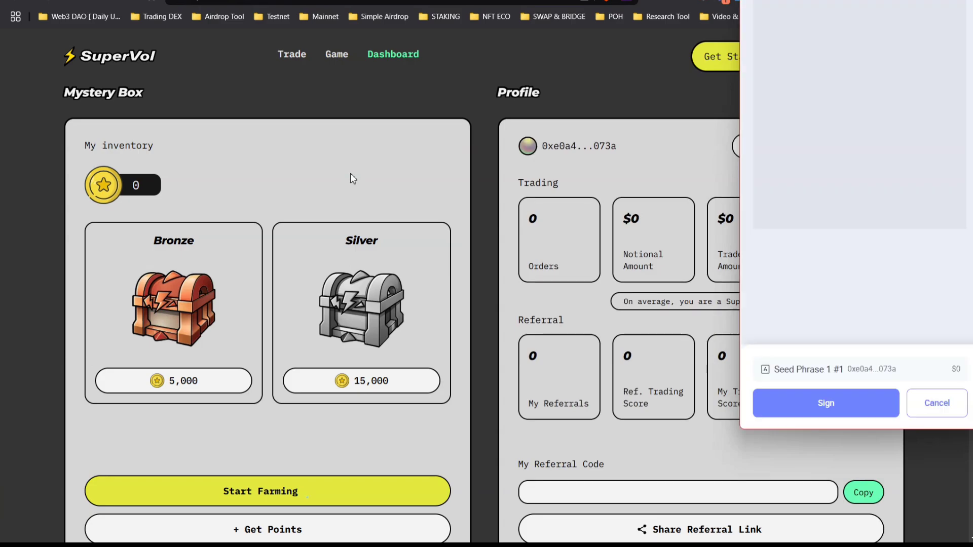
left_click(825, 404)
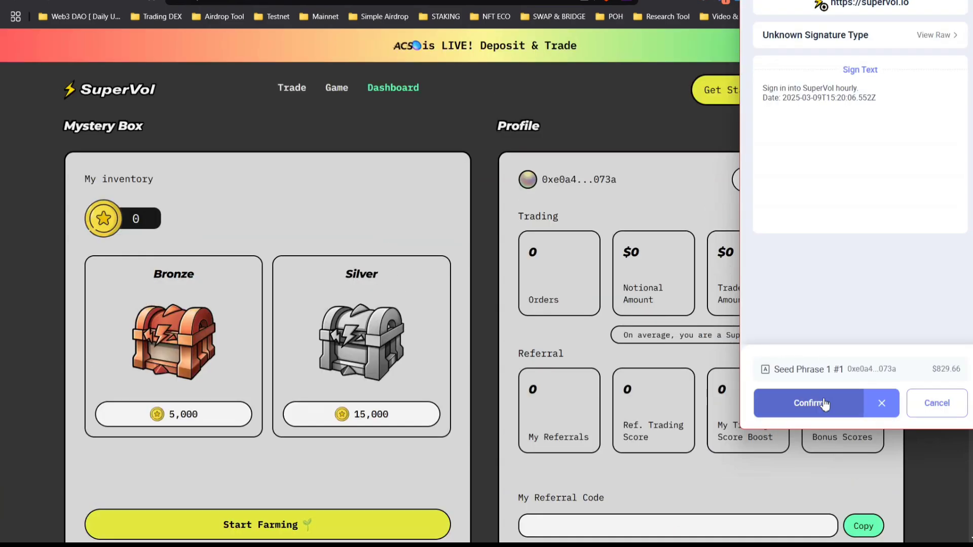
left_click(823, 401)
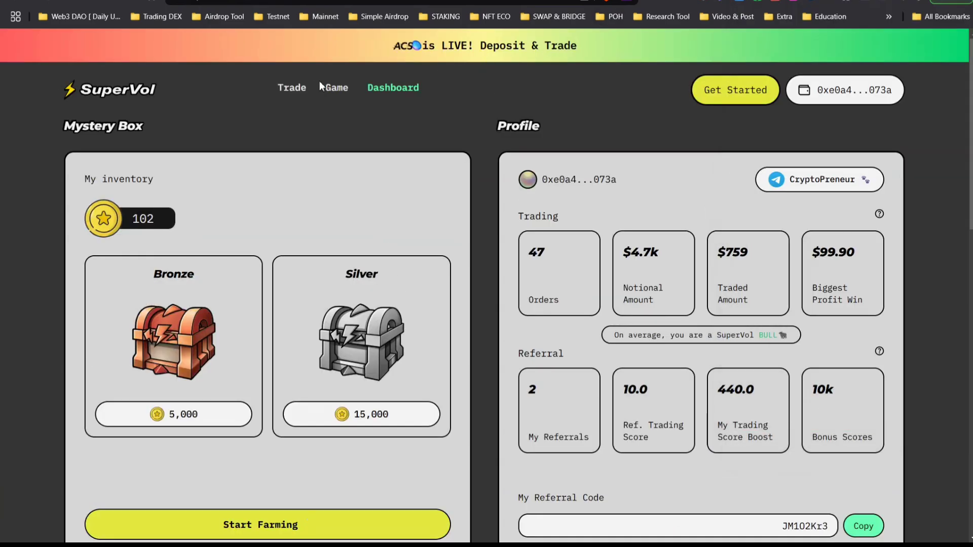
Open SuperVol's Trade page, dismiss the deposit dialog, and review the trading and referral stats on the Dashboard
left_click(303, 90)
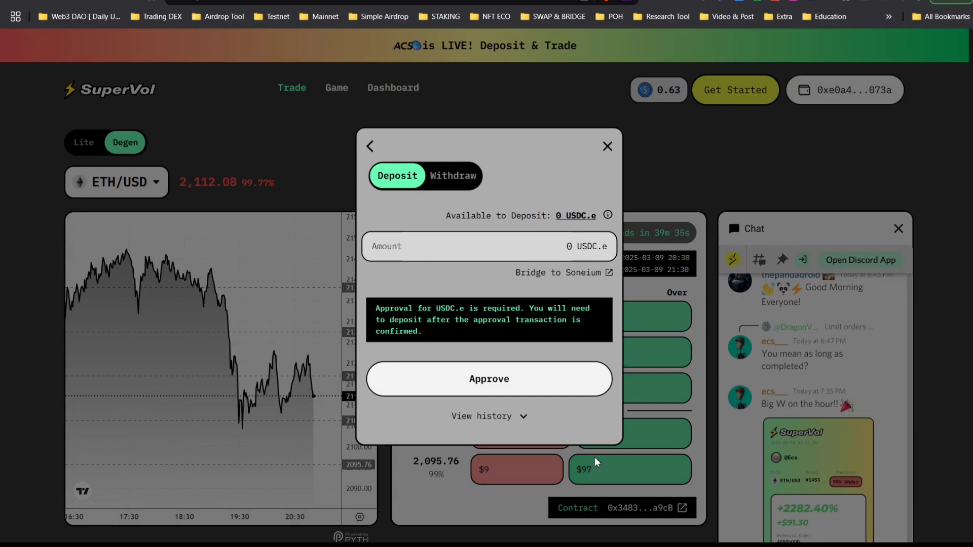
left_click(607, 147)
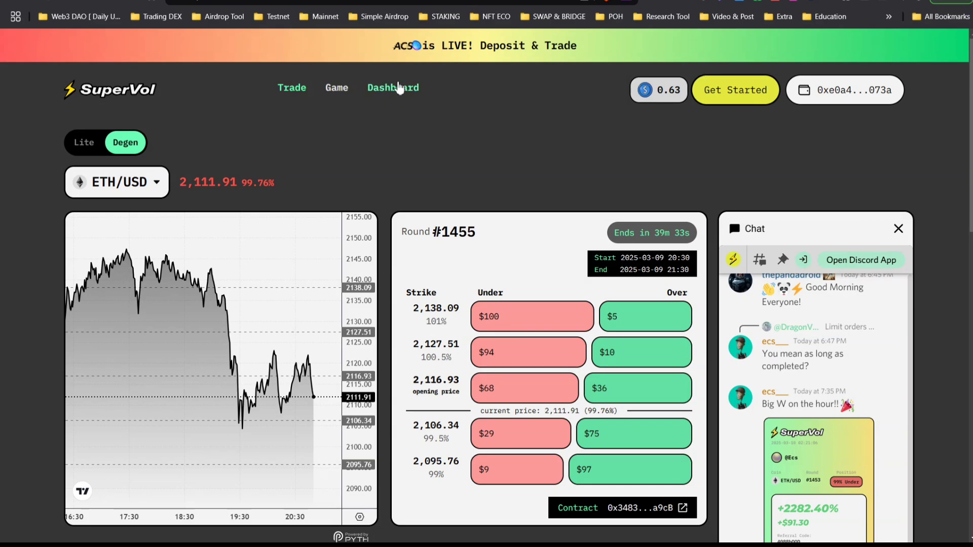
left_click(395, 87)
scroll(631, 273, "down", 5)
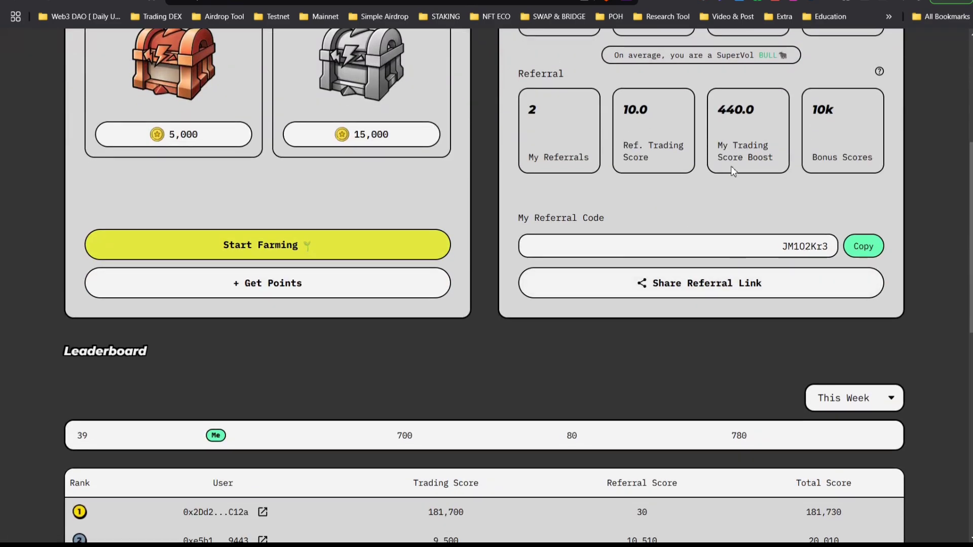
scroll(735, 170, "up", 3)
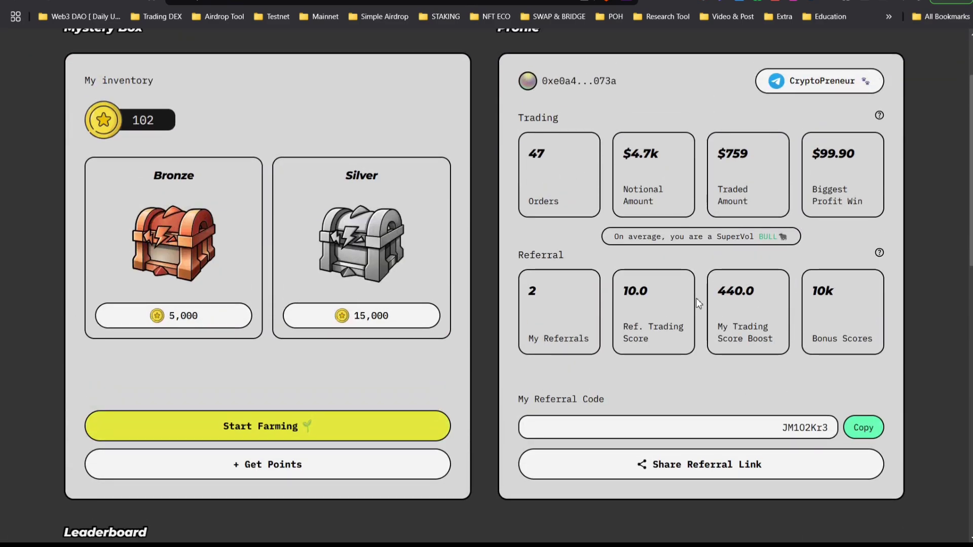
Return to the Trade page, open the Over order for the 2,138.09 ETH/USD strike to inspect it, and close it without submitting
key("alt+Left")
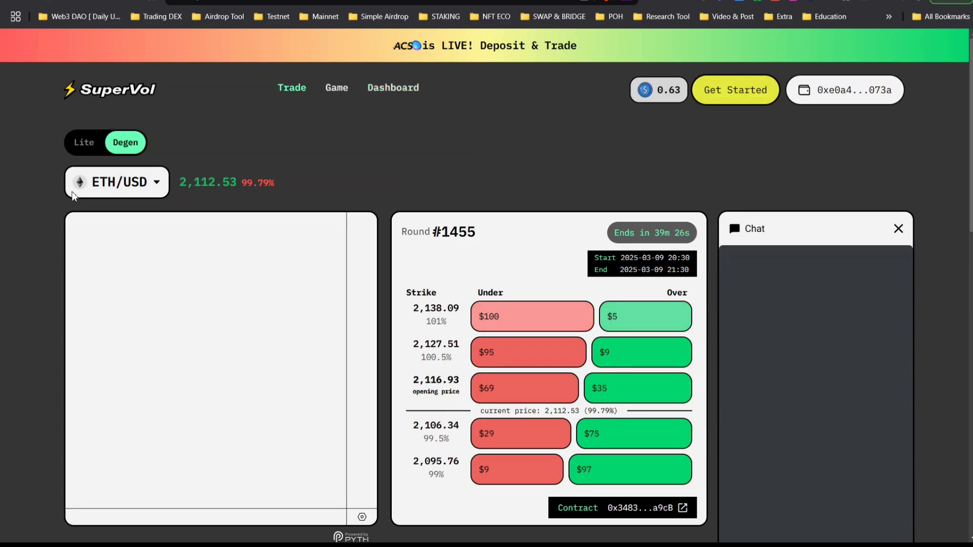
scroll(693, 280, "down", 2)
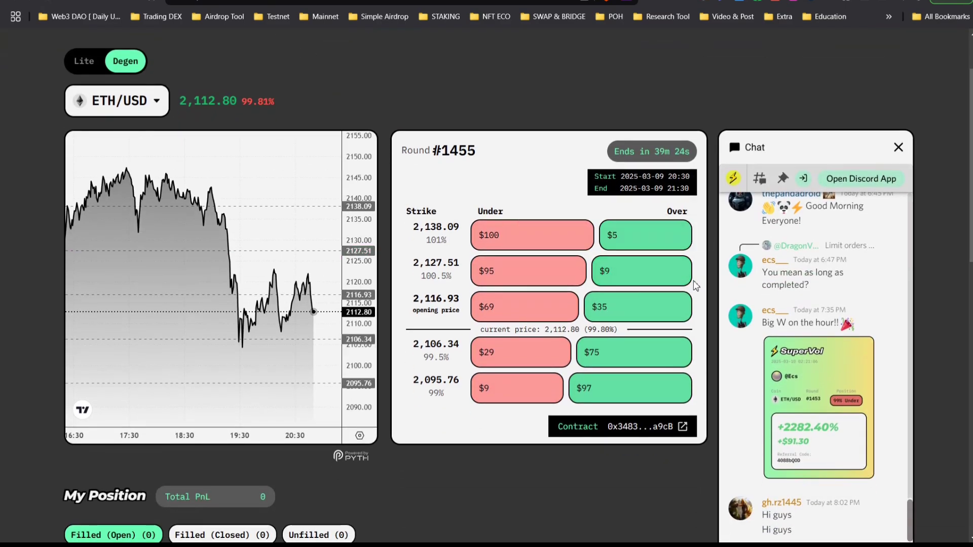
scroll(693, 280, "up", 4)
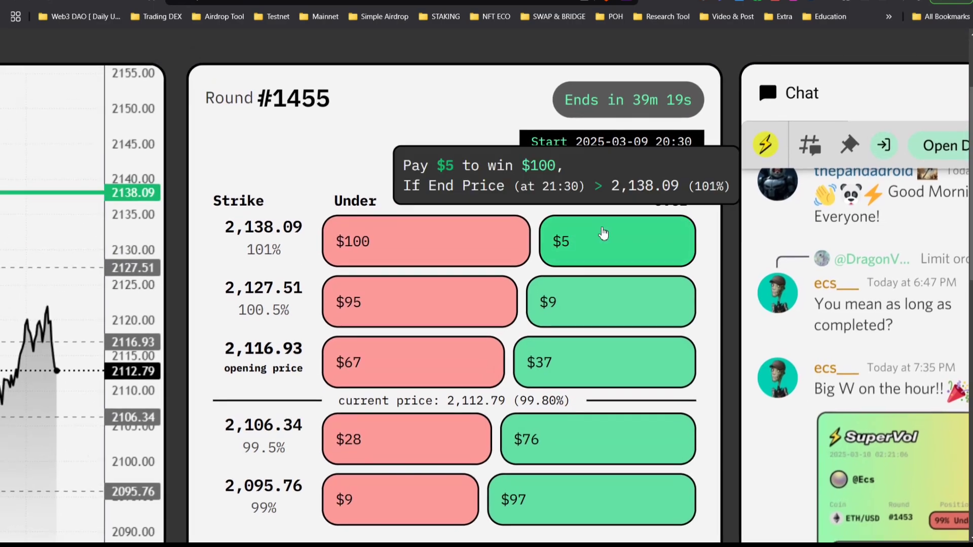
left_click(616, 208)
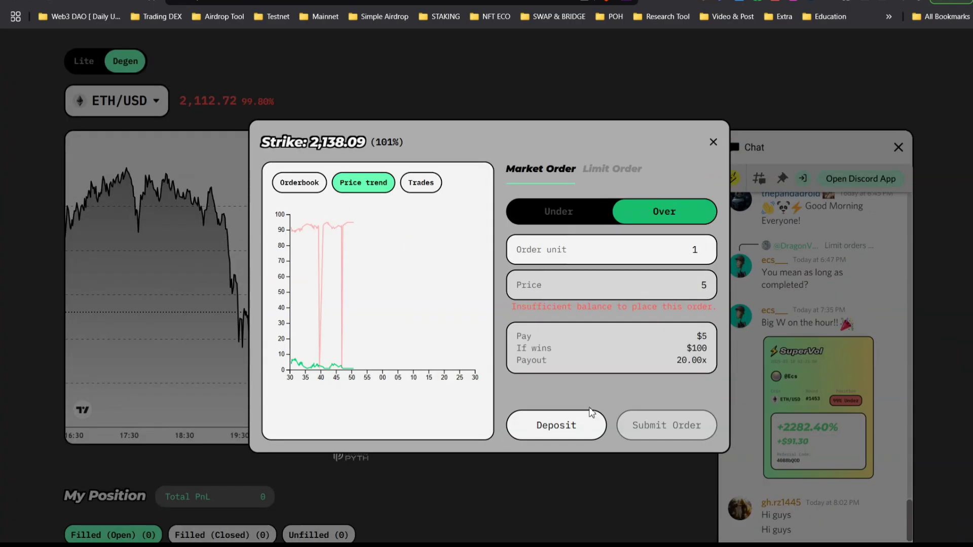
left_click(568, 511)
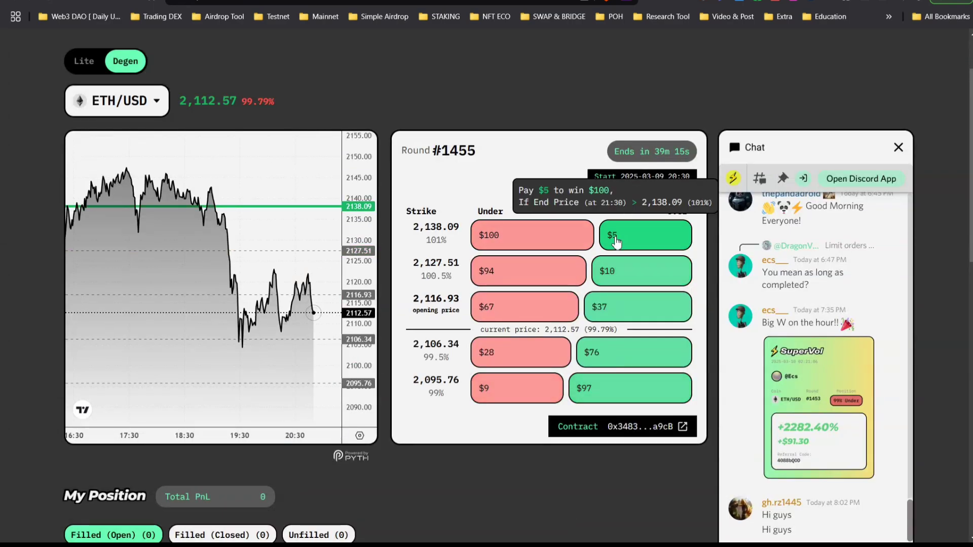
Examine Round #1455's start and end times, the 2,138.09 strike against the price chart, and the My Position section
scroll(631, 234, "up", 5)
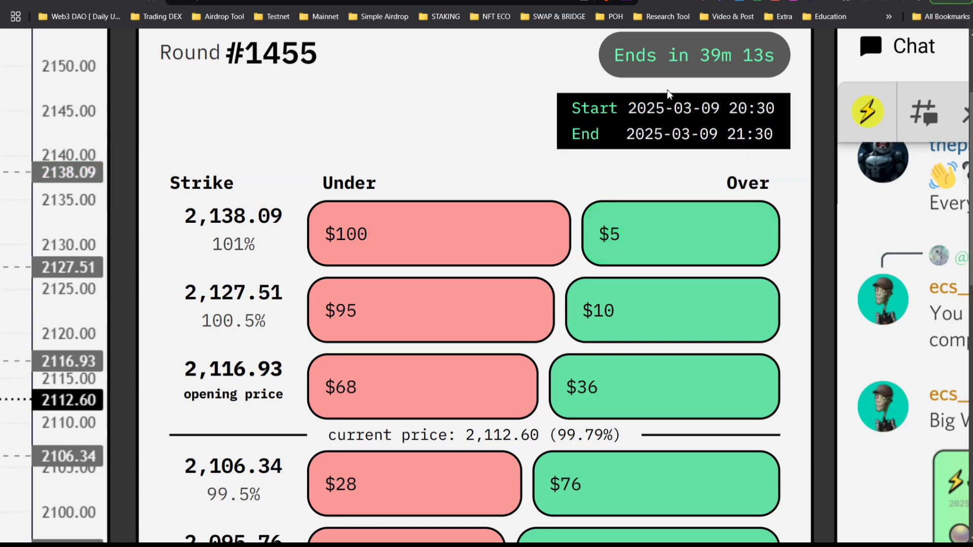
scroll(339, 335, "down", 5)
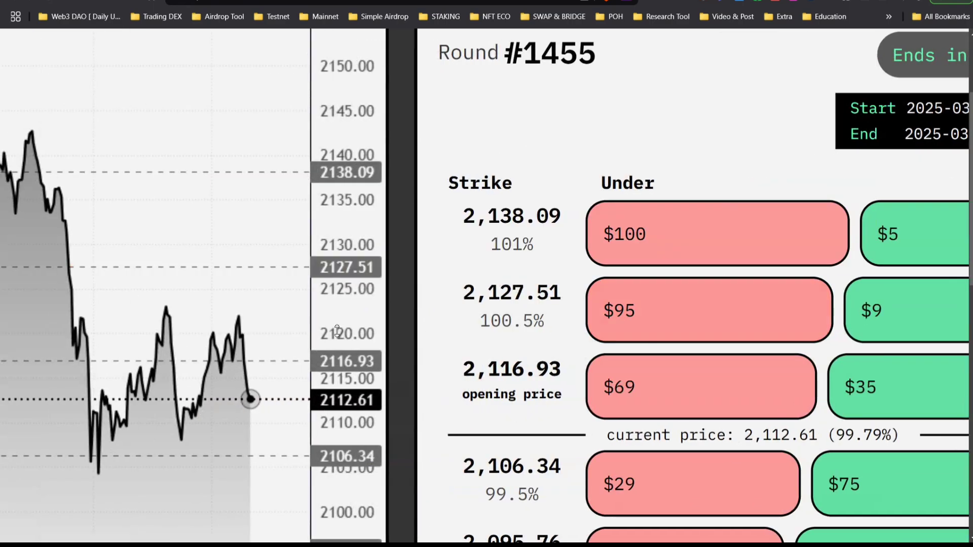
double_click(478, 221)
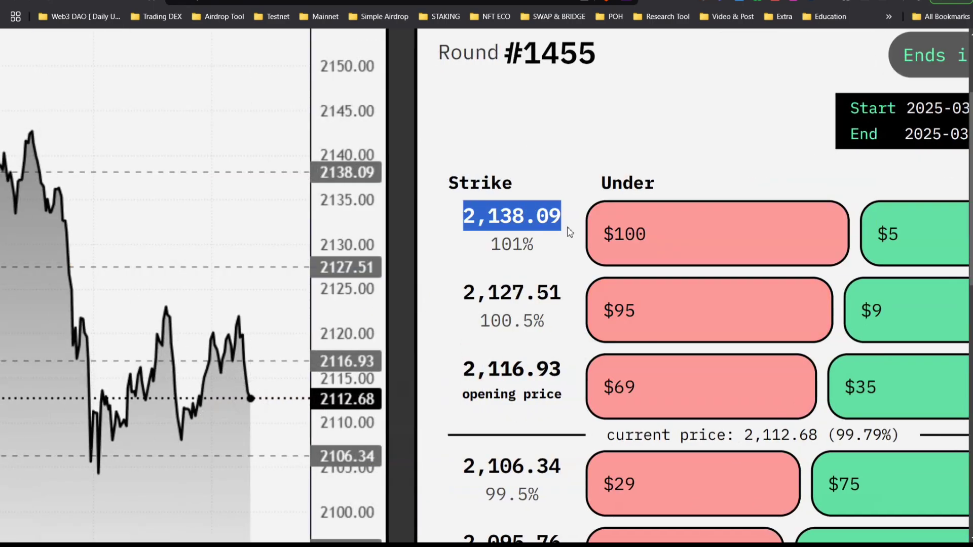
scroll(567, 224, "down", 5)
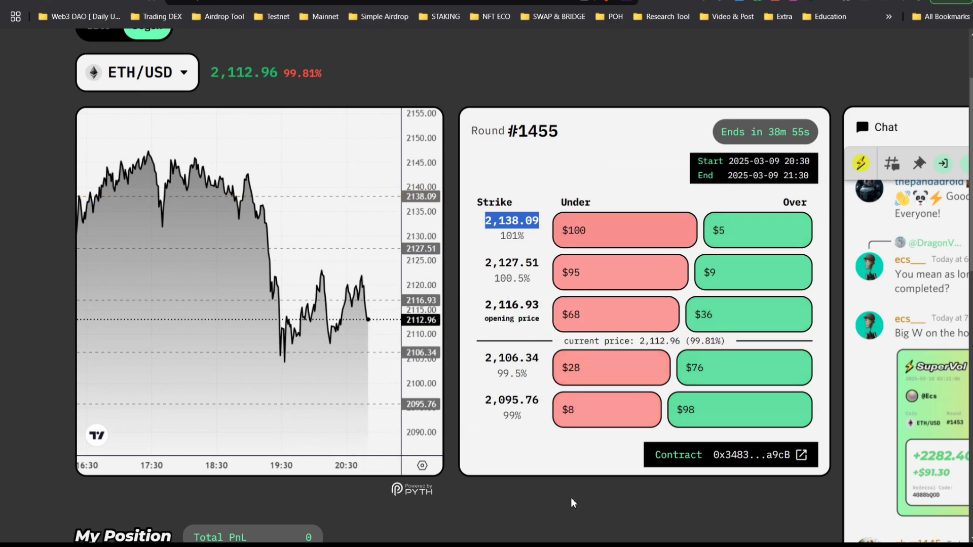
scroll(451, 505, "down", 3)
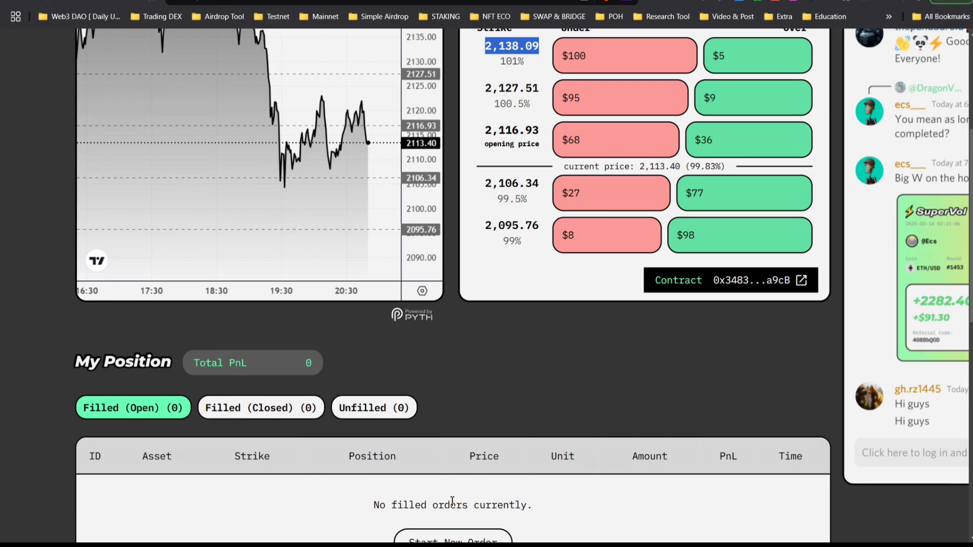
scroll(453, 501, "up", 5)
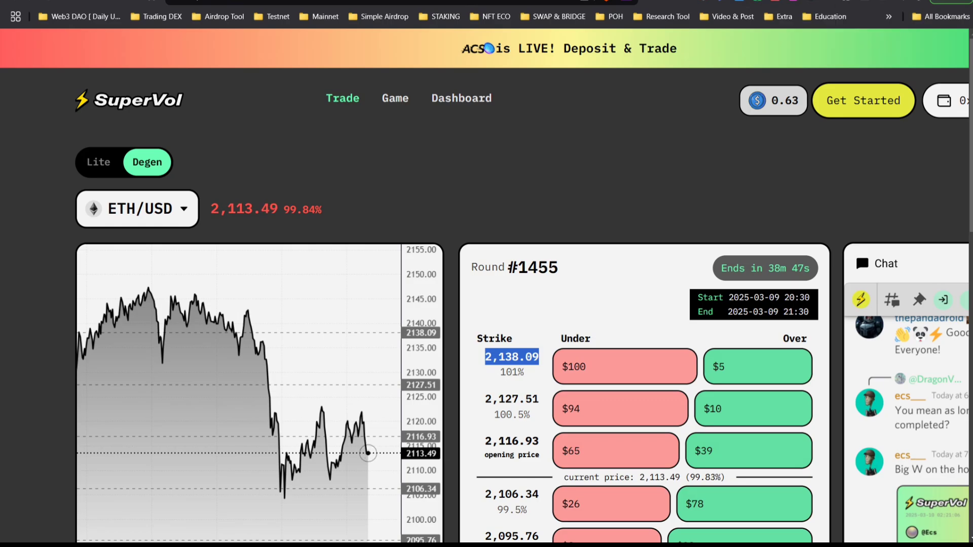
Switch back to X, return from the SuperVol profile to Soneium's DeFi post and open the Untitled Bank profile
left_click(750, 2)
left_click(667, 1)
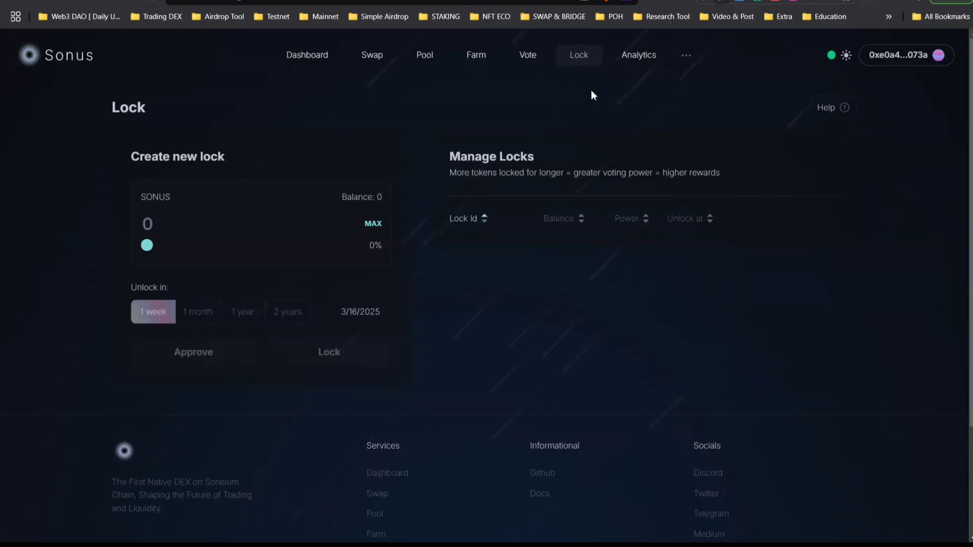
left_click(750, 3)
scroll(479, 251, "up", 3)
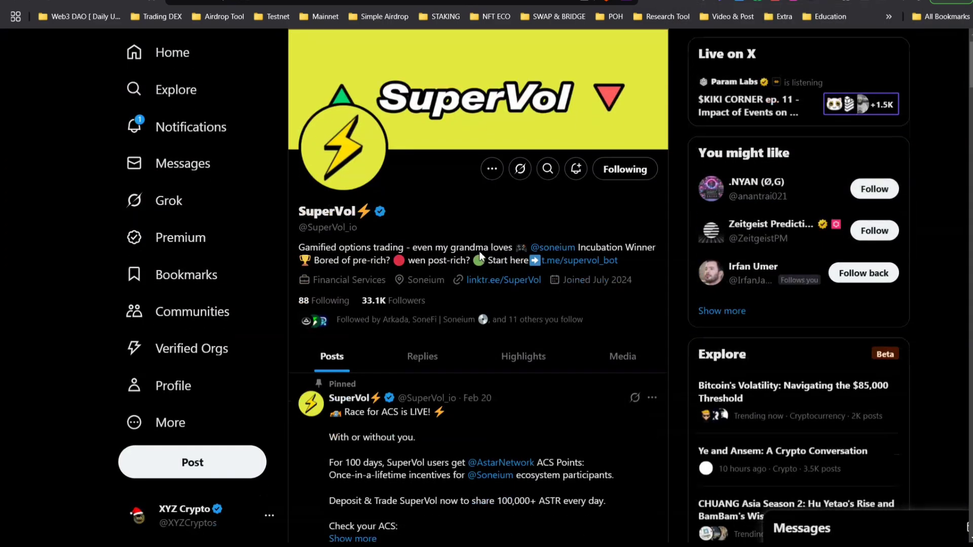
scroll(479, 251, "left", 5)
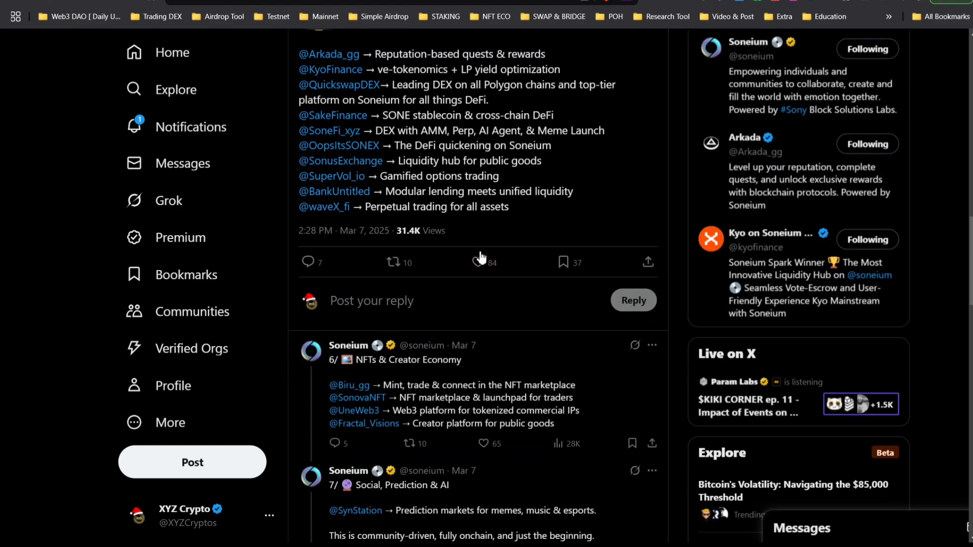
scroll(480, 258, "up", 1)
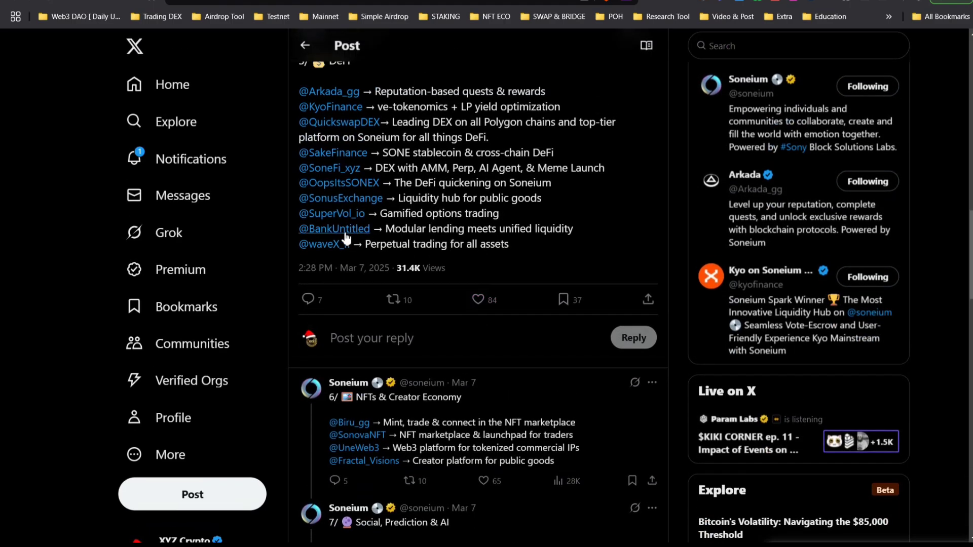
left_click(348, 230)
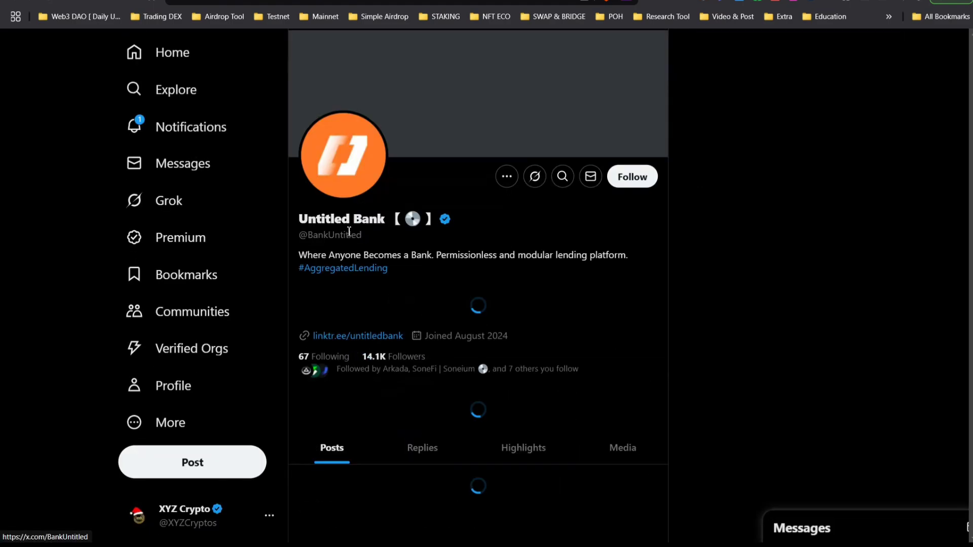
Open Untitled Bank's March 7 badge post to read the transaction requirement and utility, and return to its profile
scroll(491, 382, "down", 5)
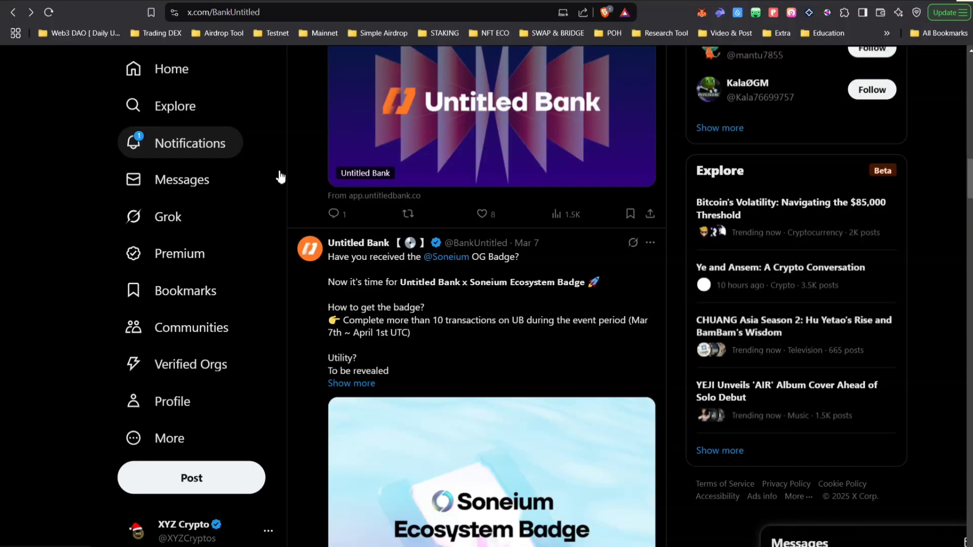
left_click(464, 299)
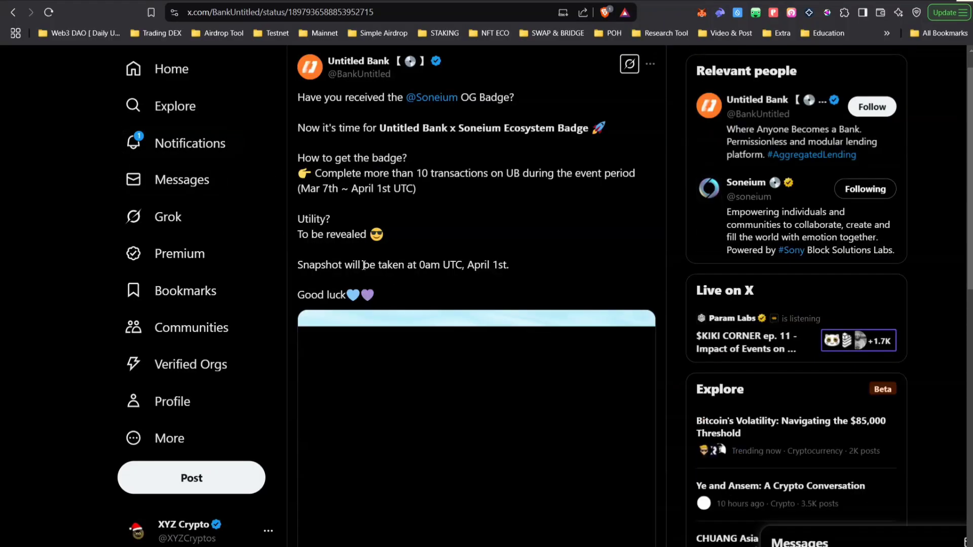
left_click_drag(320, 175, 622, 188)
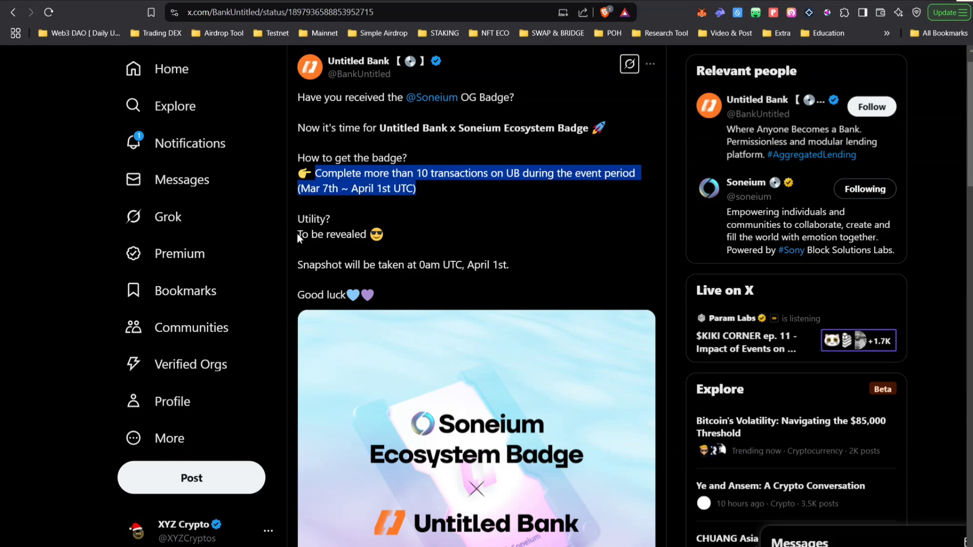
left_click_drag(301, 235, 353, 235)
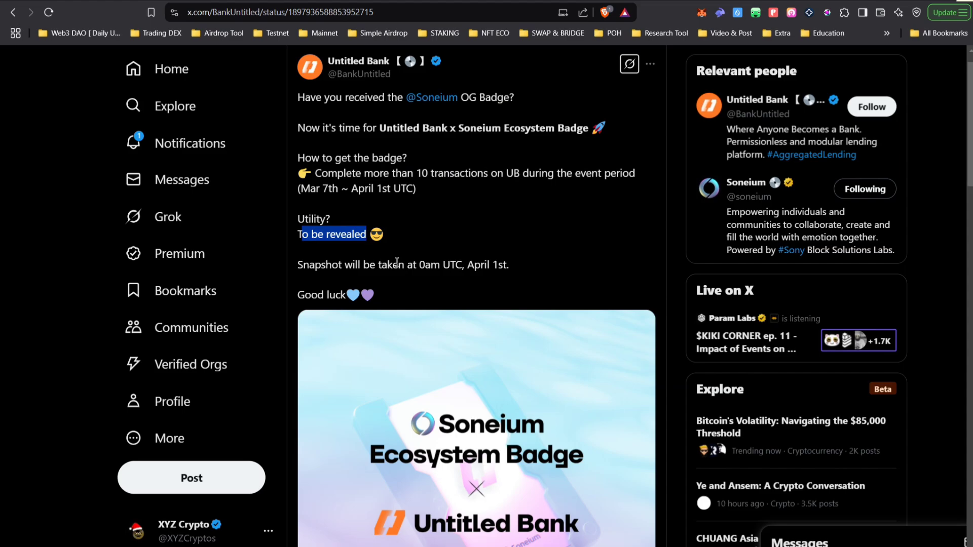
scroll(363, 281, "up", 1)
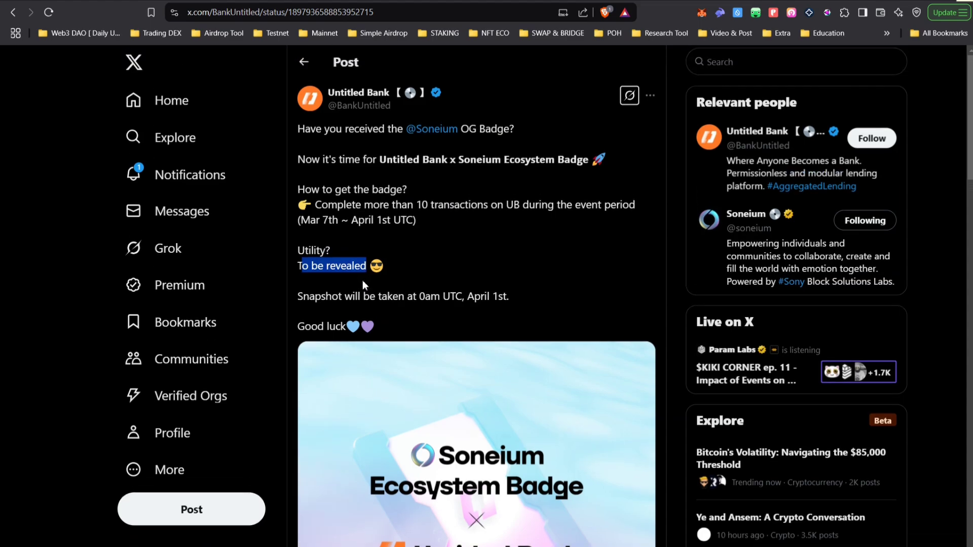
left_click(324, 114)
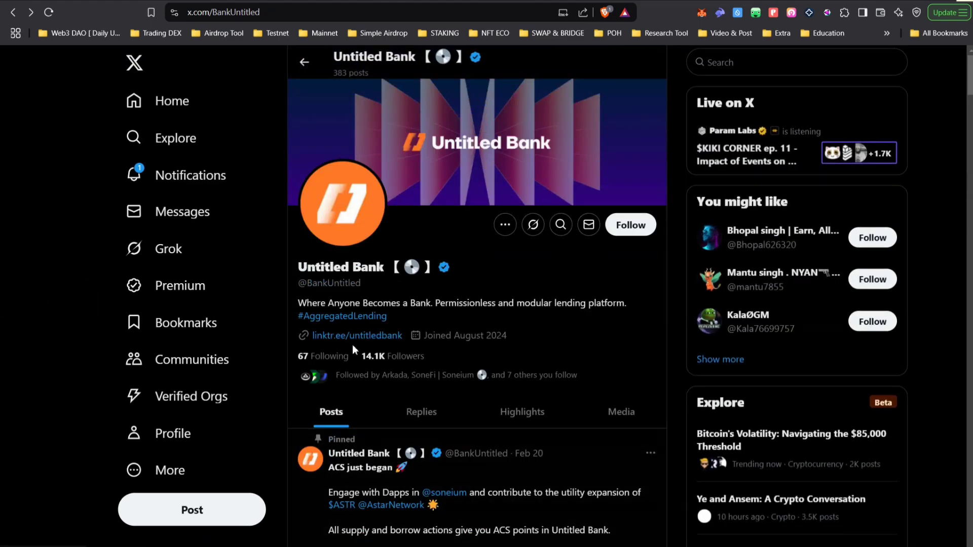
Launch the Untitled Bank app through the profile's Linktree and the project website, and view its Earn and Borrow markets
left_click(353, 341)
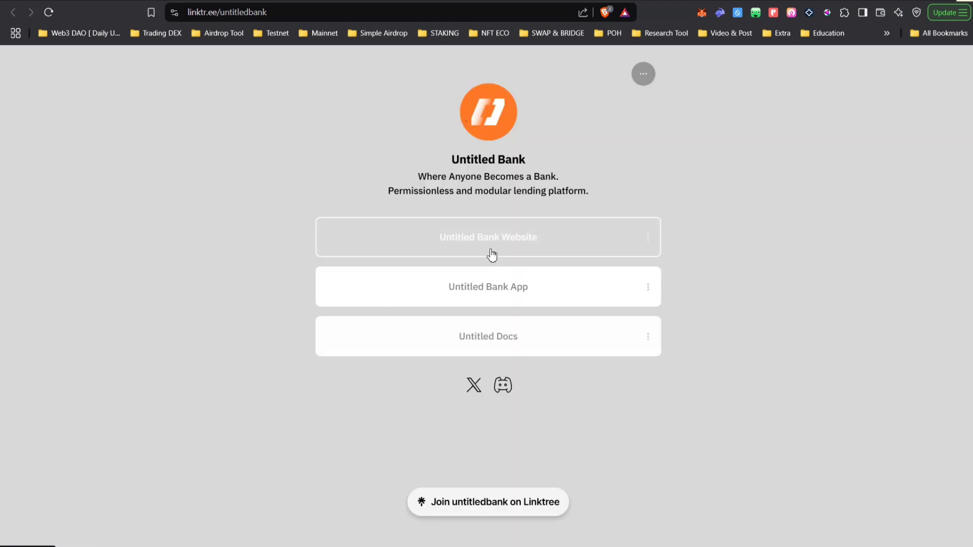
left_click(550, 239)
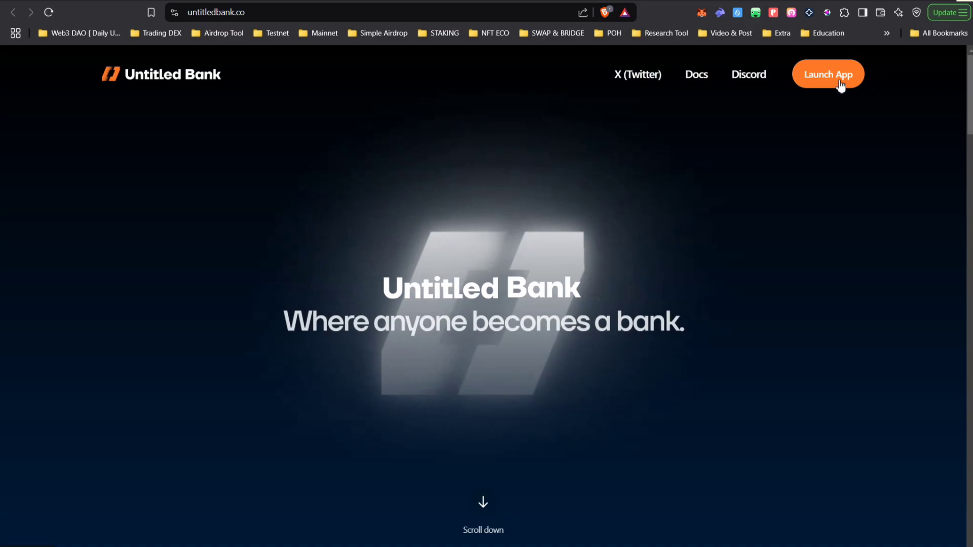
left_click(839, 85)
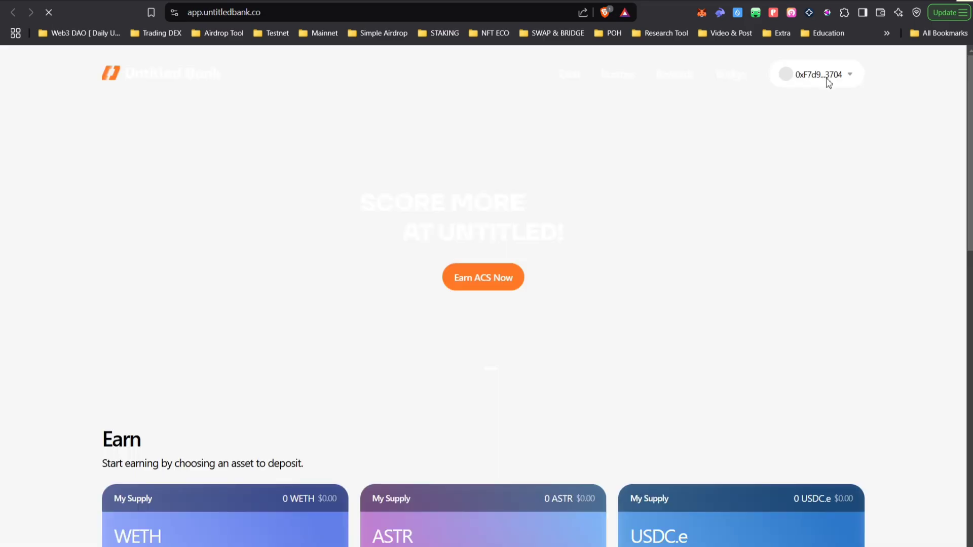
scroll(510, 297, "down", 5)
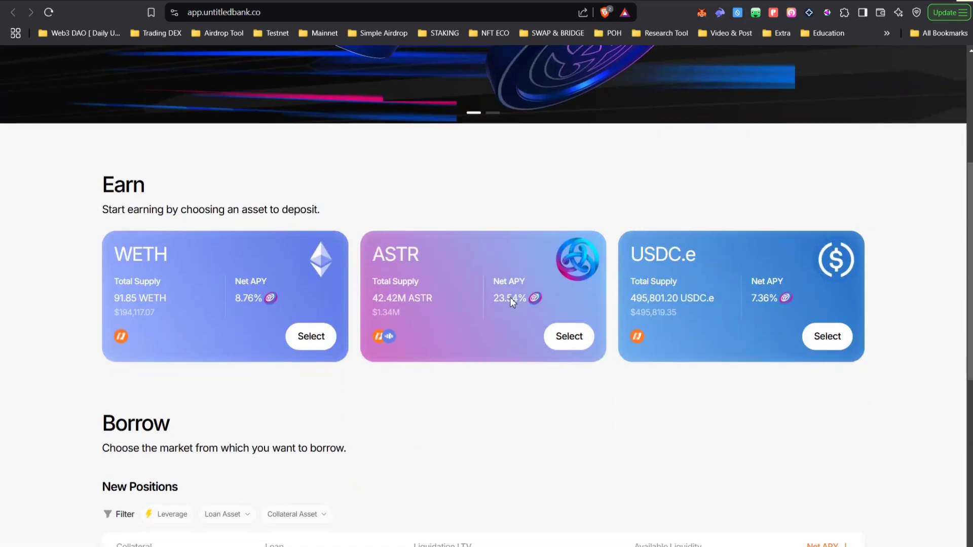
scroll(610, 265, "down", 4)
scroll(610, 265, "down", 2)
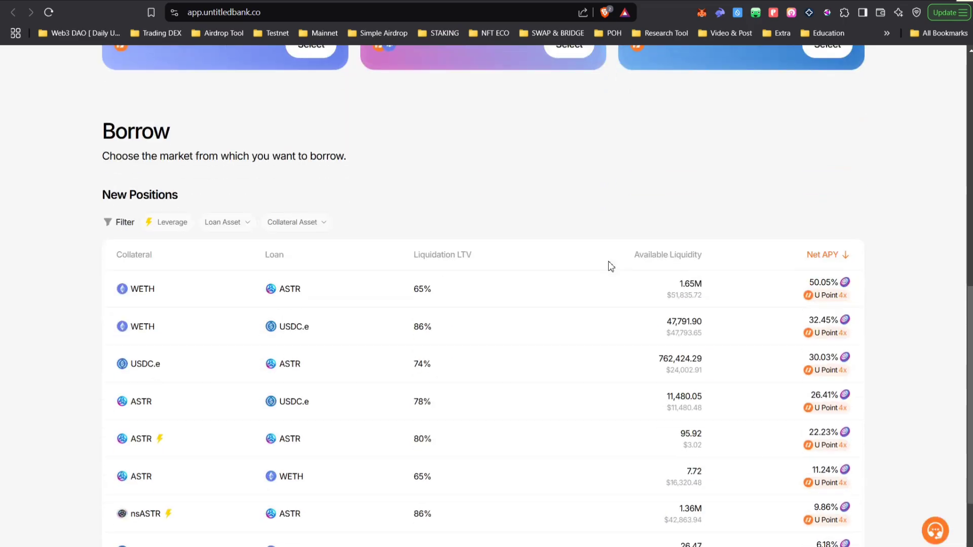
Switch to X to reread the transaction requirement and event period in Untitled Bank's badge post
left_click(572, 1)
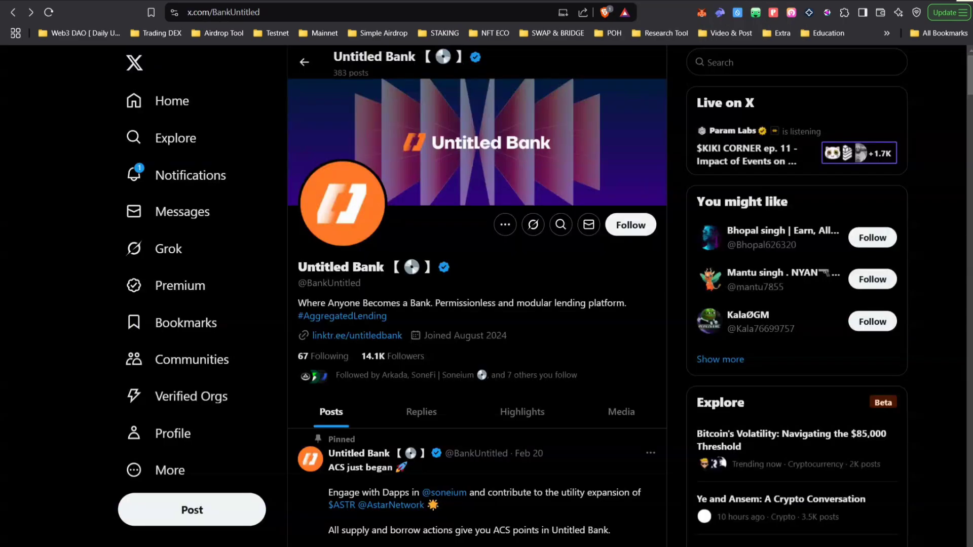
scroll(400, 293, "down", 15)
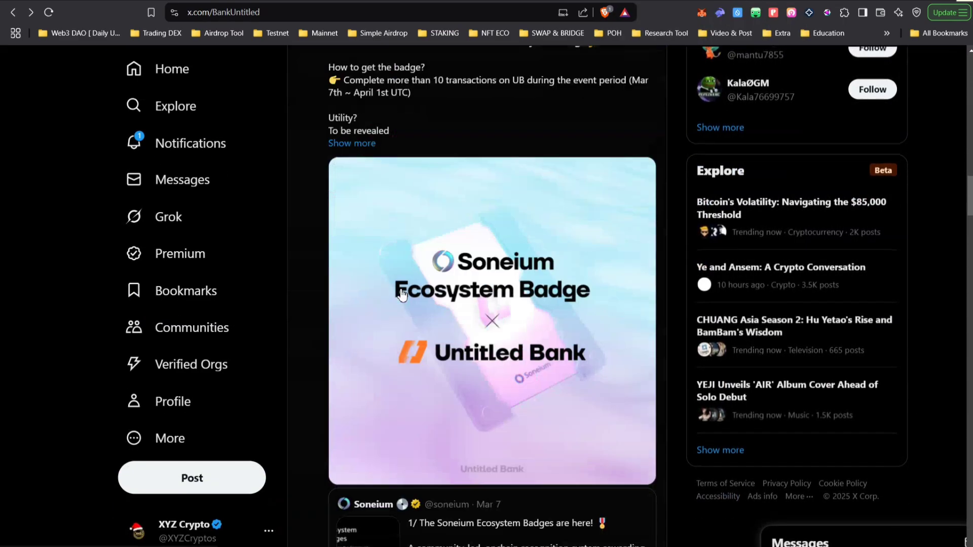
scroll(445, 187, "up", 2)
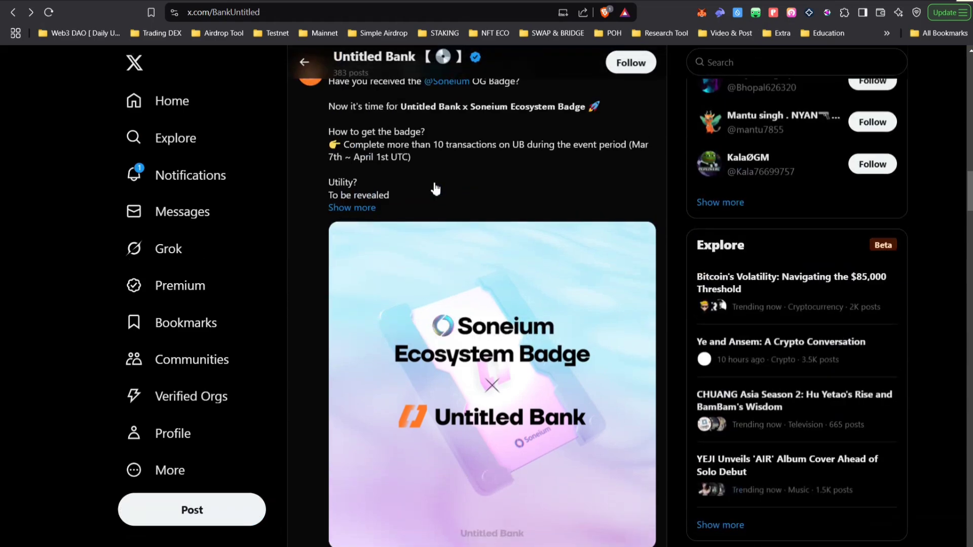
left_click(439, 188)
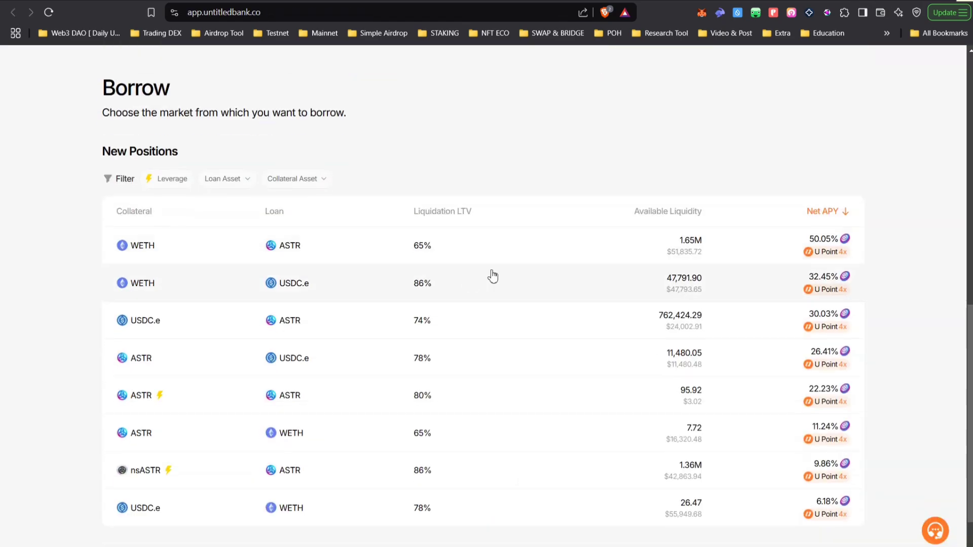
Return to the Untitled Bank app and review the Earn assets and Borrow positions on its home page
scroll(486, 276, "up", 10)
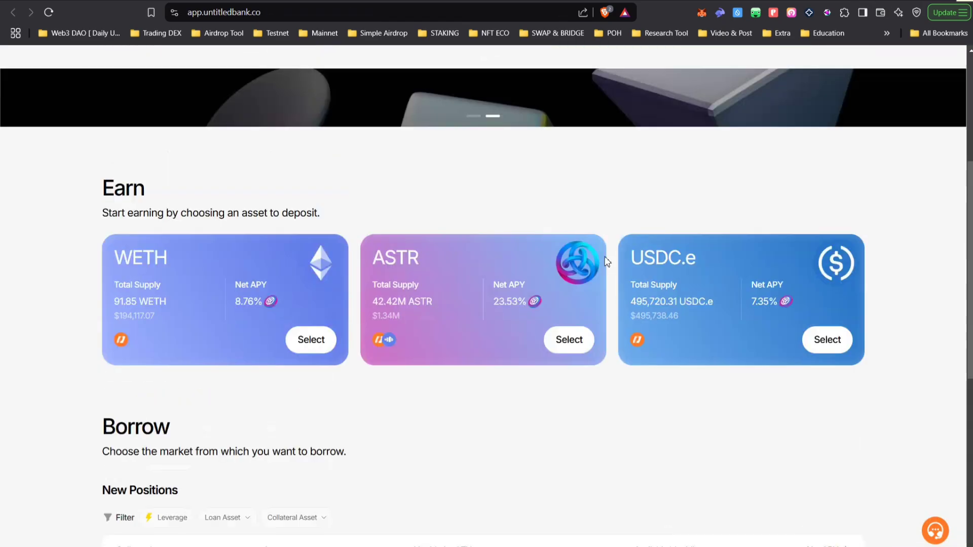
scroll(337, 278, "down", 3)
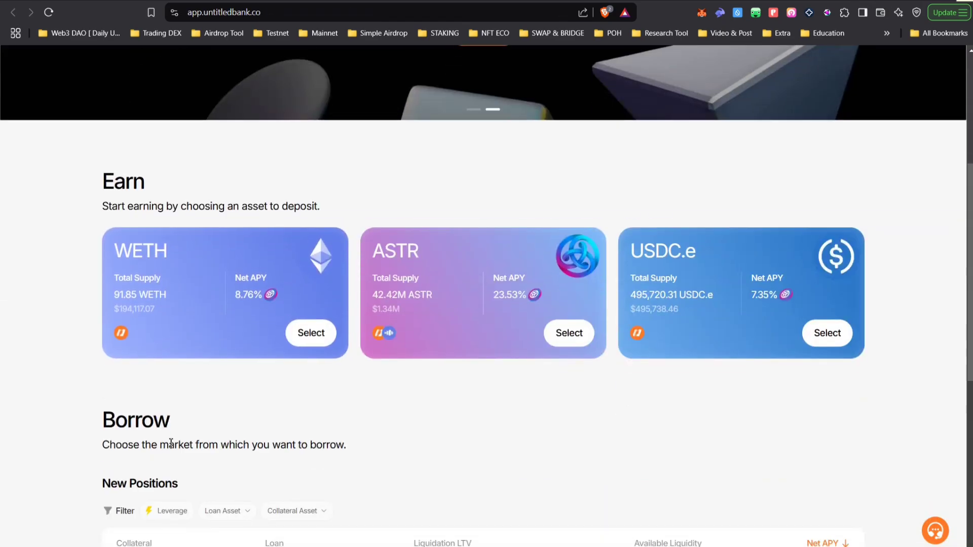
scroll(148, 312, "down", 6)
scroll(250, 348, "down", 1)
scroll(532, 424, "up", 10)
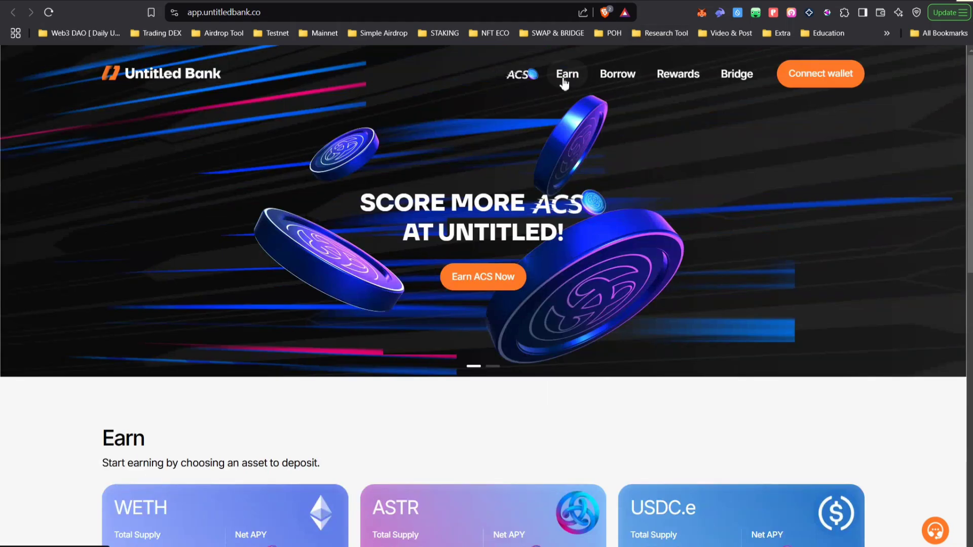
Open the Earn page, view the modular banks for WETH, and return to the asset list
left_click(566, 75)
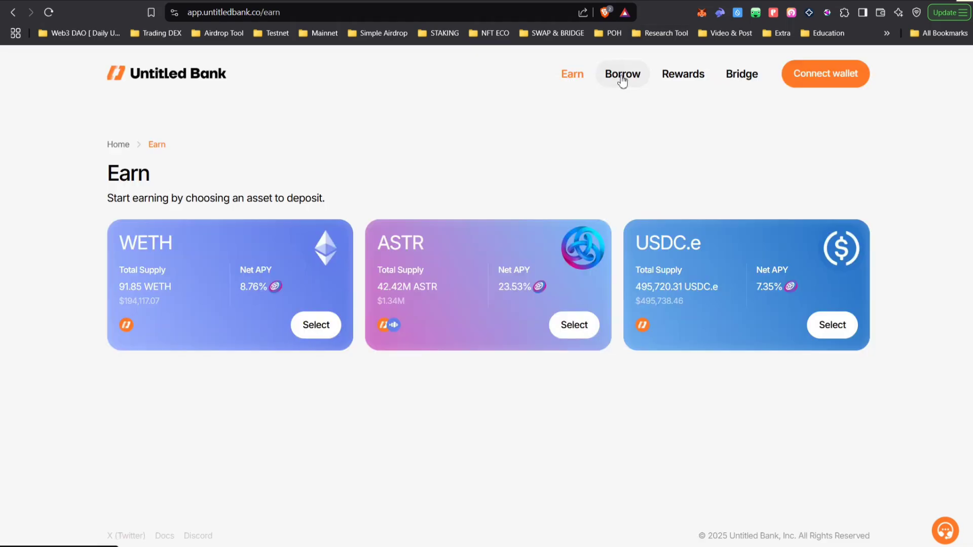
left_click(316, 321)
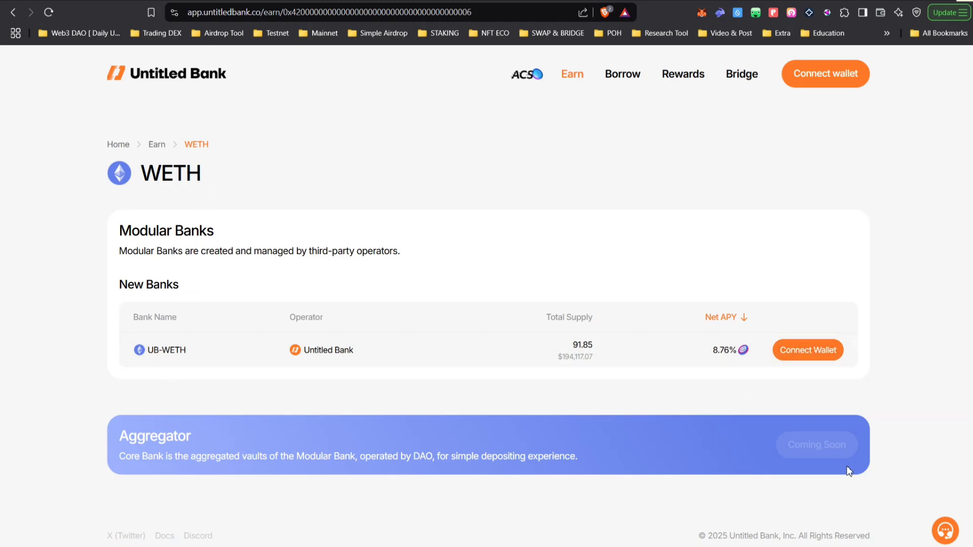
key("alt+Left")
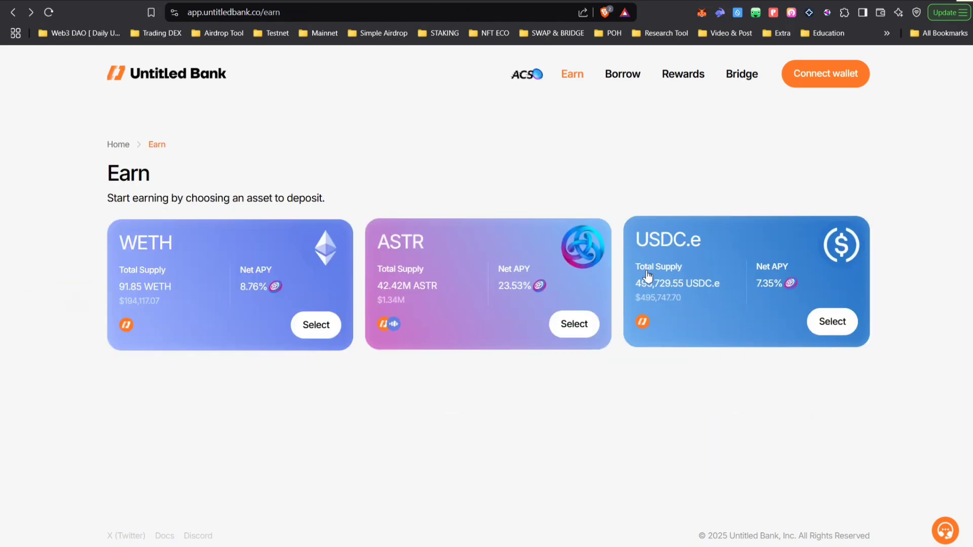
Open the ASTR market on the Earn page and connect Rabby Wallet to Untitled Bank
left_click(583, 323)
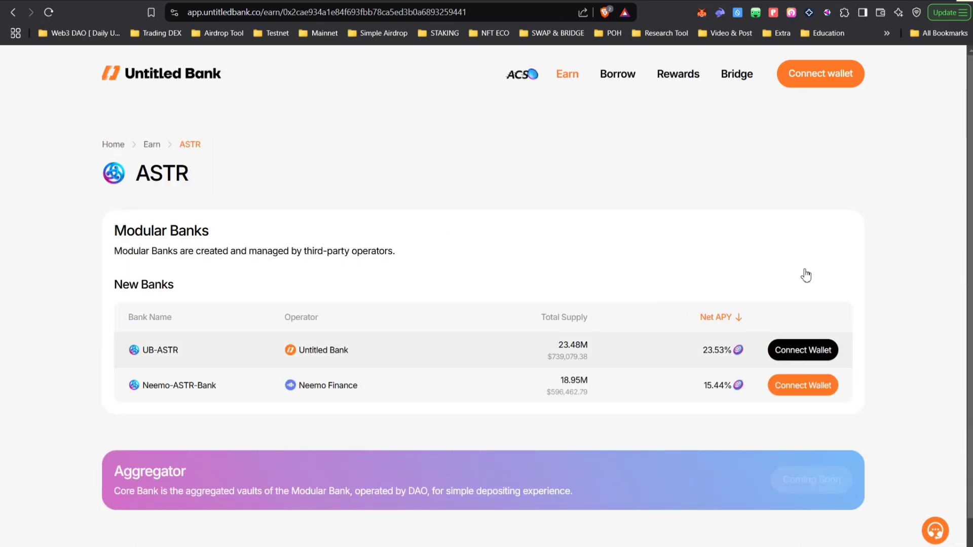
left_click(820, 72)
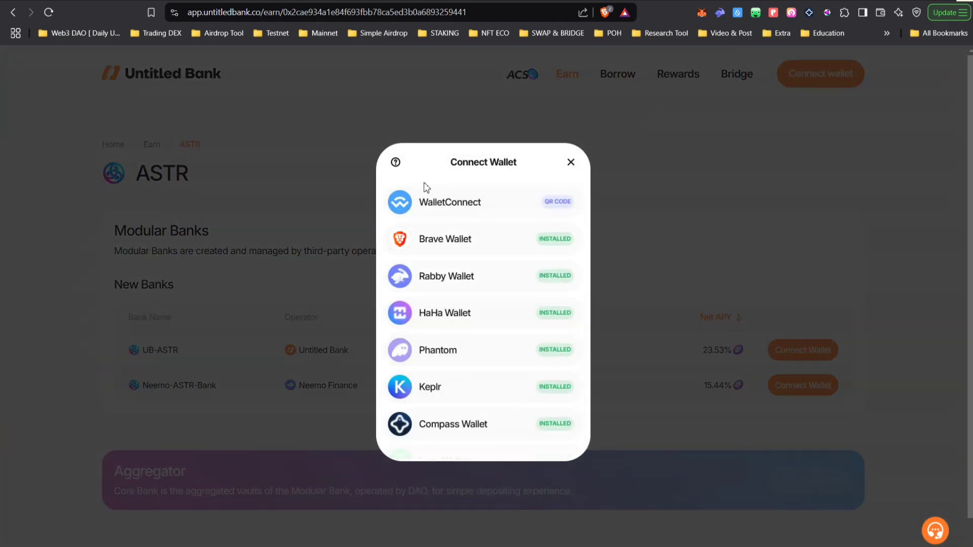
left_click(453, 280)
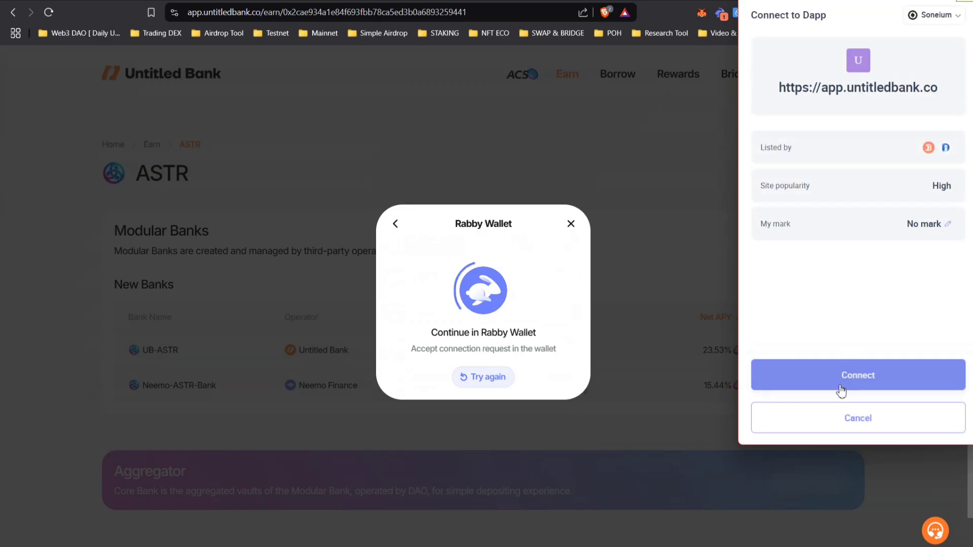
left_click(857, 375)
scroll(450, 376, "down", 3)
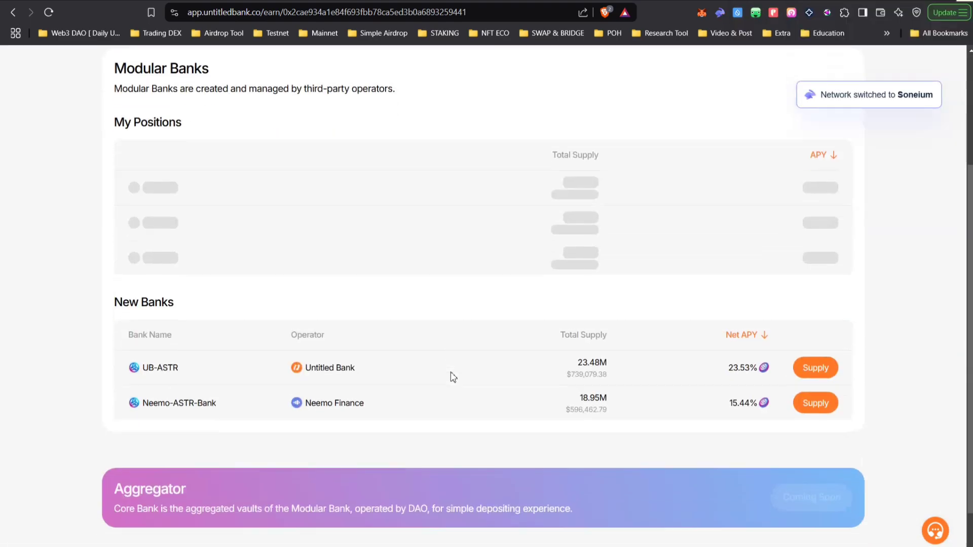
Try out supplying 1 ASTR to the UB-ASTR bank, rejecting the wallet's approval request and closing the supply dialog
left_click(814, 317)
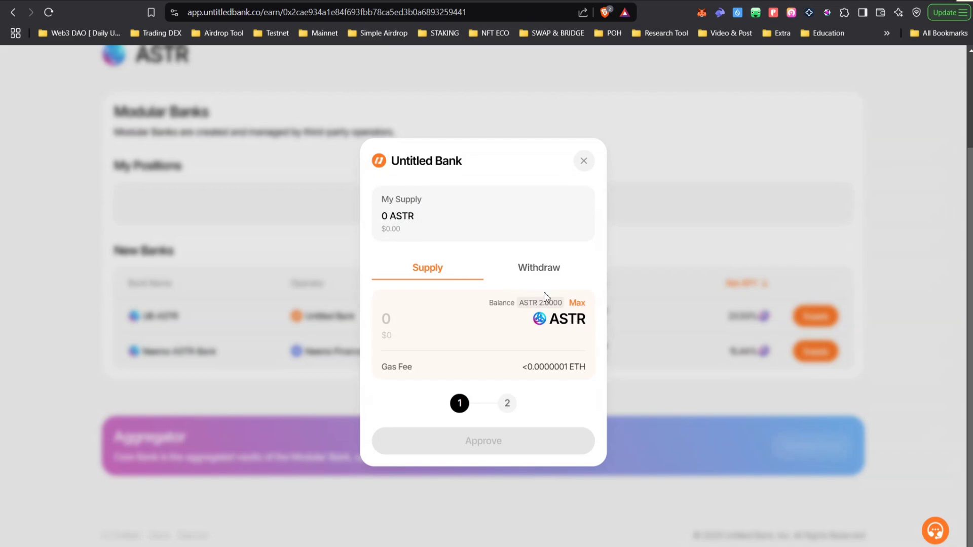
left_click(577, 303)
key("BackSpace")
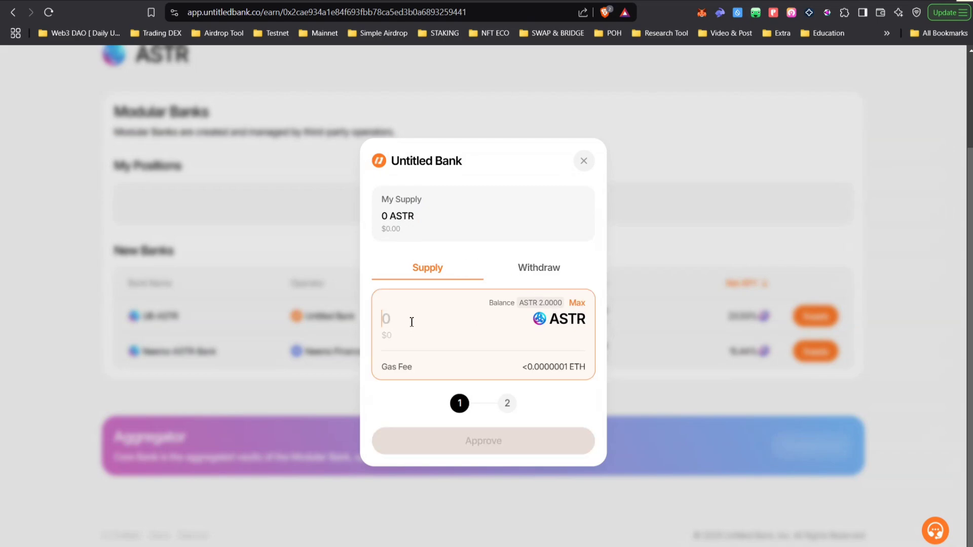
type("1")
left_click(458, 450)
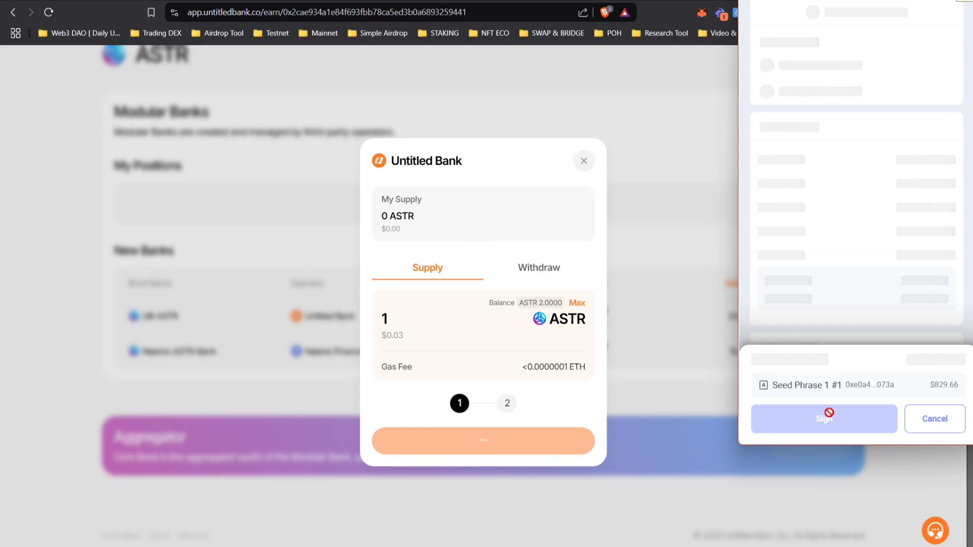
left_click(932, 417)
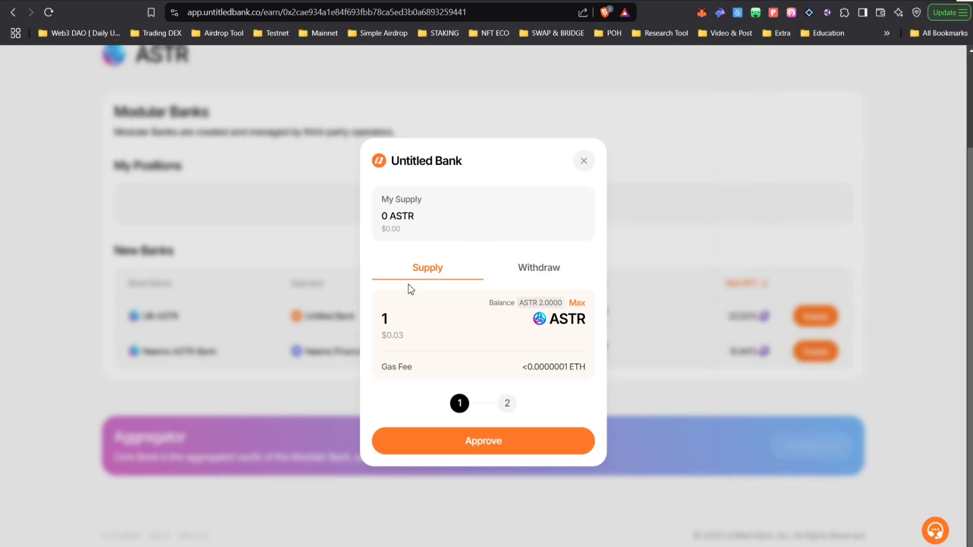
left_click(582, 158)
scroll(653, 262, "up", 2)
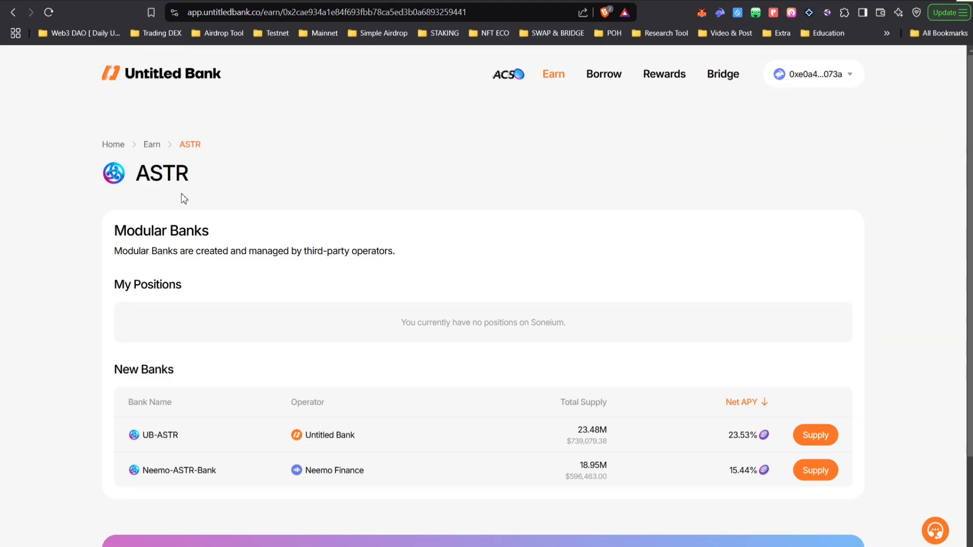
Switch back to X, return to Soneium's DeFi post and open the waveX profile to view its pinned post
key("alt+Left")
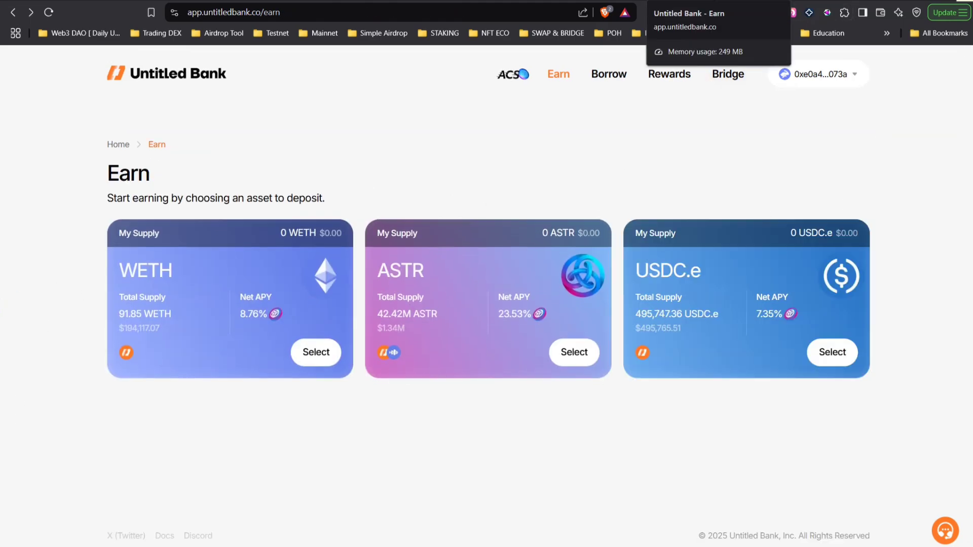
left_click(656, 0)
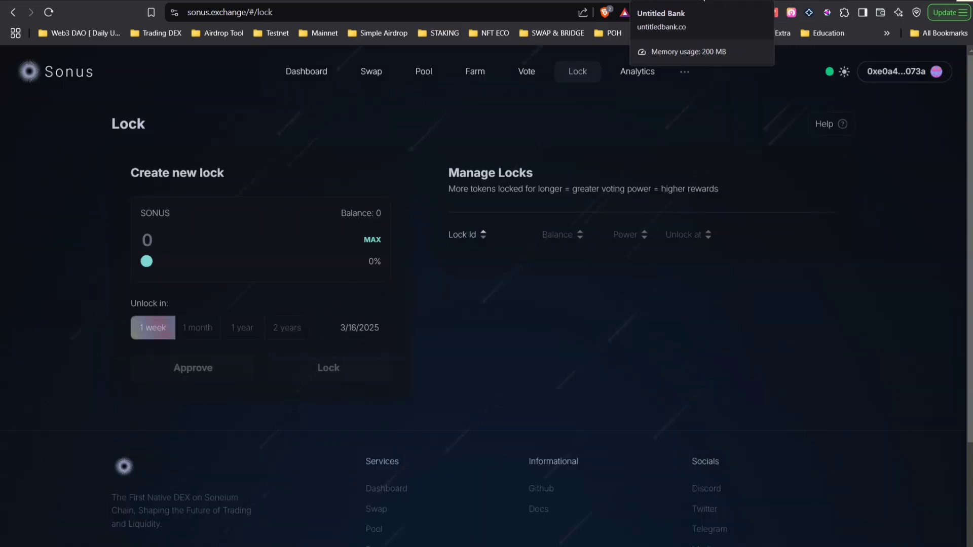
left_click(679, 0)
scroll(377, 202, "left", 5)
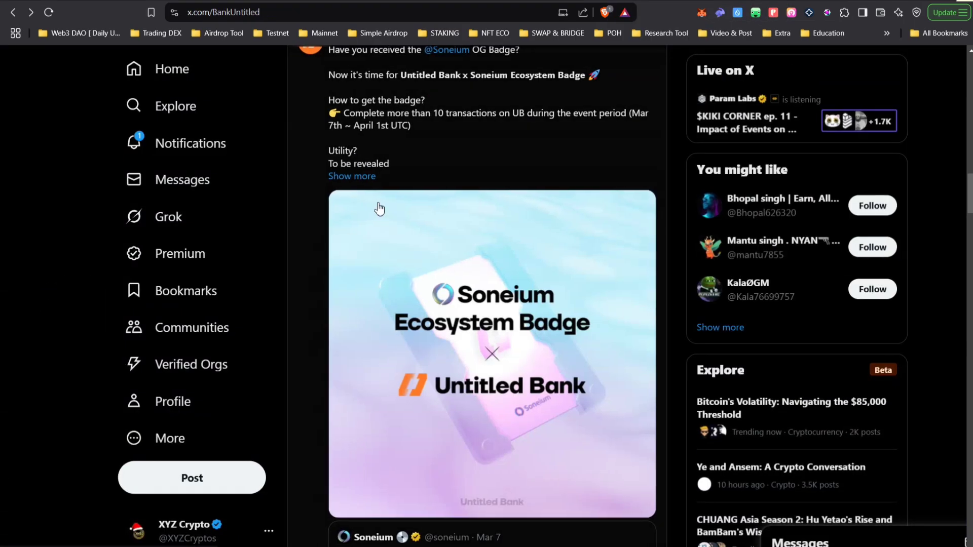
scroll(378, 209, "left", 5)
scroll(339, 277, "down", 3)
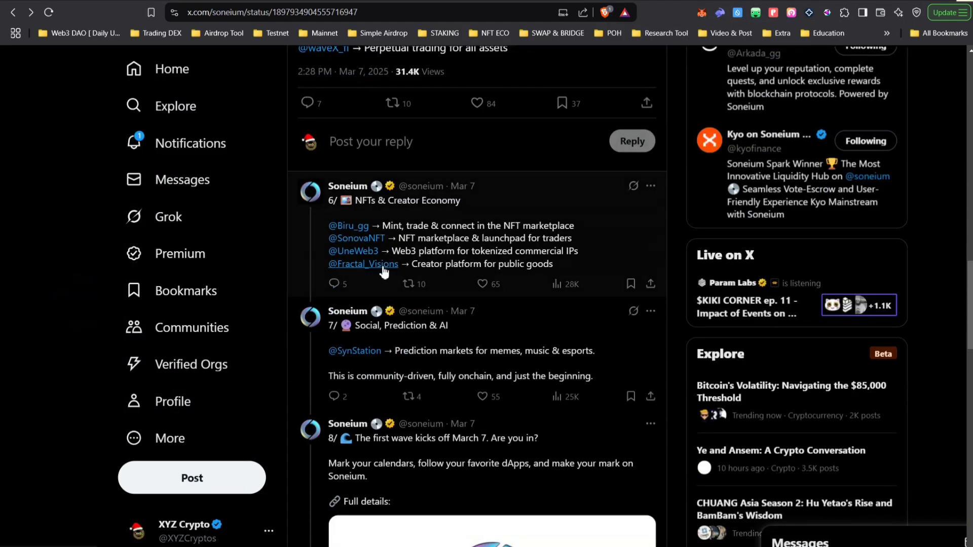
scroll(384, 272, "up", 2)
left_click(322, 159)
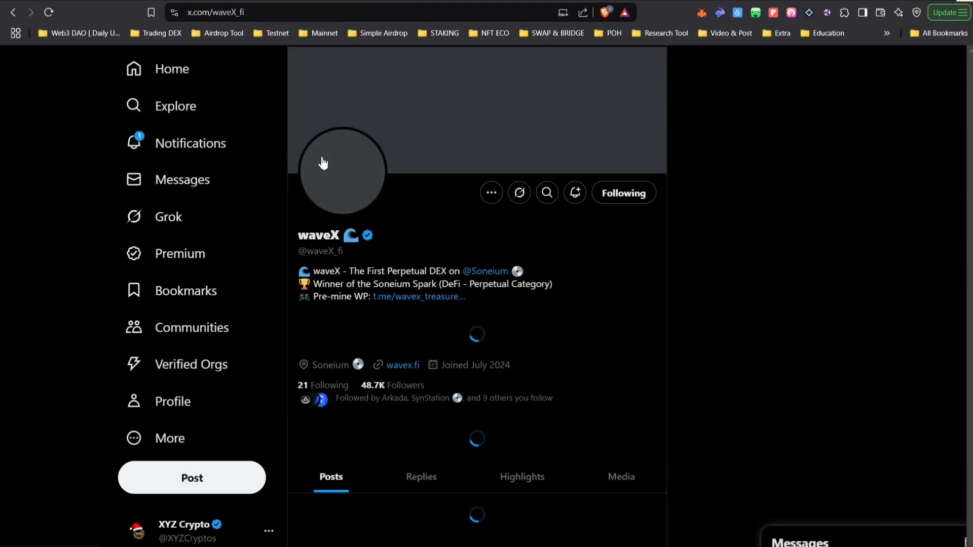
scroll(449, 367, "down", 3)
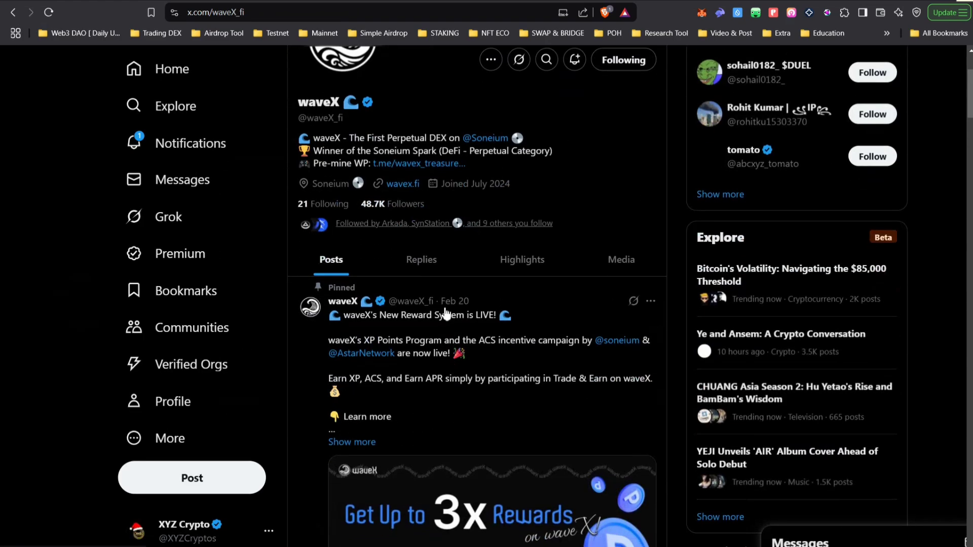
Open waveX's website from its profile and launch the trading app on the ETH-USD market
left_click(404, 184)
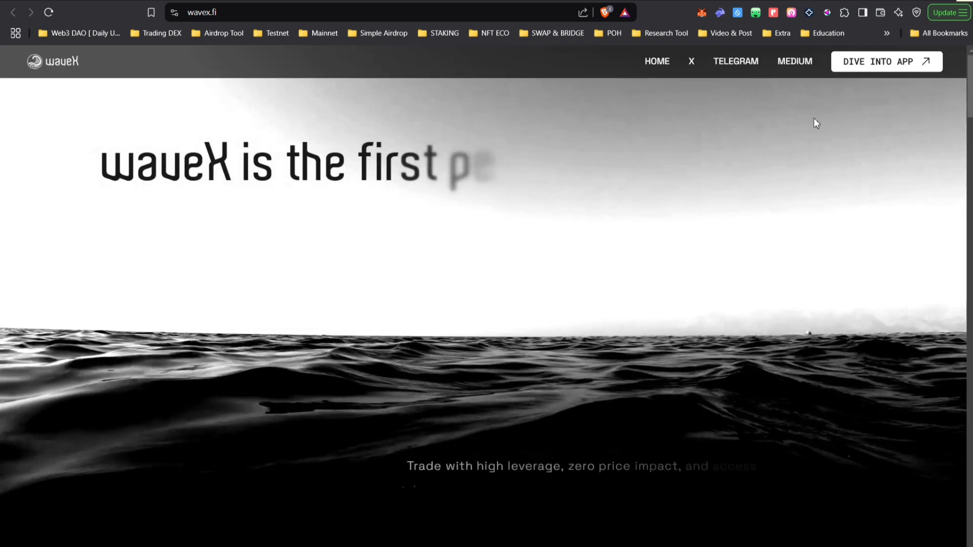
left_click(898, 67)
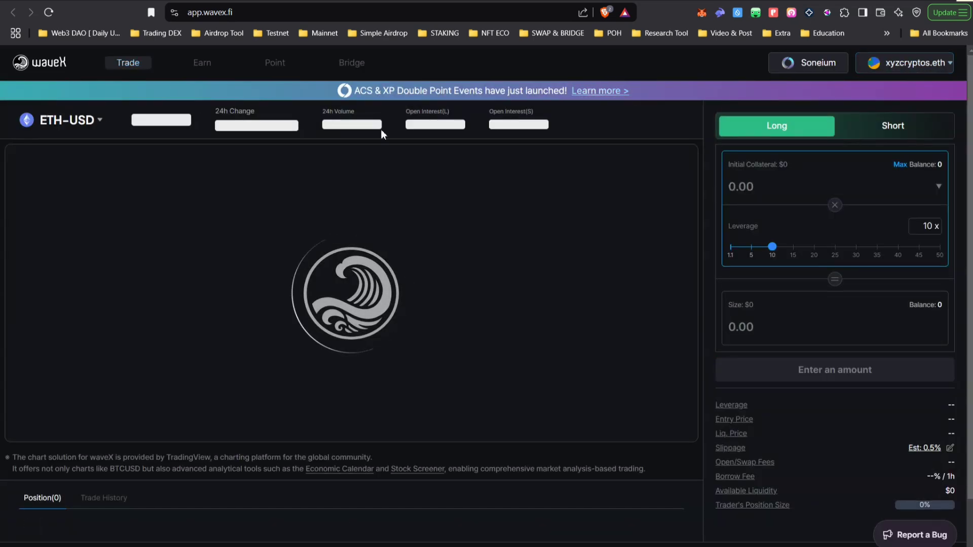
left_click(97, 120)
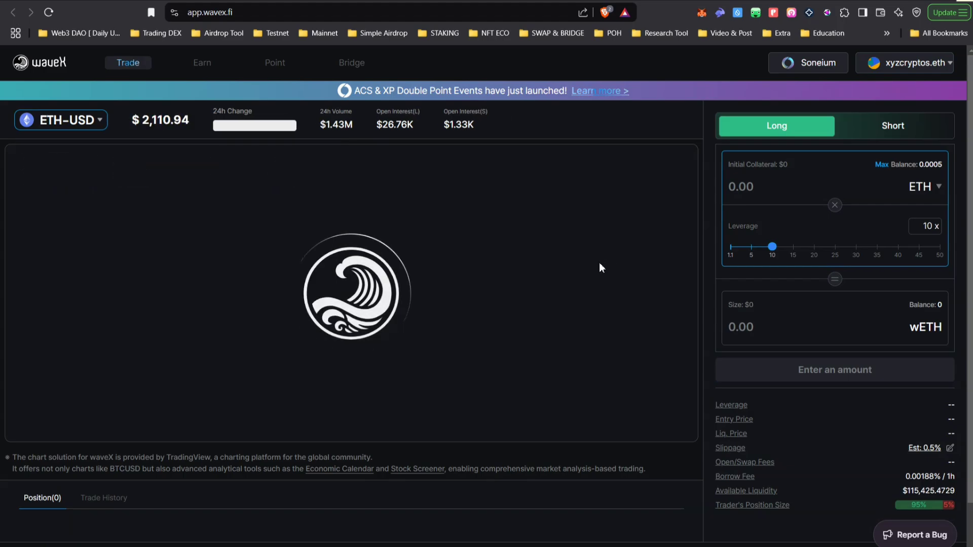
Open the Trade History on waveX and examine the realized PnL of the closed long trades
scroll(599, 262, "down", 1)
left_click(104, 445)
scroll(312, 449, "down", 3)
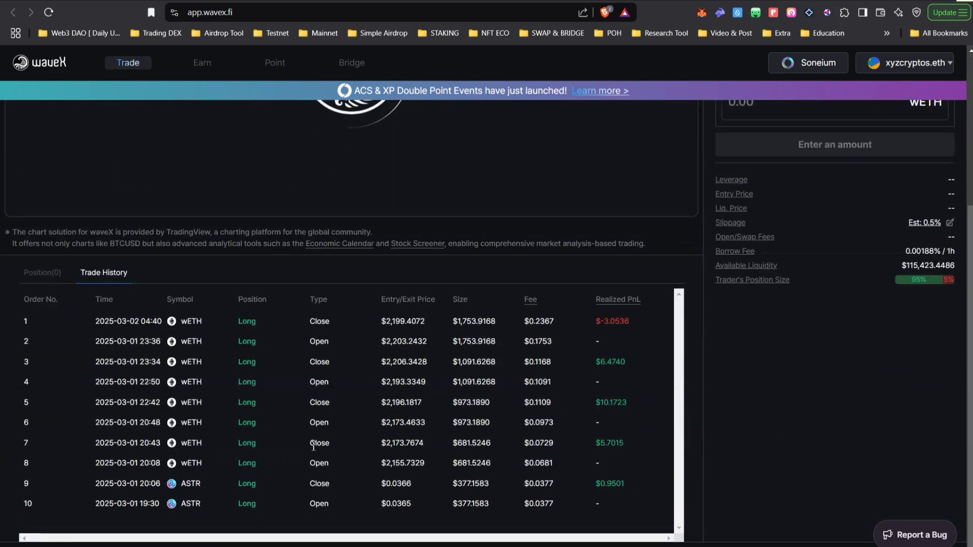
double_click(611, 361)
double_click(611, 402)
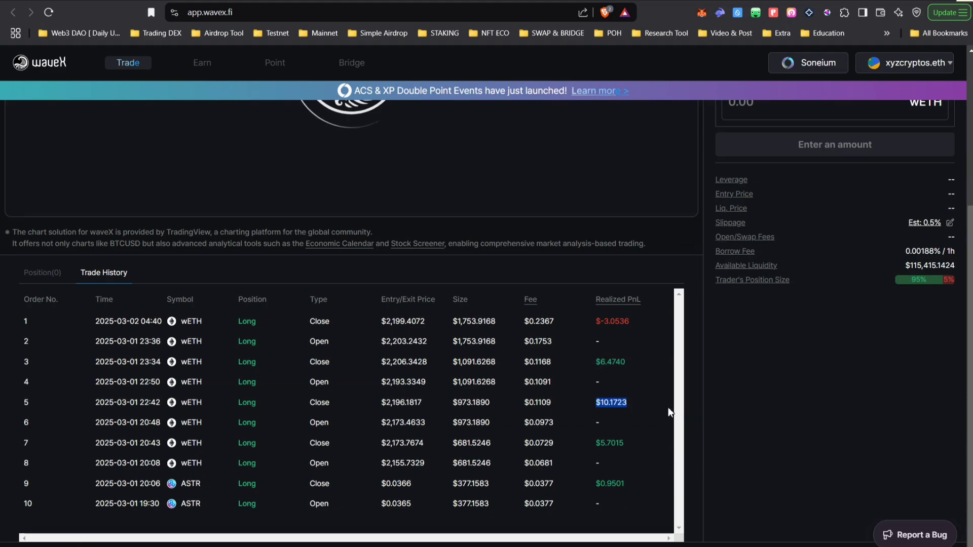
double_click(609, 443)
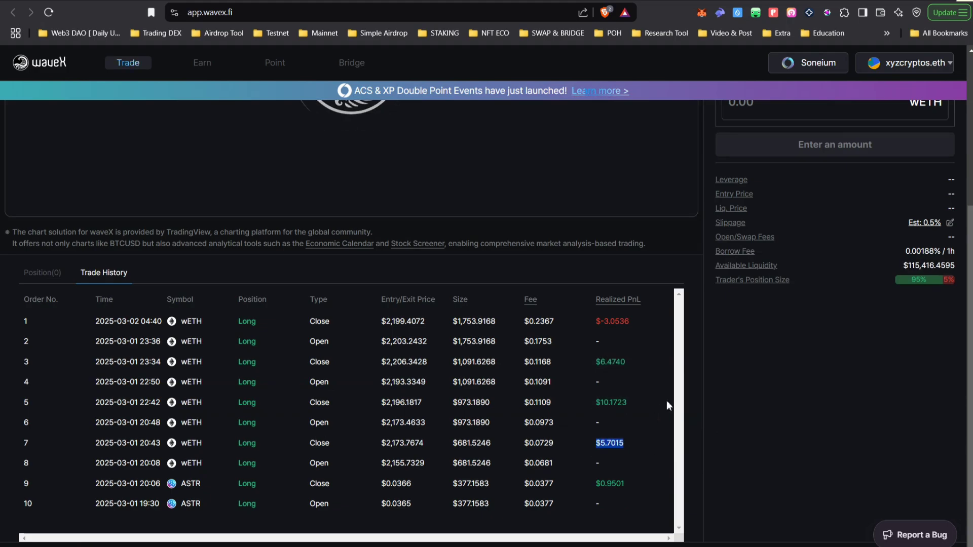
scroll(667, 401, "up", 5)
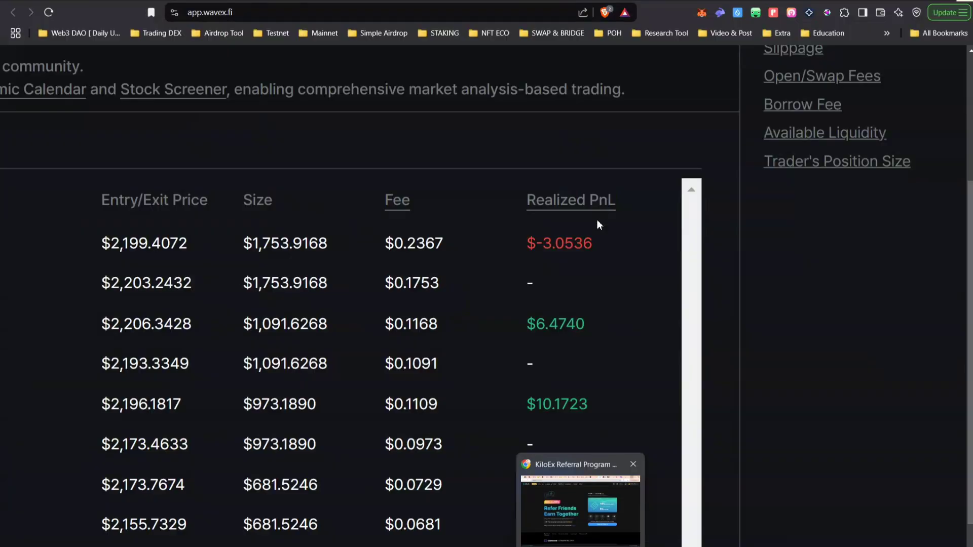
left_click_drag(597, 244, 543, 244)
scroll(543, 244, "down", 5)
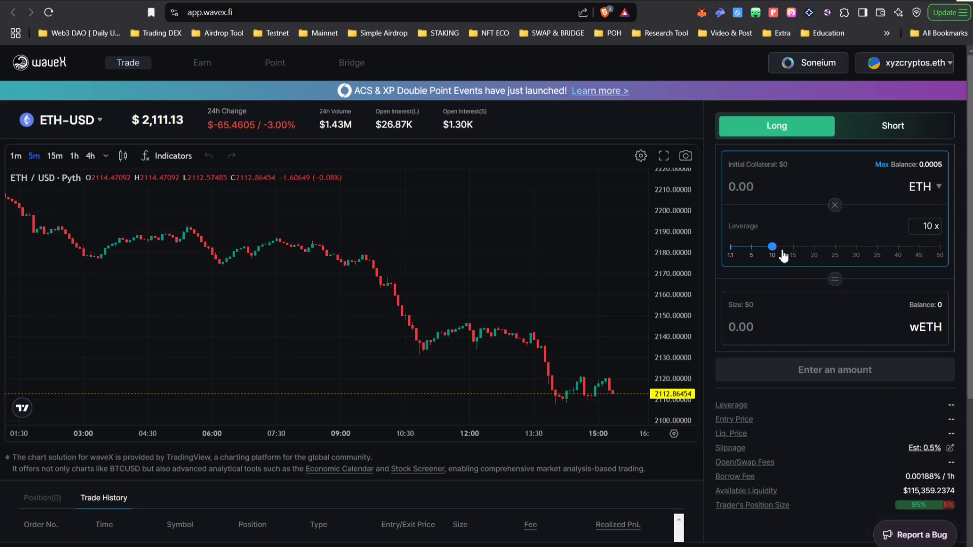
Set the long ETH-USD order's leverage to 47.5x and inspect the available ETH collateral balance
left_click_drag(772, 247, 929, 246)
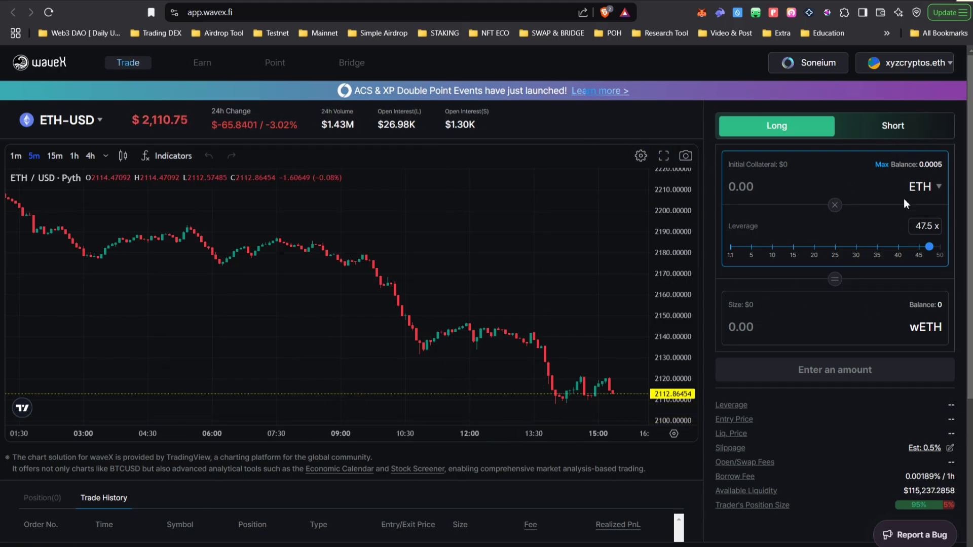
scroll(921, 189, "up", 5)
scroll(921, 189, "up", 1)
scroll(920, 190, "right", 1)
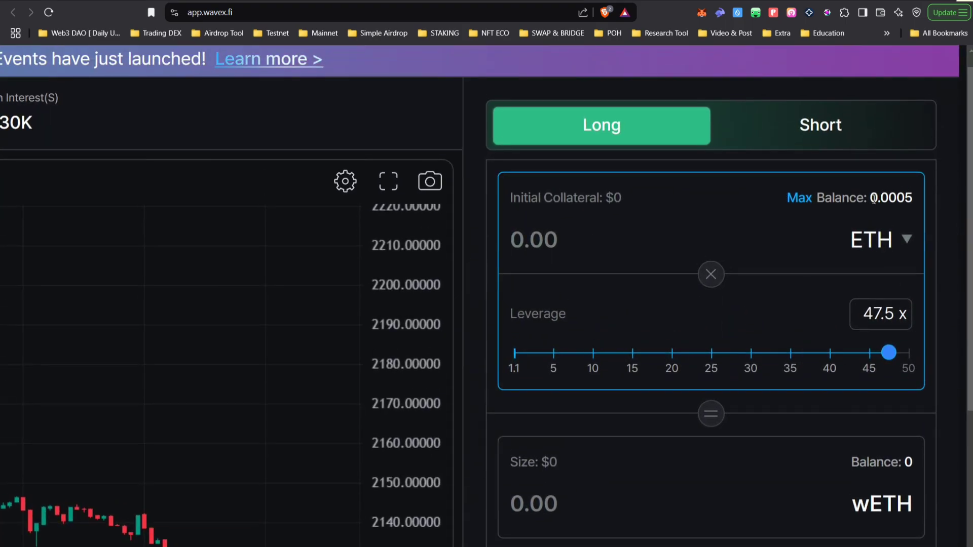
Highlight the available ETH collateral balance and look over waveX's ETH-USD trading page
left_click_drag(870, 198, 955, 200)
scroll(955, 199, "down", 5)
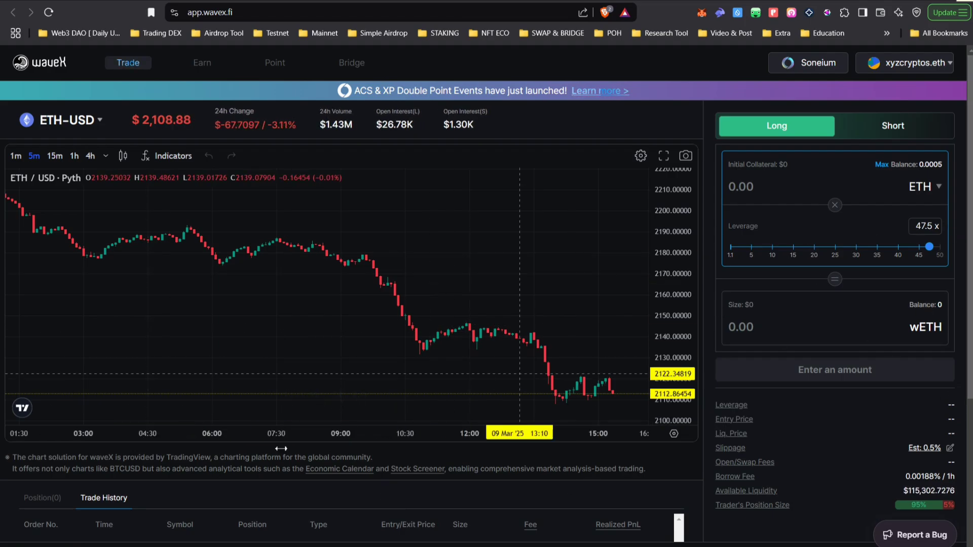
scroll(288, 455, "down", 4)
scroll(287, 455, "up", 4)
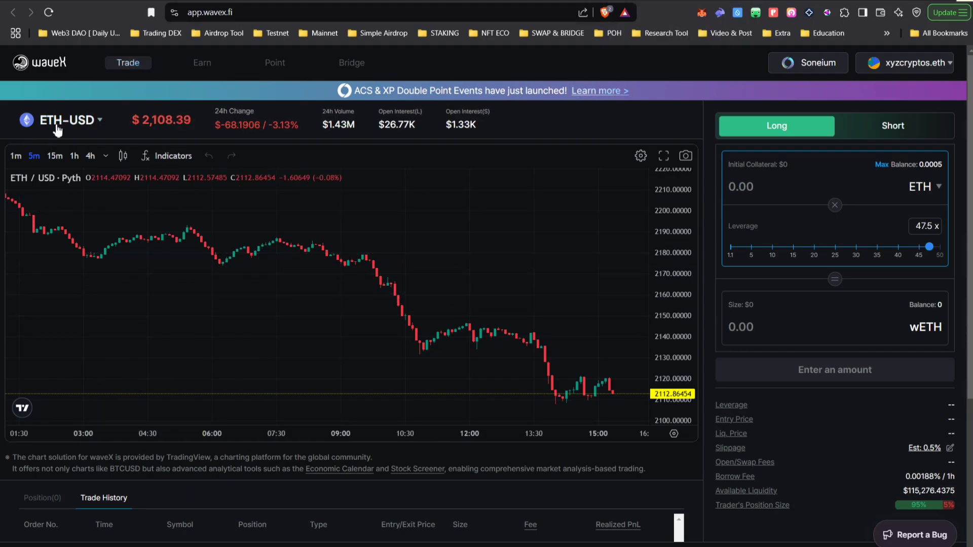
scroll(558, 260, "down", 5)
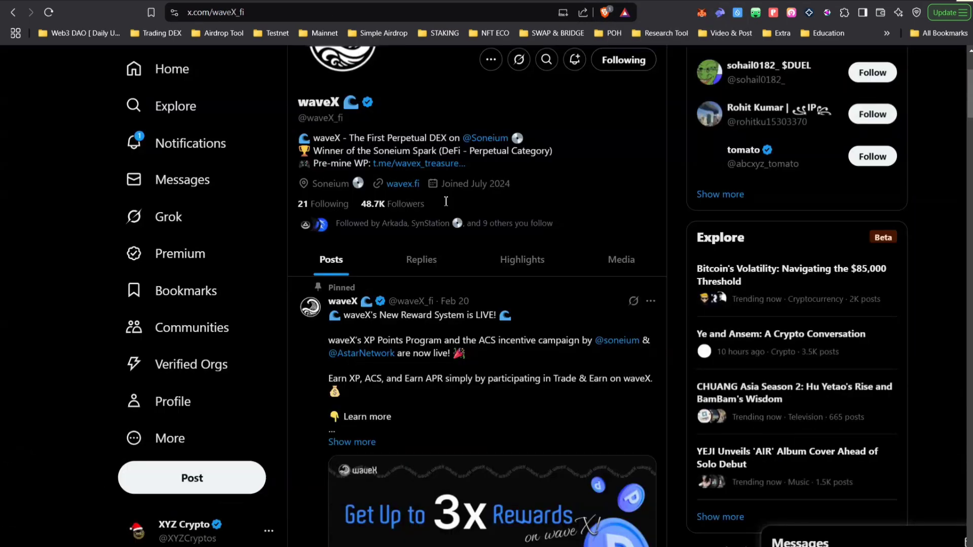
Switch to X, browse waveX's profile and open its post about joining the Soneium Ecosystem Badges event
scroll(359, 336, "down", 4)
scroll(358, 336, "down", 3)
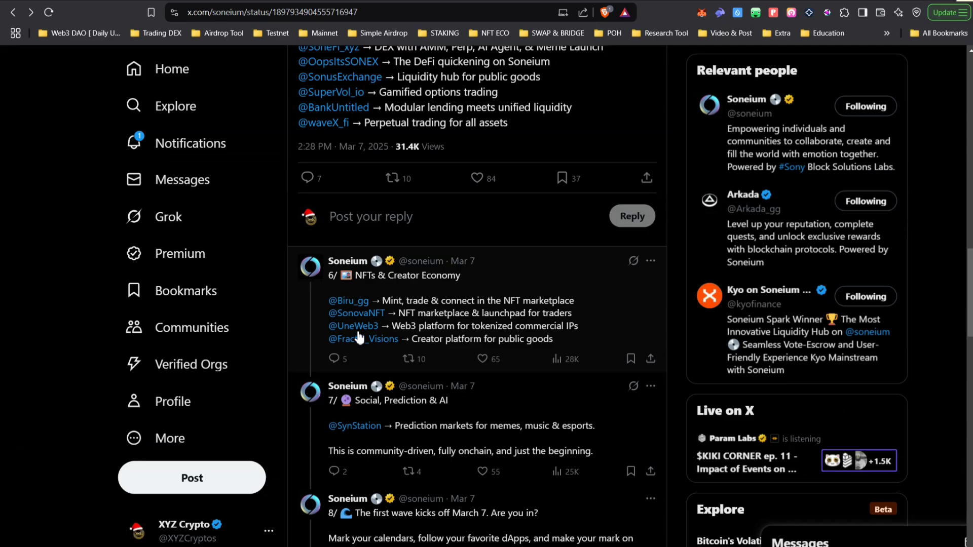
mouse_move(359, 337)
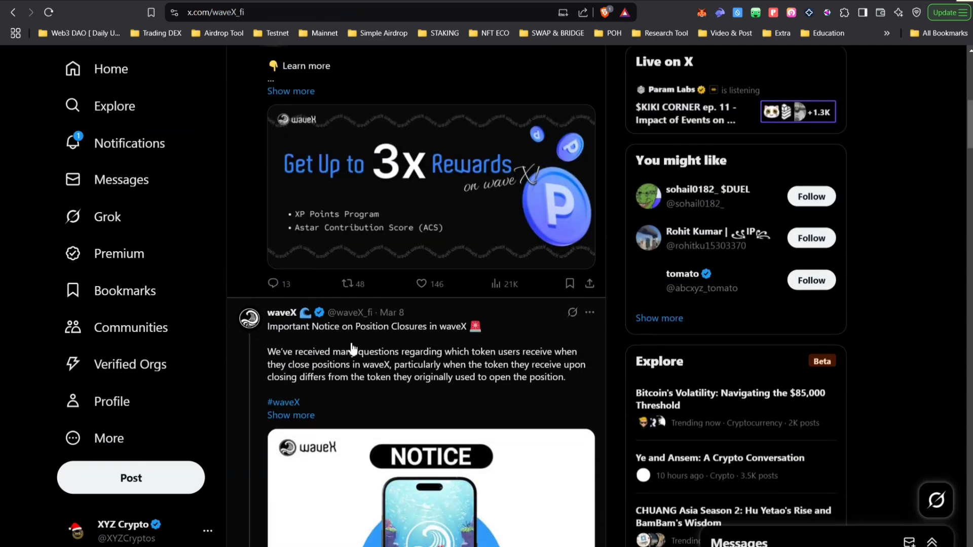
scroll(353, 348, "up", 3)
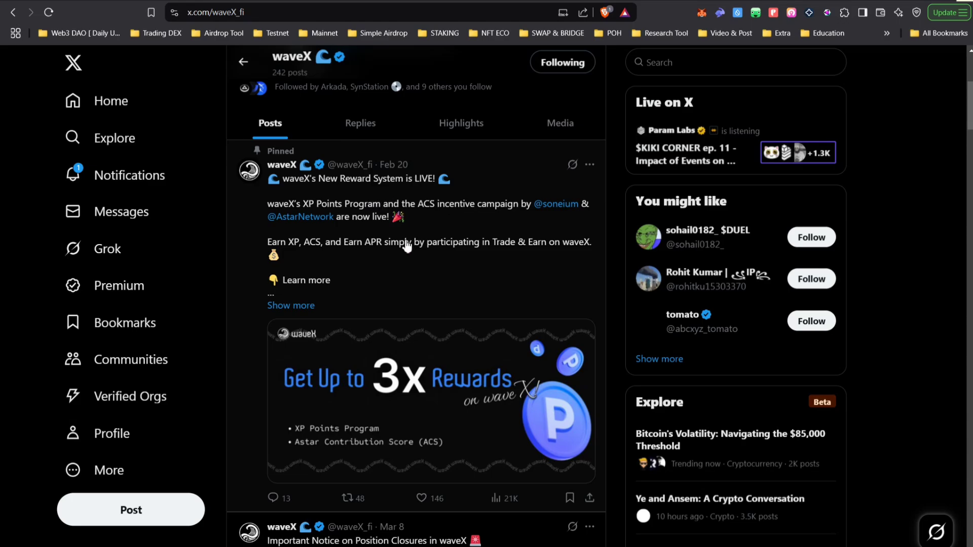
scroll(407, 247, "down", 12)
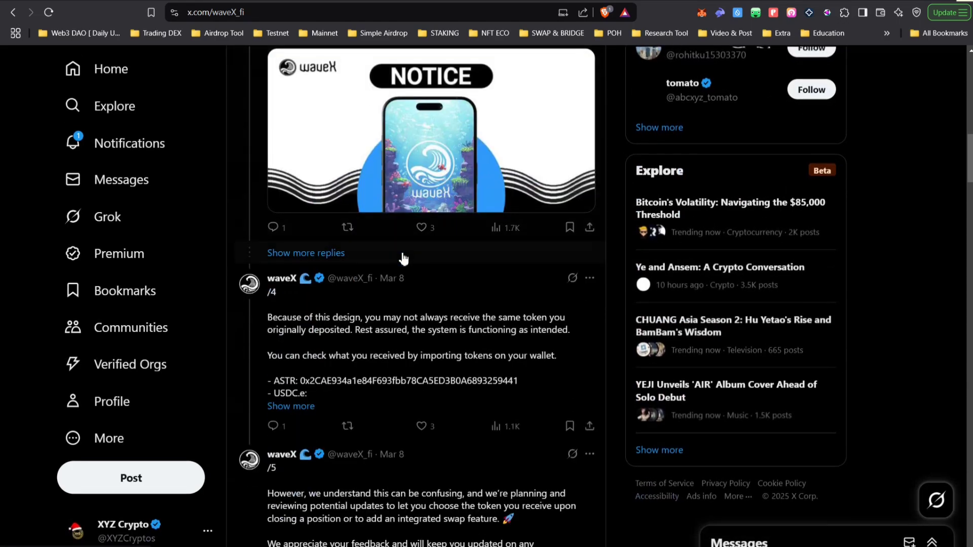
scroll(403, 256, "down", 6)
left_click(370, 360)
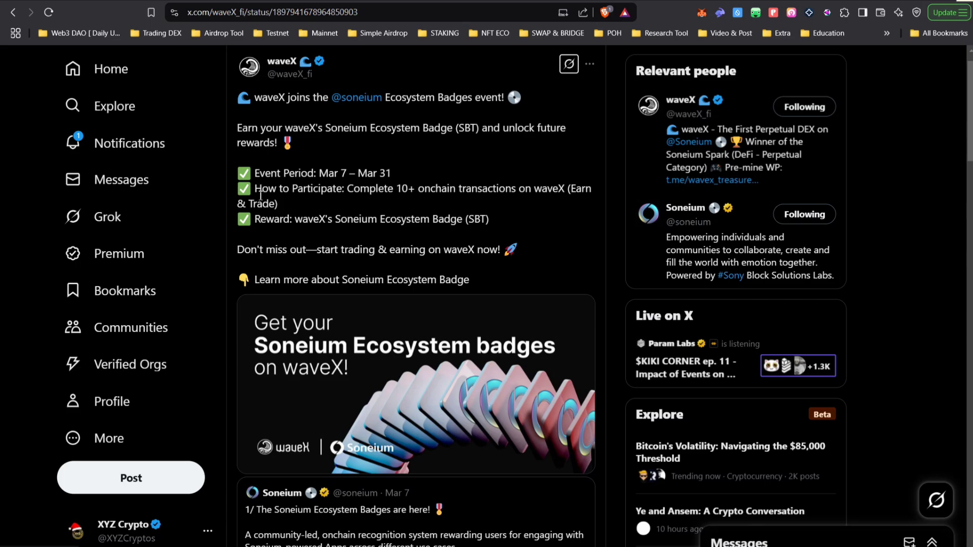
Highlight the participation requirement and the reward line in waveX's Ecosystem Badges post
left_click_drag(591, 196, 272, 189)
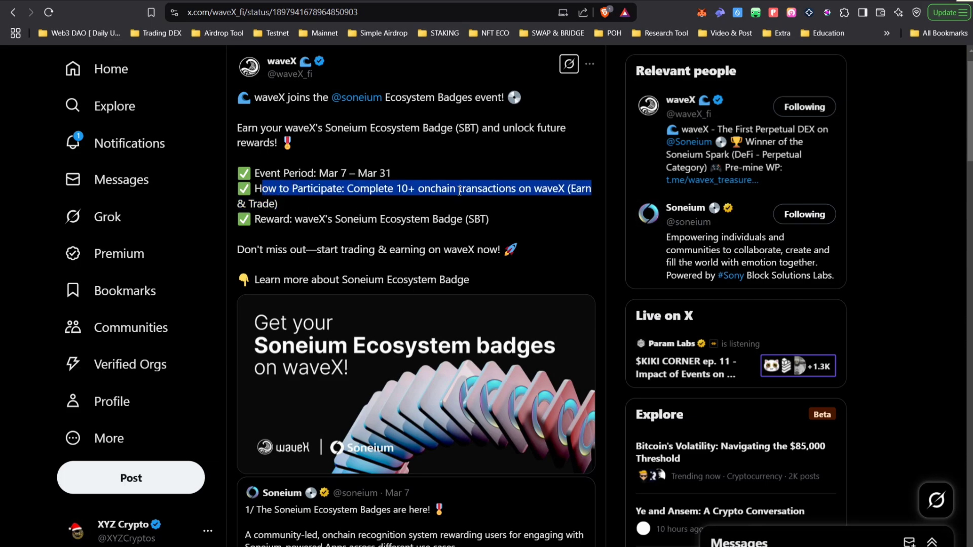
left_click(263, 223)
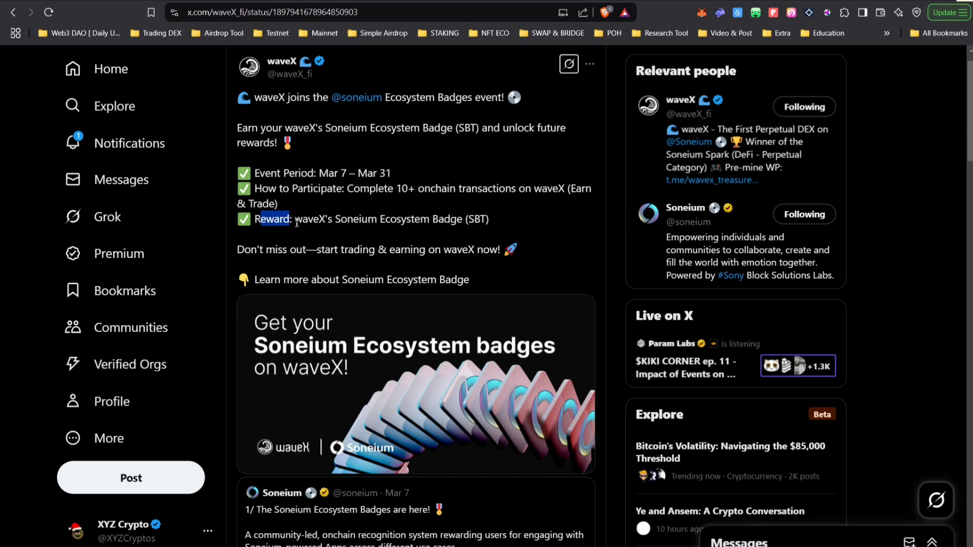
left_click_drag(297, 223, 516, 224)
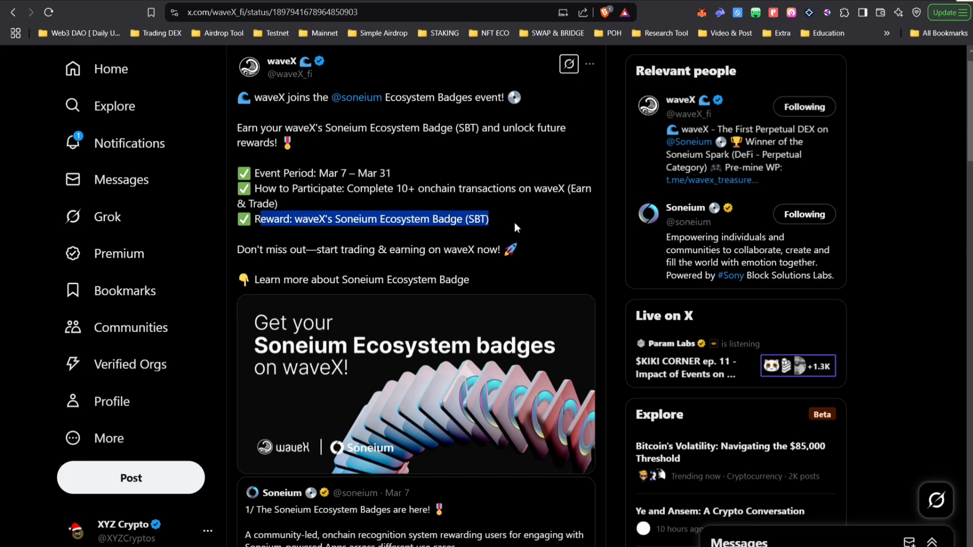
scroll(514, 222, "up", 1)
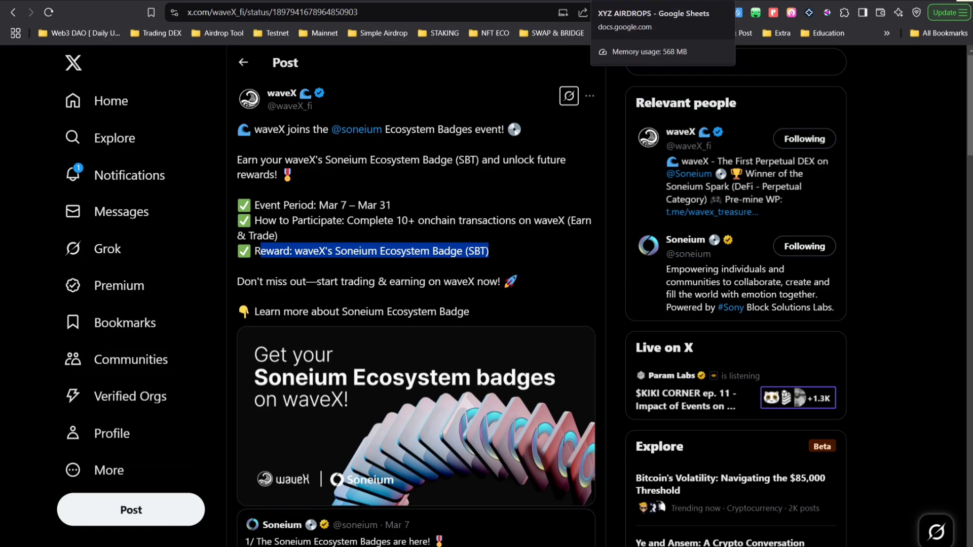
Return to Soneium's thread and read its NFTs & Creator Economy and Social, Prediction & AI posts
scroll(430, 205, "left", 5)
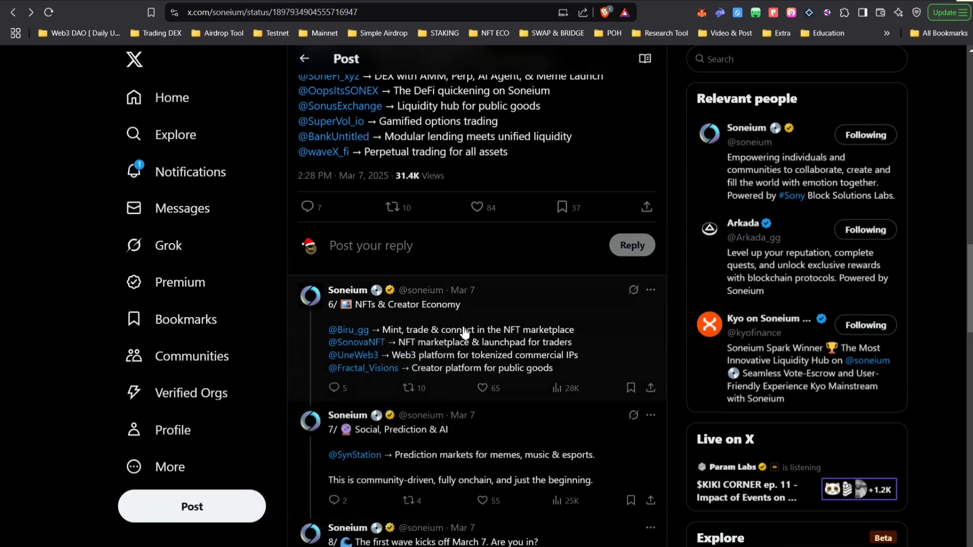
scroll(463, 330, "up", 5)
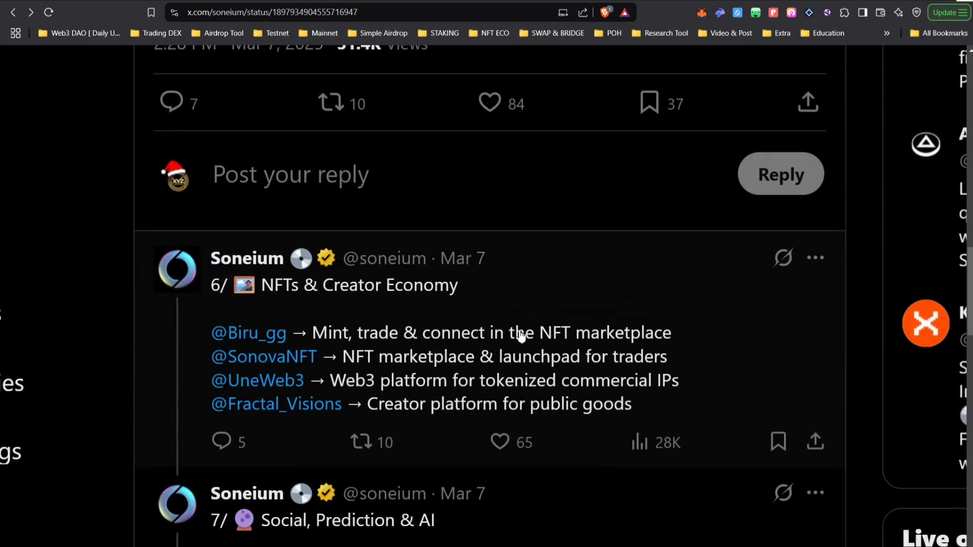
scroll(346, 343, "down", 2)
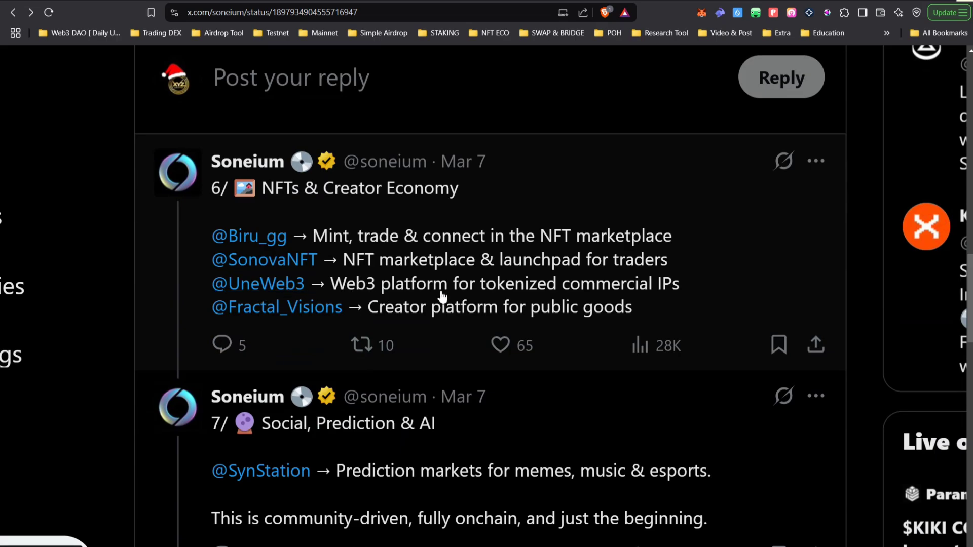
scroll(428, 315, "down", 2)
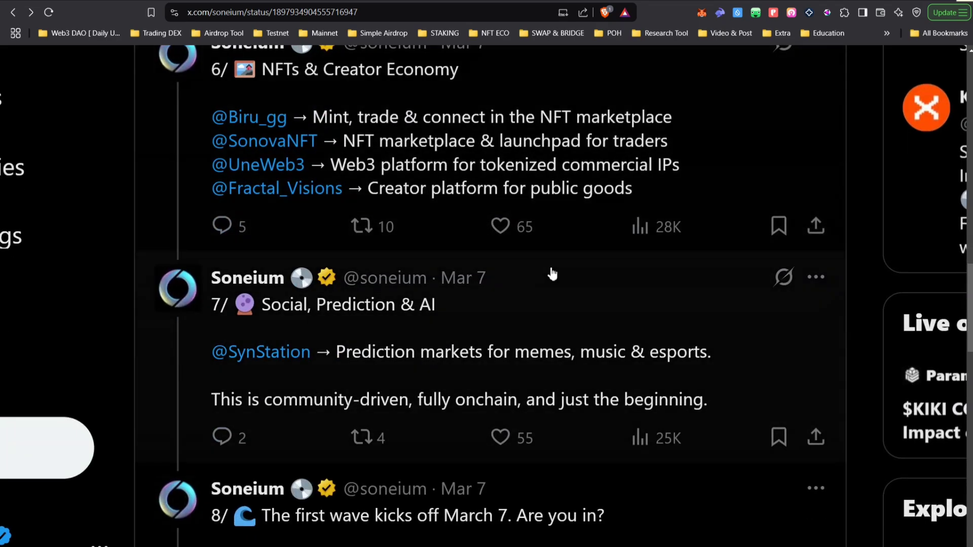
scroll(416, 279, "down", 2)
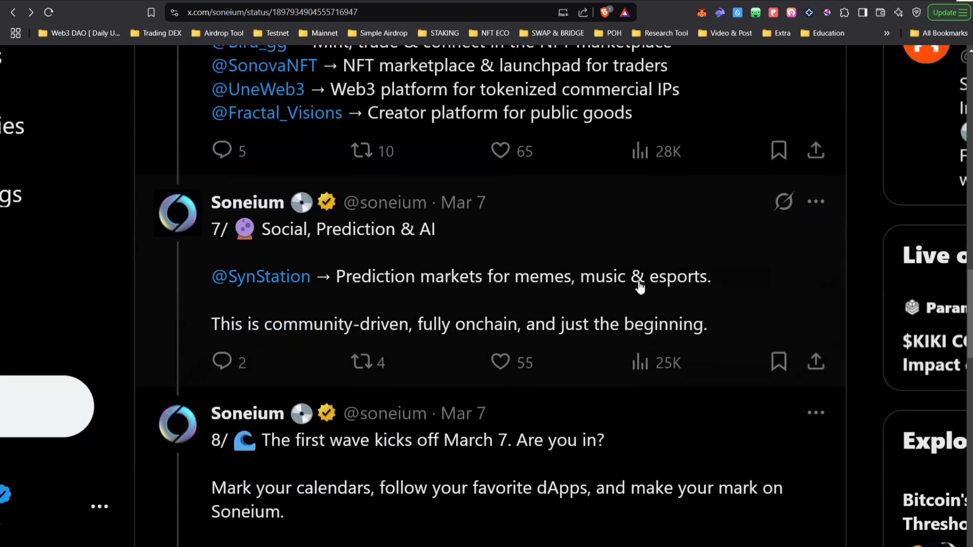
scroll(277, 368, "down", 5)
scroll(277, 367, "up", 20)
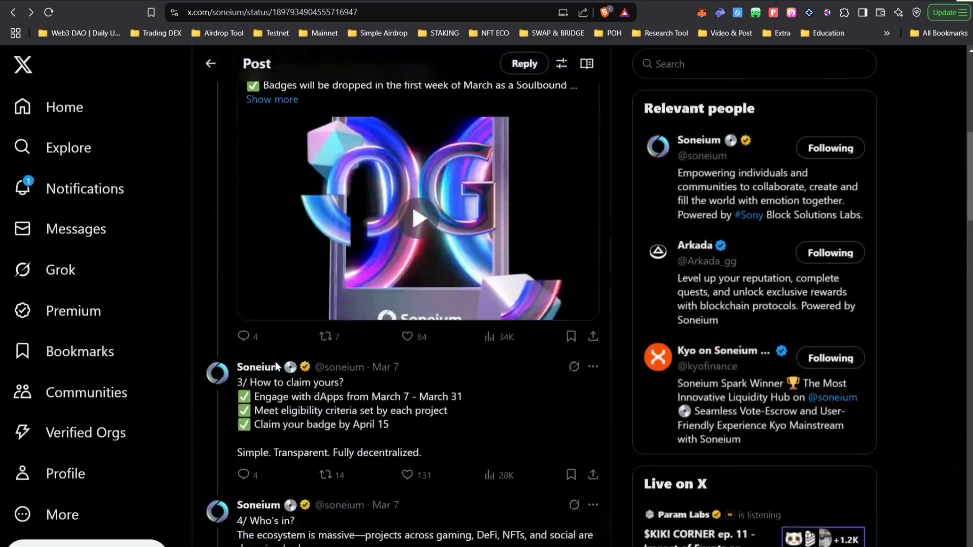
scroll(277, 368, "down", 2)
left_click(288, 62)
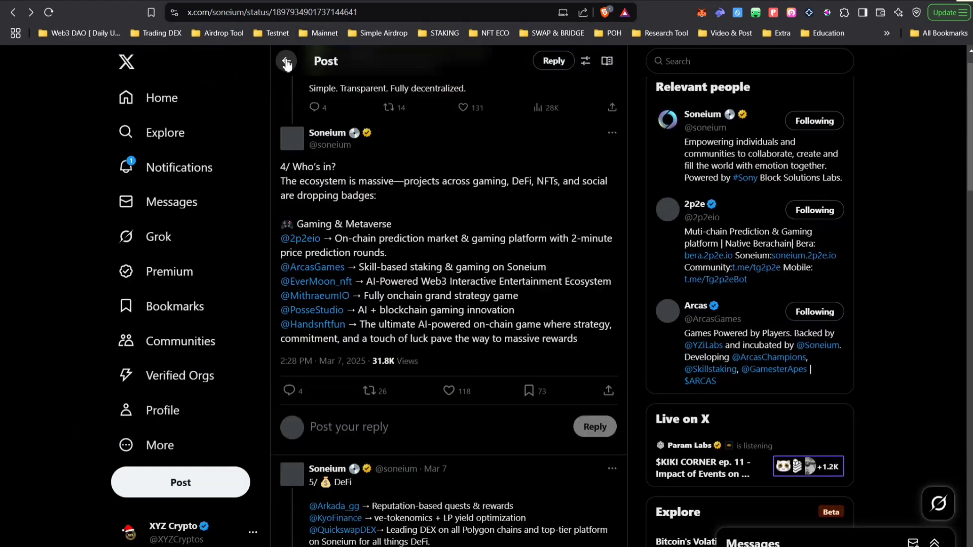
scroll(465, 243, "up", 10)
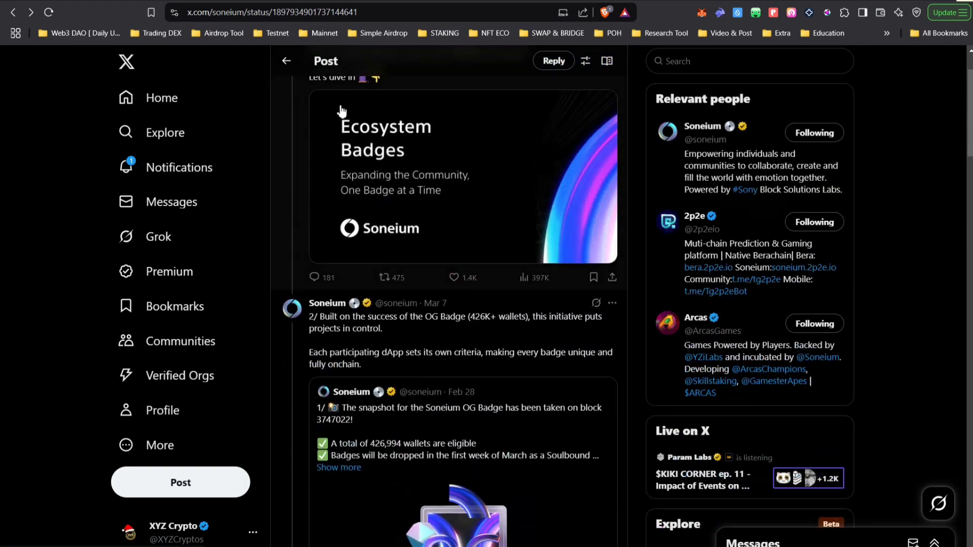
left_click(288, 62)
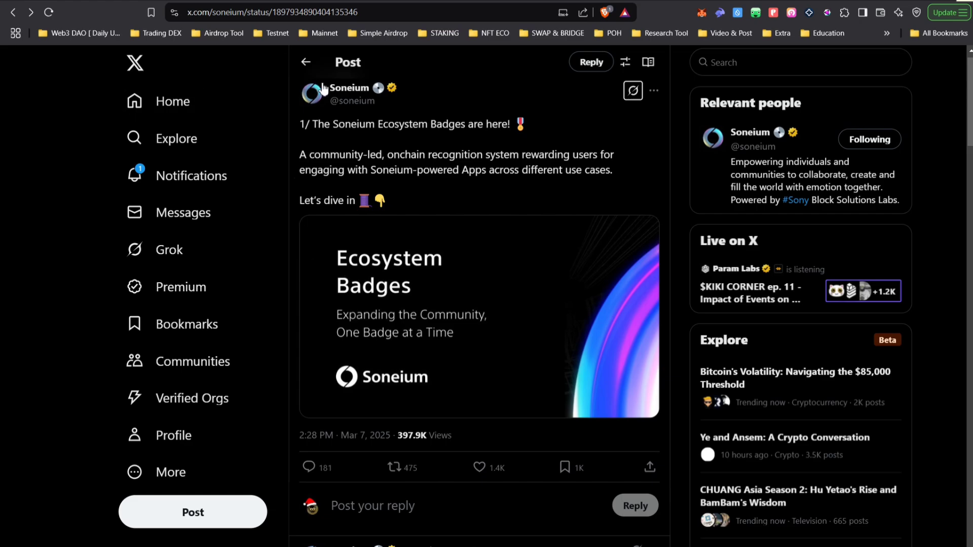
left_click(306, 62)
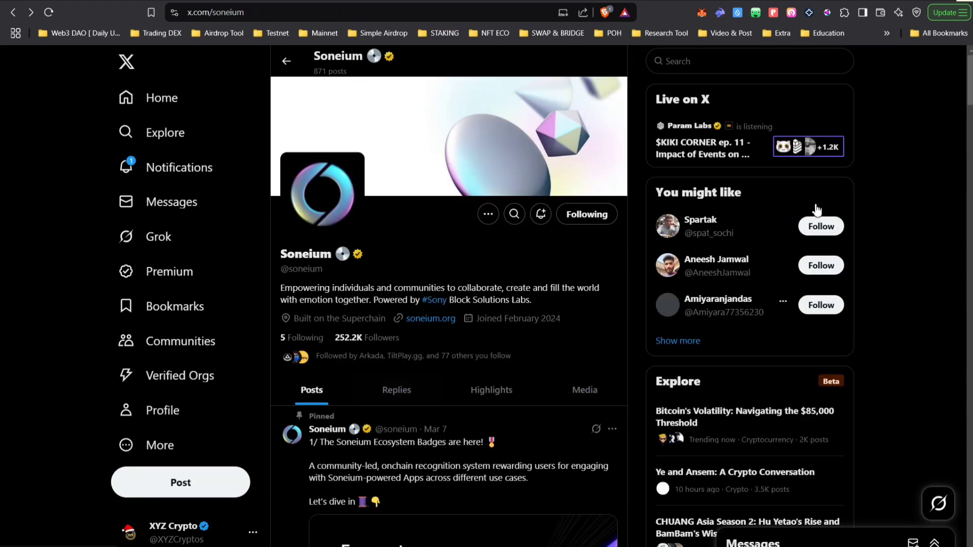
Start a Gitcoin lookup in a new browser tab, and switch back to the waveX trading app
key("ctrl+t")
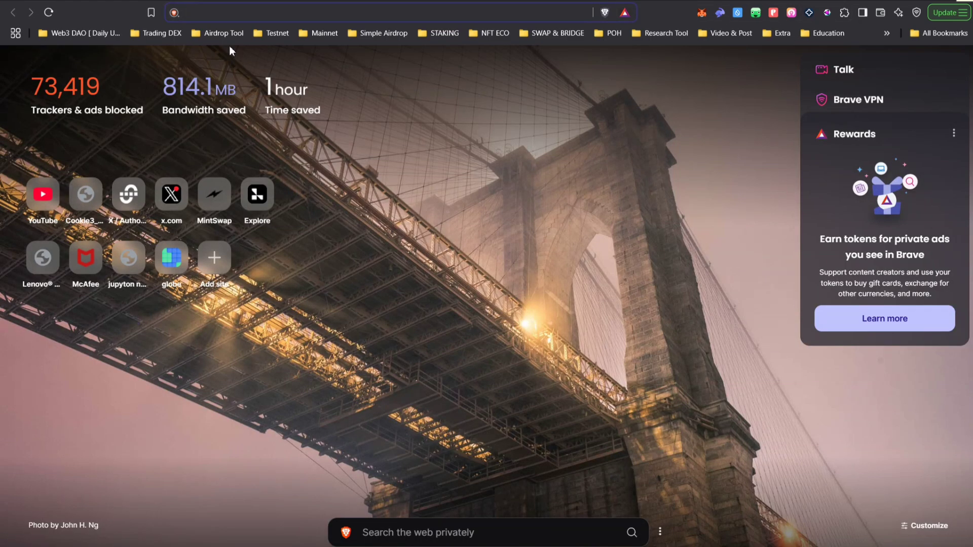
type("gitcoi n")
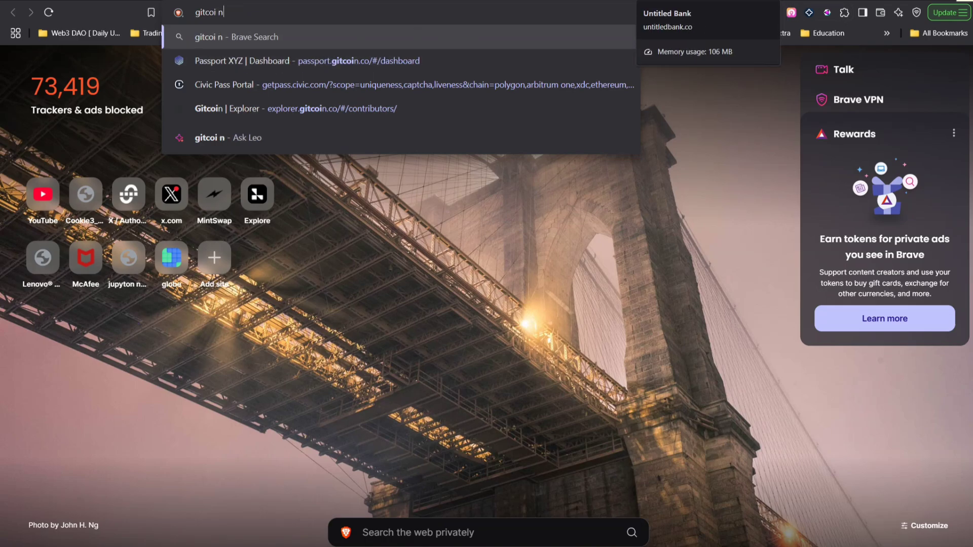
left_click(627, 0)
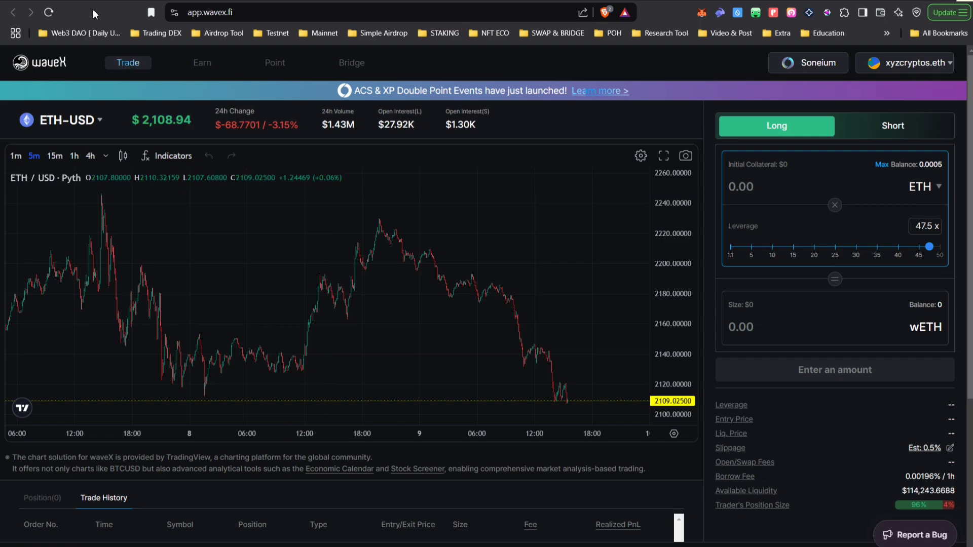
double_click(36, 66)
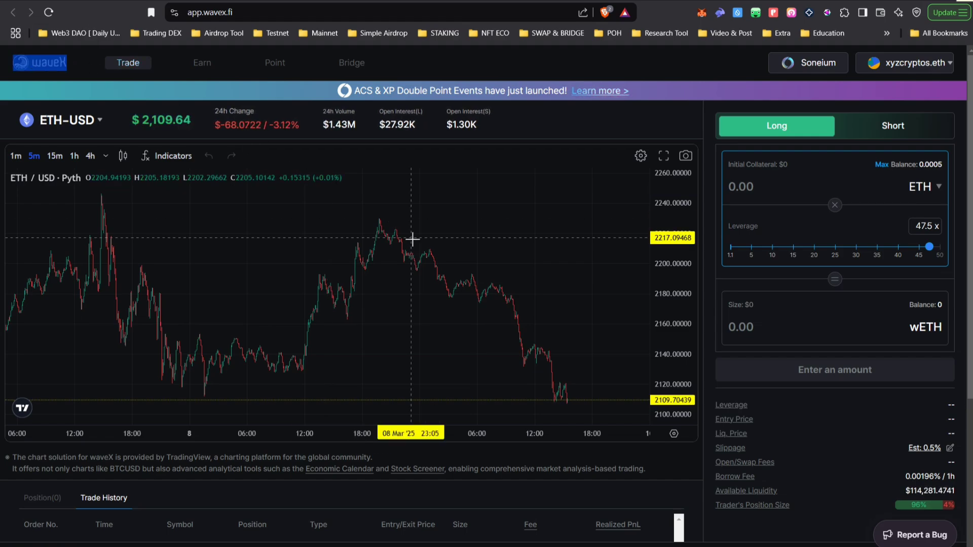